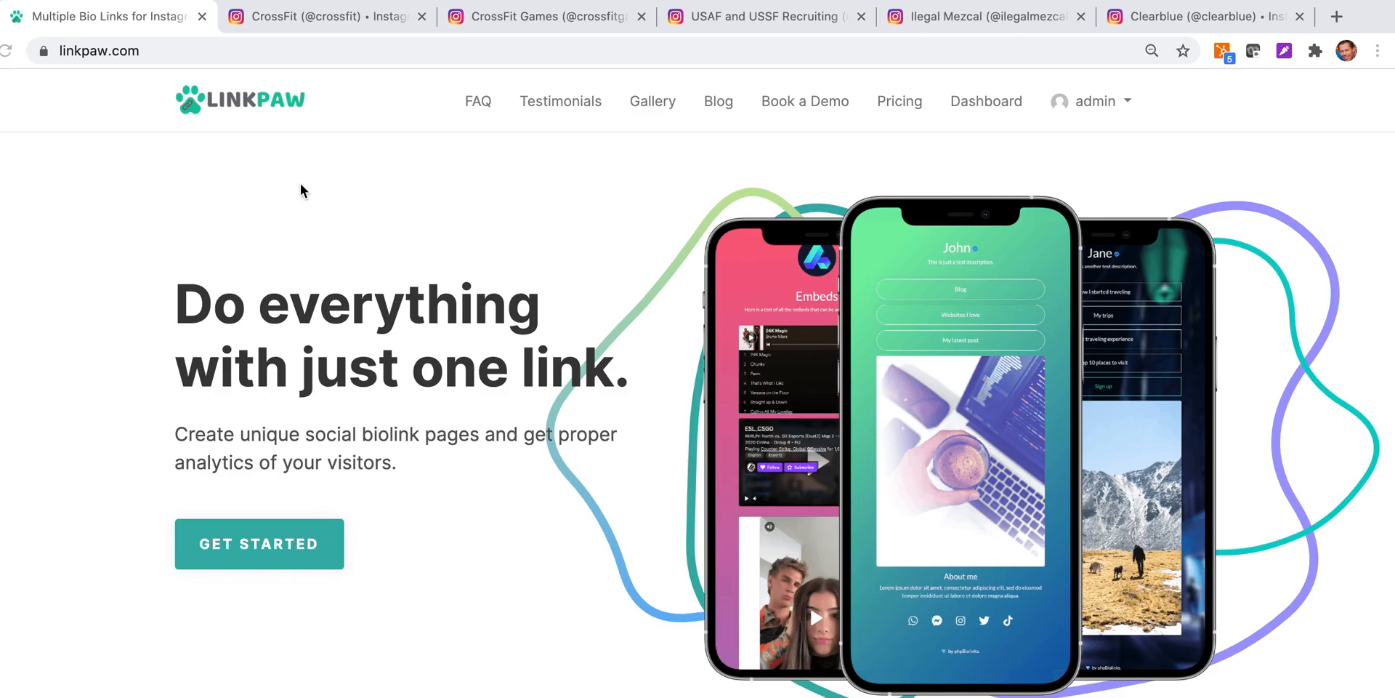
- Review the CrossFit, CrossFit Games, usaf_recruiting, Ilegal Mezcal and Clearblue Instagram profiles for their bio links, returning to CrossFit
left_click(333, 21)
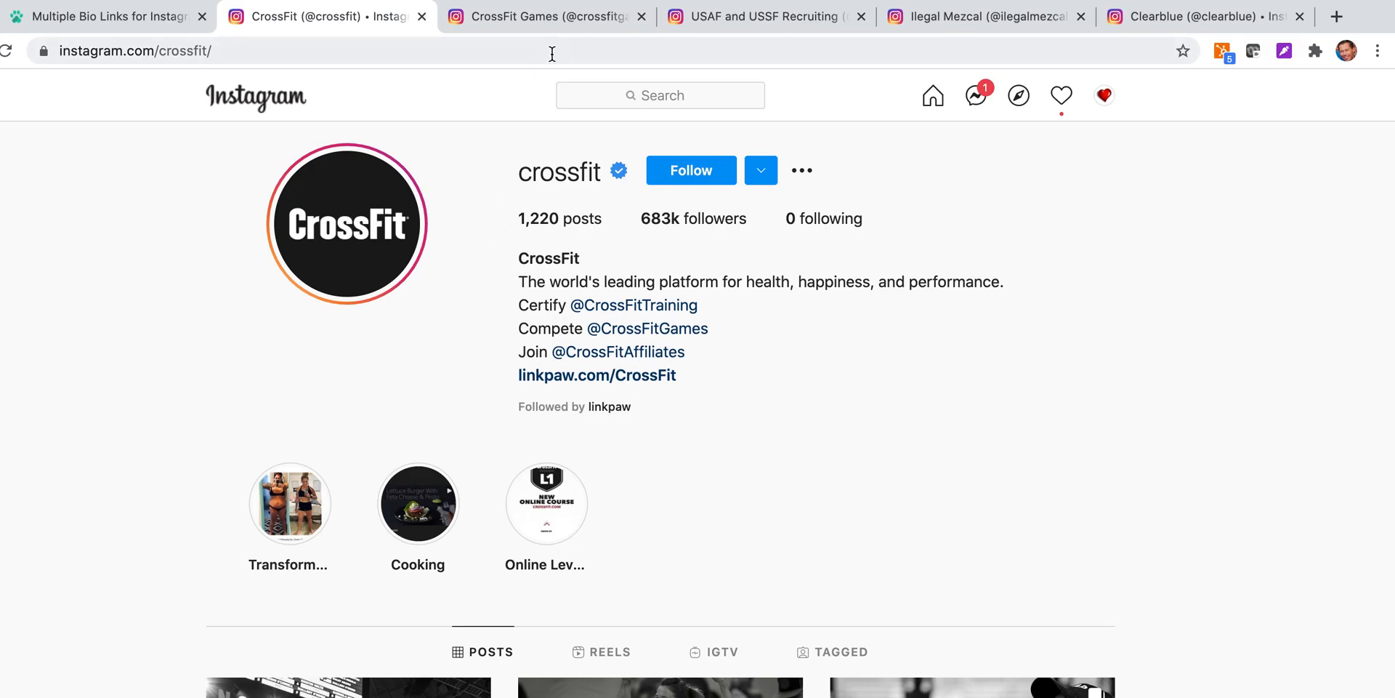
left_click(556, 19)
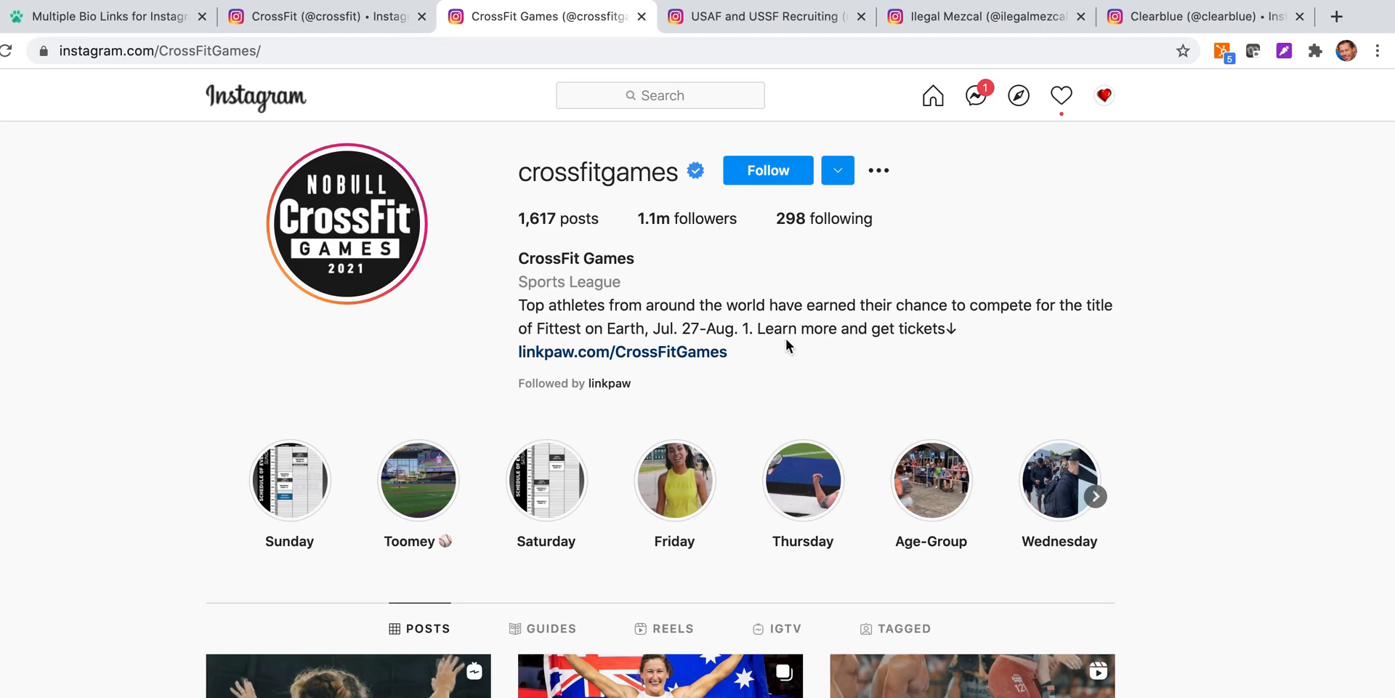
left_click(755, 17)
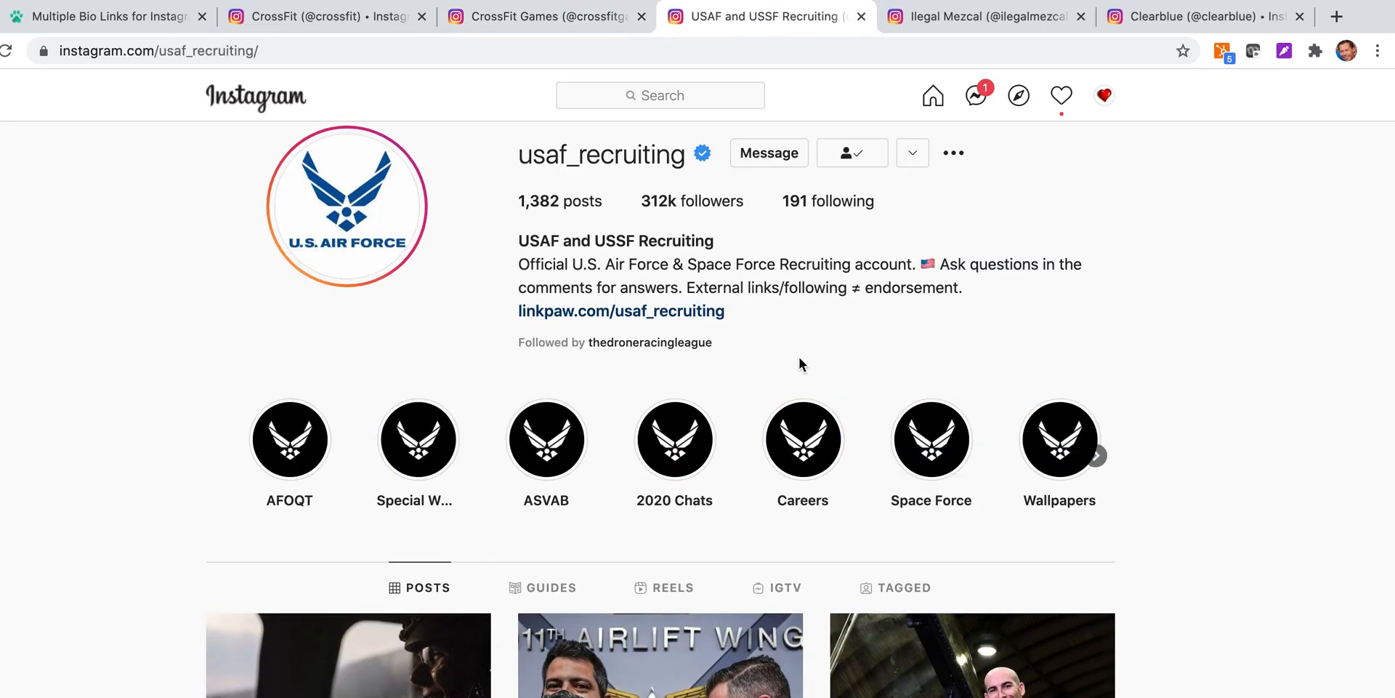
left_click(975, 29)
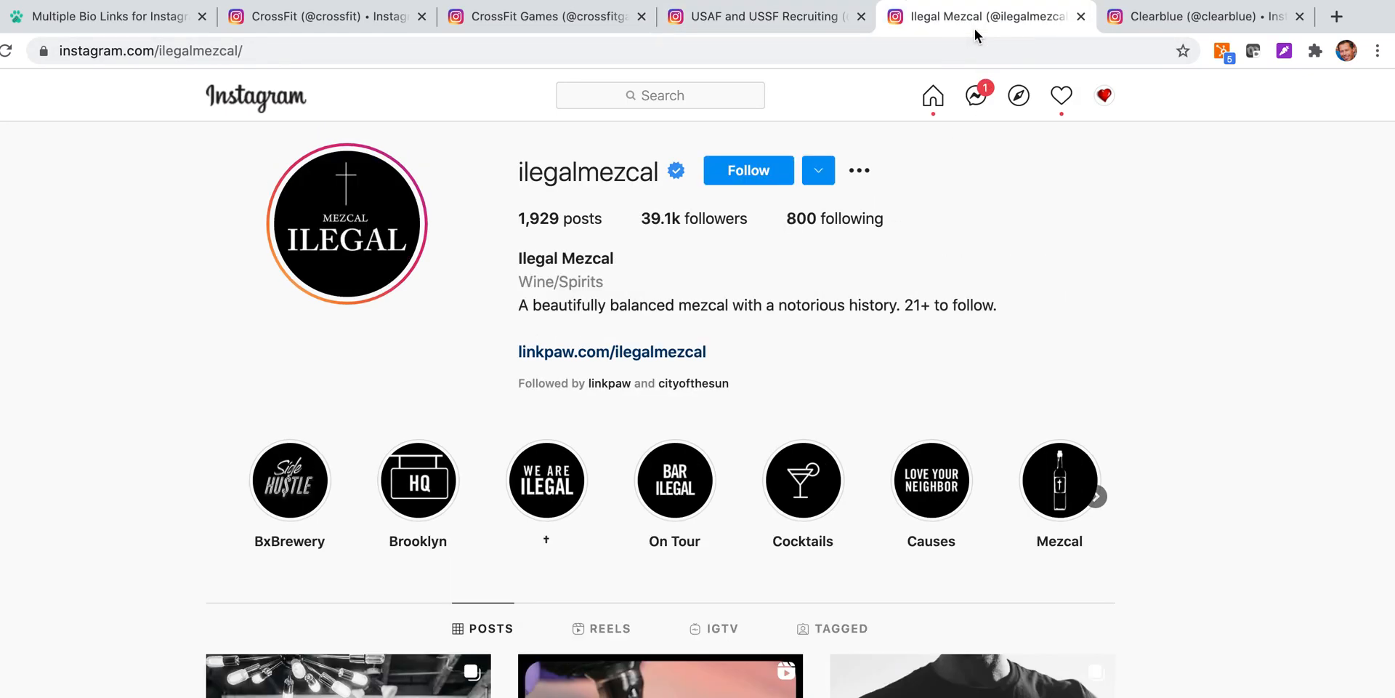
left_click(1157, 26)
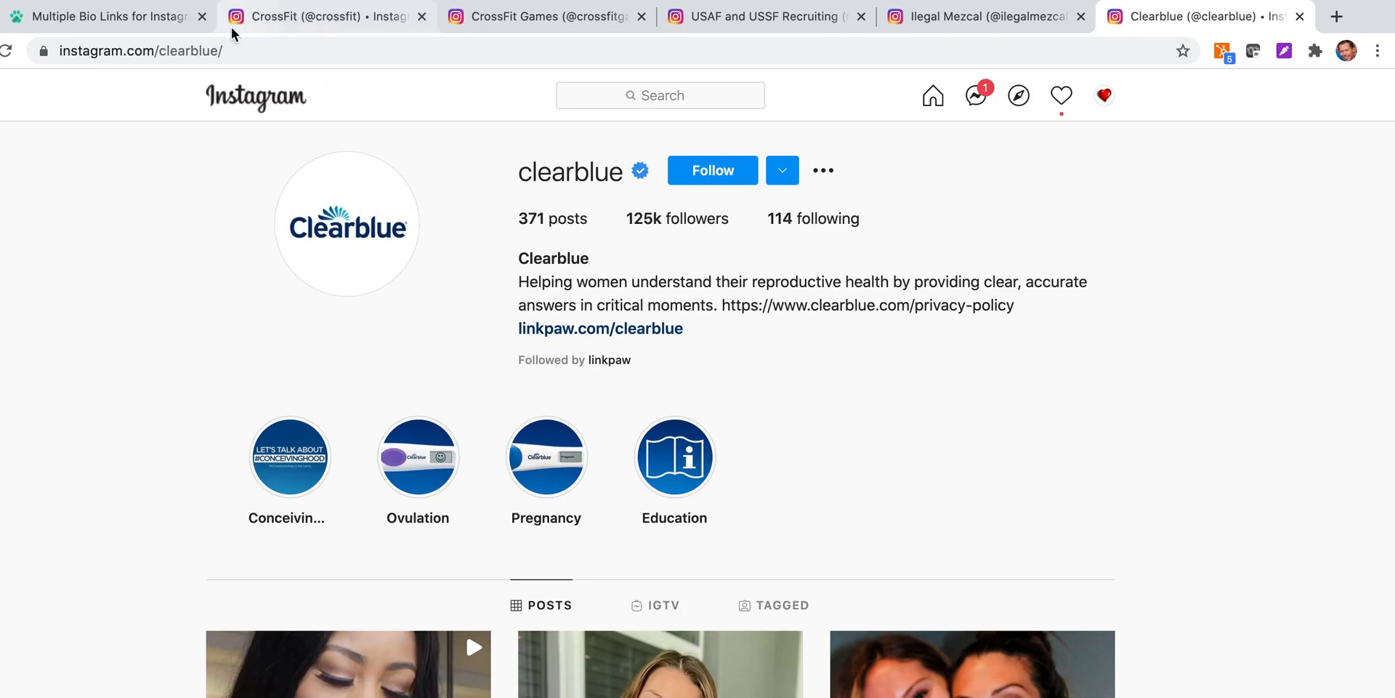
left_click(262, 16)
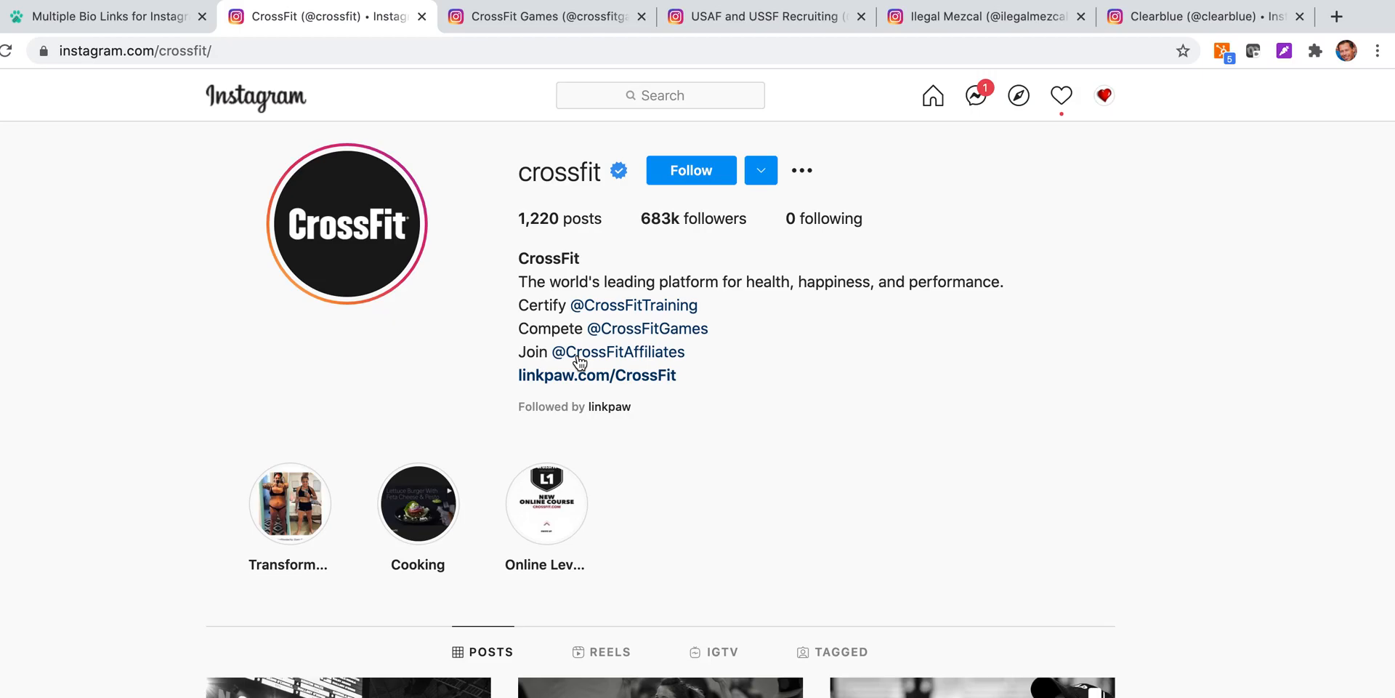
- Open clearblue.com in a new tab and look through its homepage
left_click(1337, 16)
left_click(805, 50)
type("c")
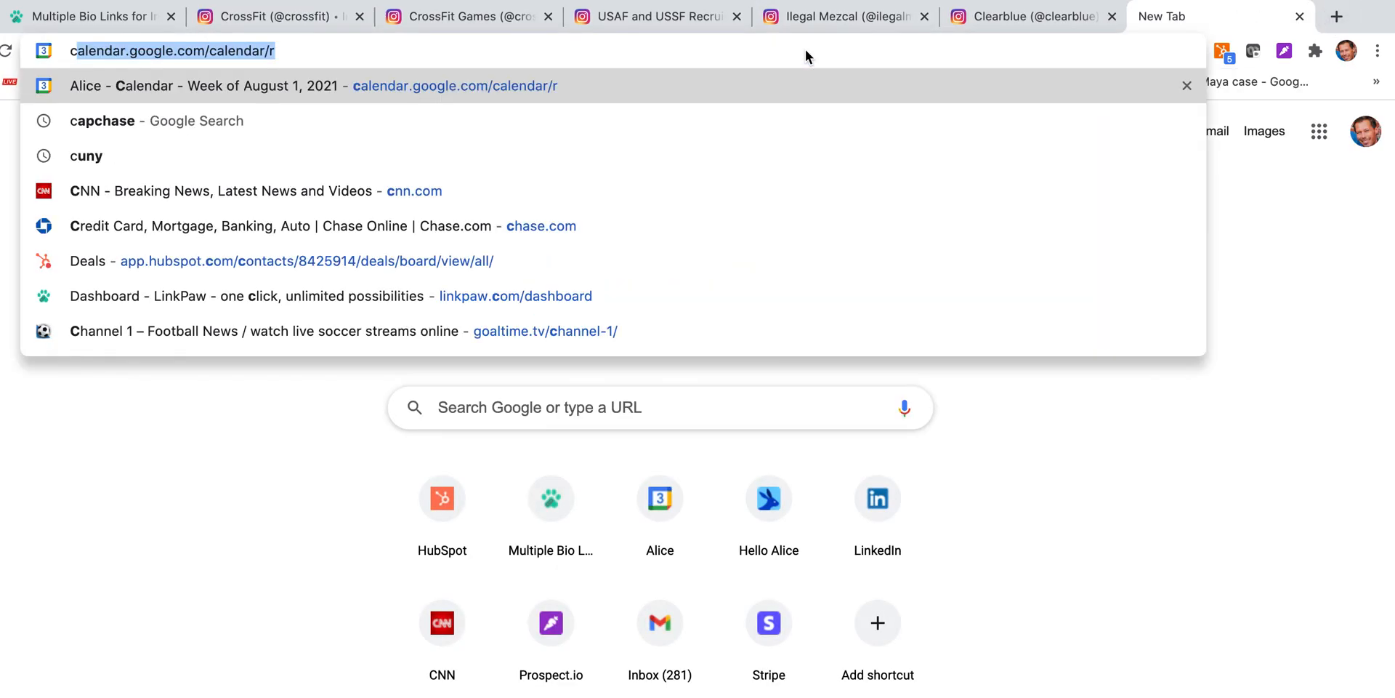
type("learblue.com")
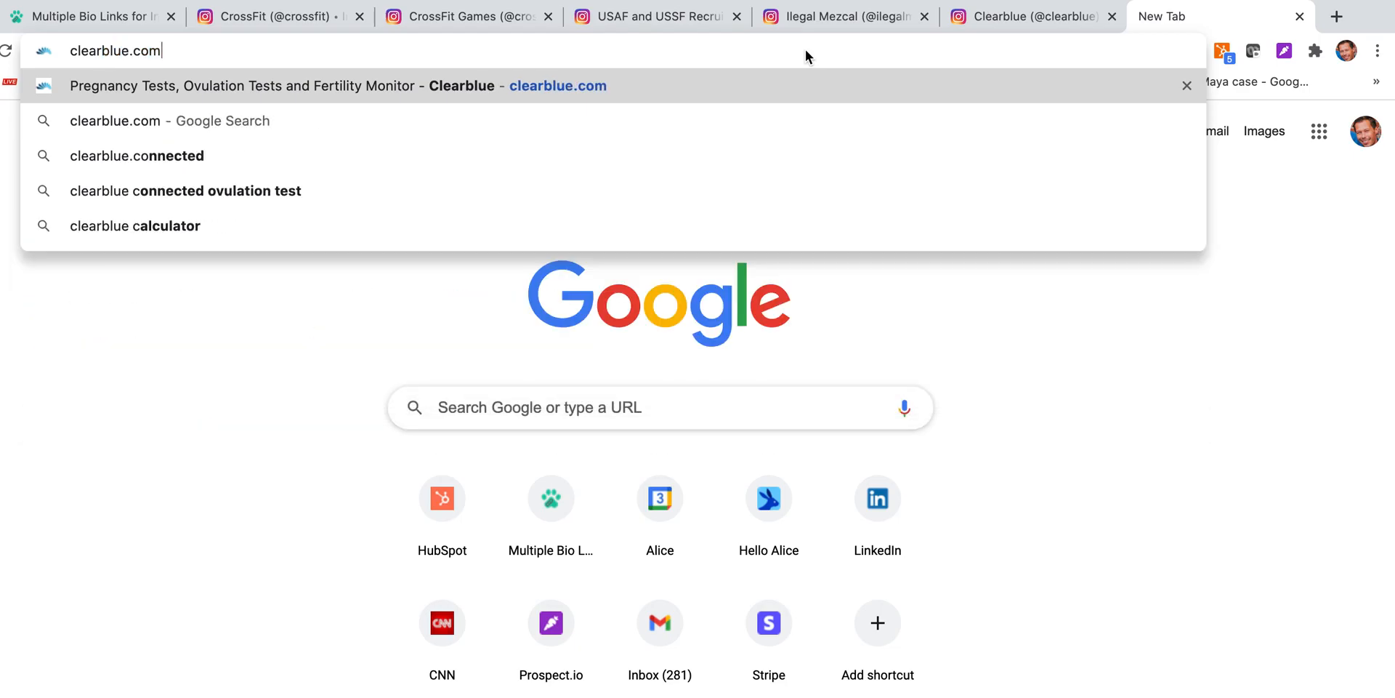
key("Return")
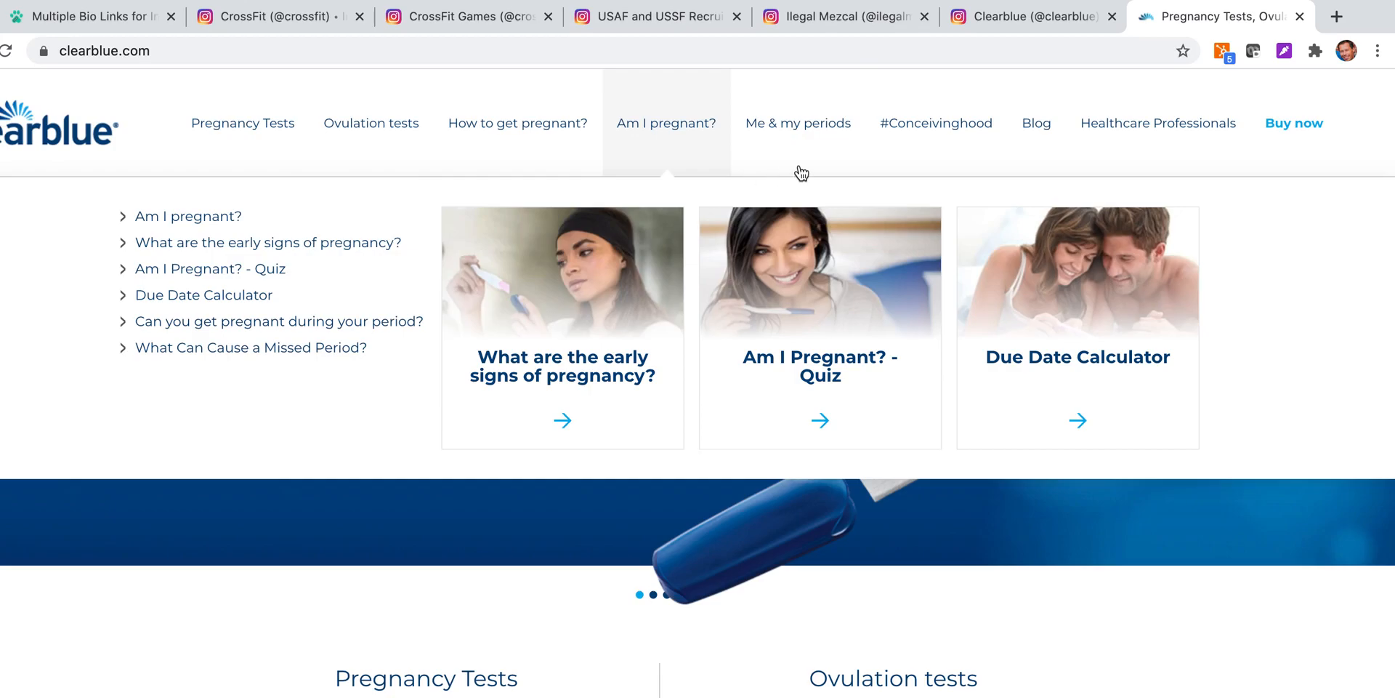
scroll(265, 251, "down", 15)
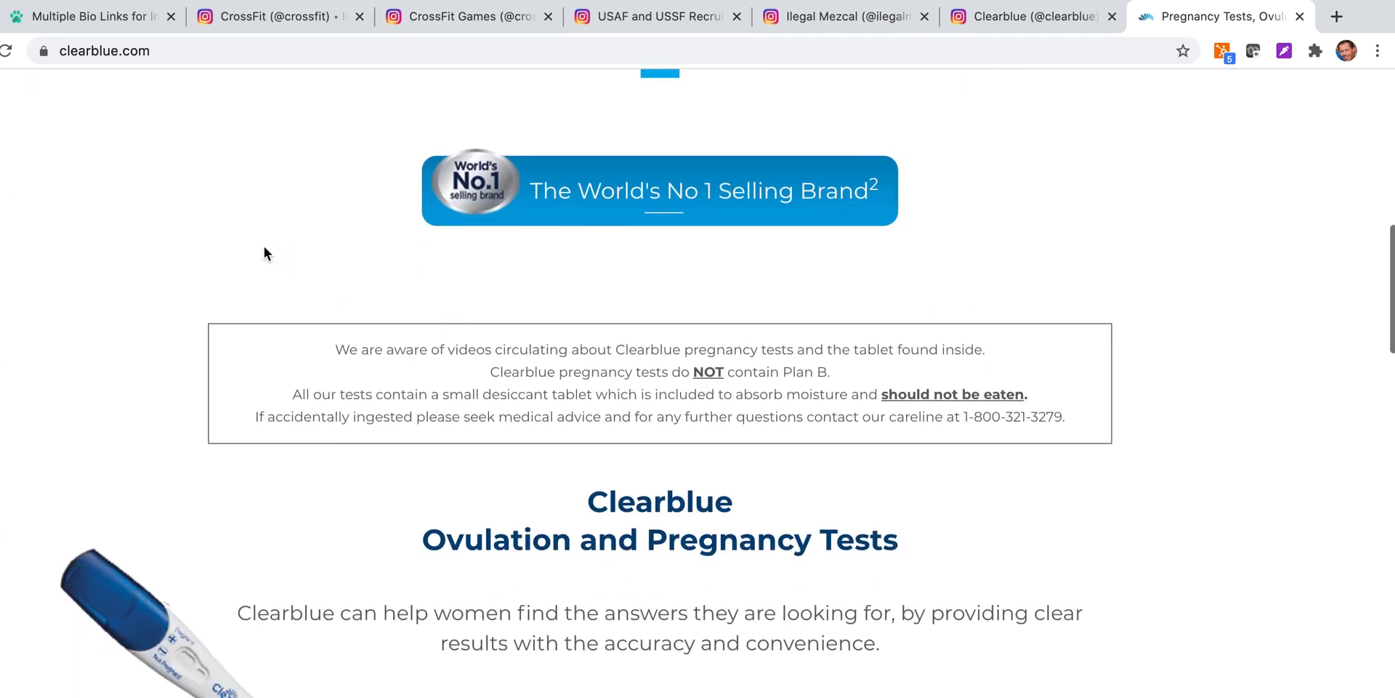
scroll(264, 246, "up", 15)
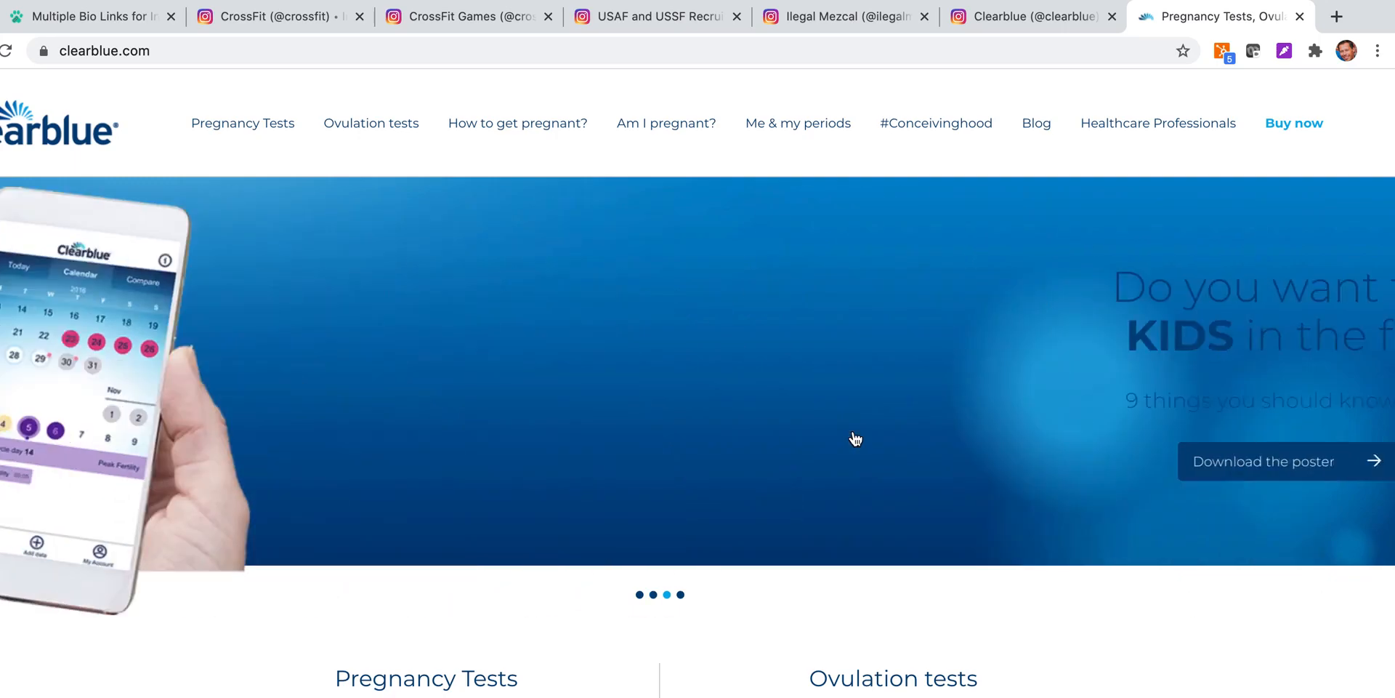
scroll(855, 438, "down", 7)
scroll(855, 438, "down", 6)
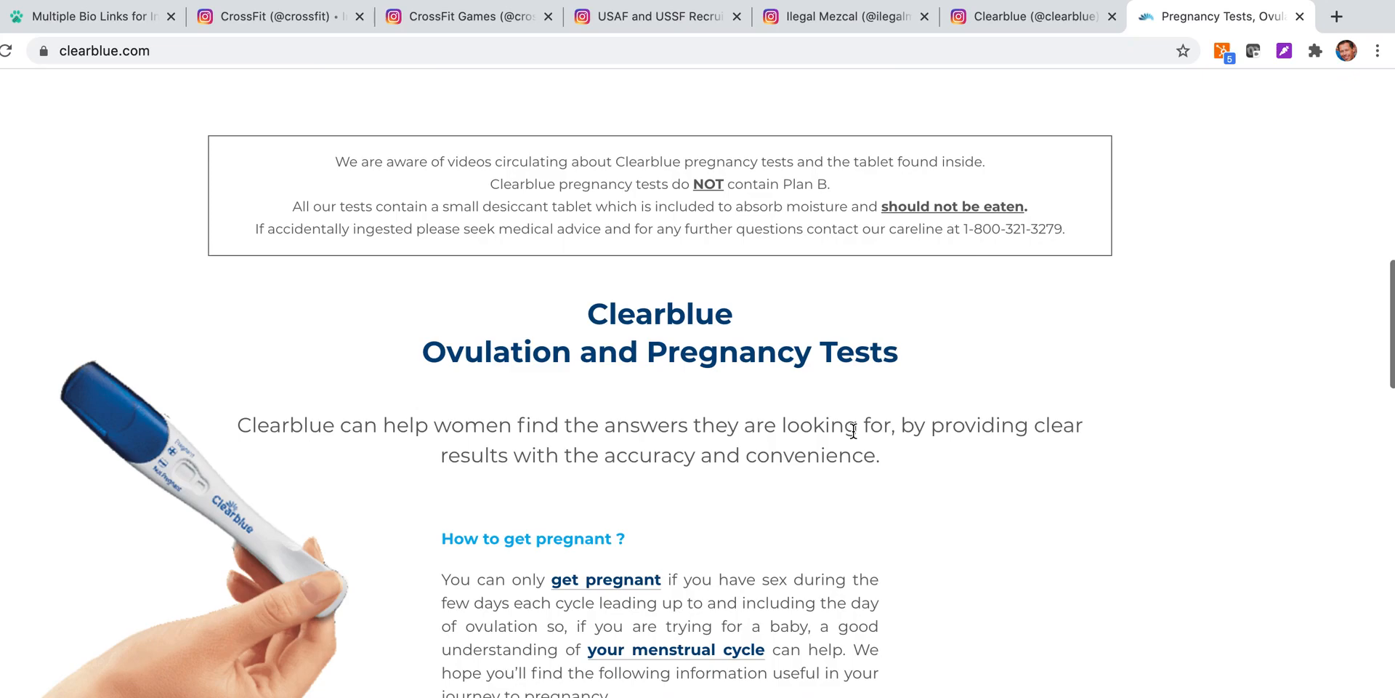
scroll(854, 432, "down", 6)
scroll(853, 431, "up", 20)
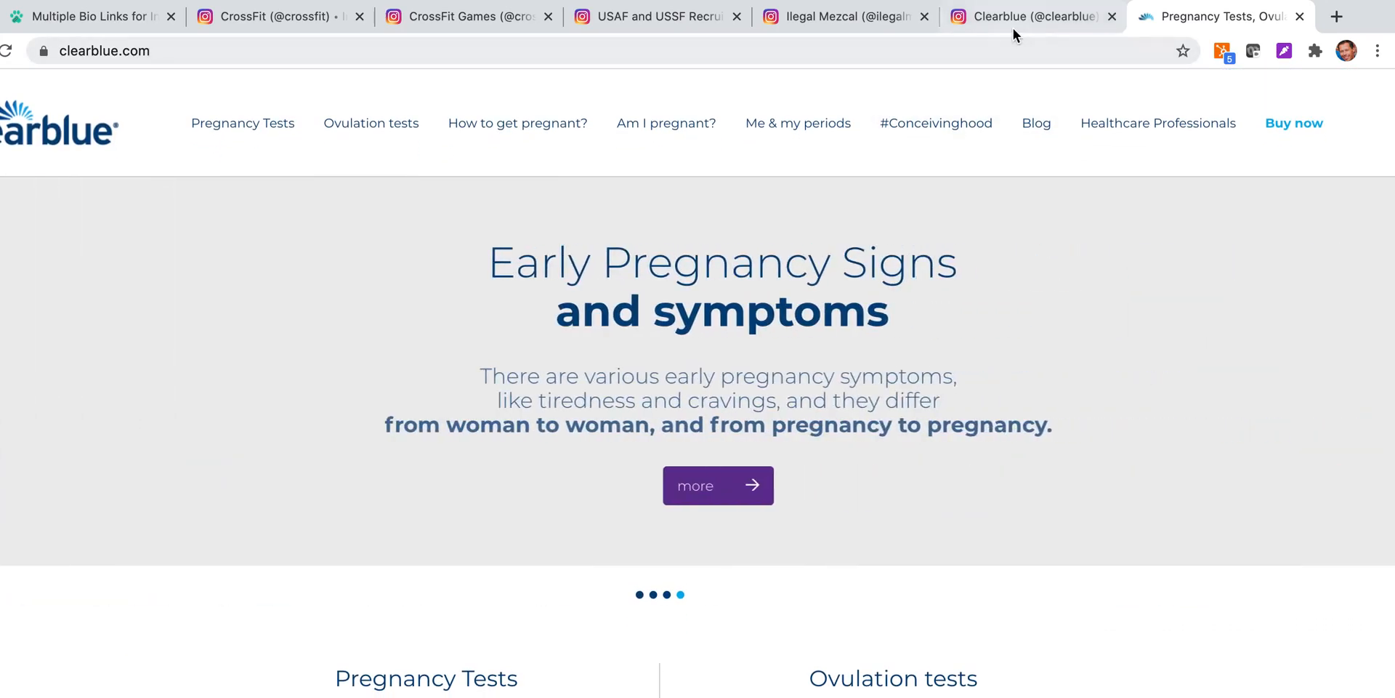
- Open the linkpaw.com/clearblue link from Clearblue's Instagram bio and examine the page's link buttons and embedded video
left_click(1014, 29)
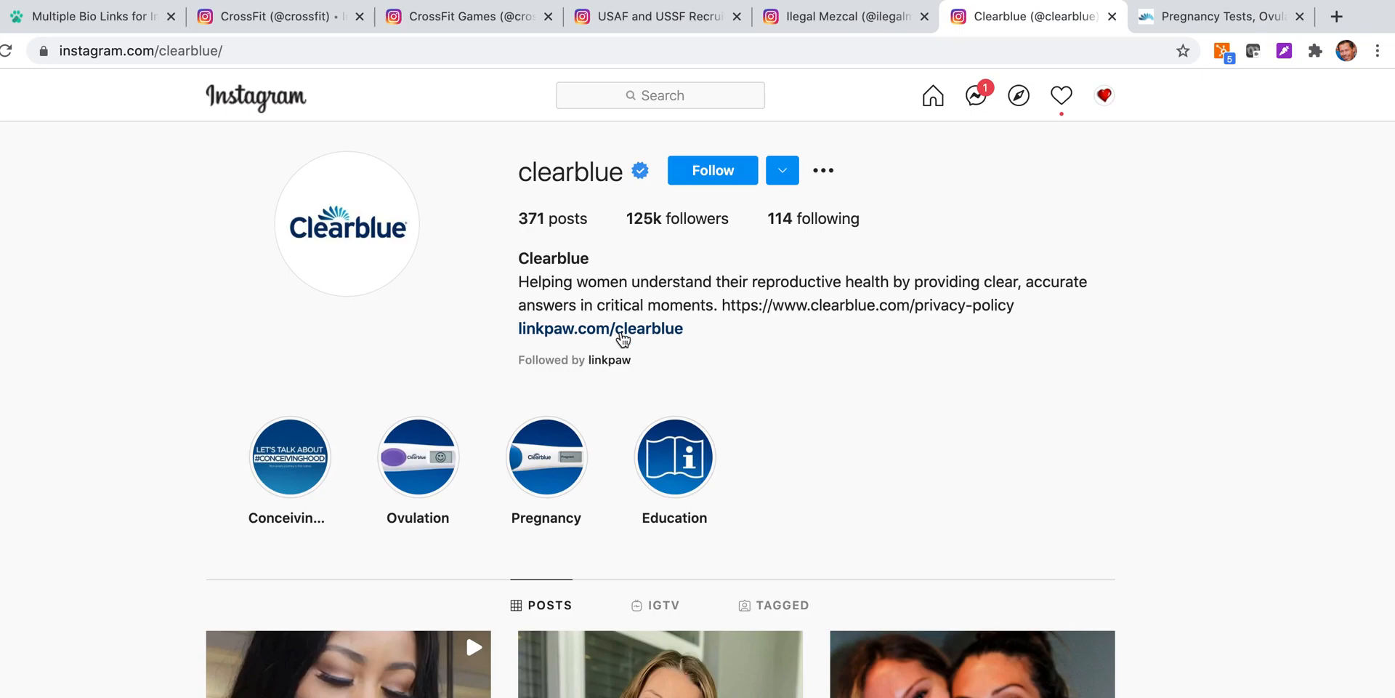
left_click(622, 334)
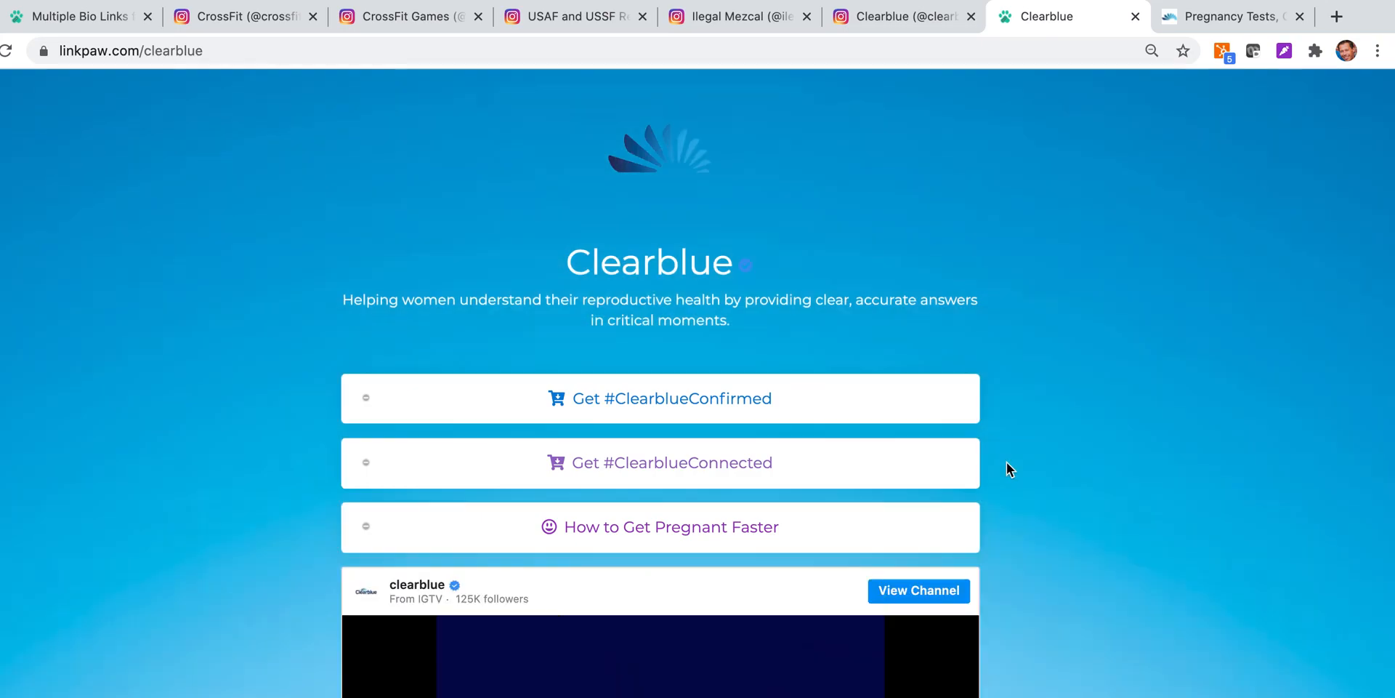
scroll(1010, 351, "down", 1)
scroll(1010, 350, "down", 2)
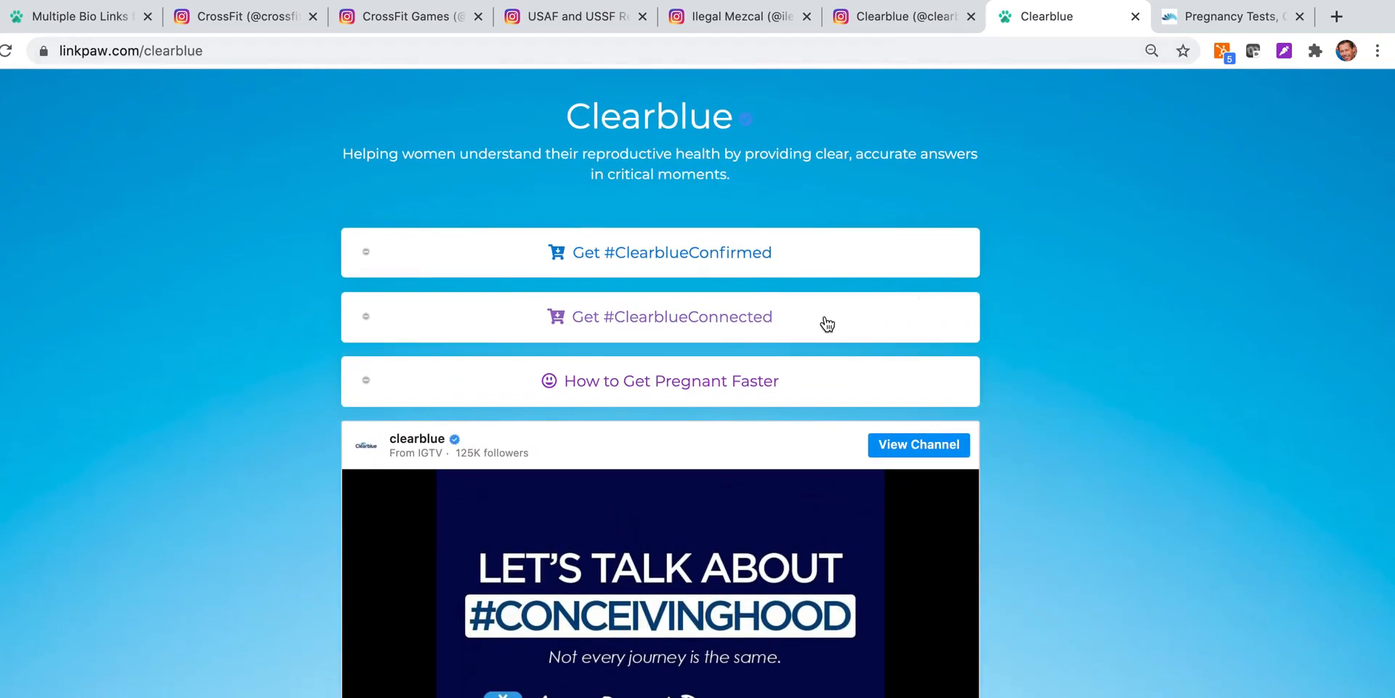
scroll(710, 314, "down", 1)
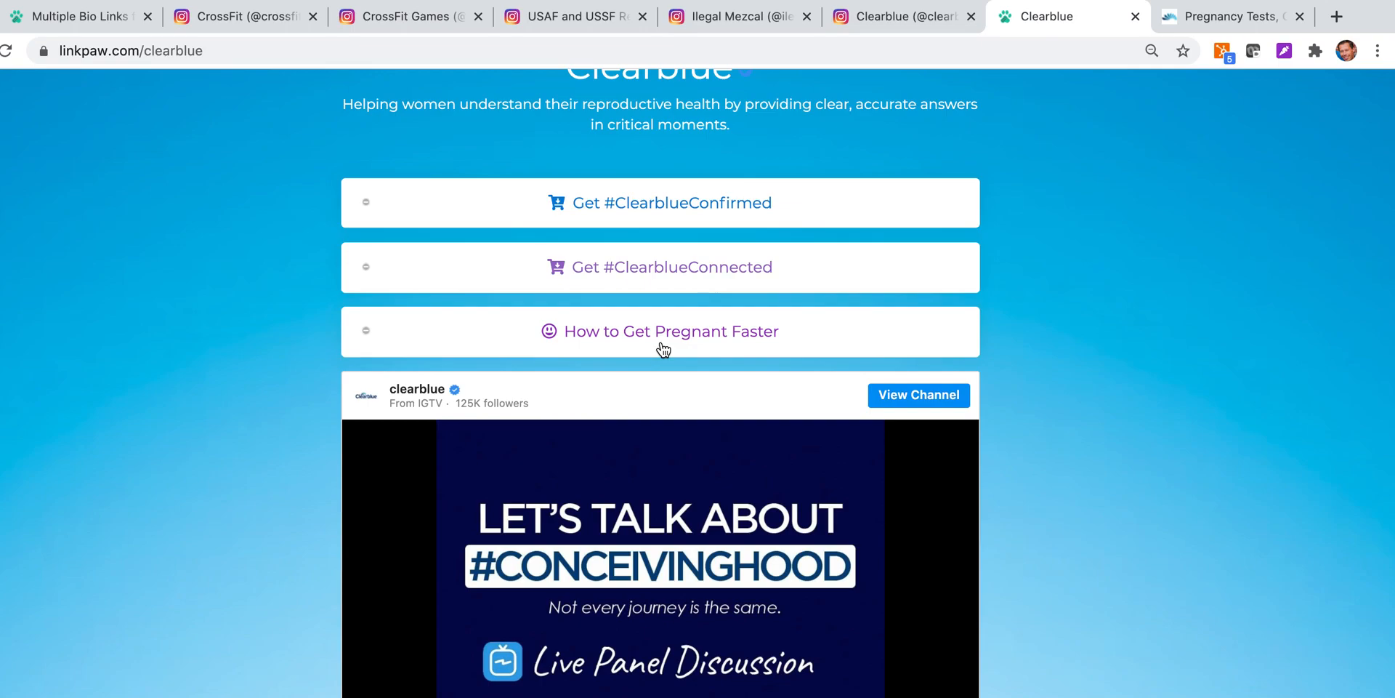
scroll(661, 347, "down", 5)
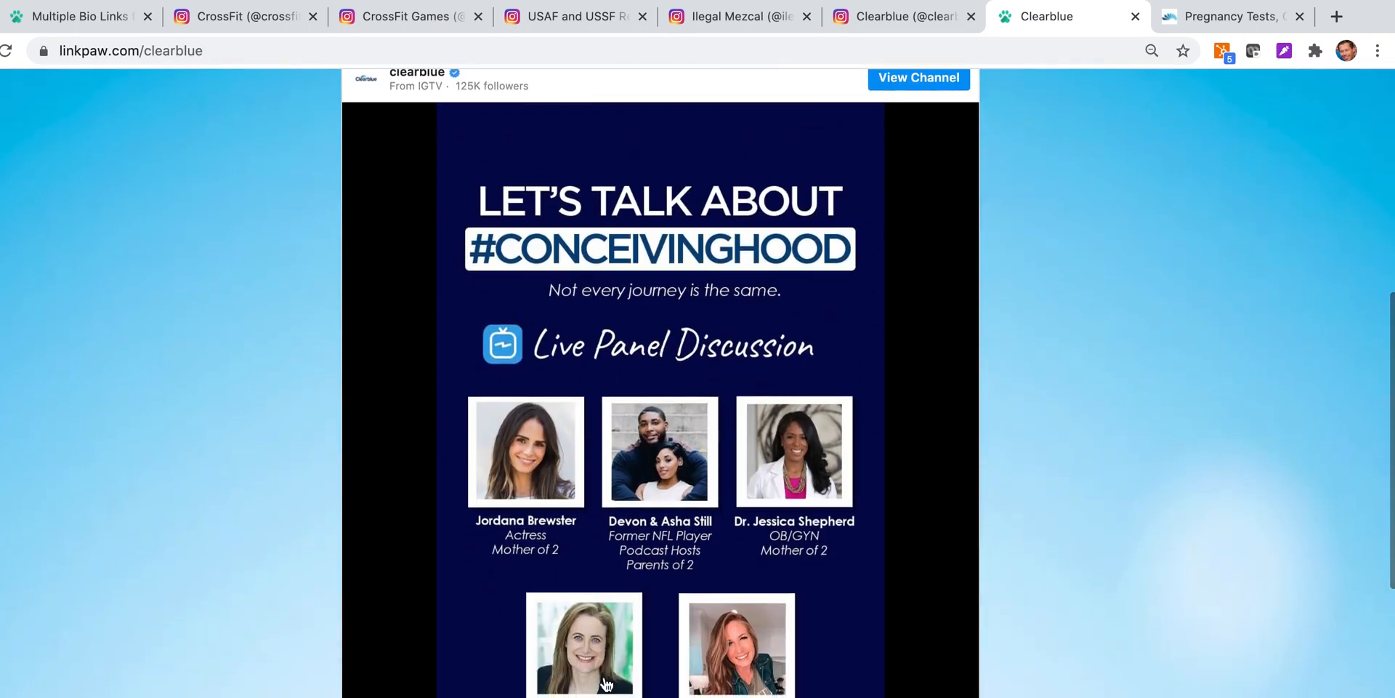
scroll(593, 527, "down", 3)
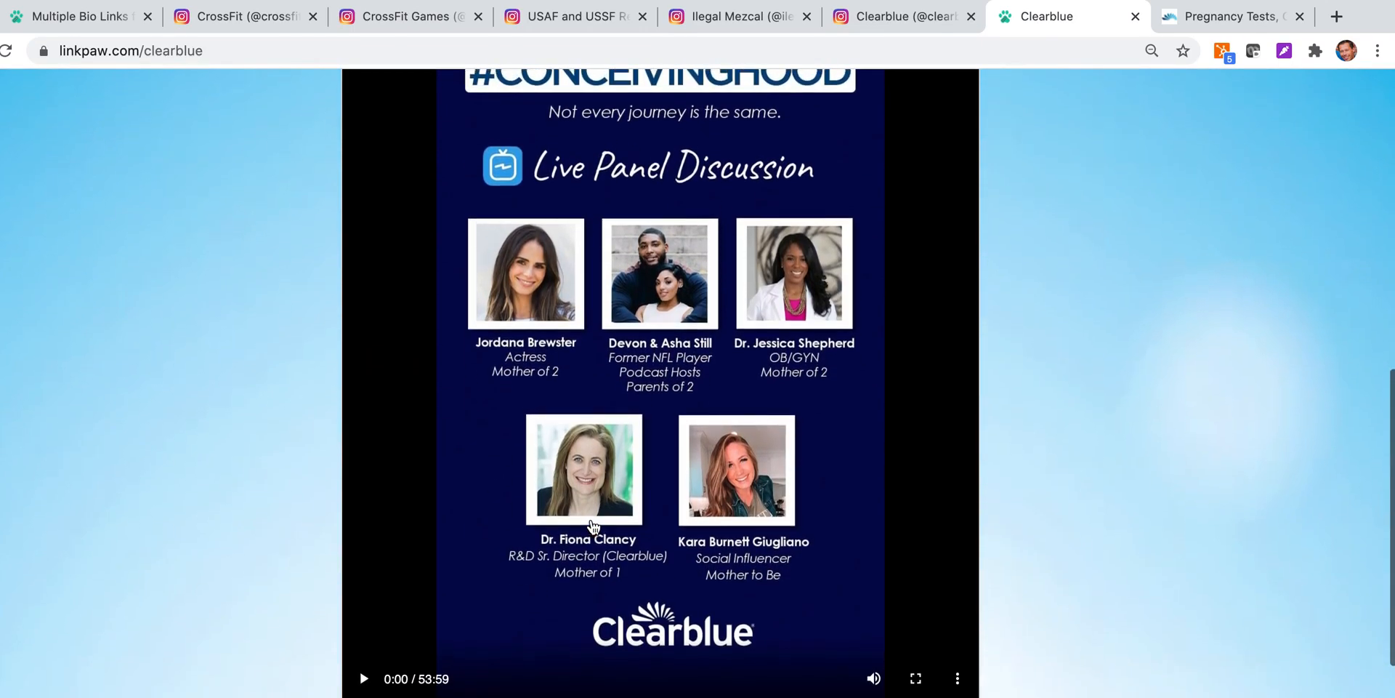
scroll(614, 343, "up", 7)
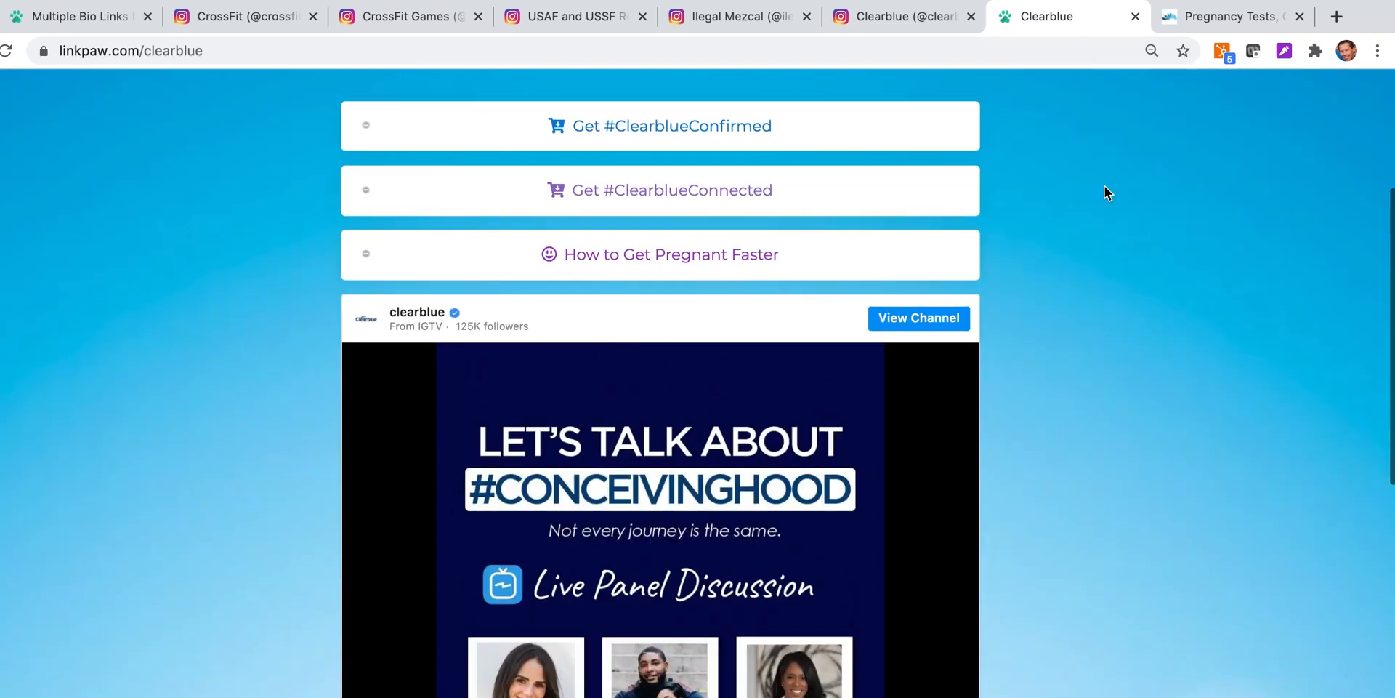
- Compare the clearblue.com homepage with Clearblue's LinkPaw bio page
left_click(1207, 21)
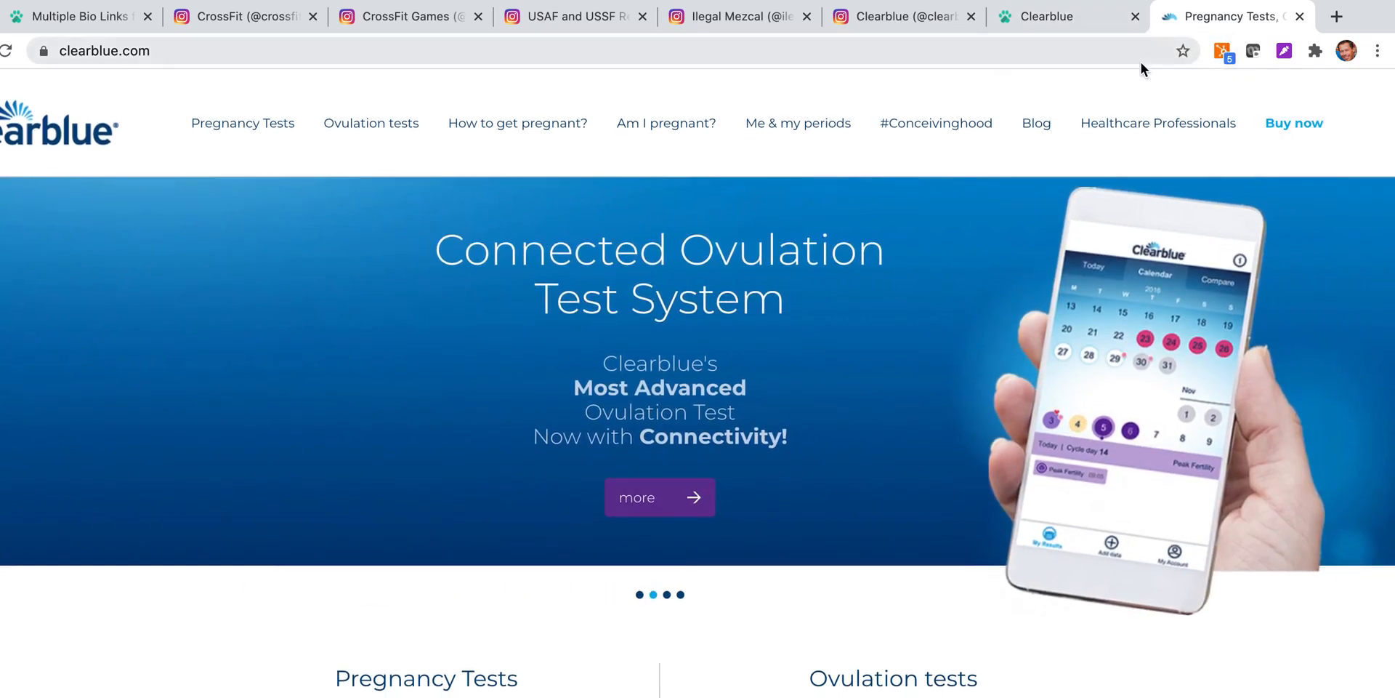
left_click(1085, 23)
scroll(674, 359, "down", 6)
scroll(676, 358, "up", 1)
scroll(672, 358, "up", 5)
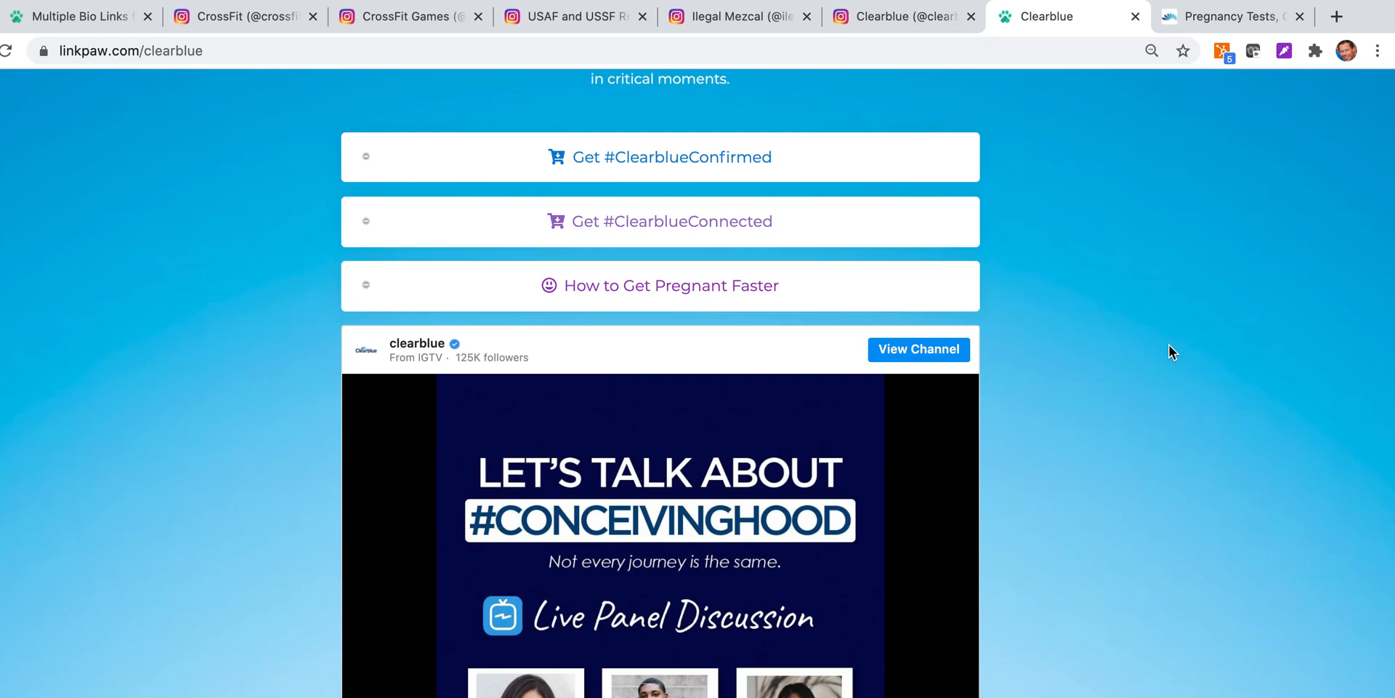
- Close the Clearblue bio page and the clearblue.com tab, and return to the CrossFit Instagram profile
left_click(1136, 16)
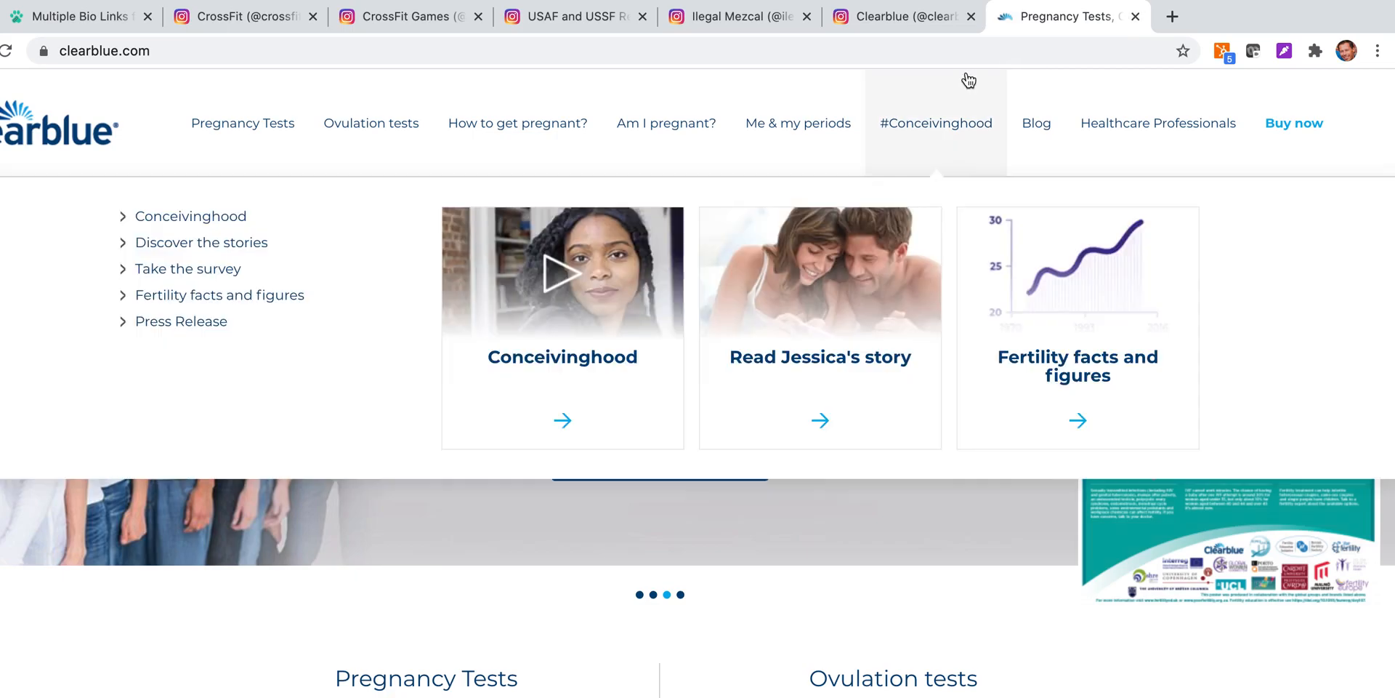
left_click(1136, 16)
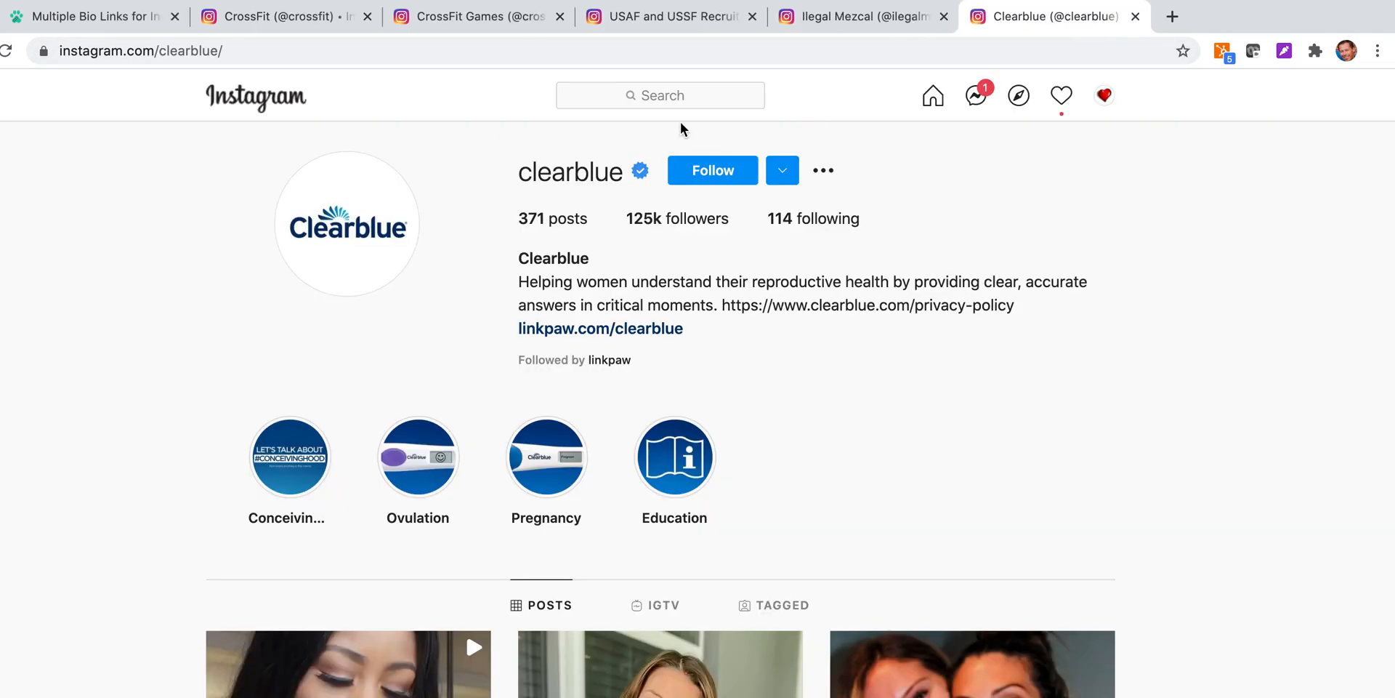
left_click(791, 22)
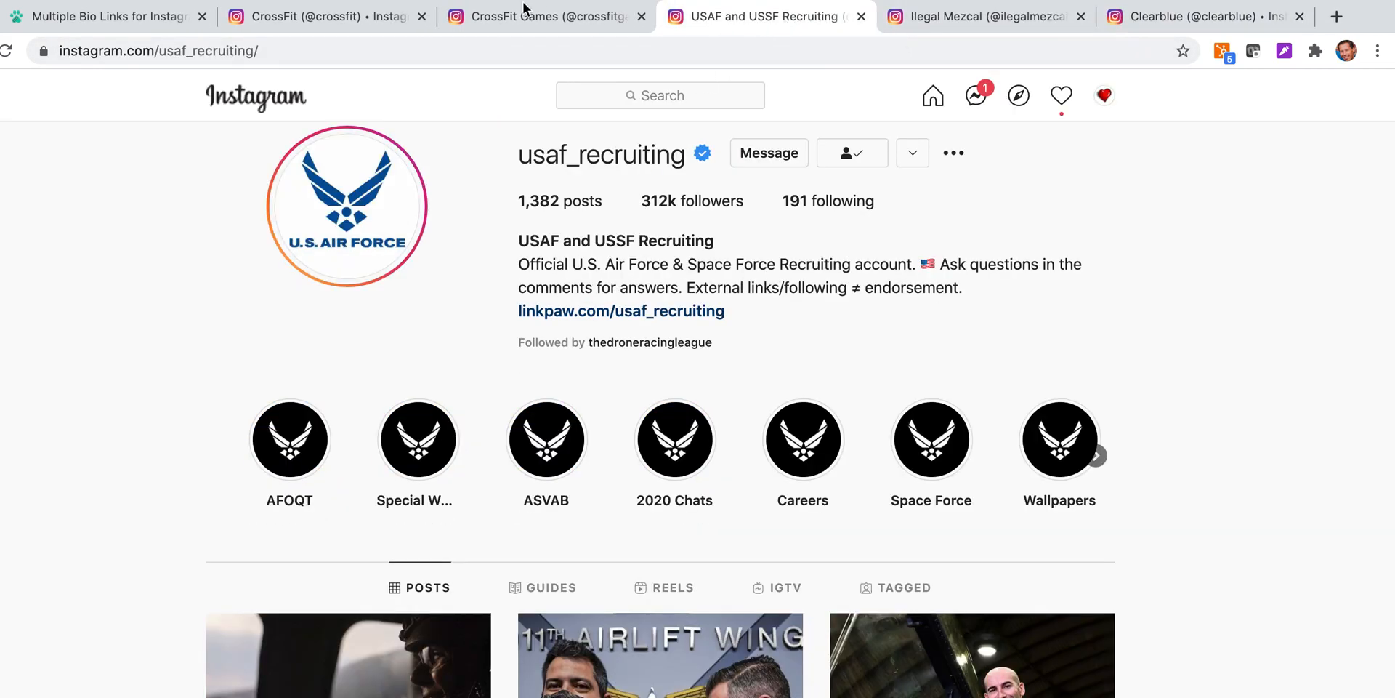
left_click(487, 16)
left_click(347, 13)
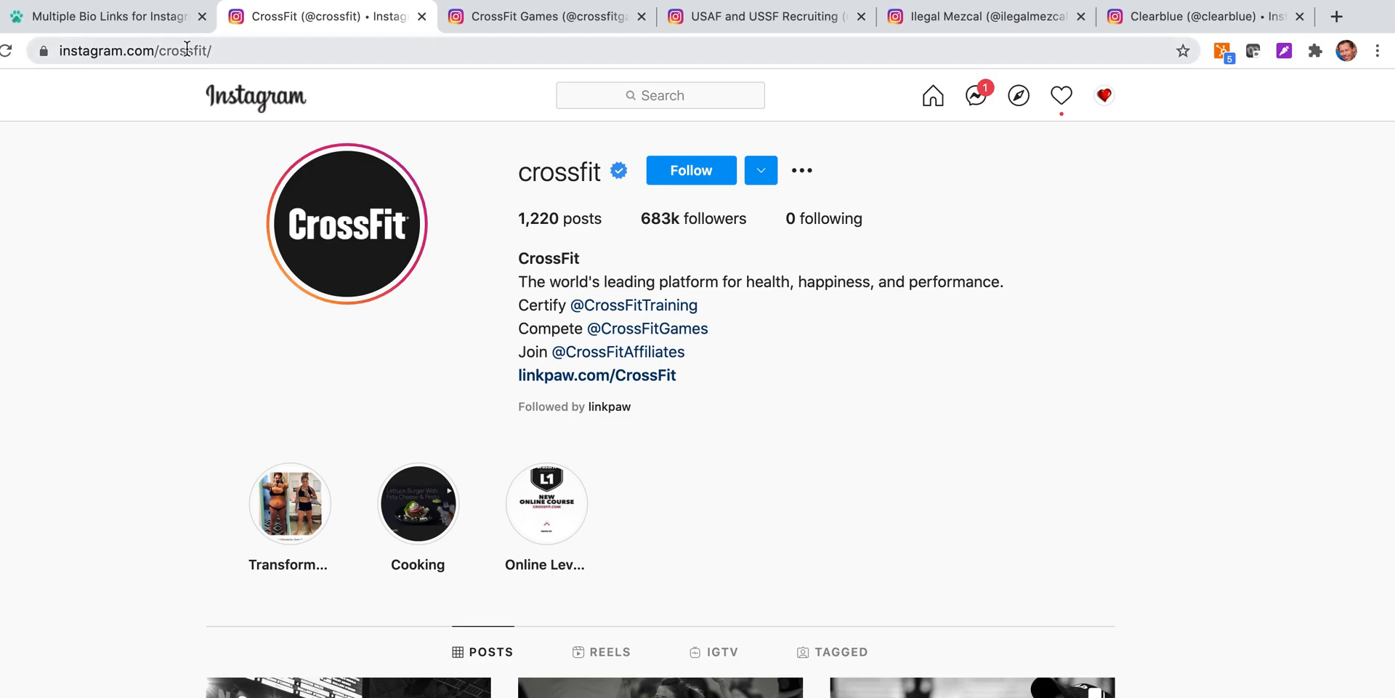
- Return to the LinkPaw site, go to the dashboard and open the account's Projects page
left_click(150, 20)
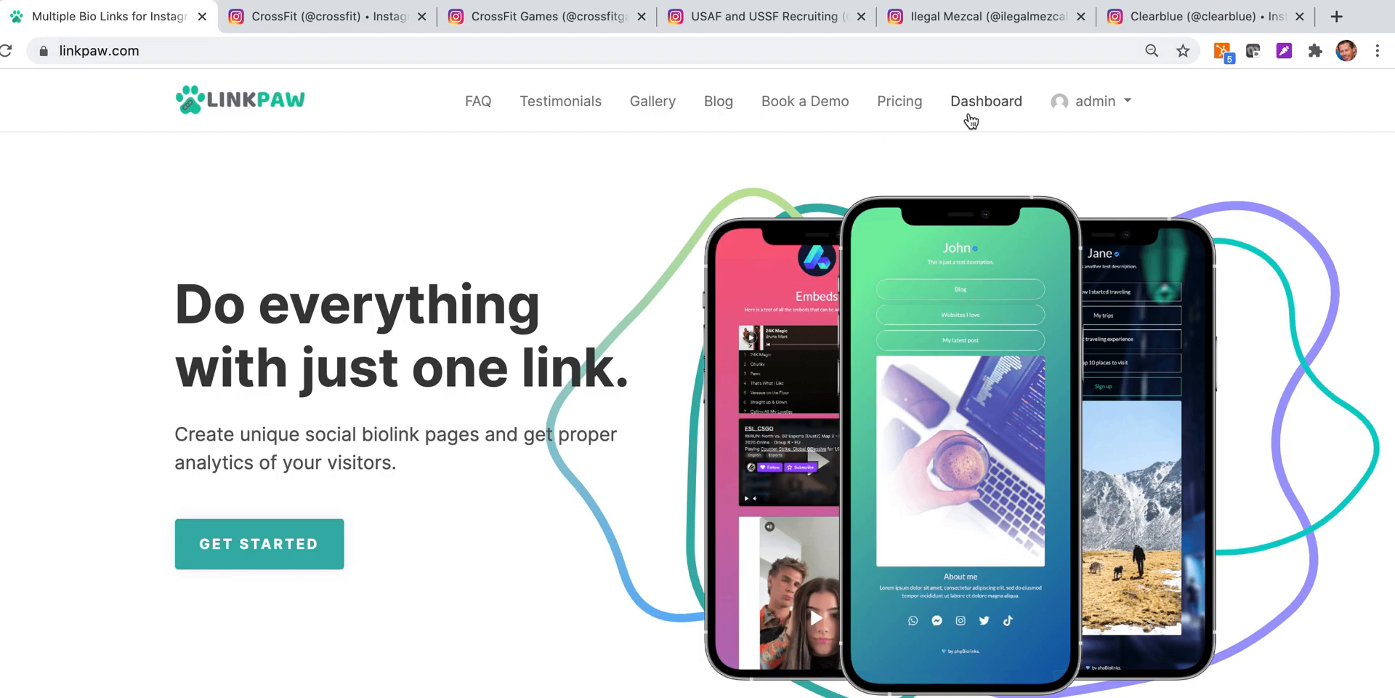
left_click(973, 115)
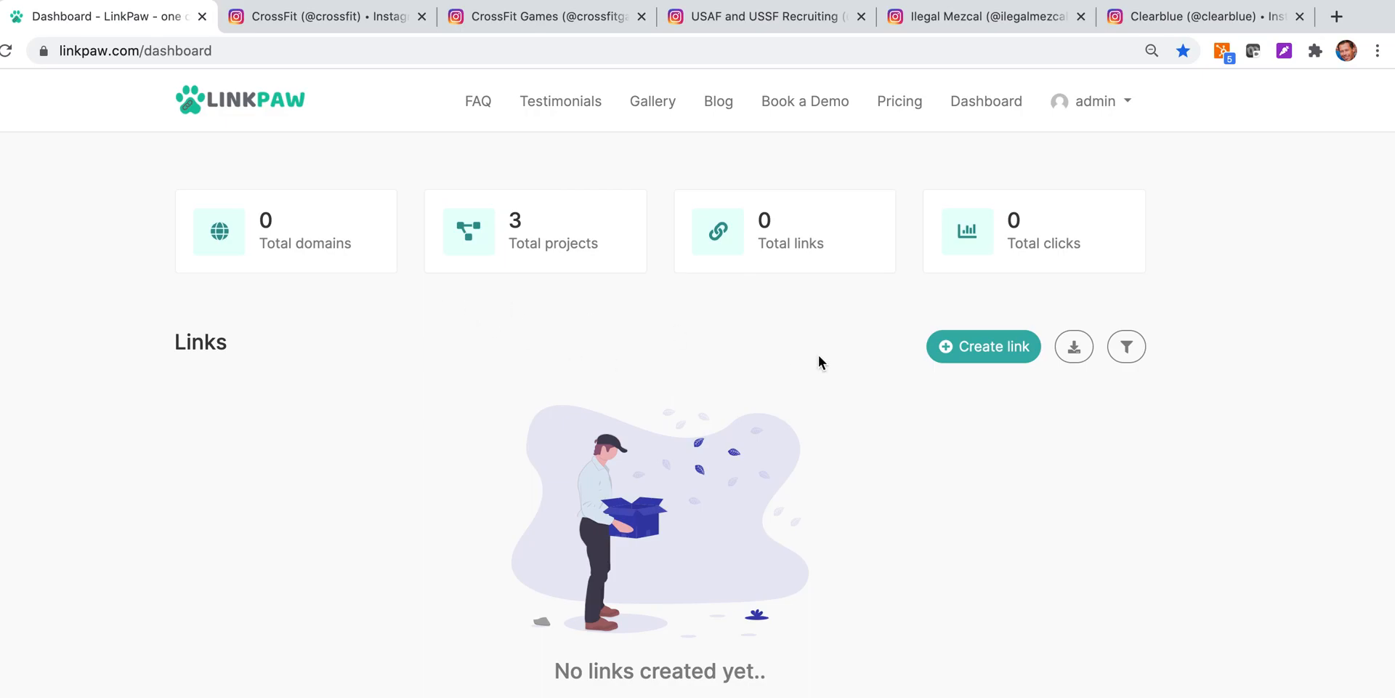
left_click(1099, 104)
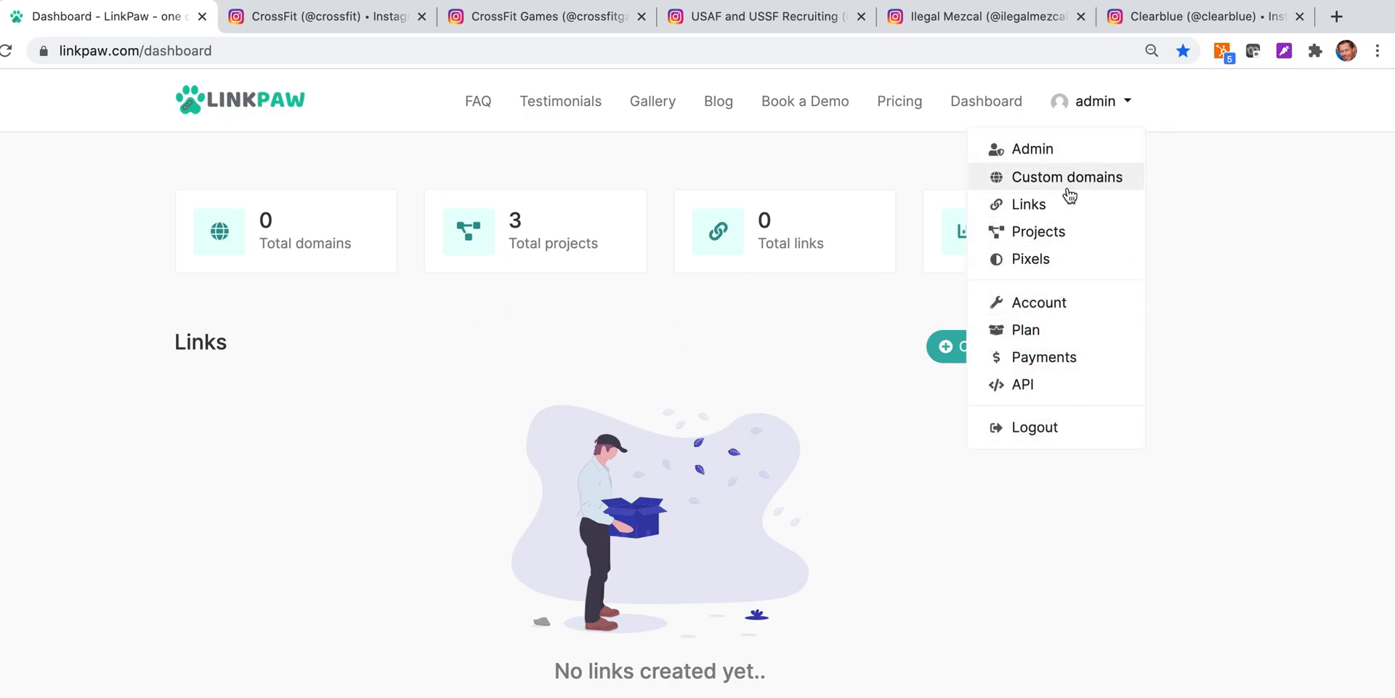
left_click(1065, 233)
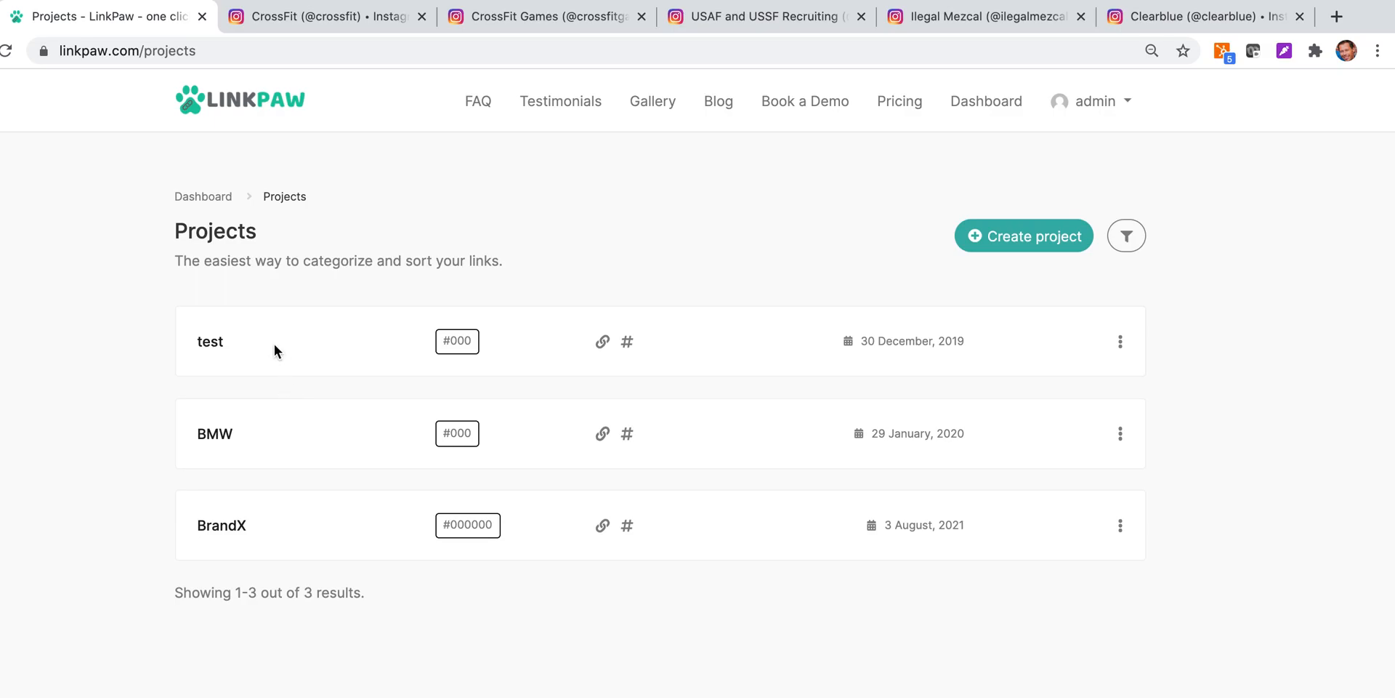
scroll(229, 375, "down", 3)
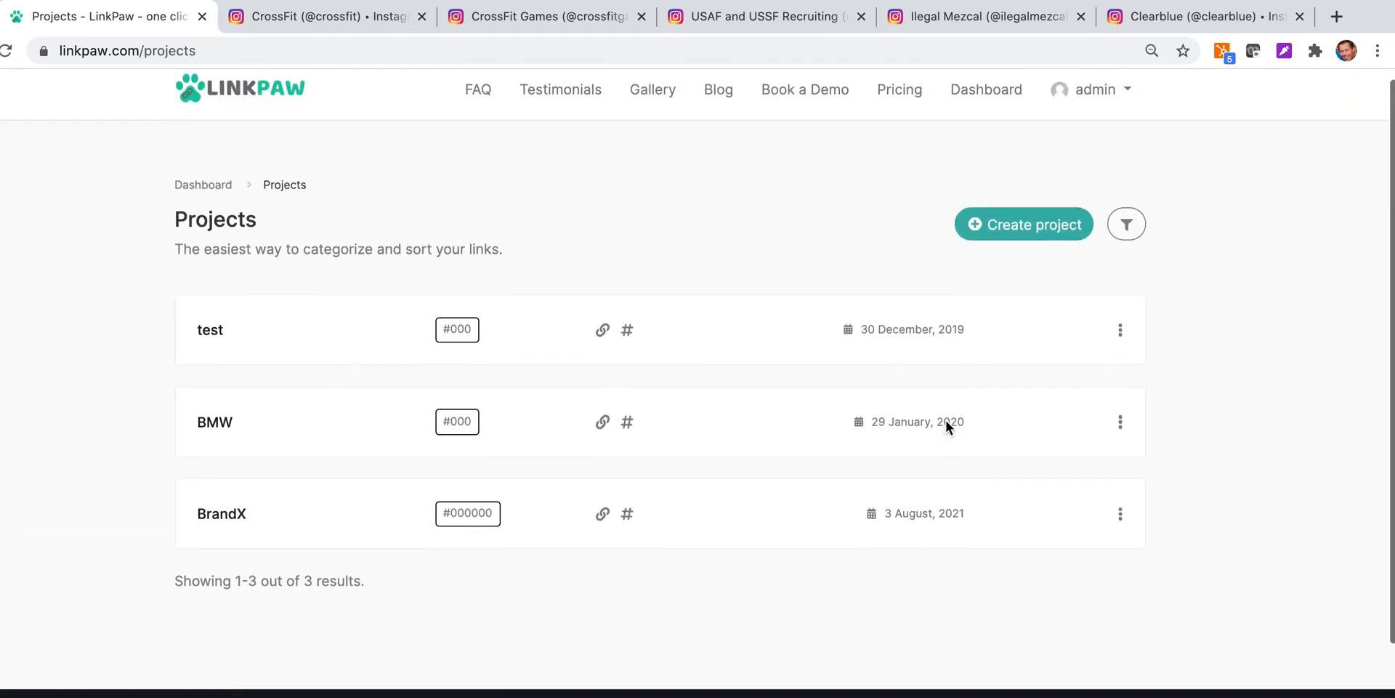
left_click(1021, 238)
left_click(580, 382)
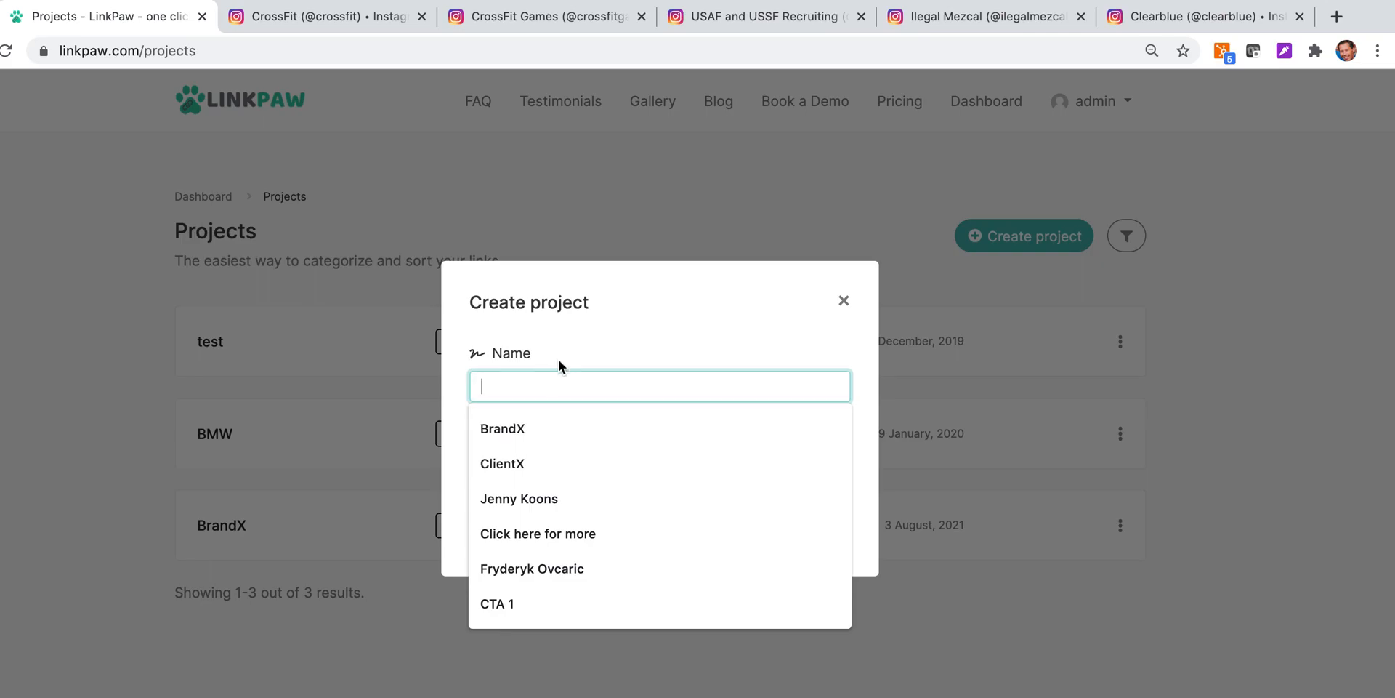
left_click(845, 301)
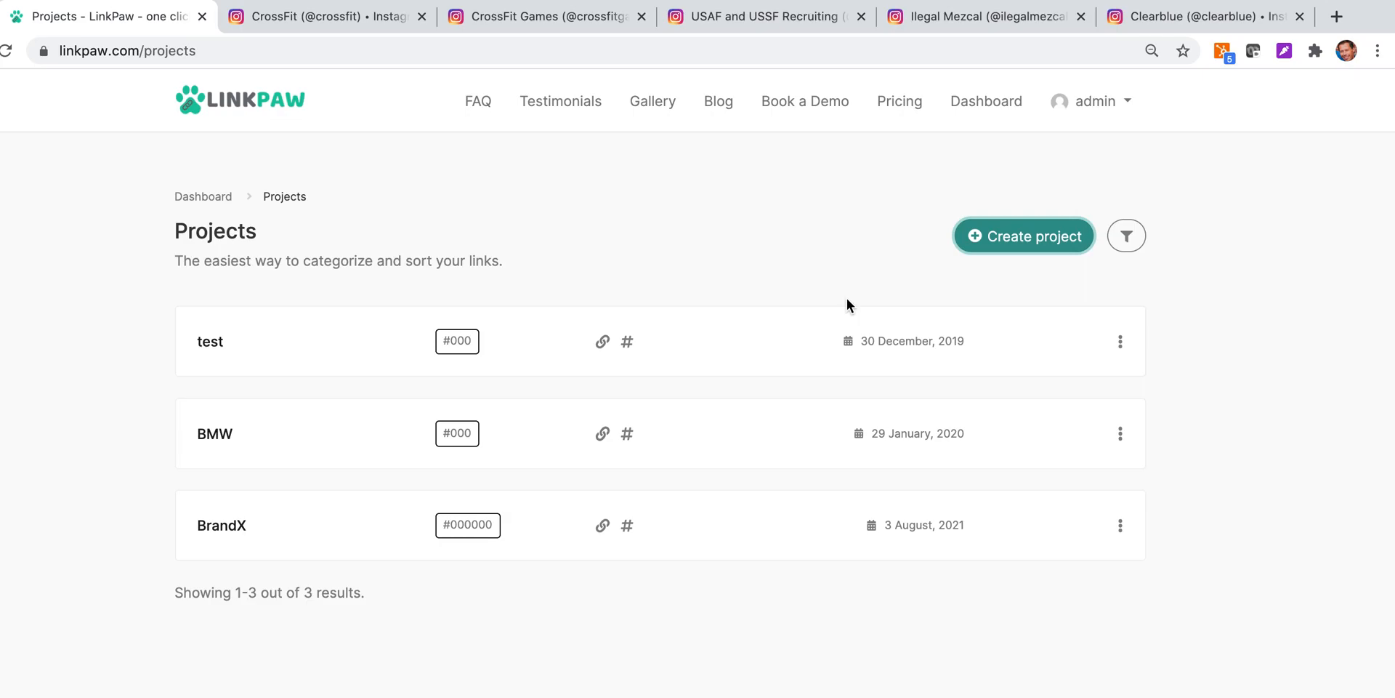
- Create a project named Project 1 and open its links list
left_click(1077, 243)
left_click(514, 383)
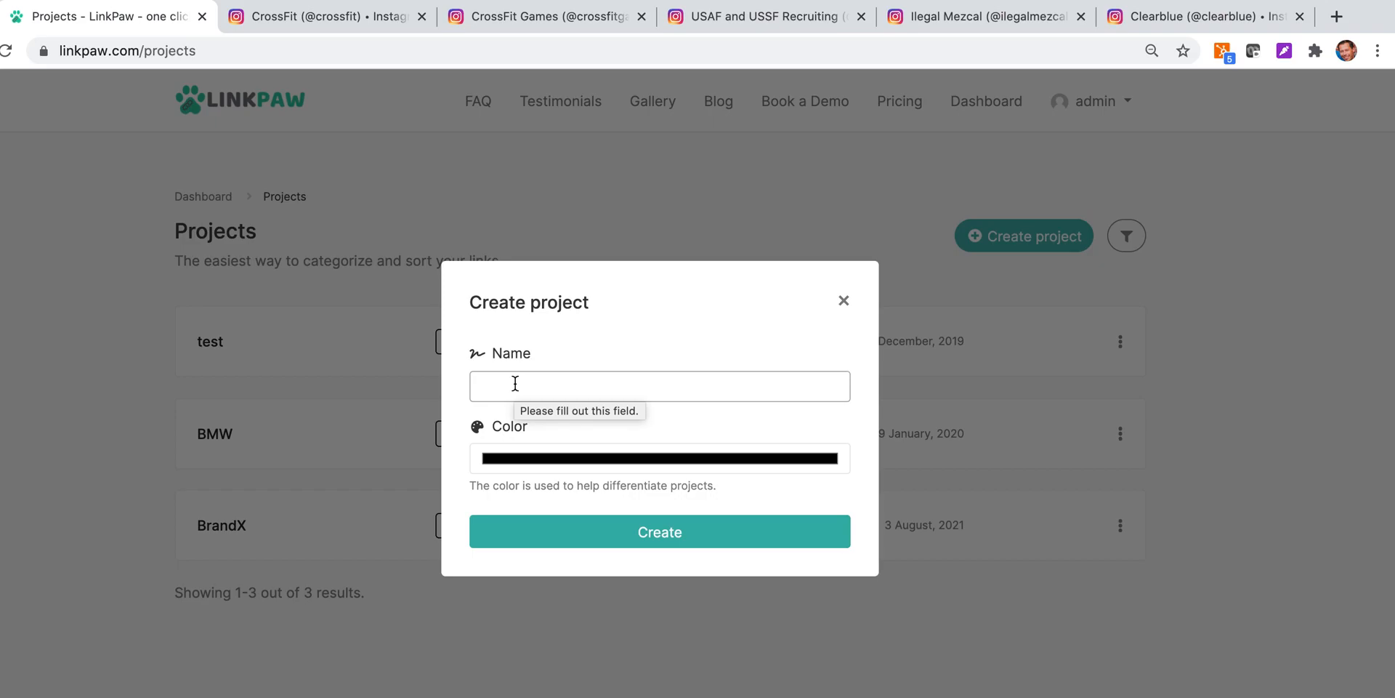
left_click(514, 383)
type("Projec")
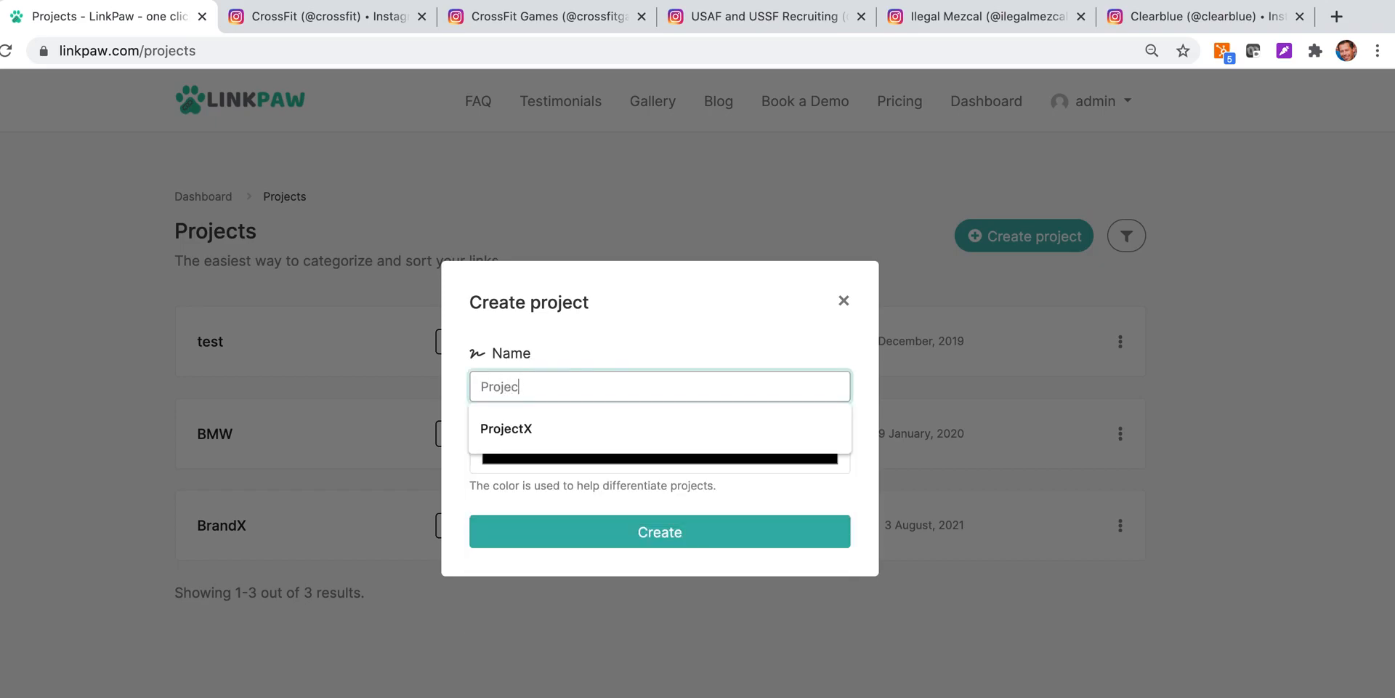
type("t 1")
left_click(631, 542)
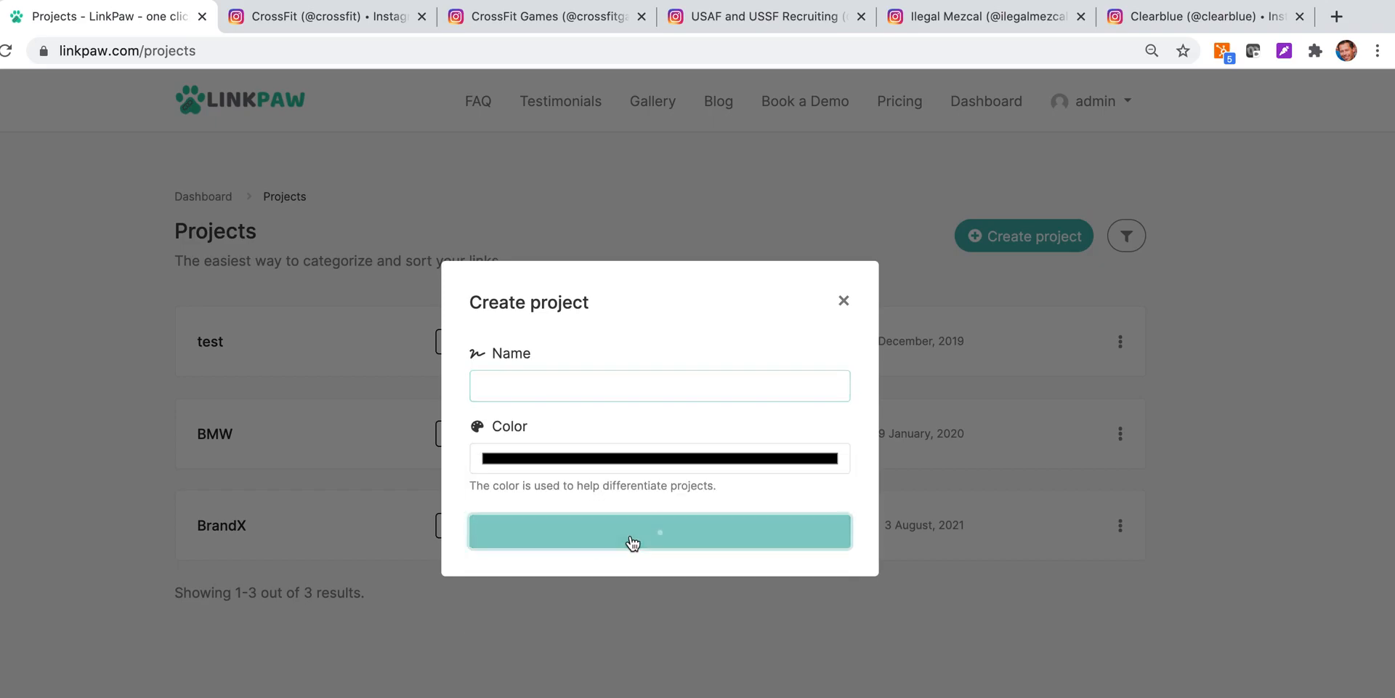
scroll(343, 509, "down", 3)
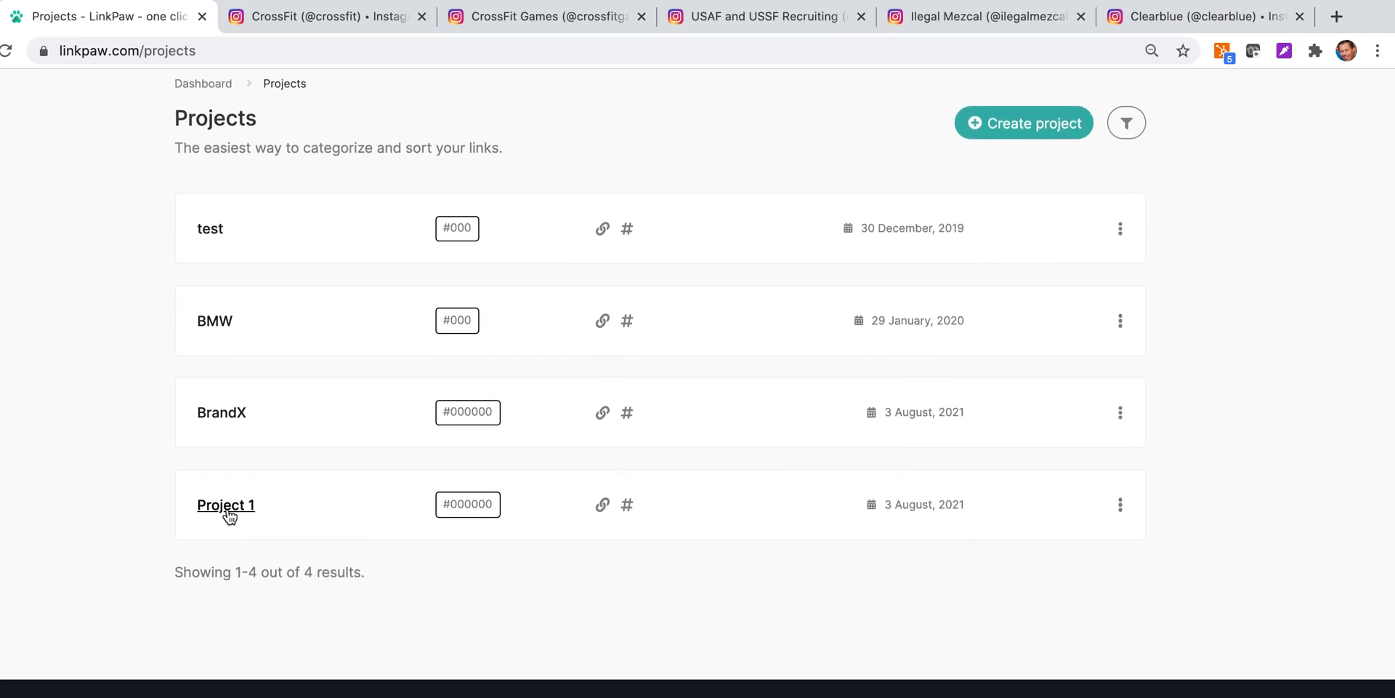
left_click(601, 512)
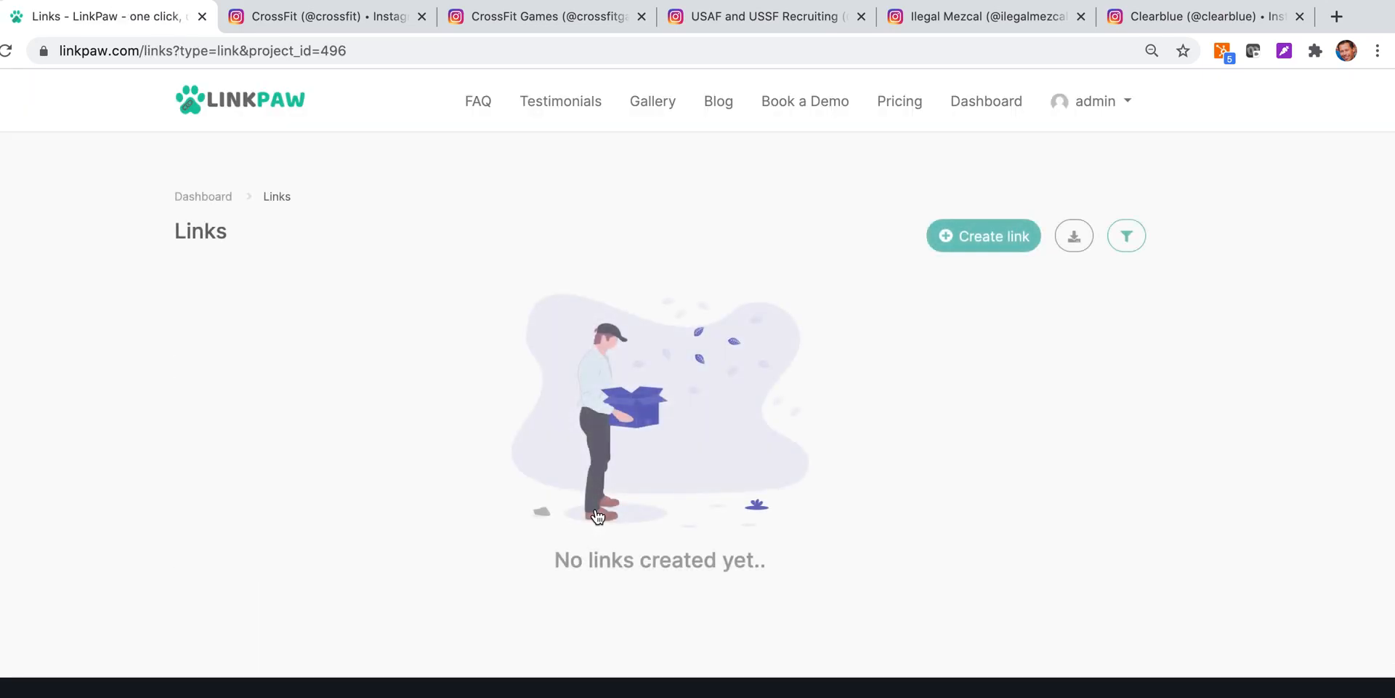
- Examine the form for creating a shortened URL, and close it without creating a link
left_click(990, 245)
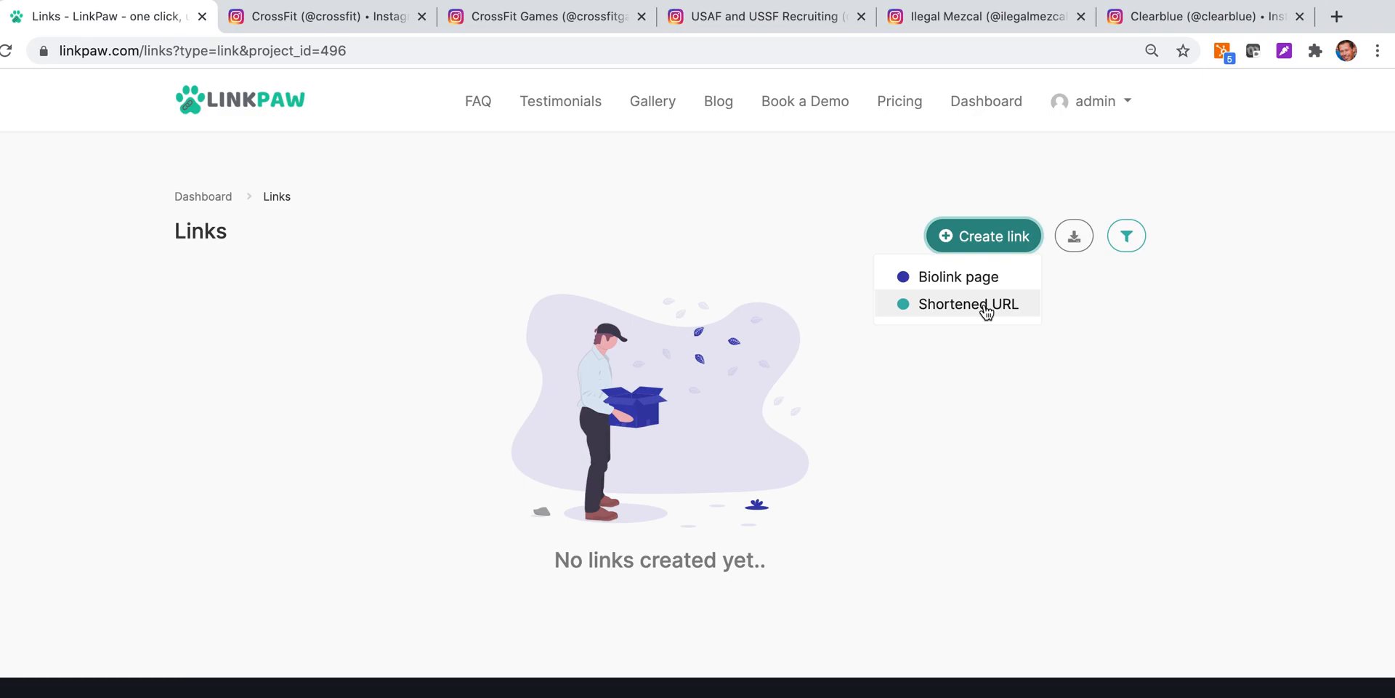
left_click(984, 306)
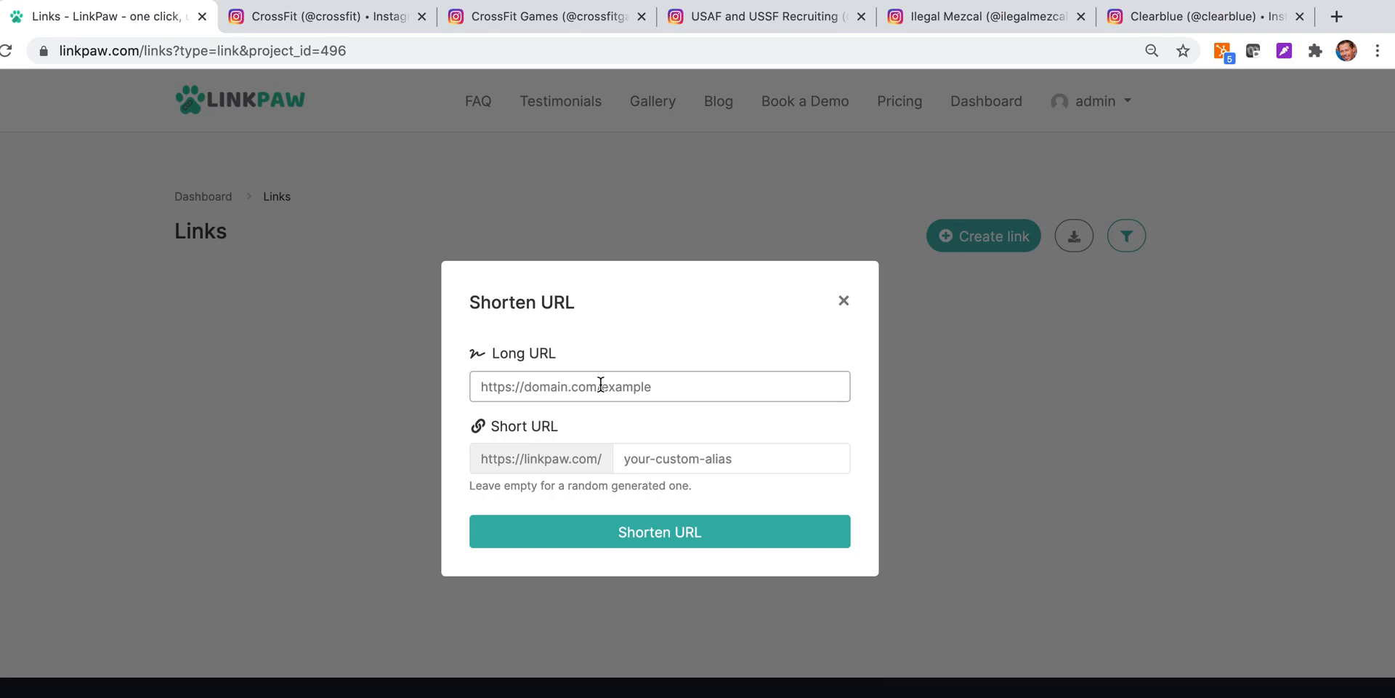
left_click(694, 462)
left_click(844, 300)
- Create a LinkPaw biolink page with the custom alias example
left_click(1007, 249)
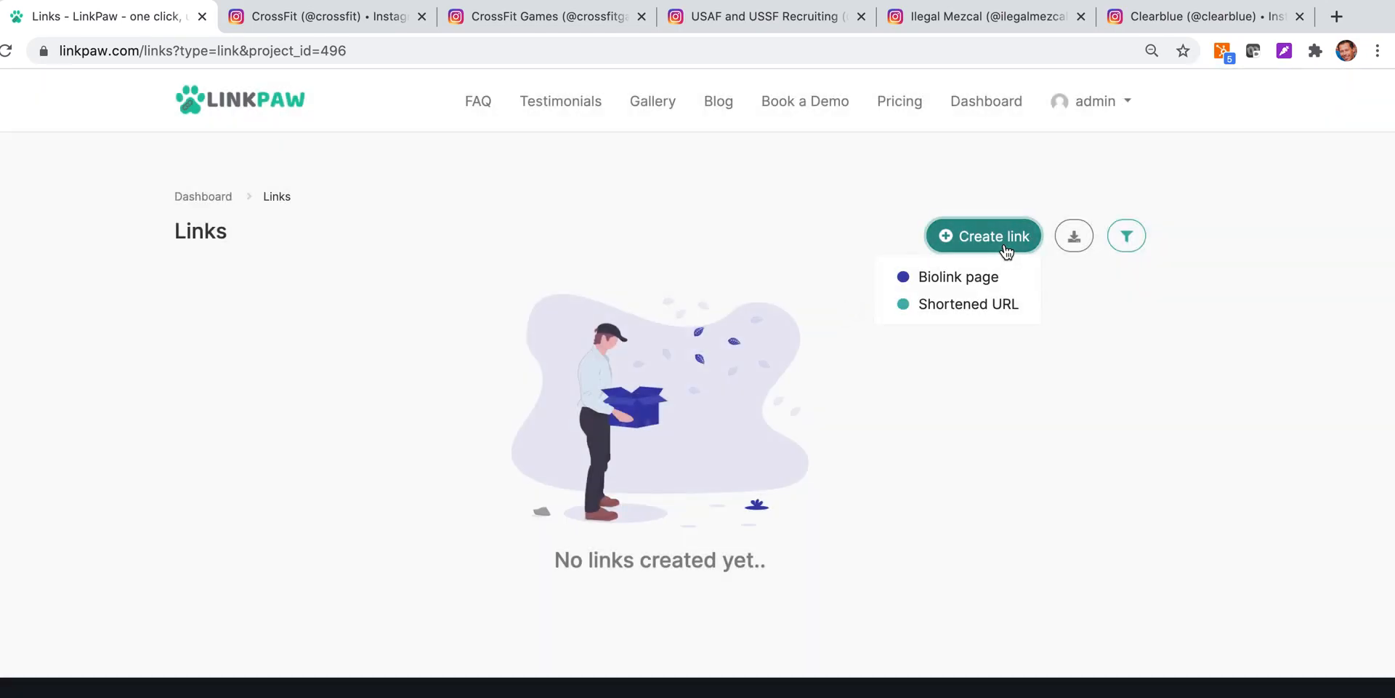
left_click(987, 277)
left_click(700, 415)
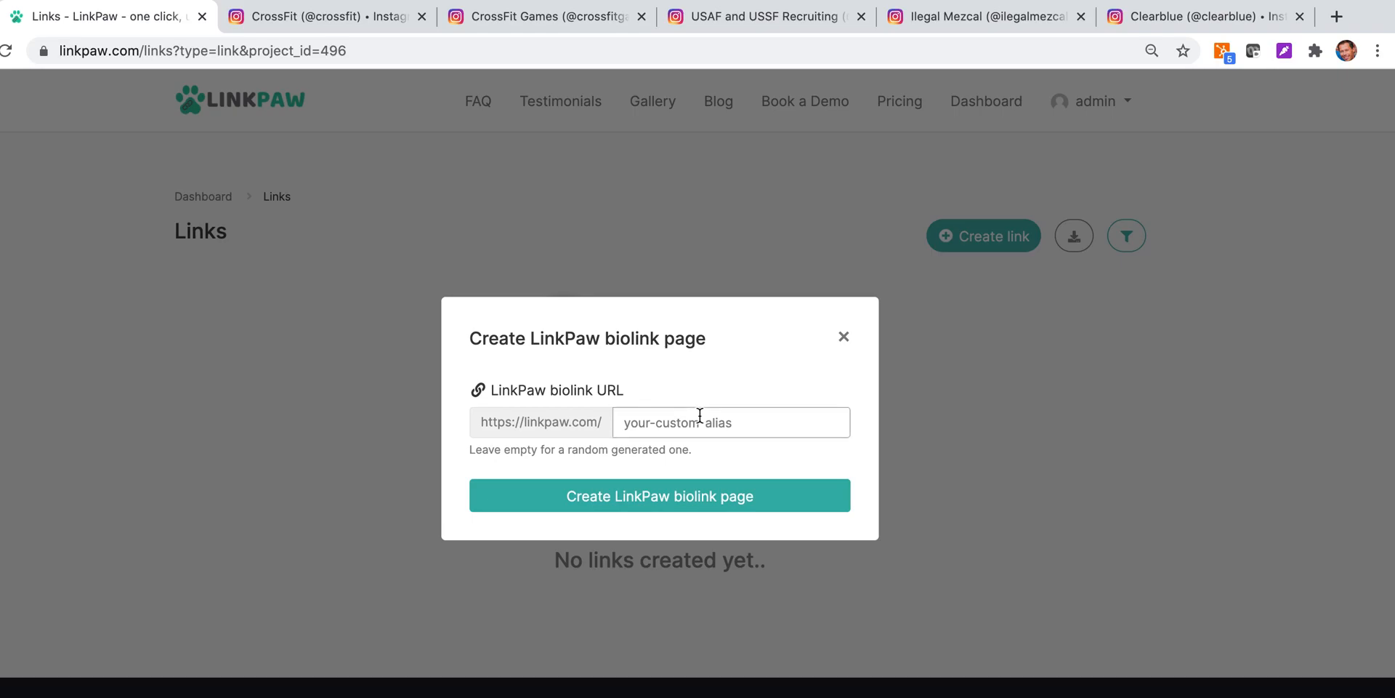
type("exa,")
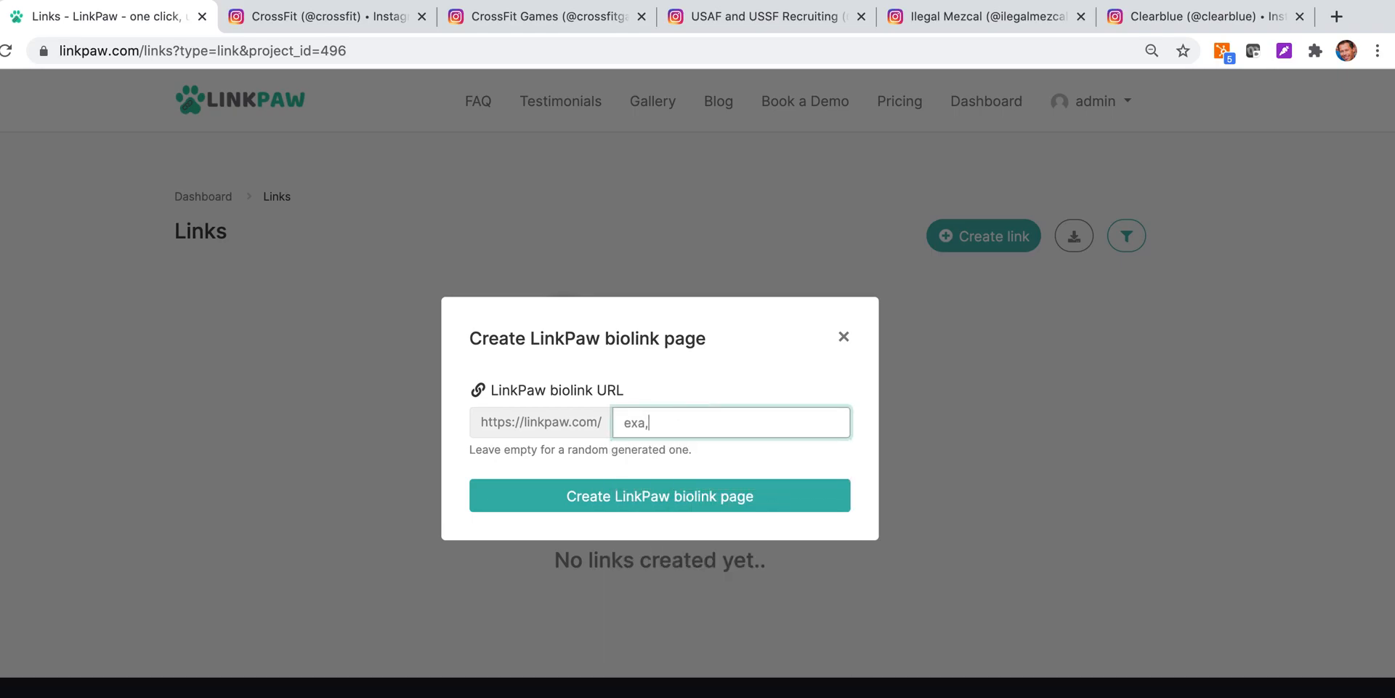
key("BackSpace")
type("mple")
left_click(673, 496)
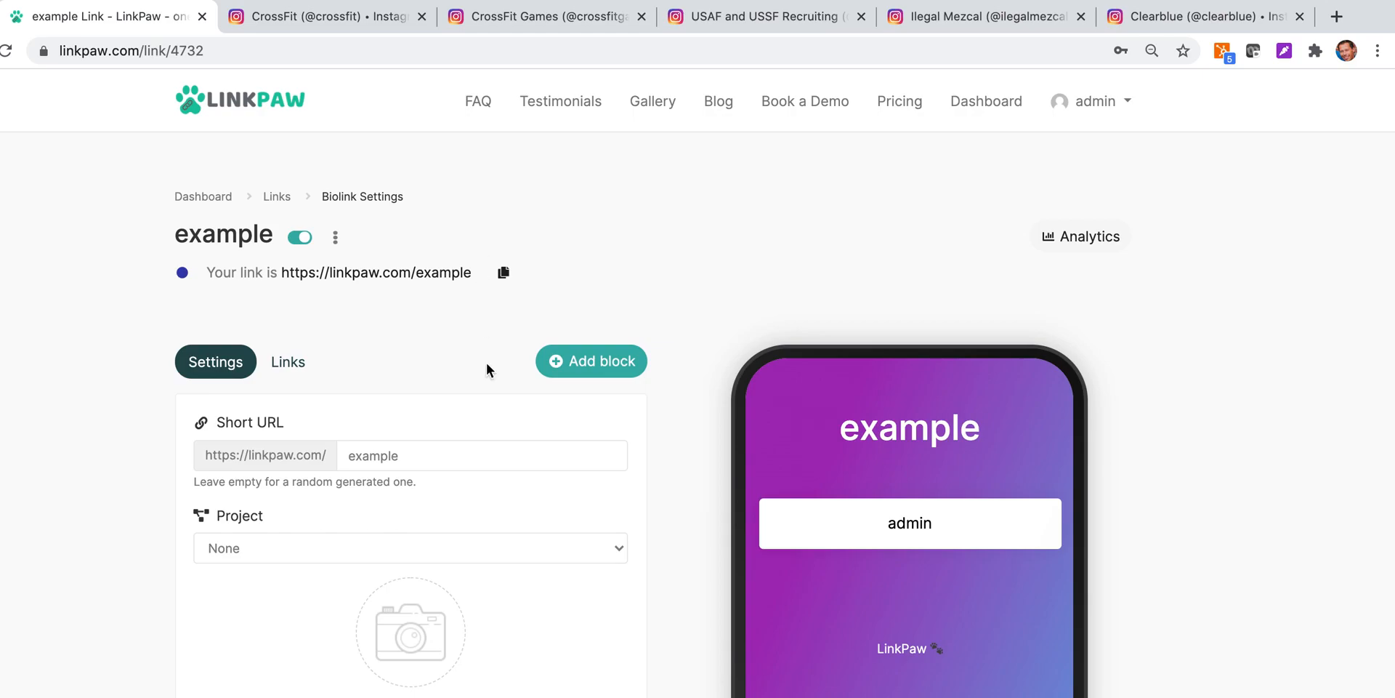
- Review the example page's settings, from the short URL and backgrounds down to the branding and protection options, and glance at its links
scroll(487, 388, "down", 4)
scroll(499, 356, "up", 4)
scroll(364, 337, "down", 3)
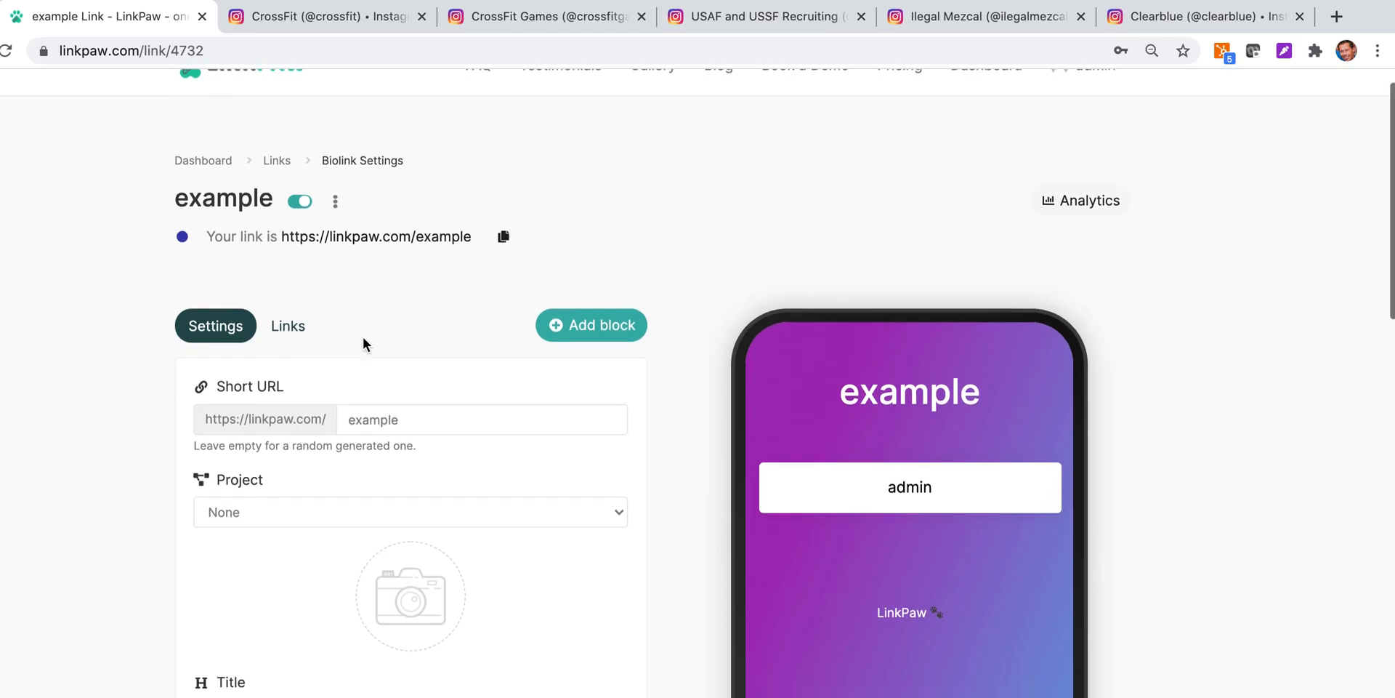
scroll(363, 337, "up", 3)
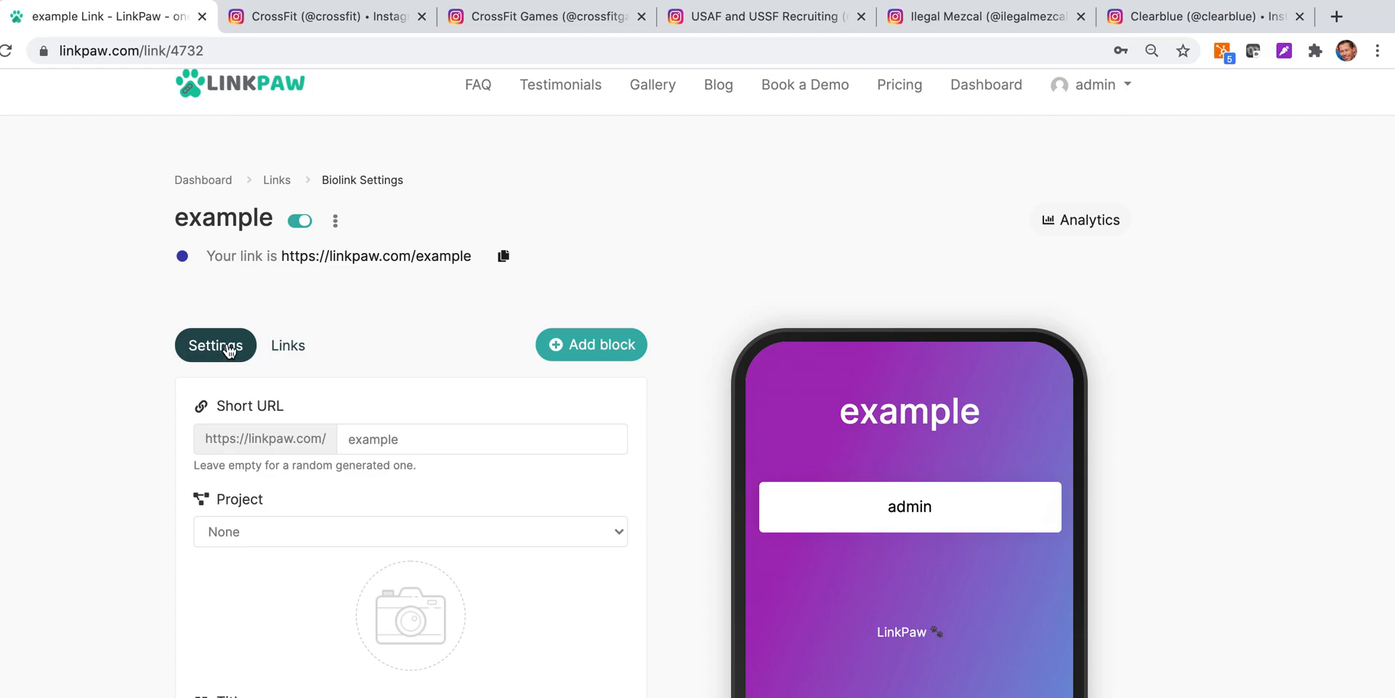
left_click(281, 349)
left_click(242, 354)
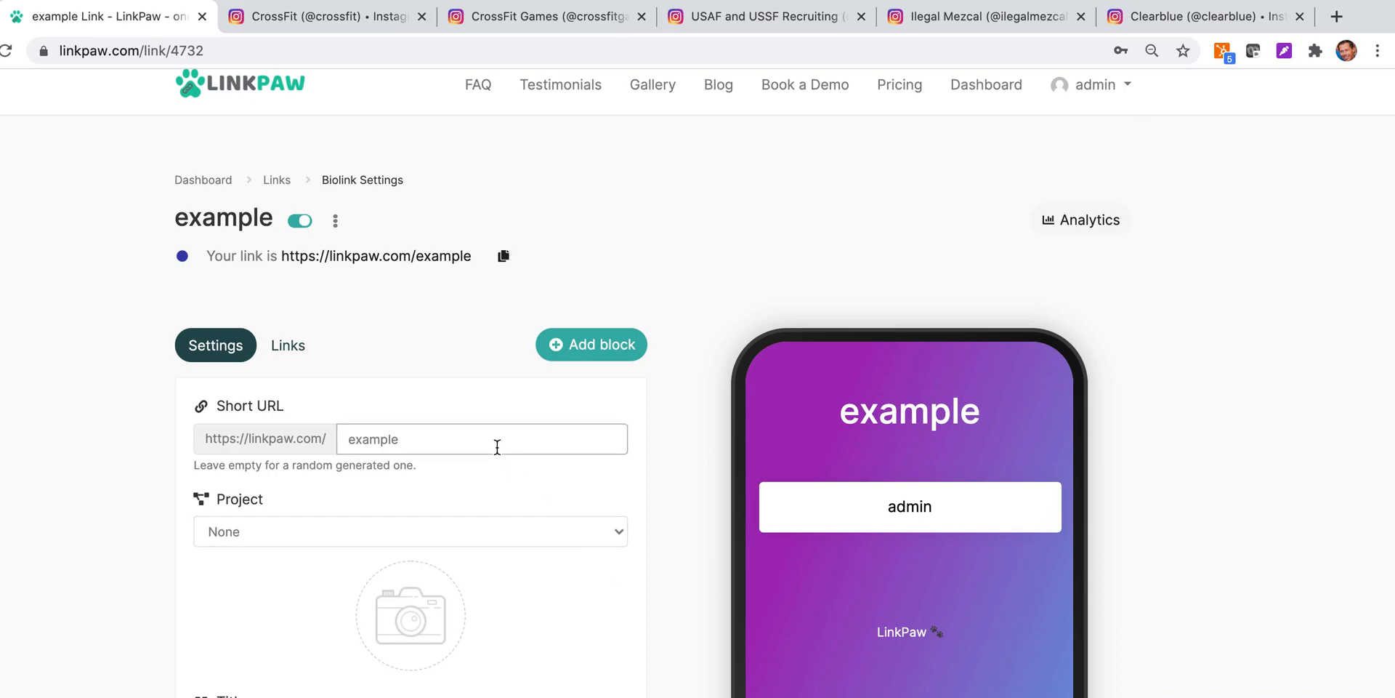
scroll(497, 446, "down", 10)
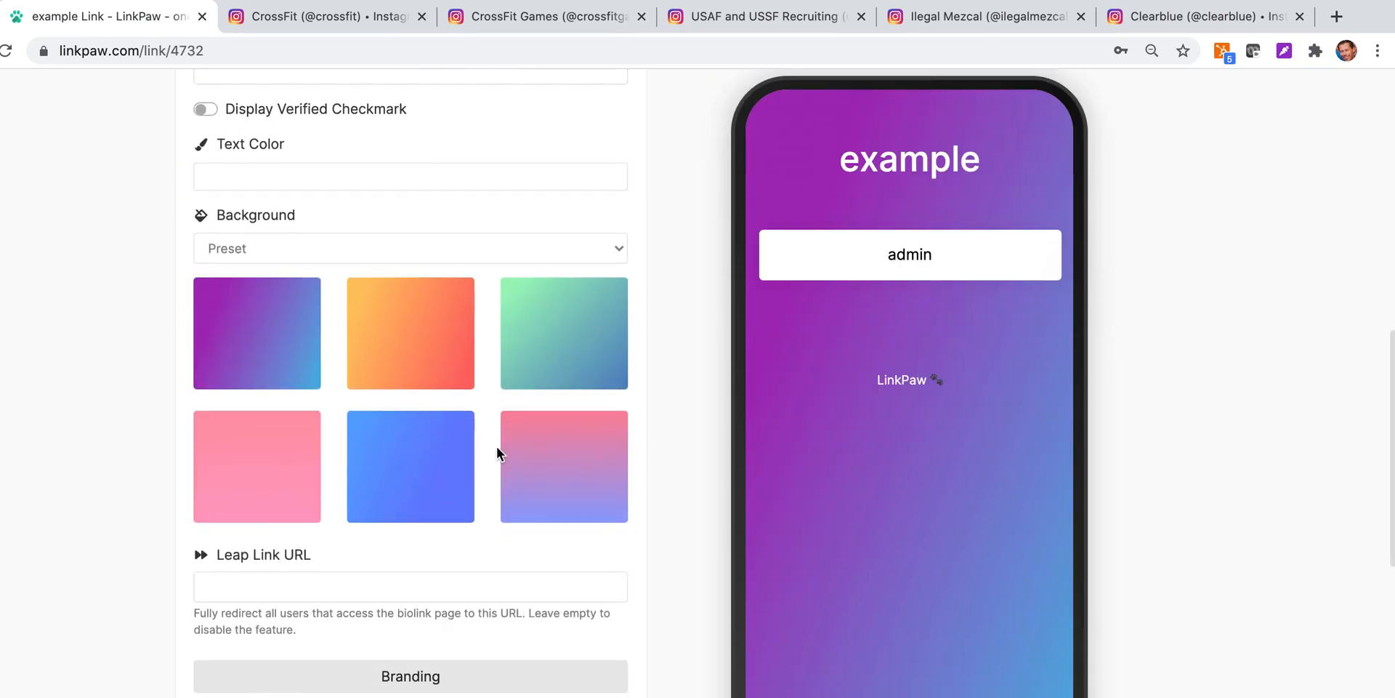
scroll(498, 451, "down", 4)
scroll(498, 451, "down", 2)
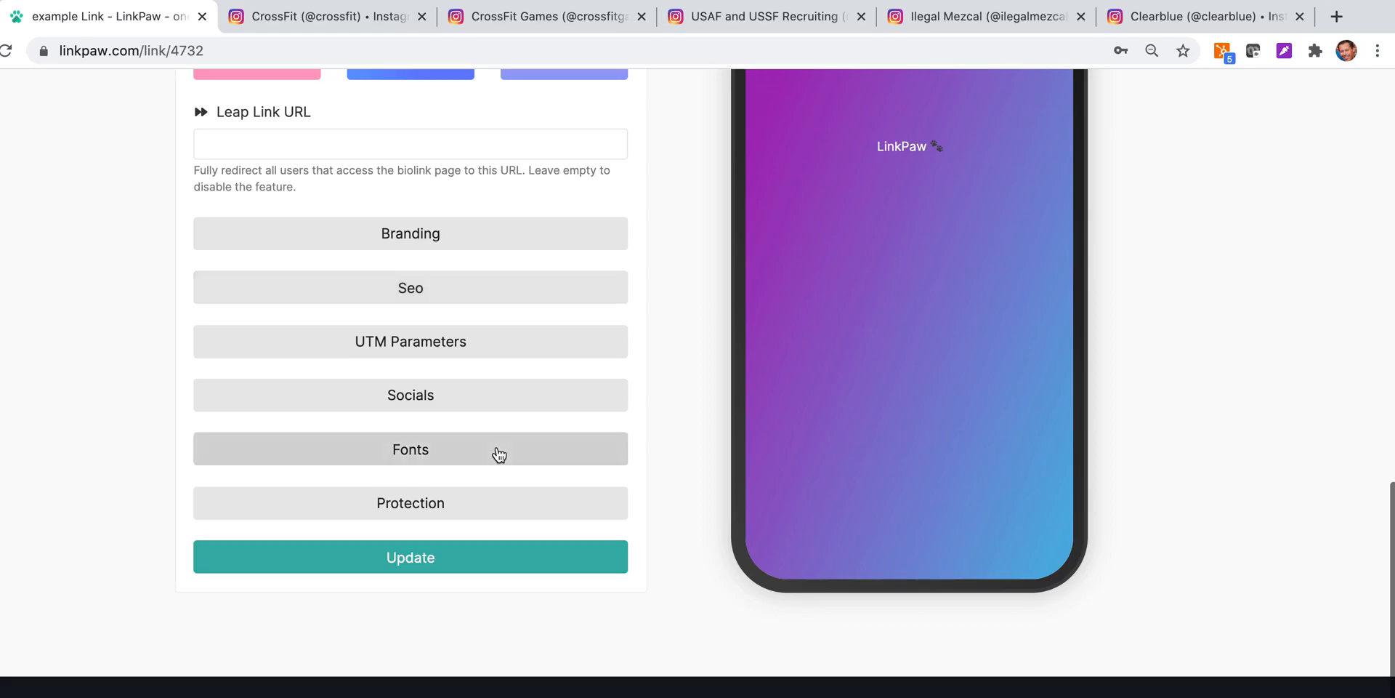
scroll(499, 454, "up", 15)
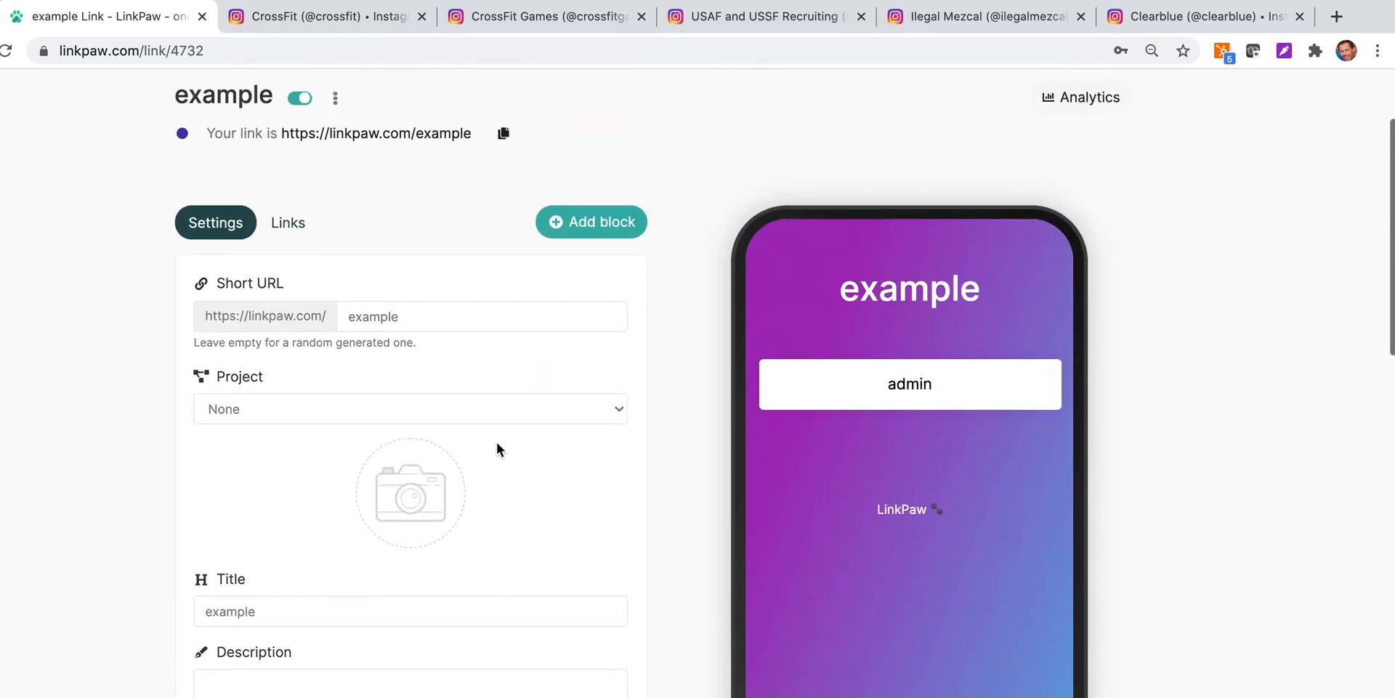
scroll(497, 447, "up", 2)
scroll(398, 411, "down", 1)
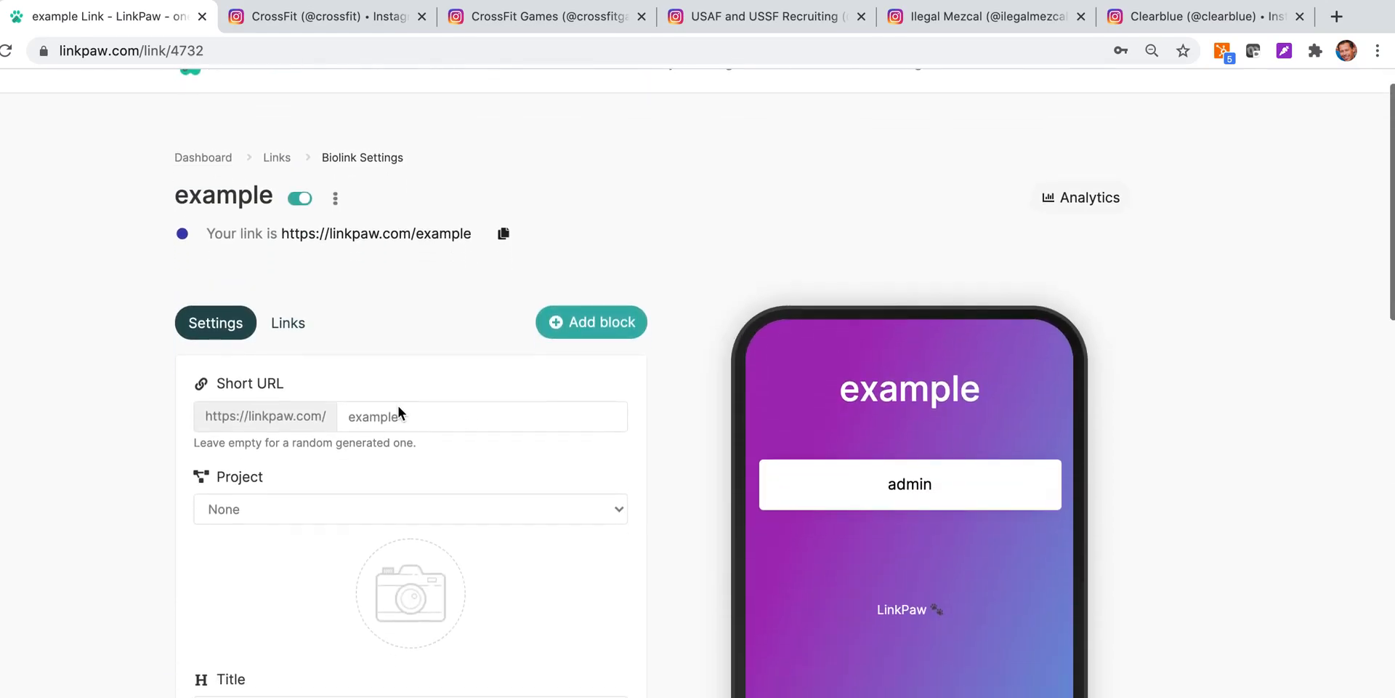
scroll(398, 409, "down", 12)
scroll(399, 406, "up", 15)
- Examine the page's links list and the available block types, and leave without adding a block
left_click(314, 300)
left_click(594, 300)
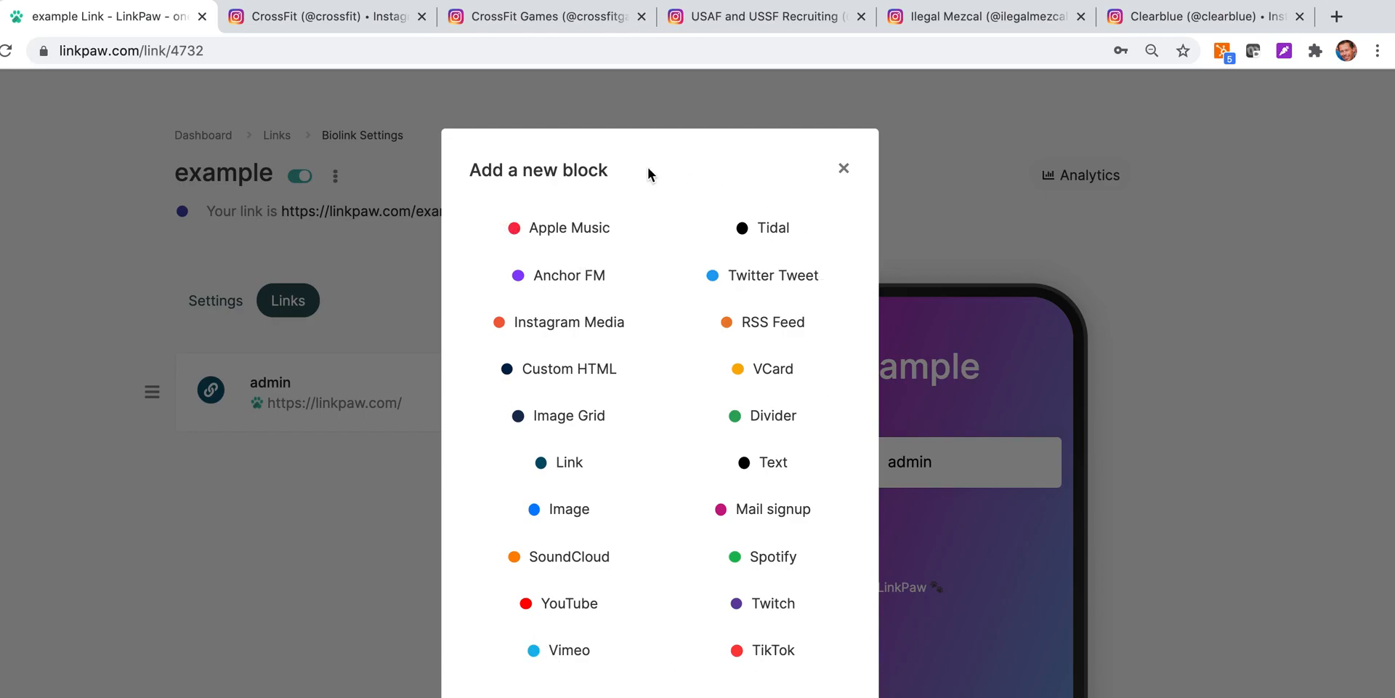
left_click(844, 169)
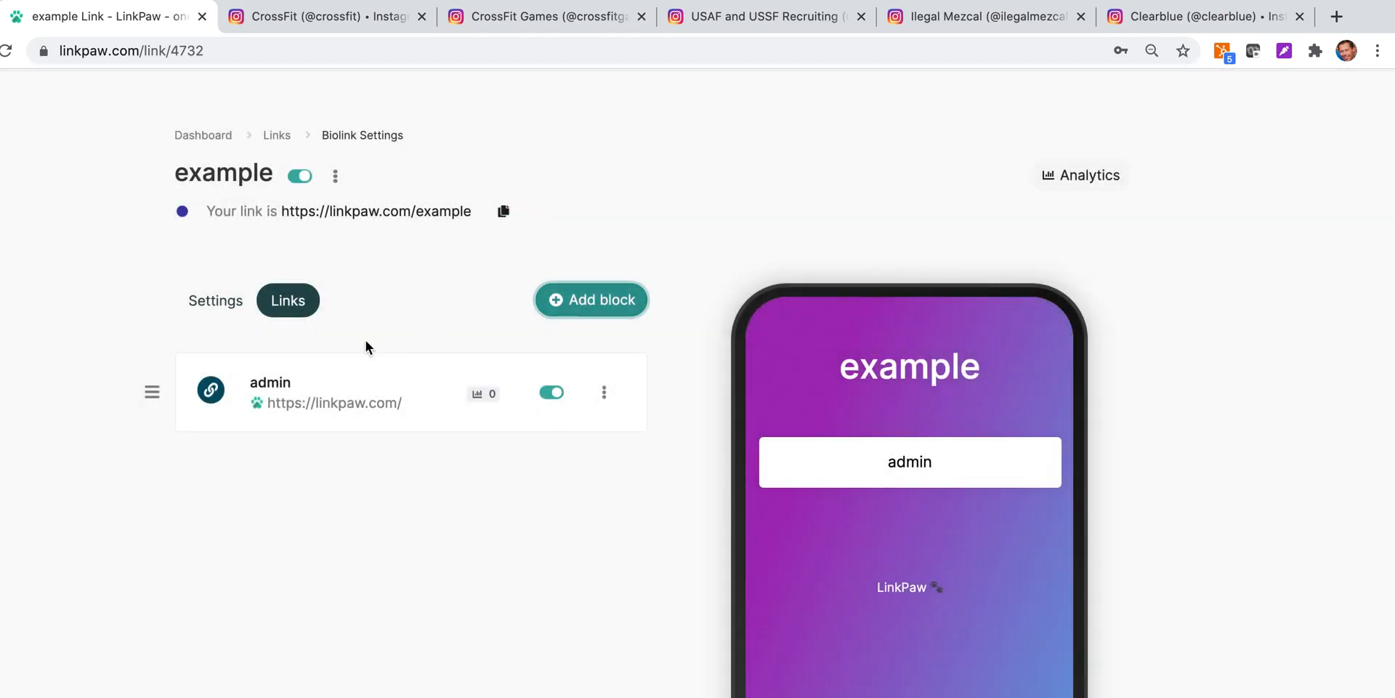
- Return to the page's settings and assign the biolink page to Project 1
left_click(220, 307)
scroll(392, 410, "down", 1)
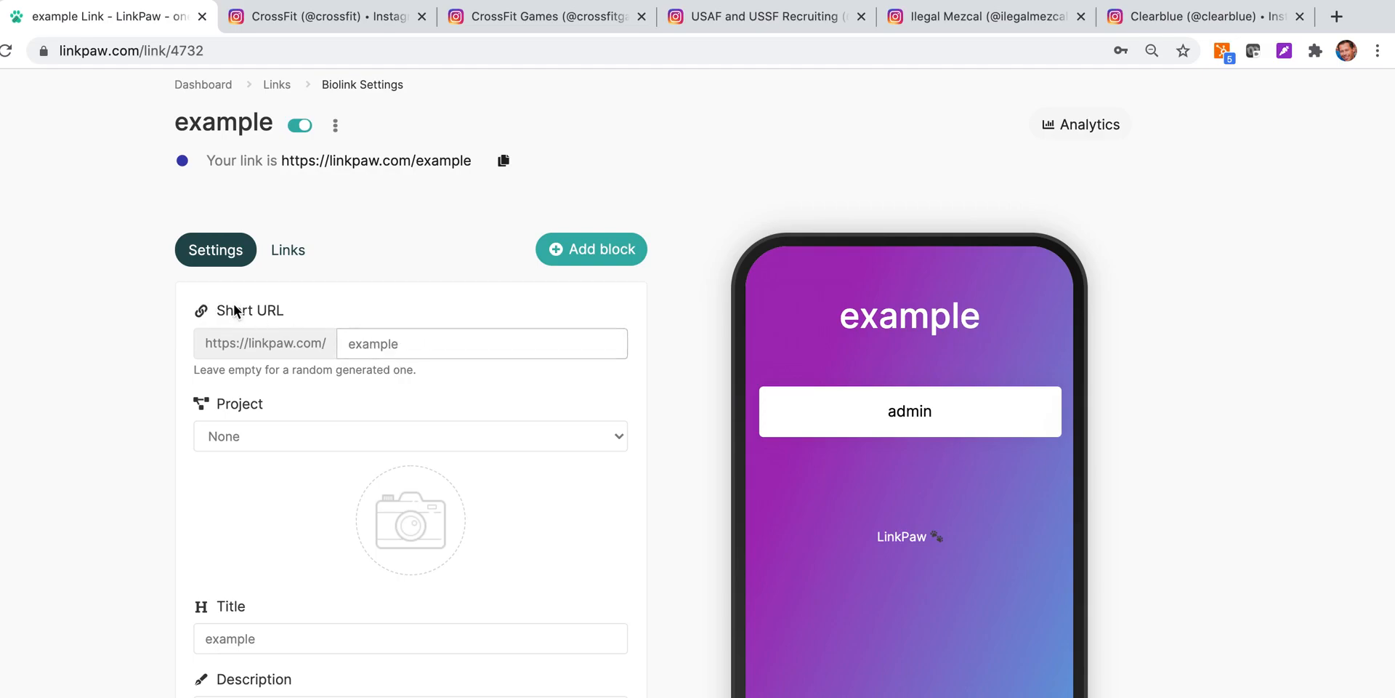
left_click(328, 438)
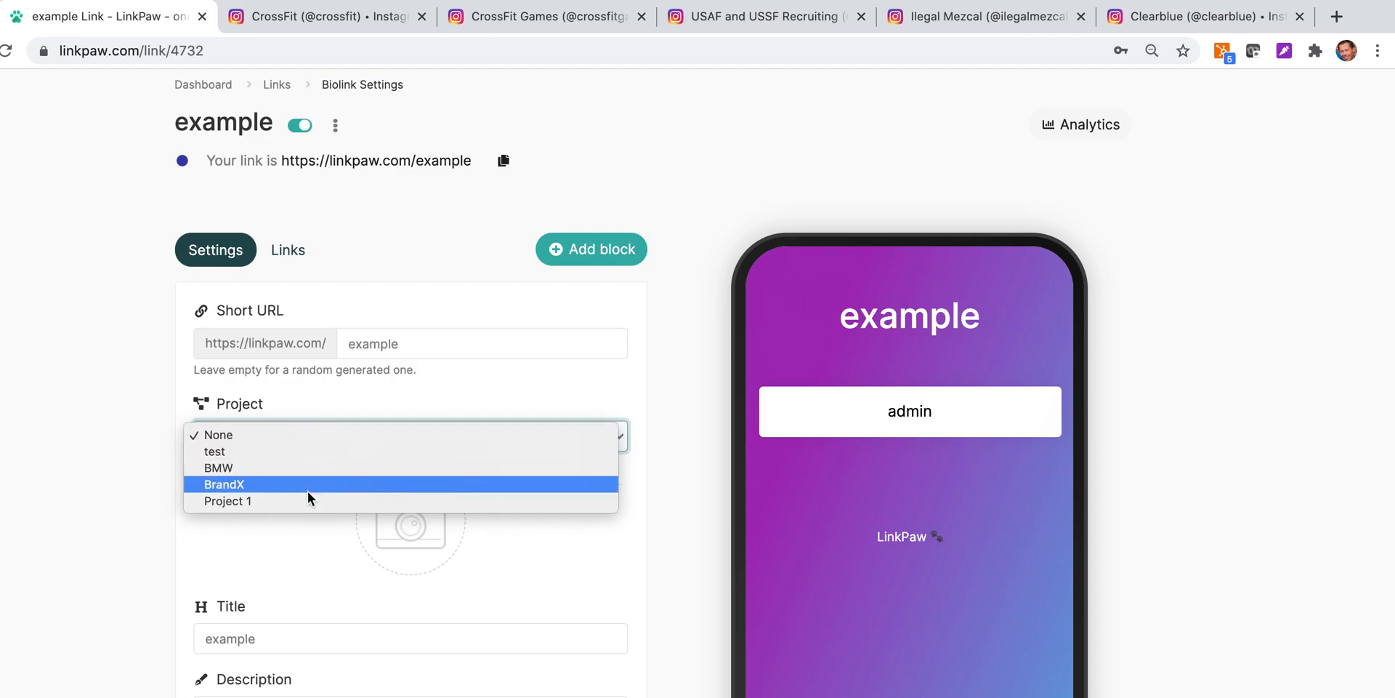
left_click(284, 500)
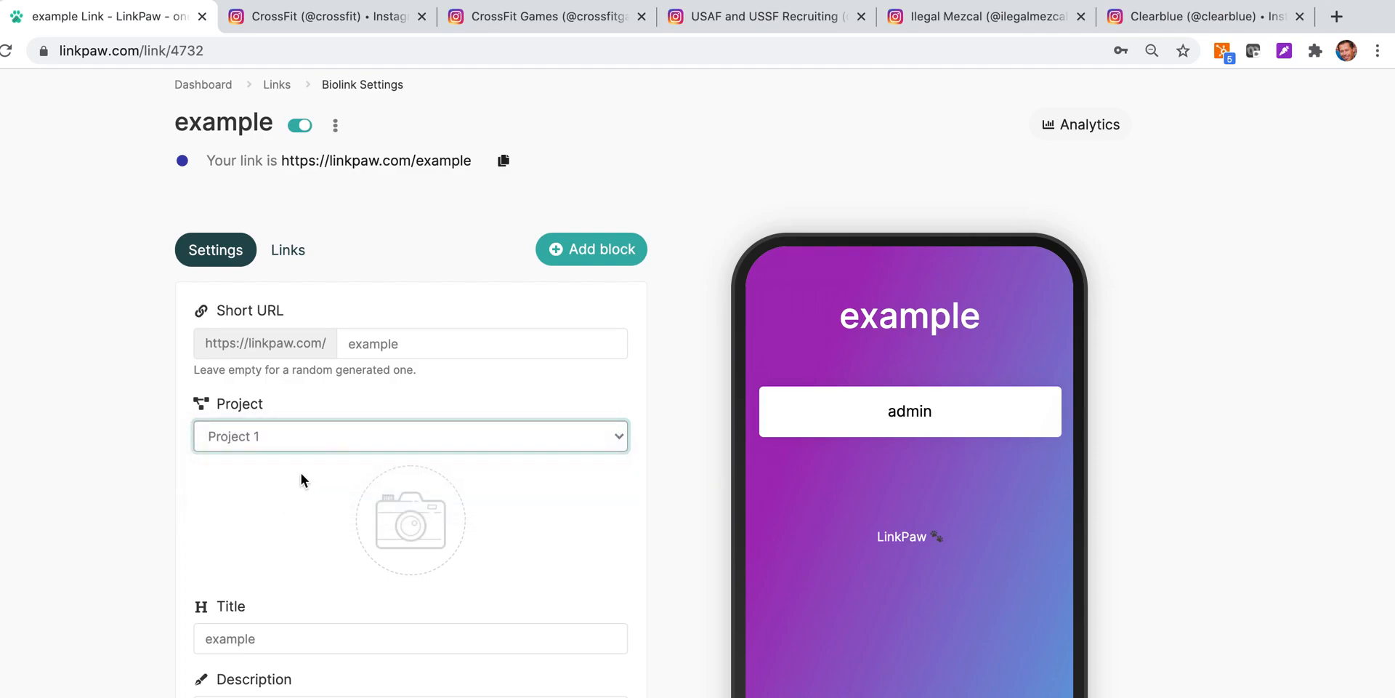
- Upload 3.png from the Demo folder as the biolink page's profile image
scroll(312, 433, "down", 2)
left_click(416, 390)
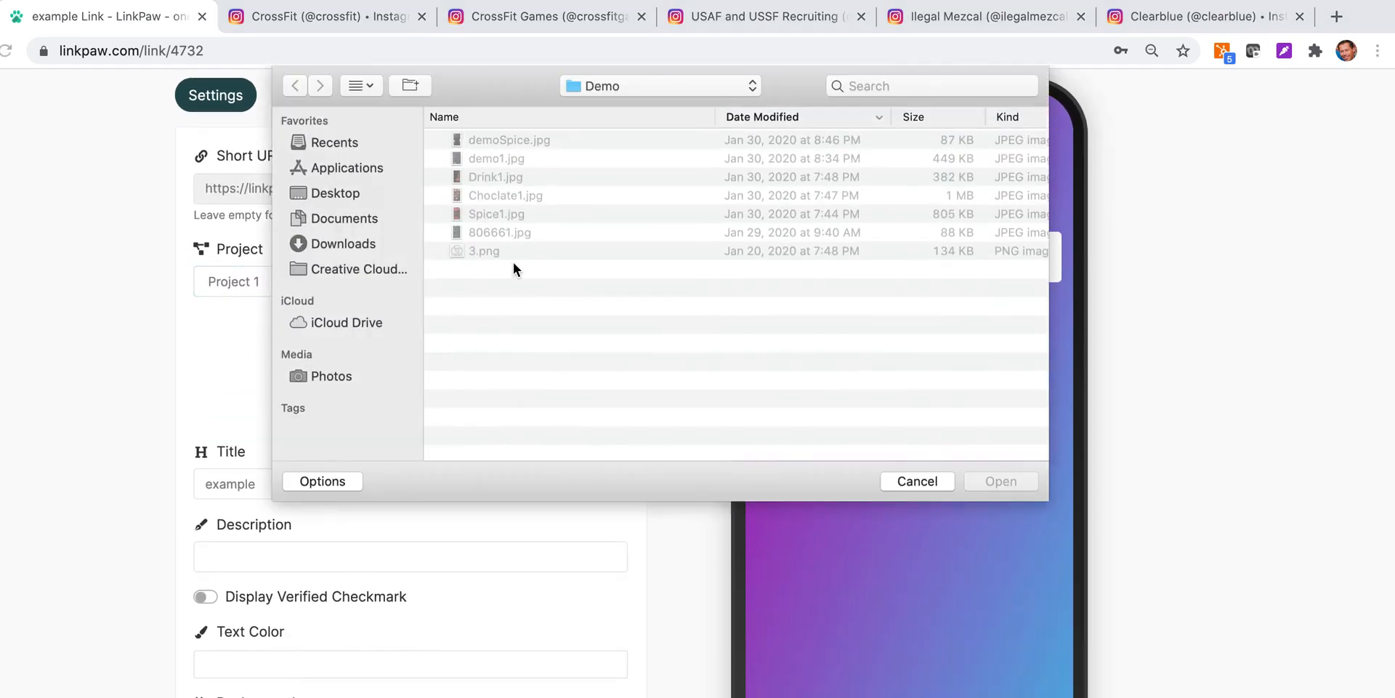
left_click(491, 251)
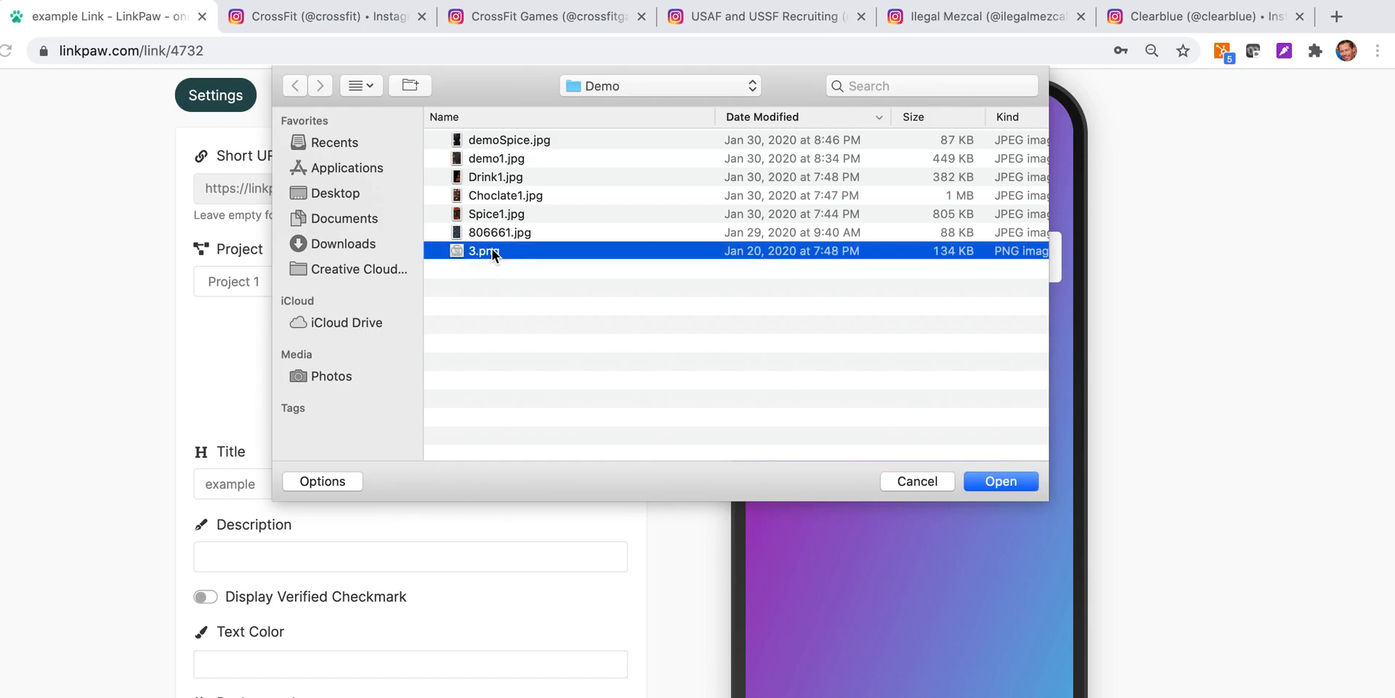
left_click(1001, 481)
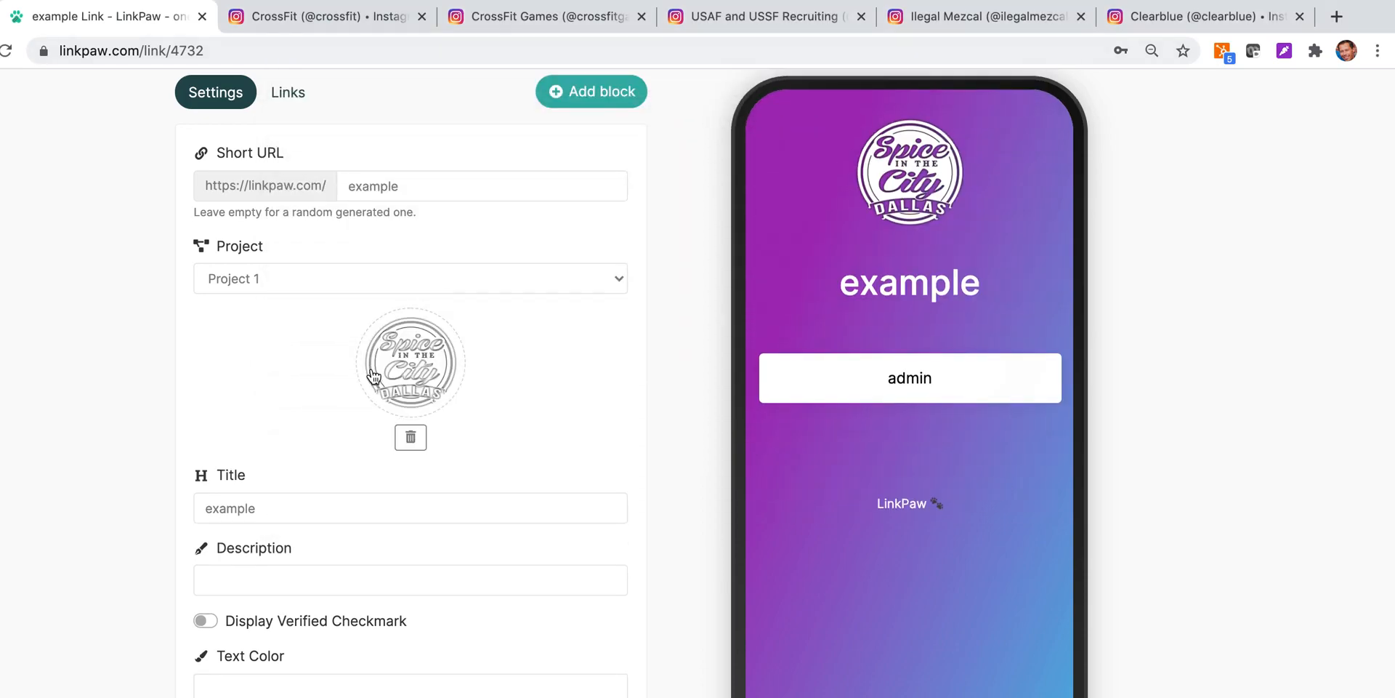
- Set the page title to Example Title and fill in the suggested description beginning "Massage Envy believes everyone deserves"
scroll(300, 426, "down", 2)
double_click(231, 404)
key("BackSpace")
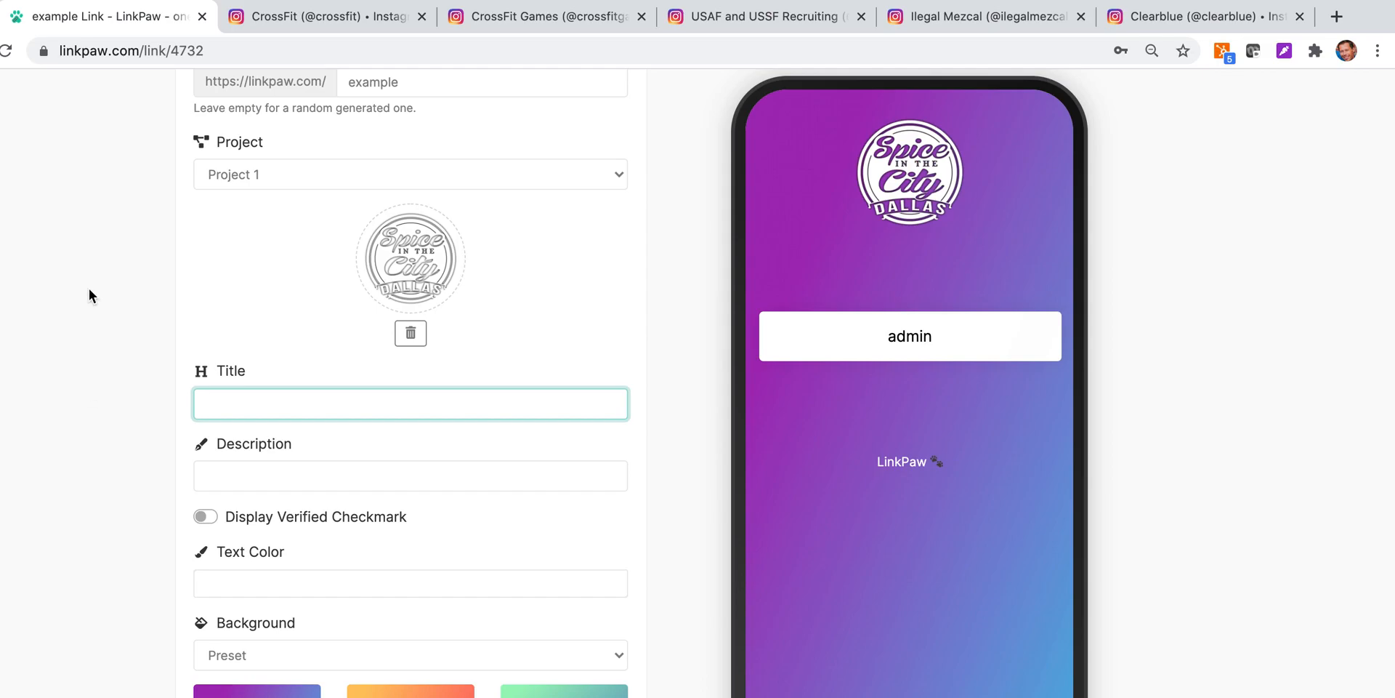
type("Example Title")
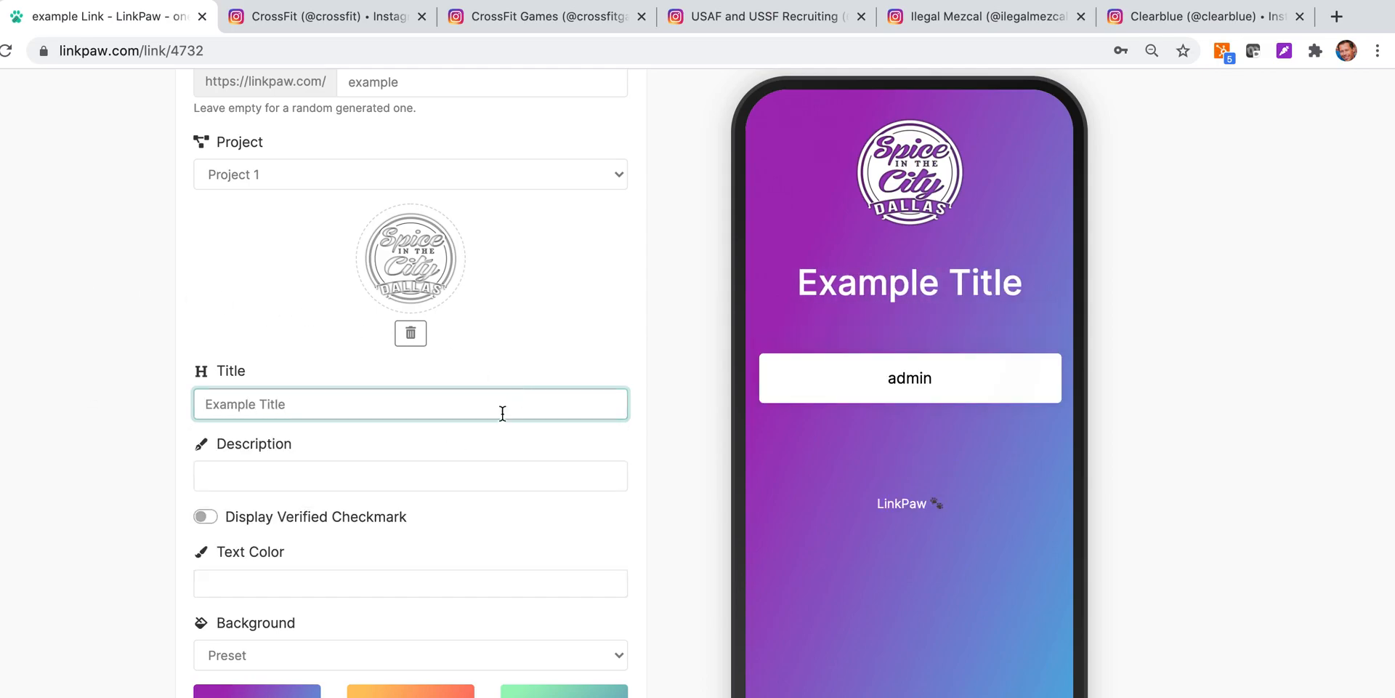
left_click(370, 465)
left_click(342, 507)
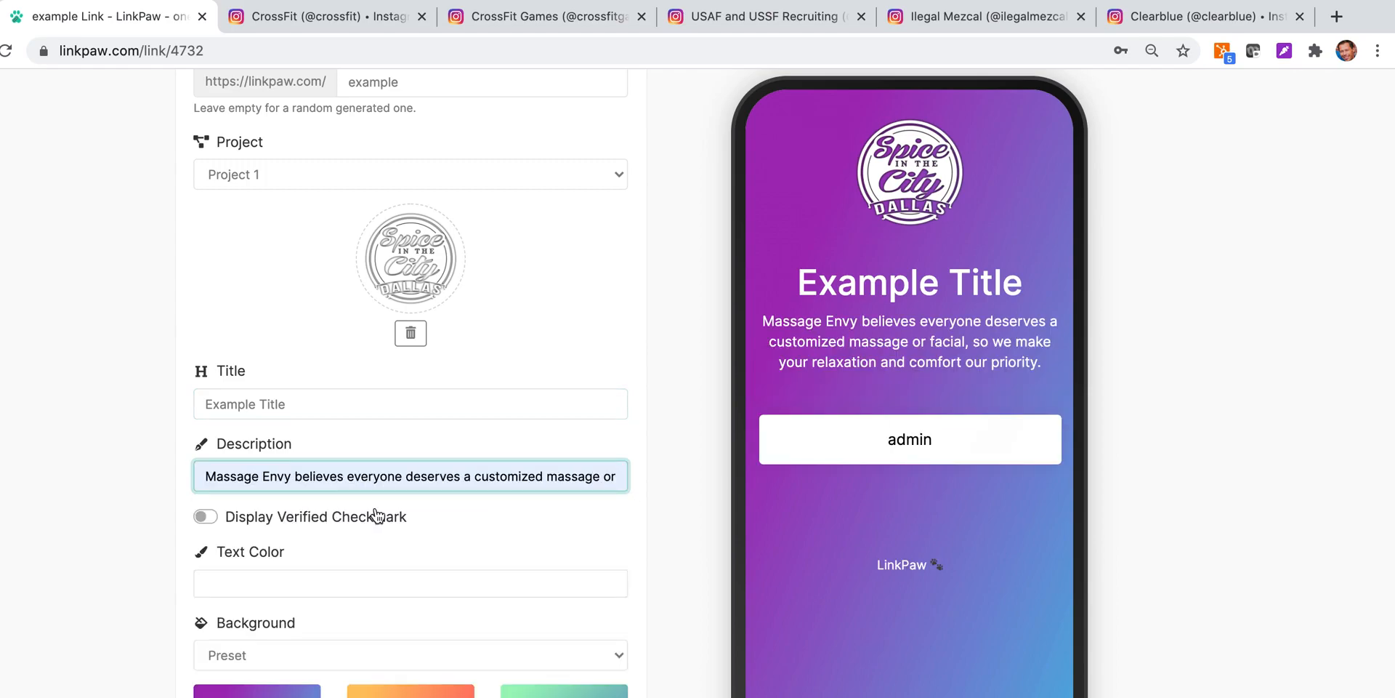
- Turn on the verified checkmark display and save the page's settings
scroll(411, 399, "down", 2)
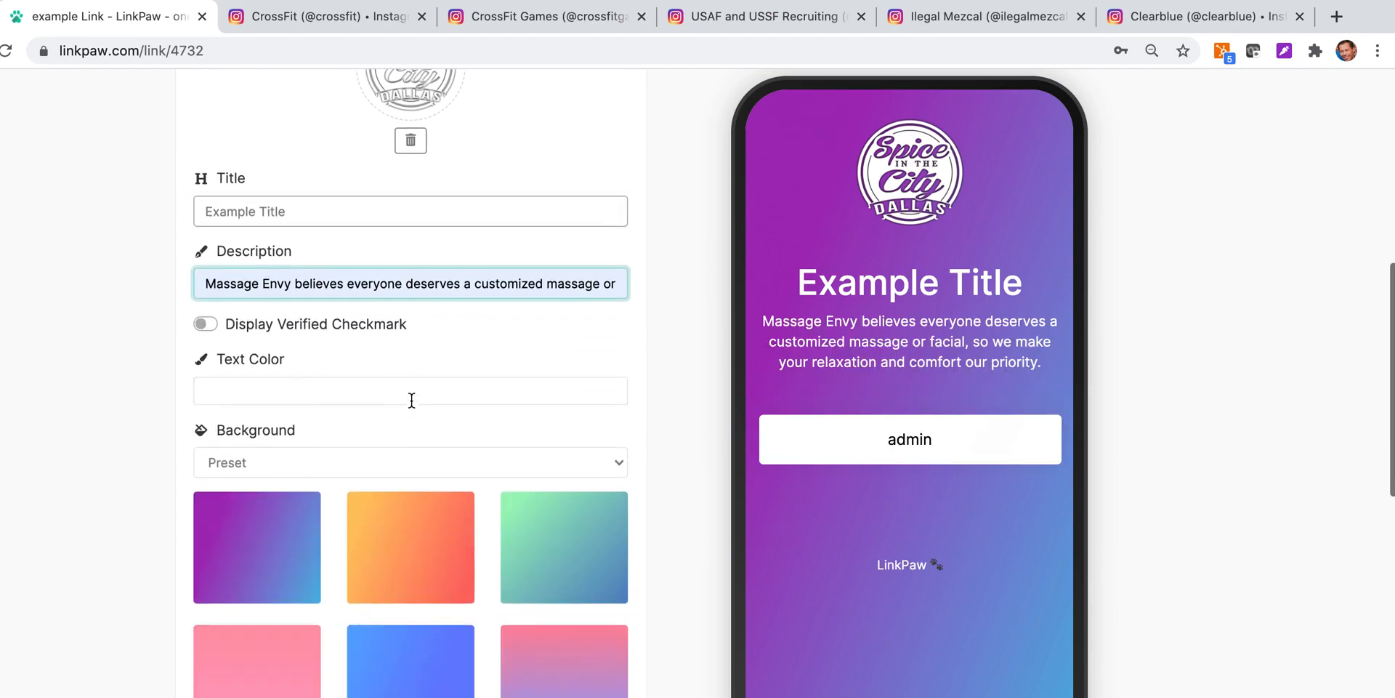
left_click(209, 359)
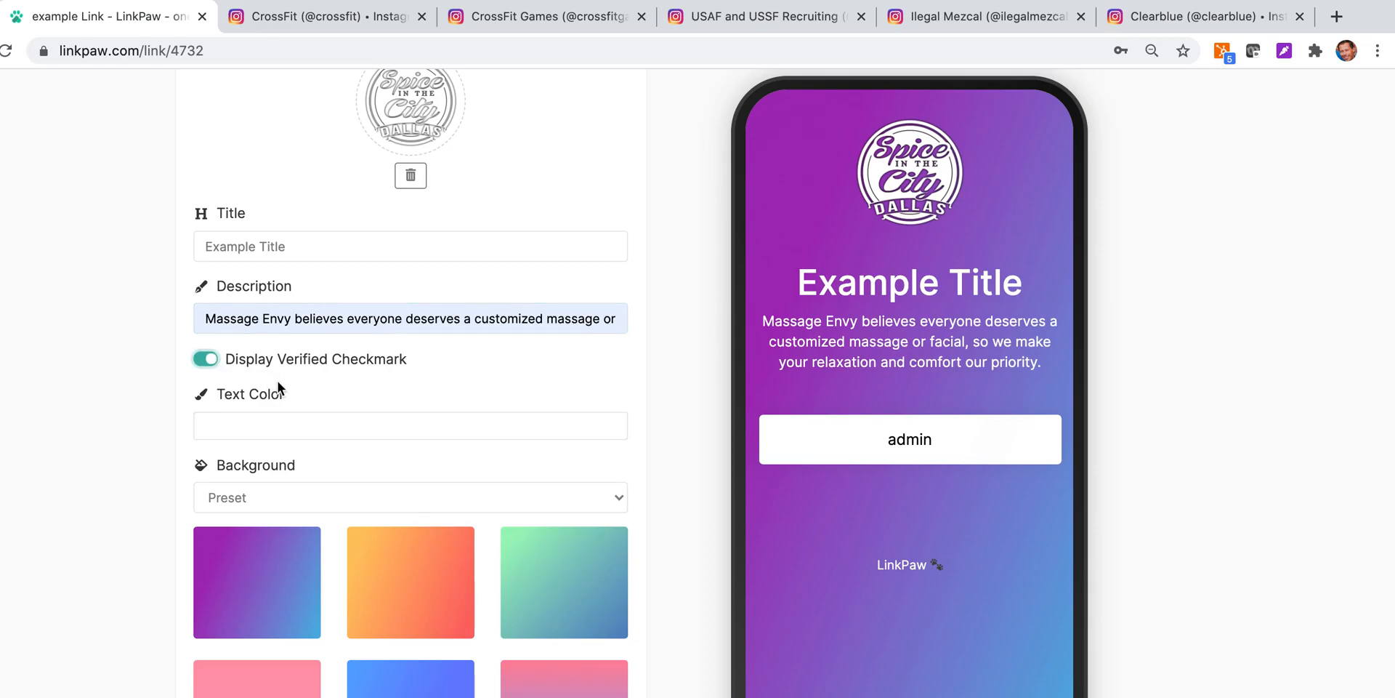
scroll(301, 463, "down", 15)
left_click(413, 420)
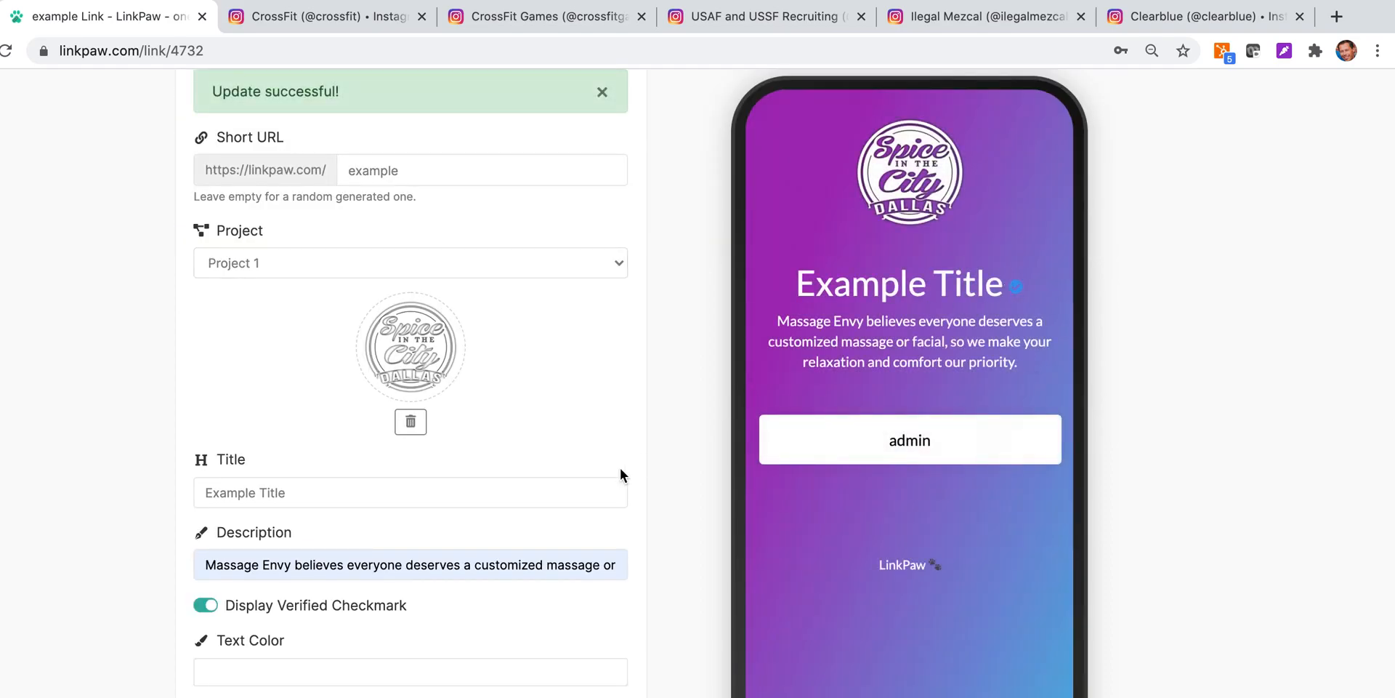
- Try #FF6C6C as the page's text color, and set it back to white, #FFFFFF
scroll(399, 497, "down", 4)
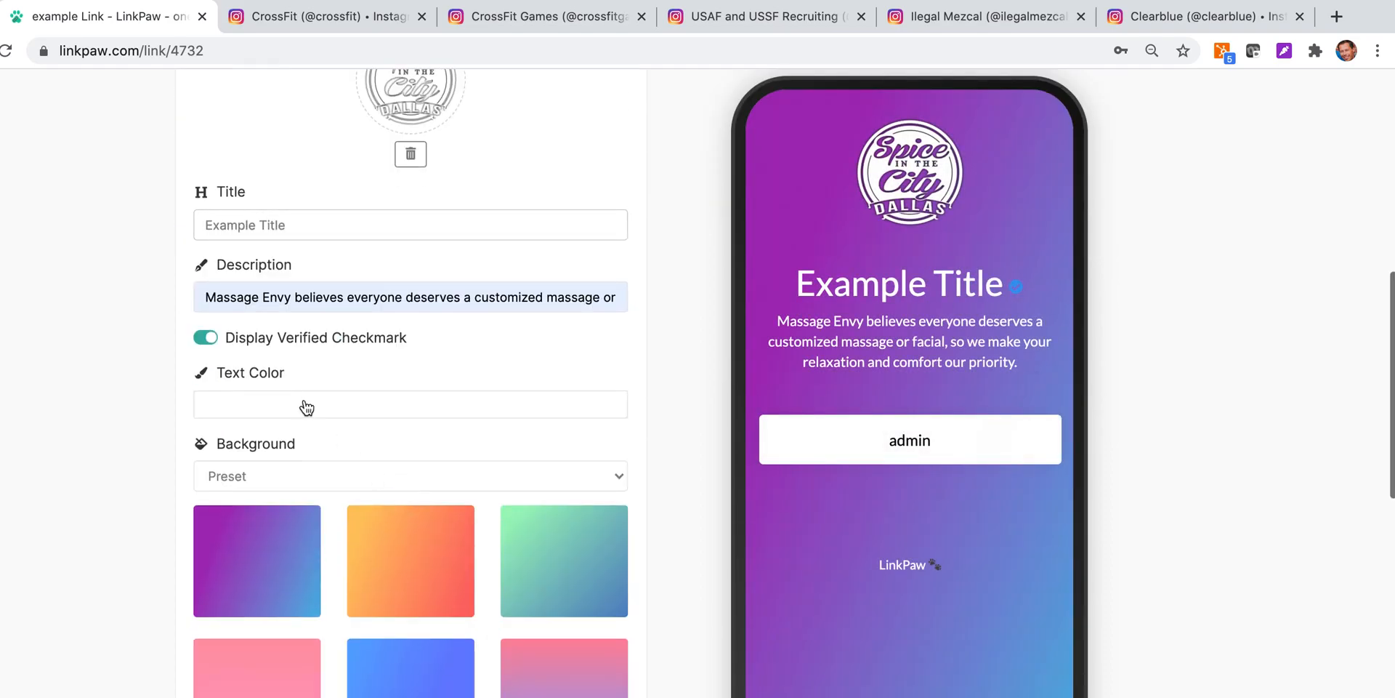
left_click(275, 404)
left_click(318, 525)
left_click_drag(314, 508, 444, 437)
left_click_drag(301, 579, 219, 579)
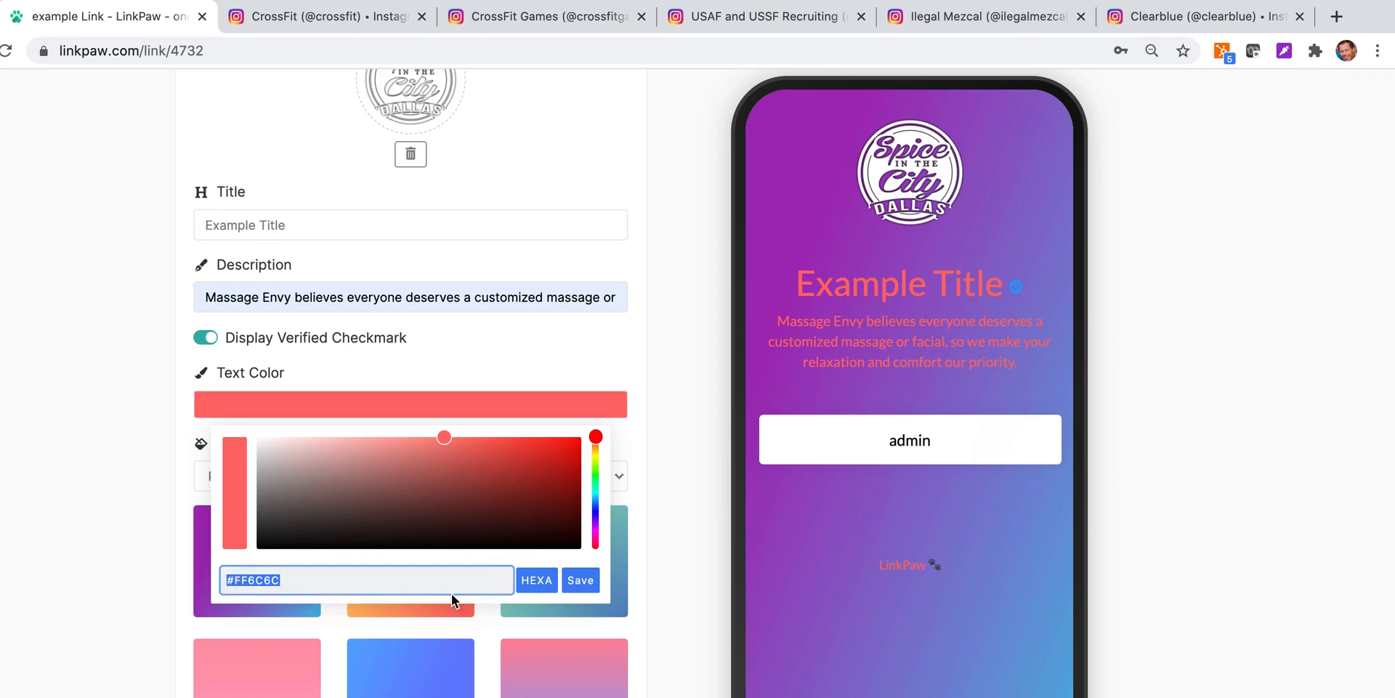
left_click(615, 437)
left_click(348, 401)
left_click_drag(318, 488, 198, 371)
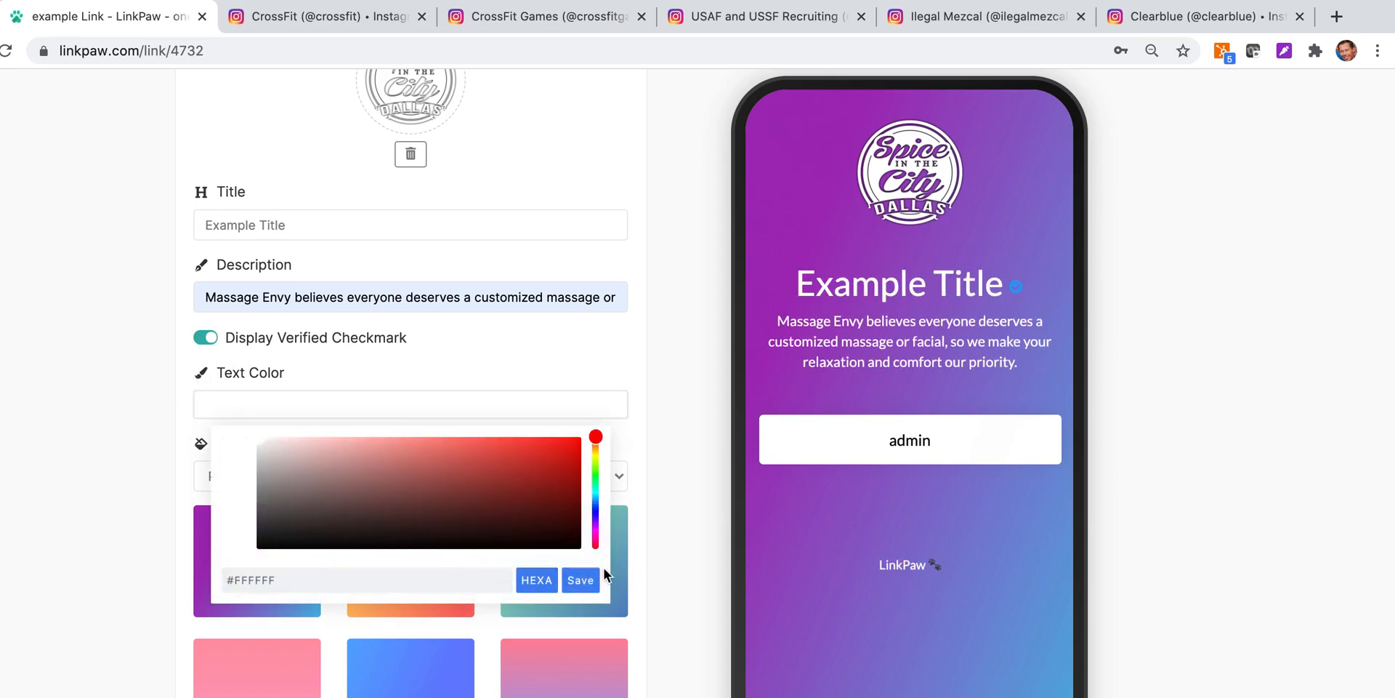
- Save white, #FFFFFF, as the page's text color
left_click(581, 579)
- Try several preset gradient backgrounds on the page, ending with the pink-to-blue one
scroll(389, 520, "down", 2)
left_click_drag(328, 393, 193, 374)
left_click(425, 502)
left_click(509, 513)
left_click(567, 598)
scroll(436, 495, "down", 2)
- Switch the page background to a custom gradient and set its first color to coral red
left_click(281, 354)
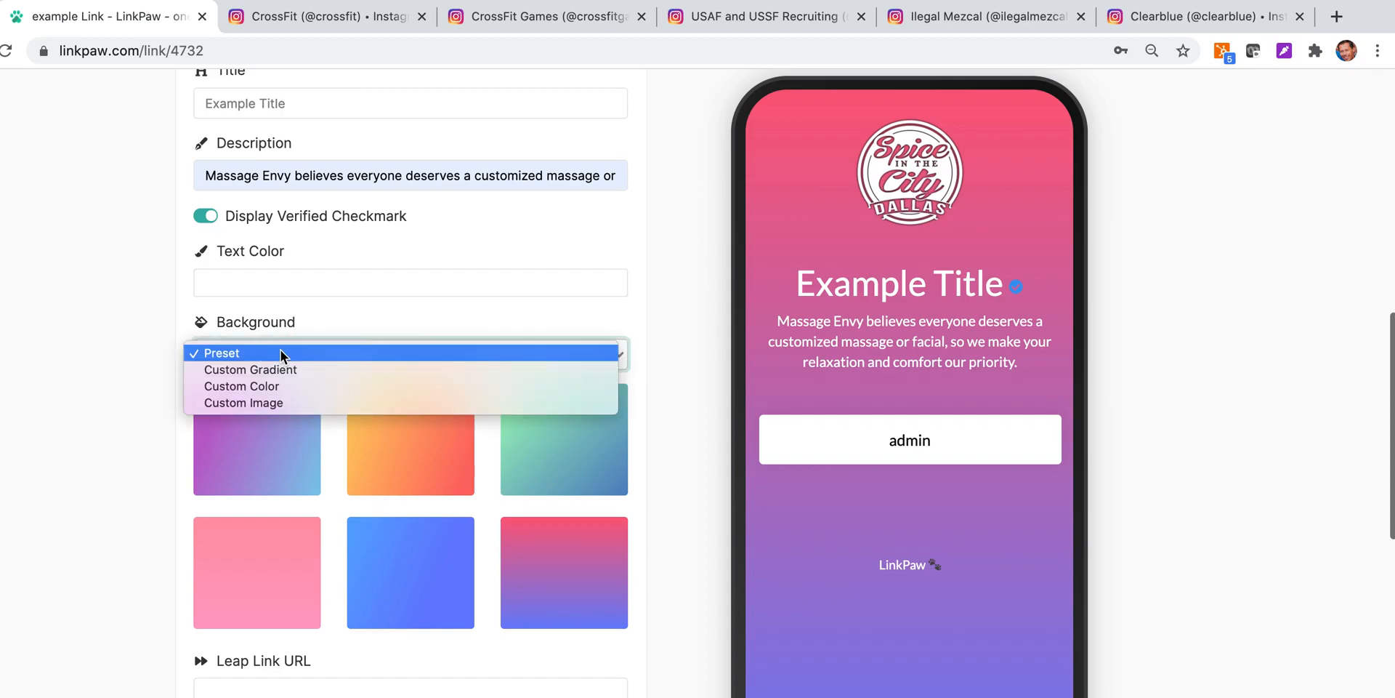
left_click(282, 375)
left_click(432, 443)
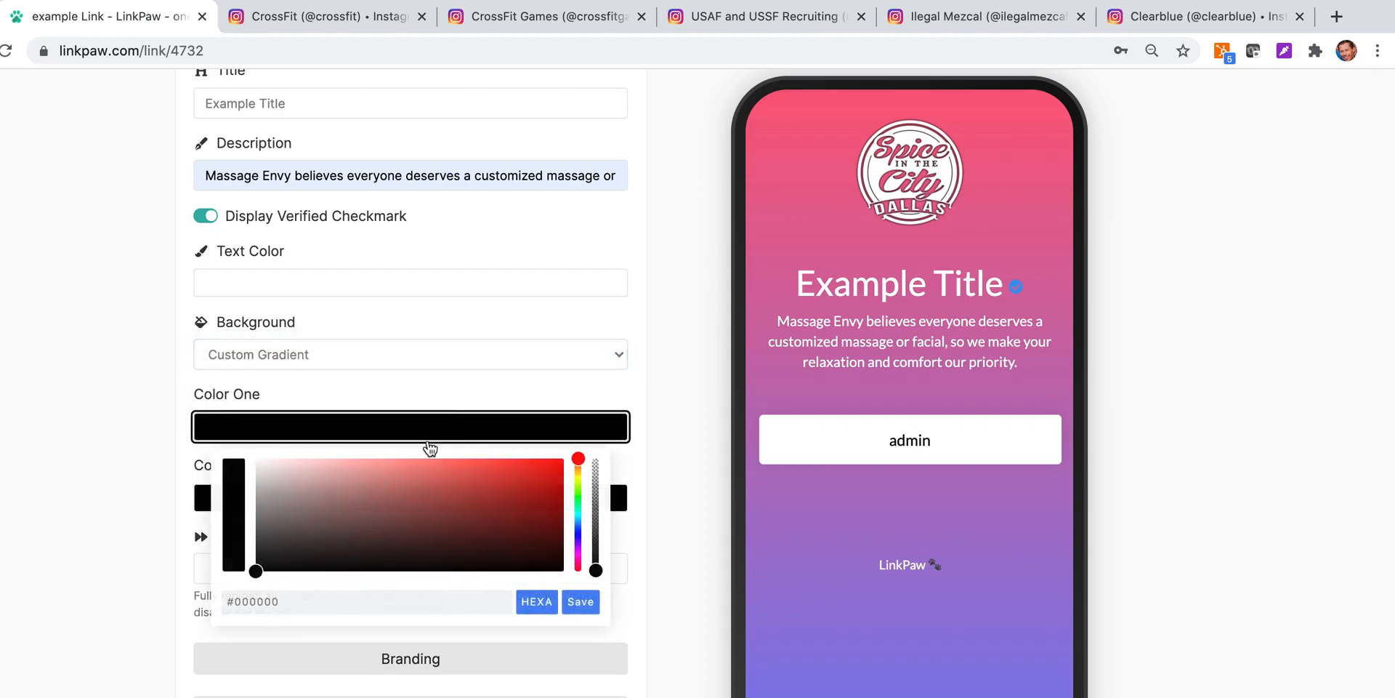
left_click(415, 458)
- Set the custom gradient's second color to dark green, #007A3B
left_click(613, 494)
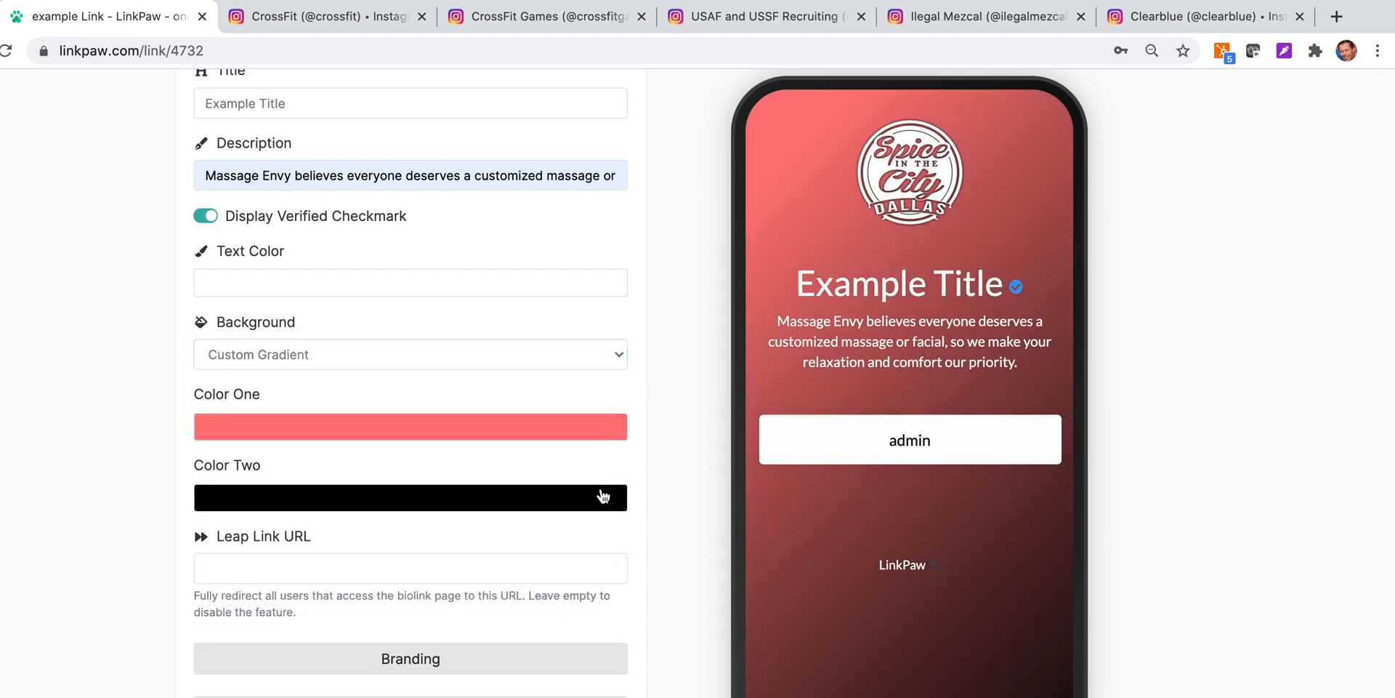
left_click(552, 577)
left_click(579, 575)
left_click(563, 588)
left_click_drag(337, 672, 183, 676)
left_click(654, 594)
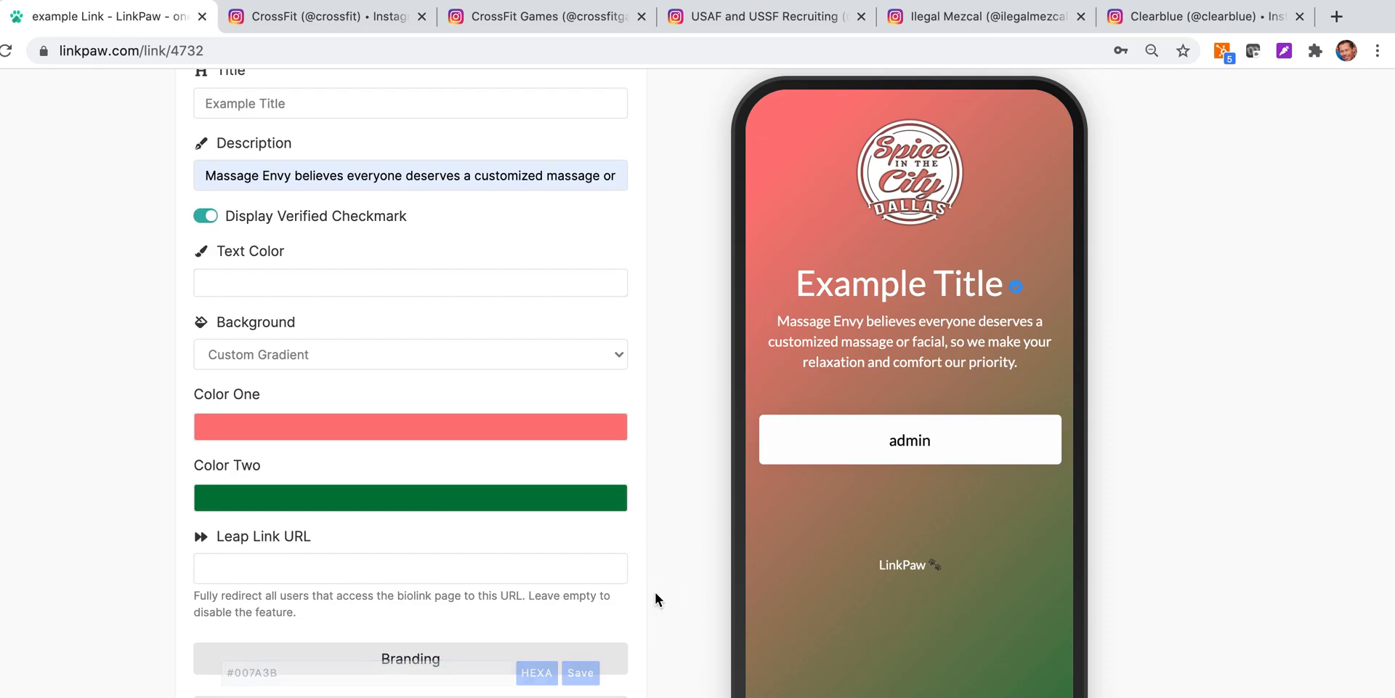
- Switch the page background to a custom image and load demoSpice.jpg from the Demo folder
scroll(327, 399, "down", 1)
left_click(282, 324)
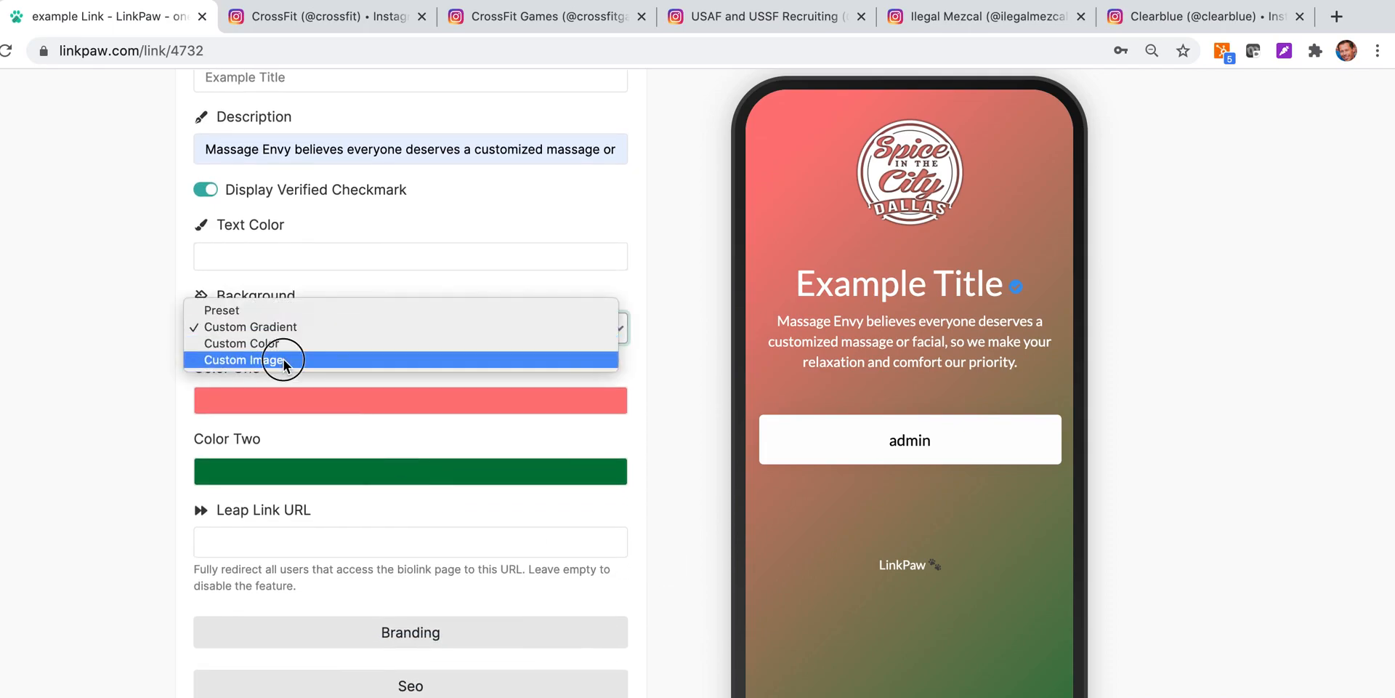
left_click(283, 359)
left_click(263, 371)
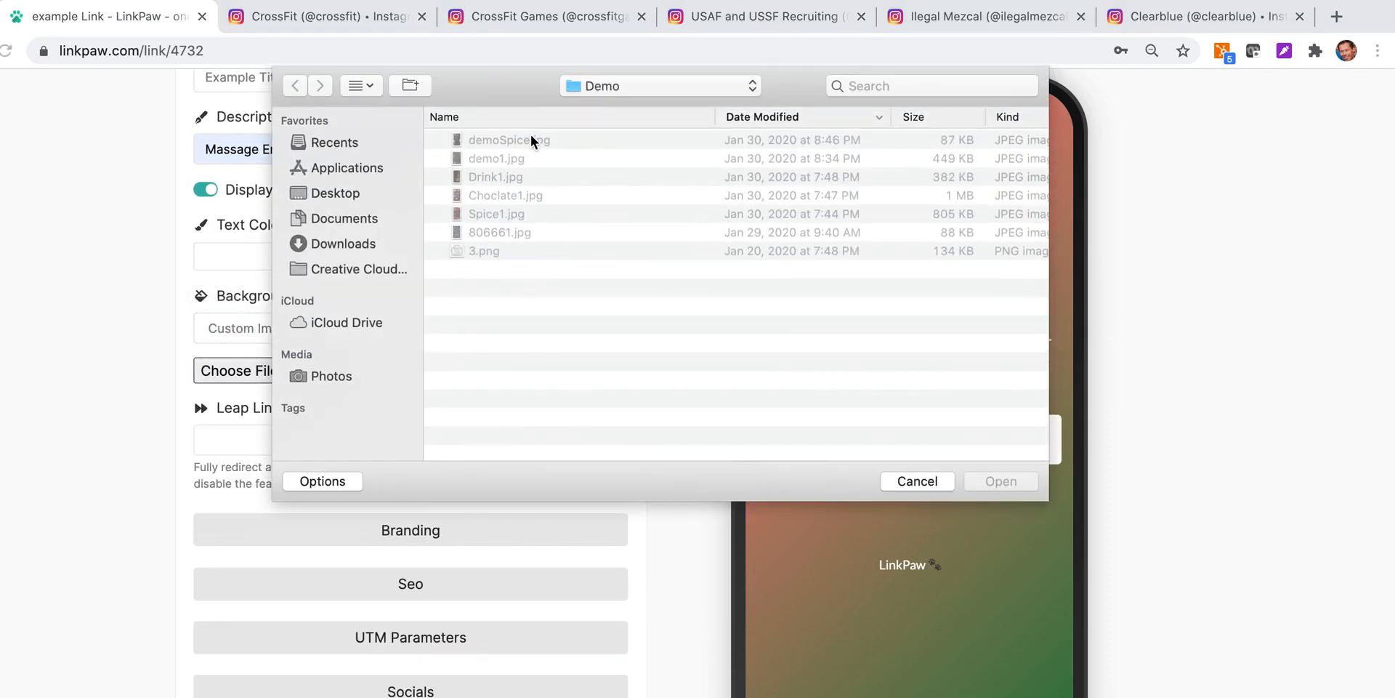
left_click(529, 140)
left_click(1027, 482)
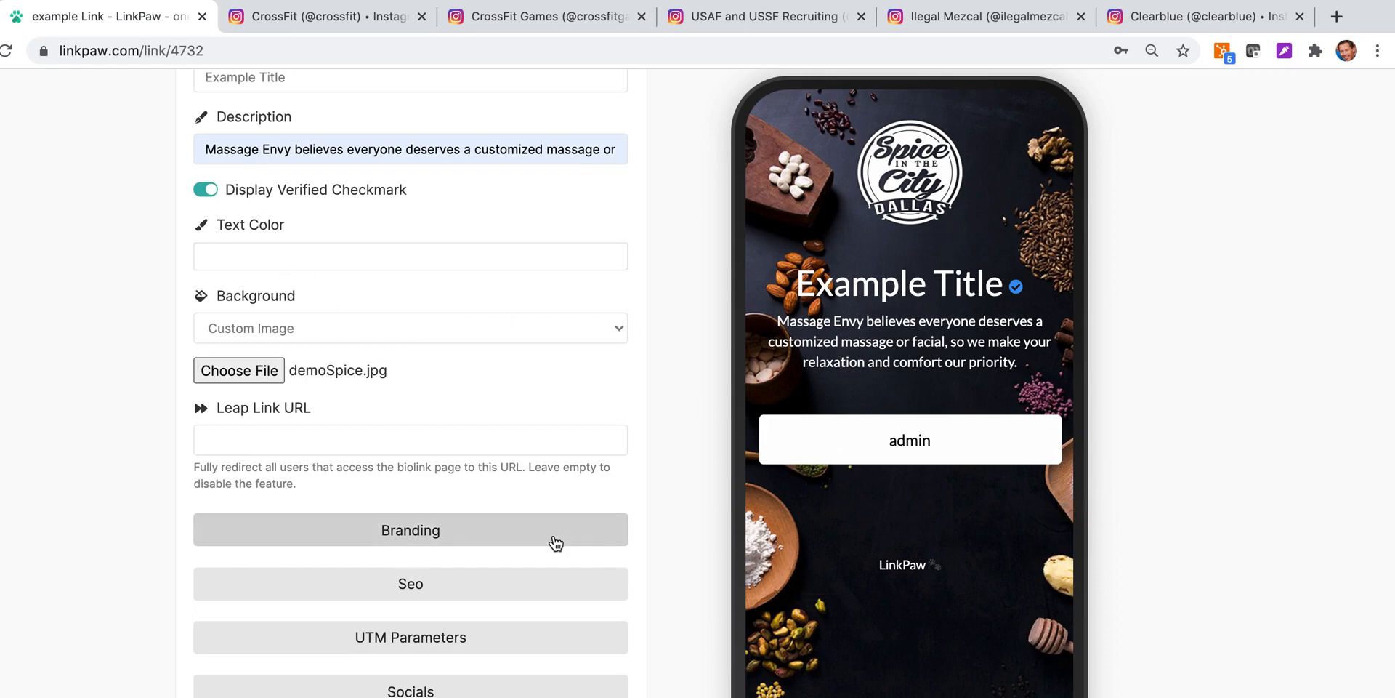
- Examine the Leap Link URL redirect setting together with the biolink page's public link address
scroll(383, 402, "down", 3)
left_click(266, 292)
left_click_drag(325, 273, 178, 274)
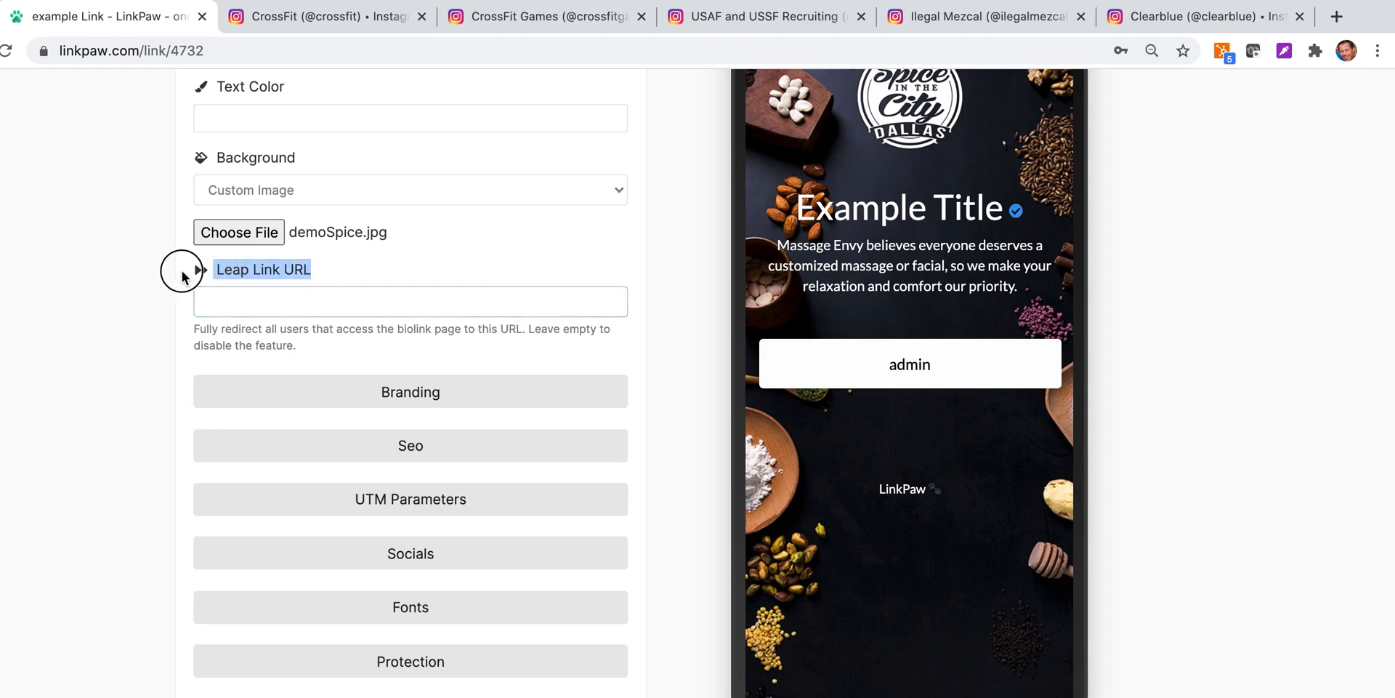
left_click(235, 290)
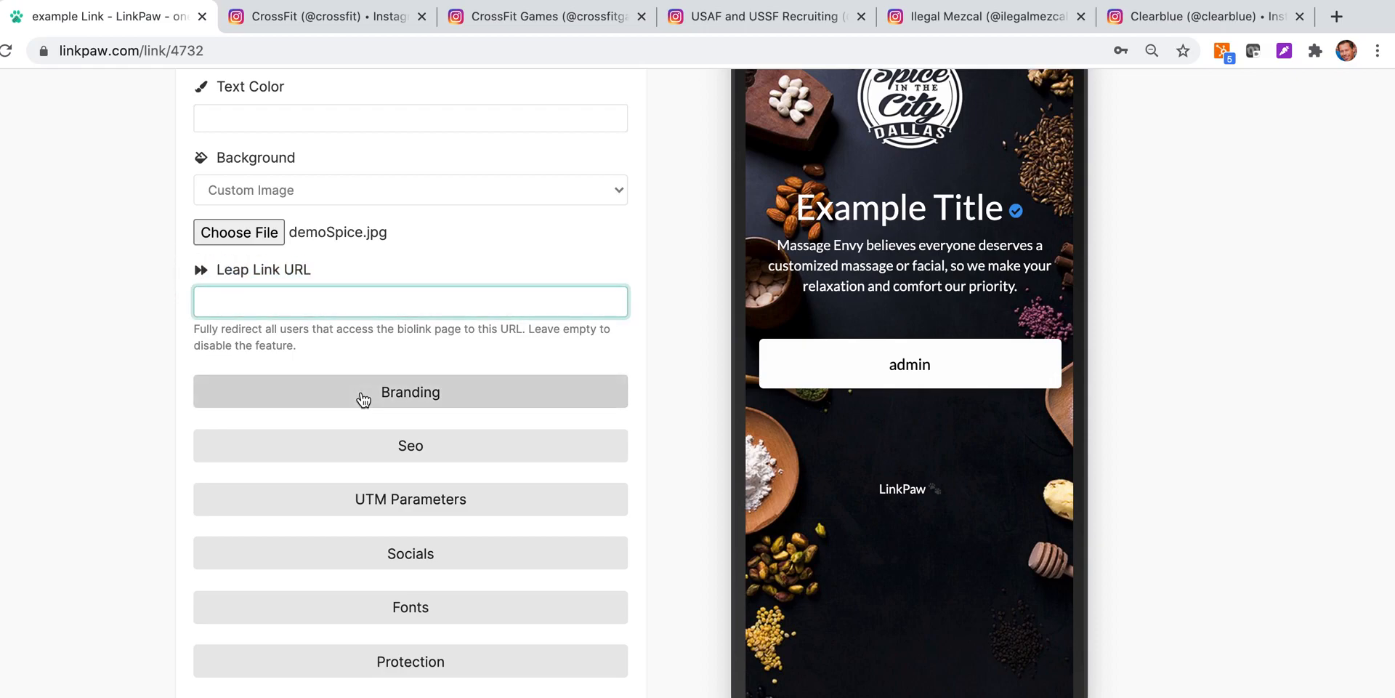
scroll(364, 399, "up", 1)
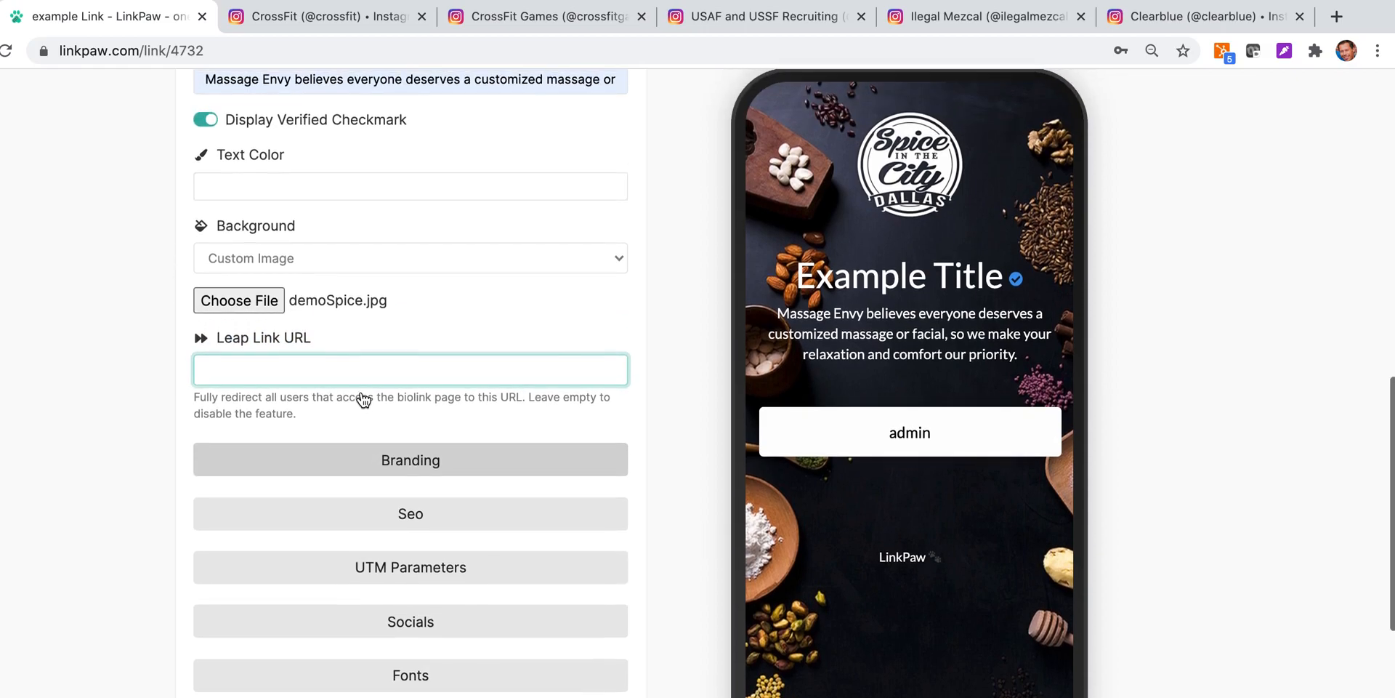
scroll(750, 335, "up", 5)
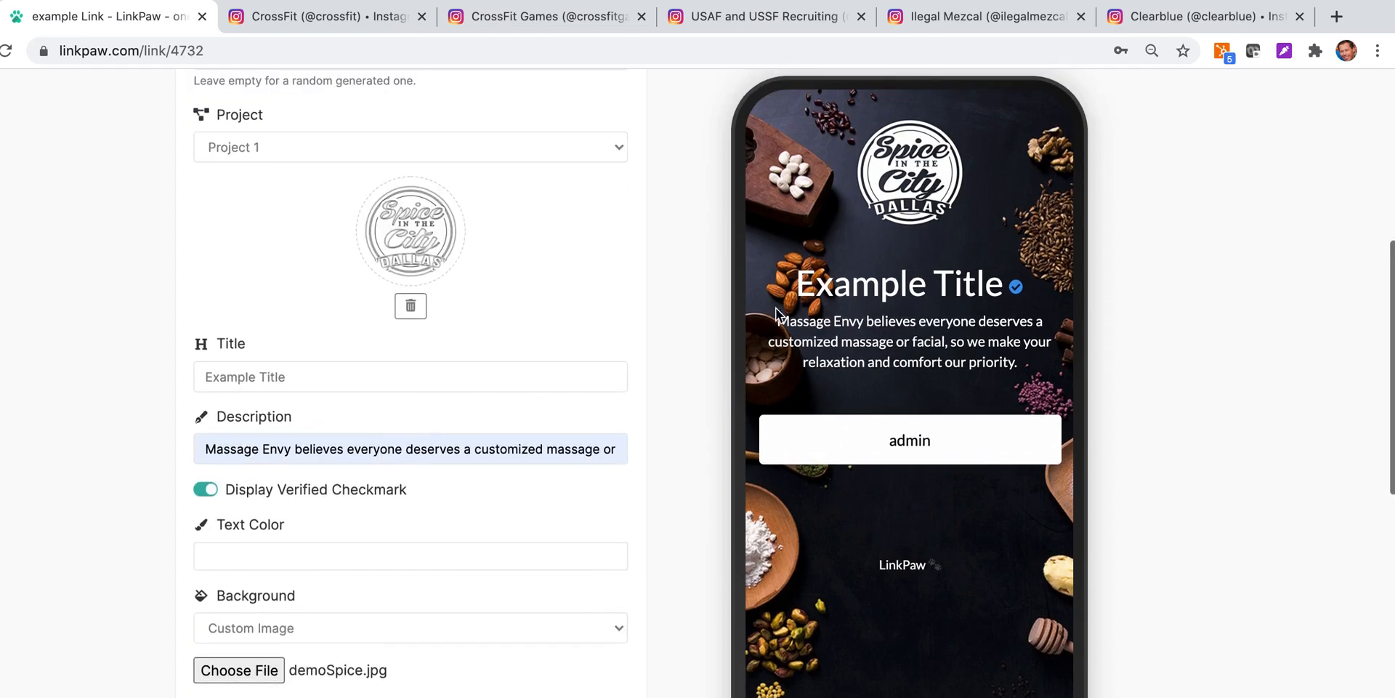
scroll(697, 436, "up", 6)
scroll(698, 436, "up", 1)
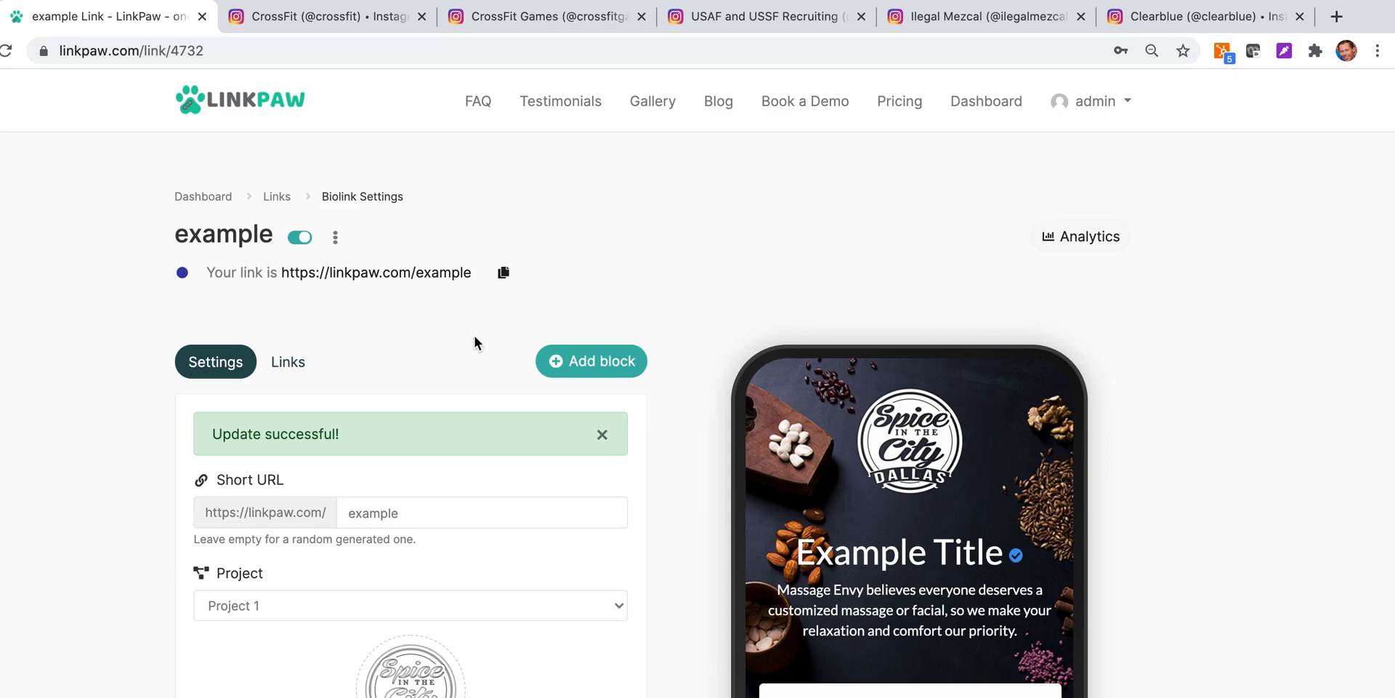
left_click_drag(474, 275, 282, 274)
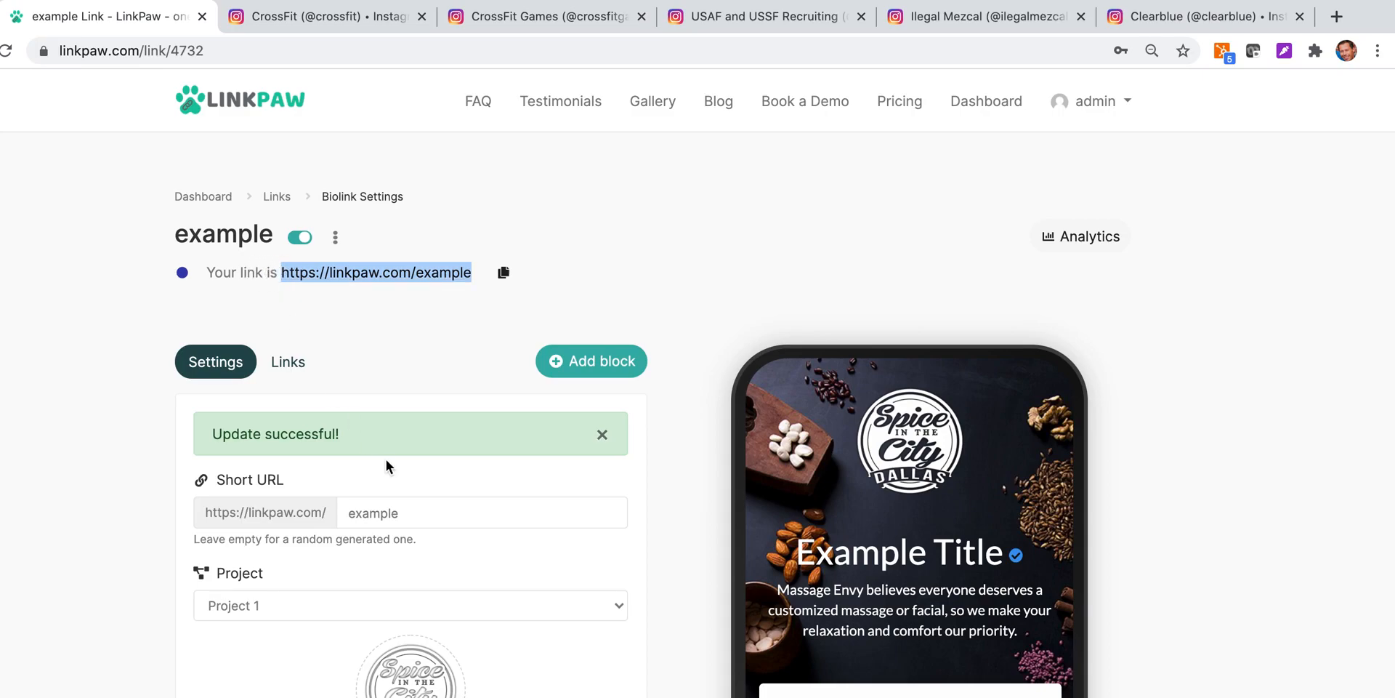
scroll(387, 321, "down", 1)
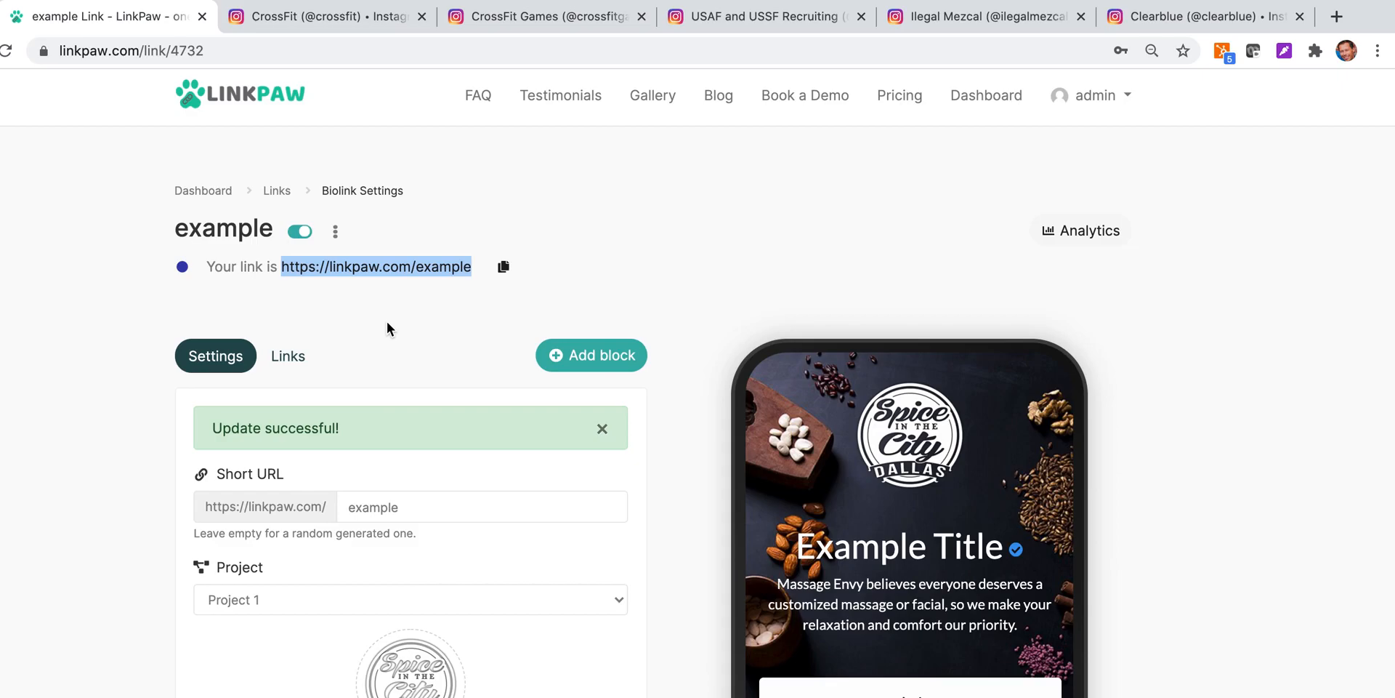
scroll(387, 322, "down", 5)
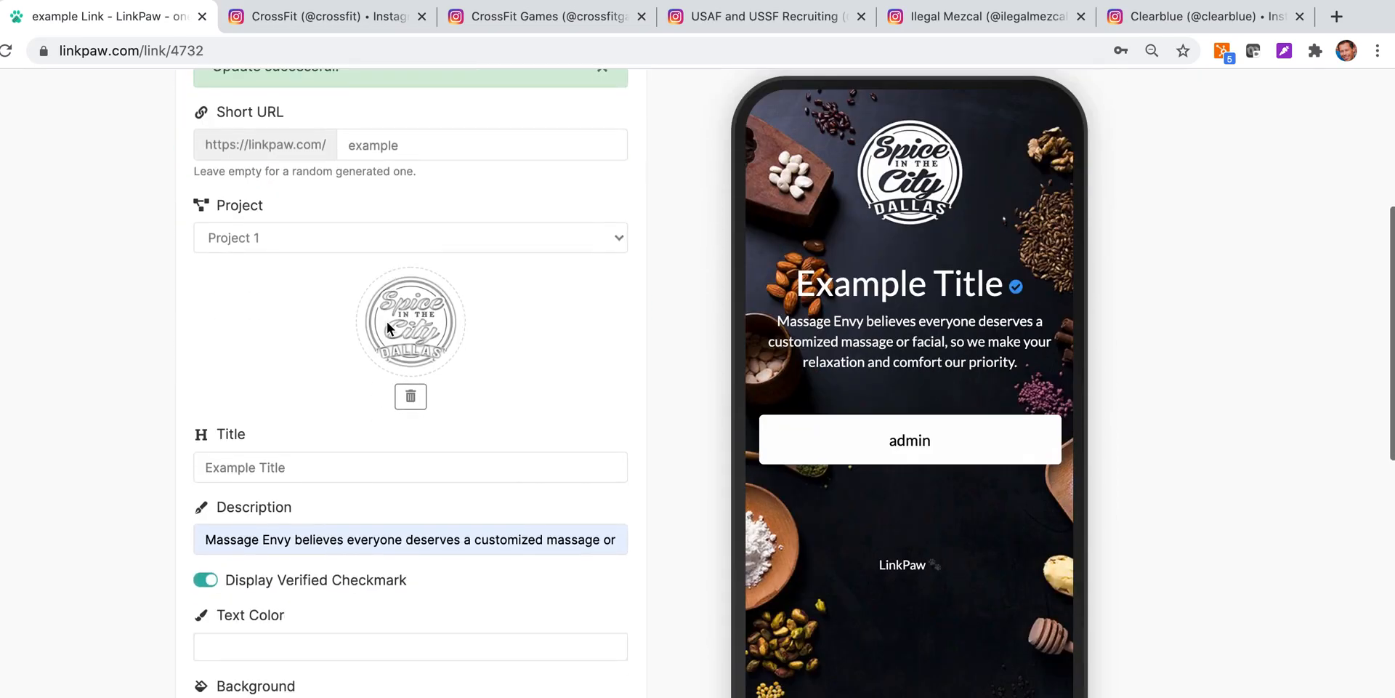
scroll(363, 507, "down", 3)
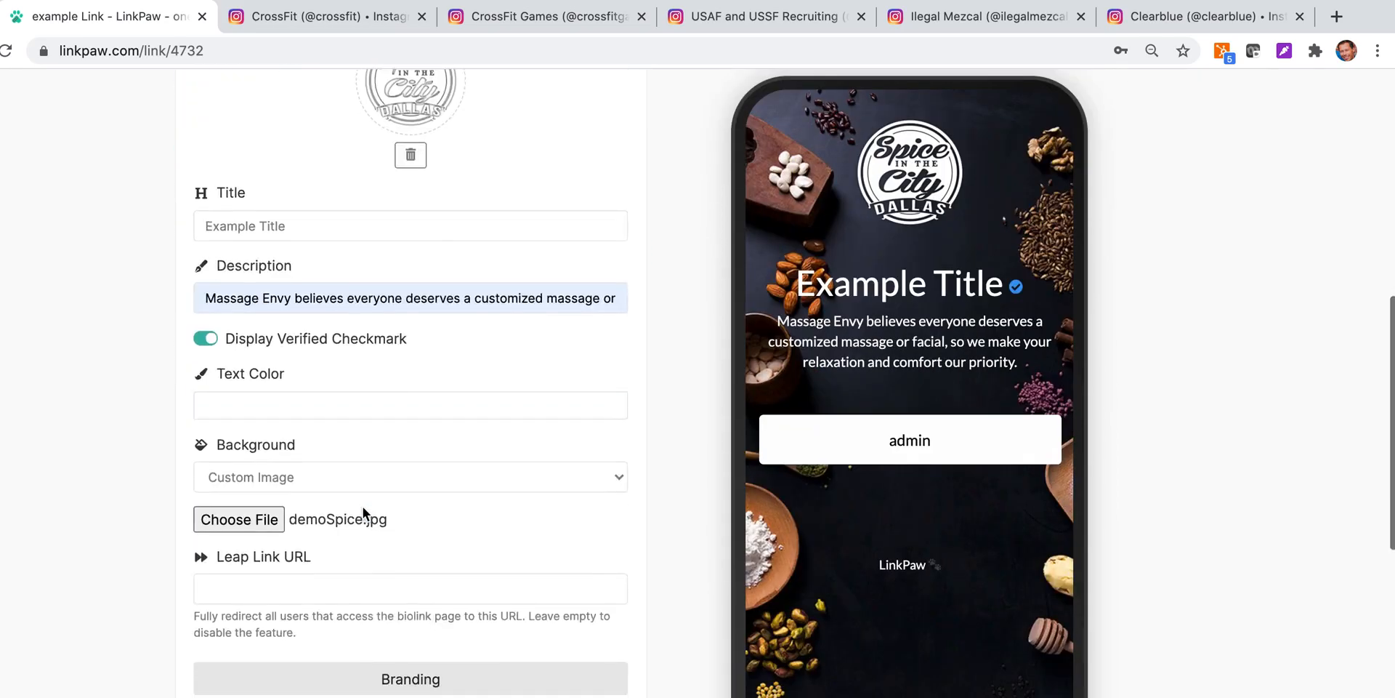
left_click(315, 587)
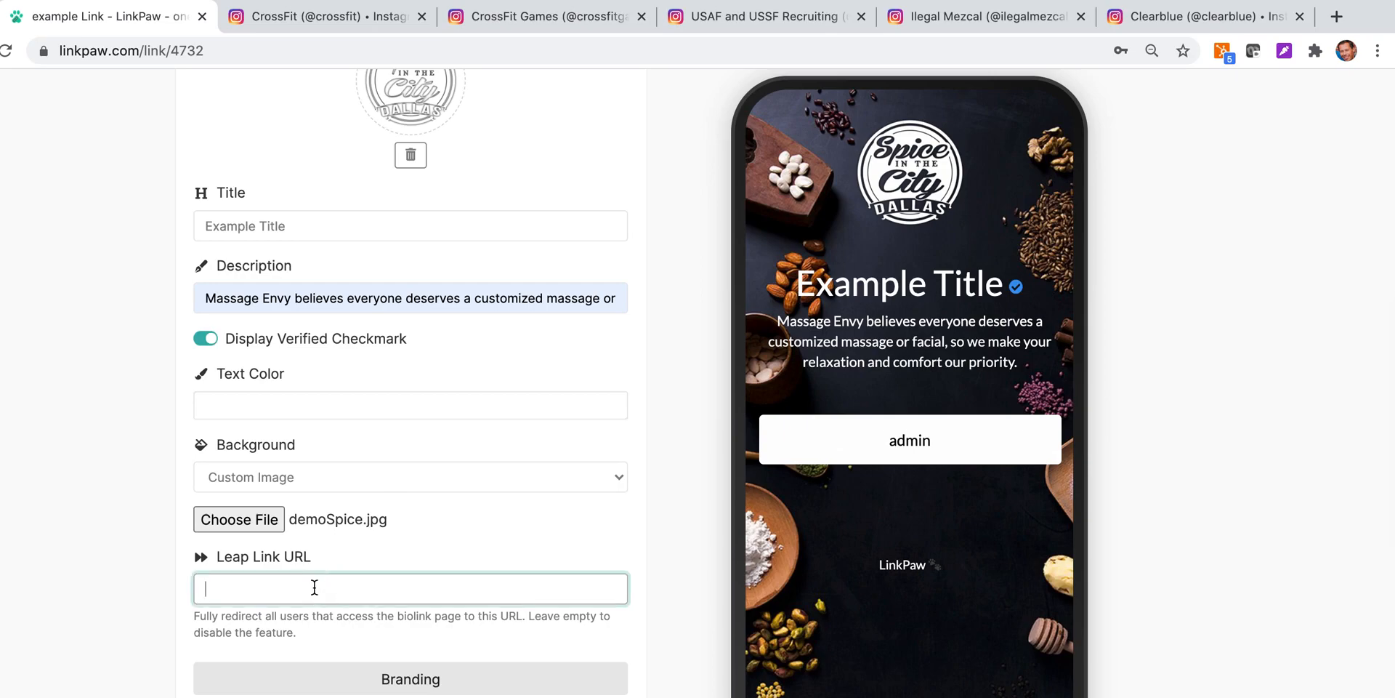
key("Return")
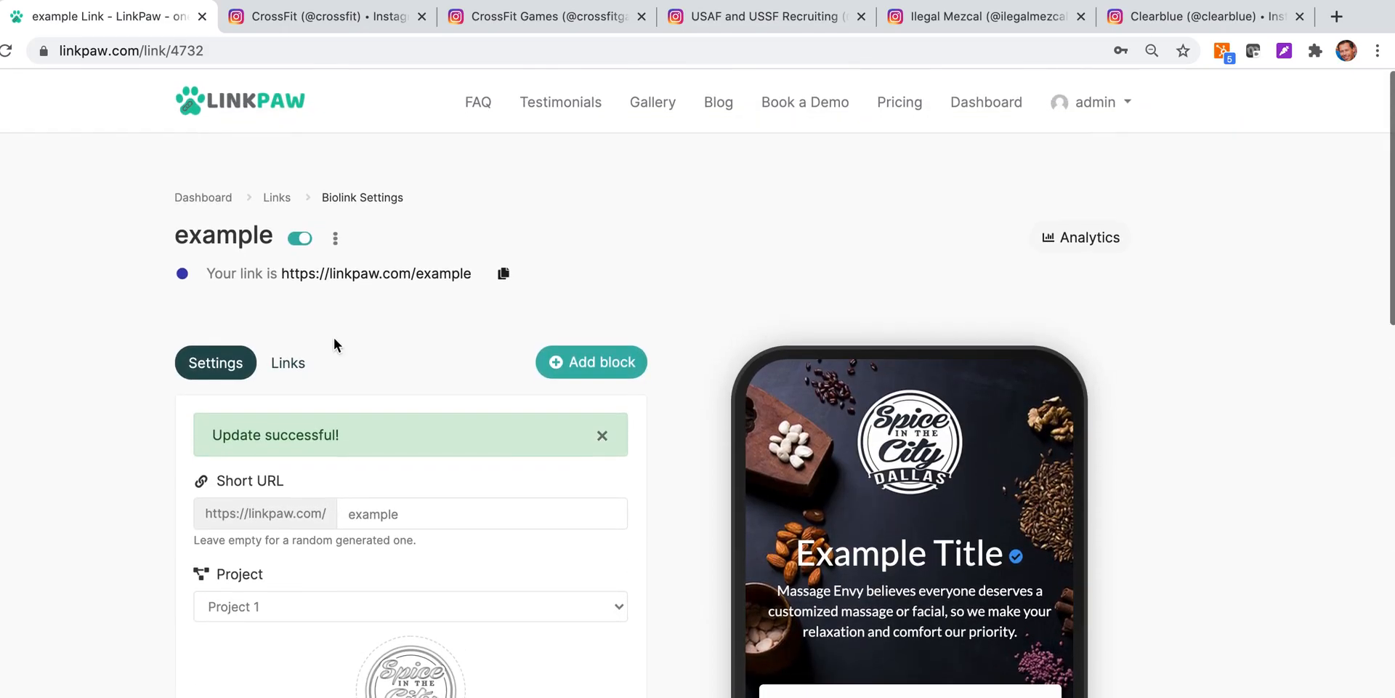
scroll(355, 435, "down", 12)
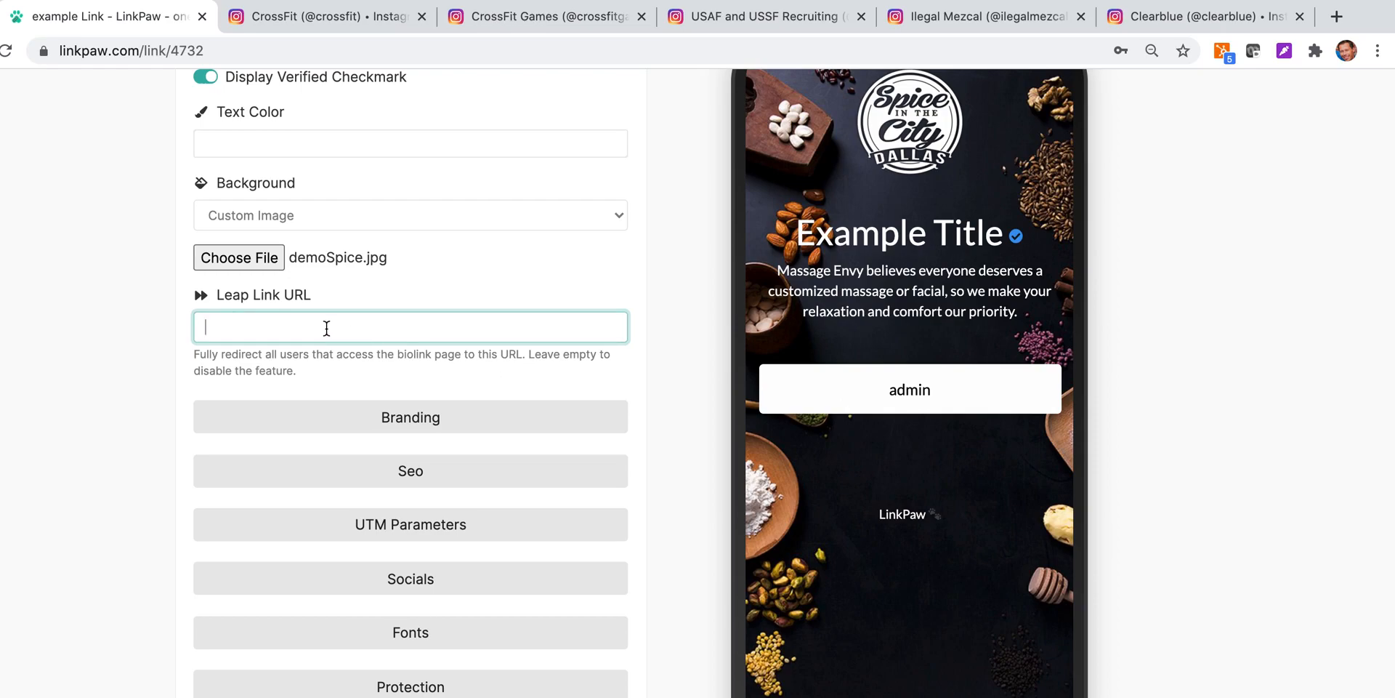
scroll(326, 328, "up", 1)
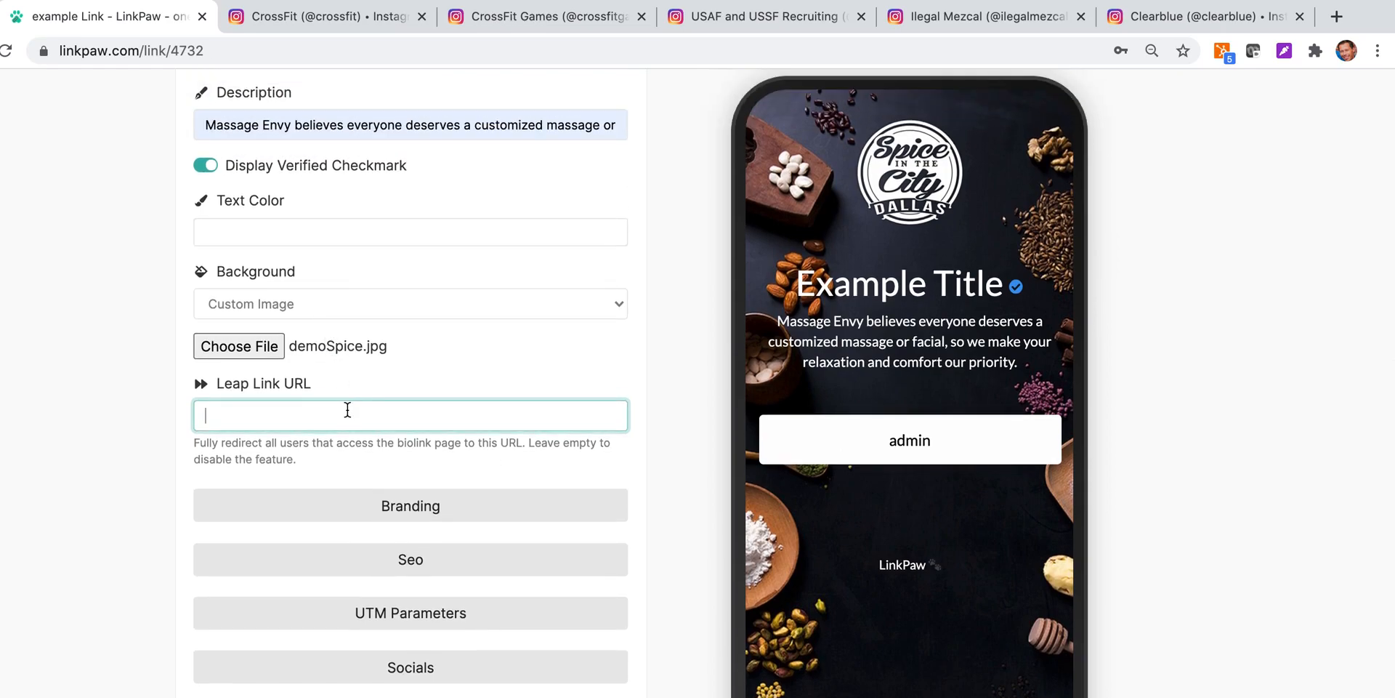
- Expand the page's branding settings
scroll(346, 408, "down", 2)
left_click(446, 376)
scroll(445, 378, "down", 2)
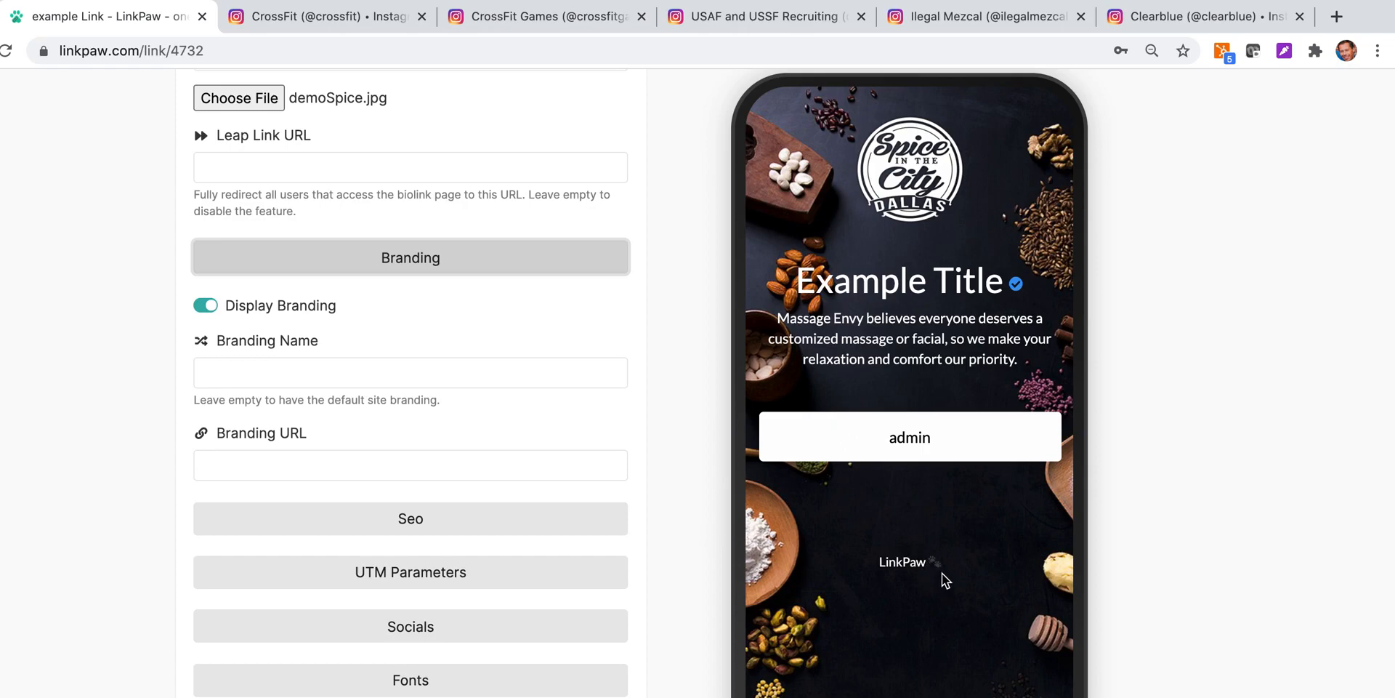
- Try turning off the branding display for the page footer, and turn it back on
left_click_drag(942, 573, 888, 569)
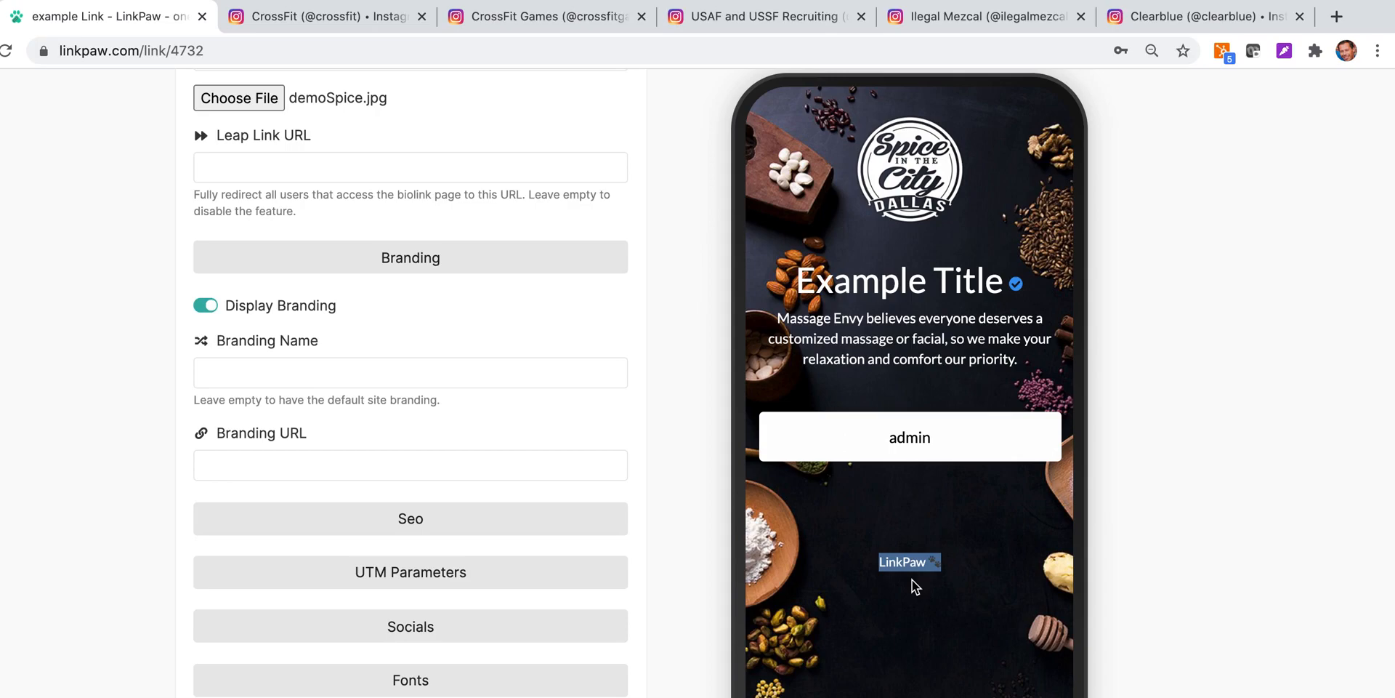
left_click(210, 309)
left_click(209, 308)
left_click(272, 364)
left_click(279, 444)
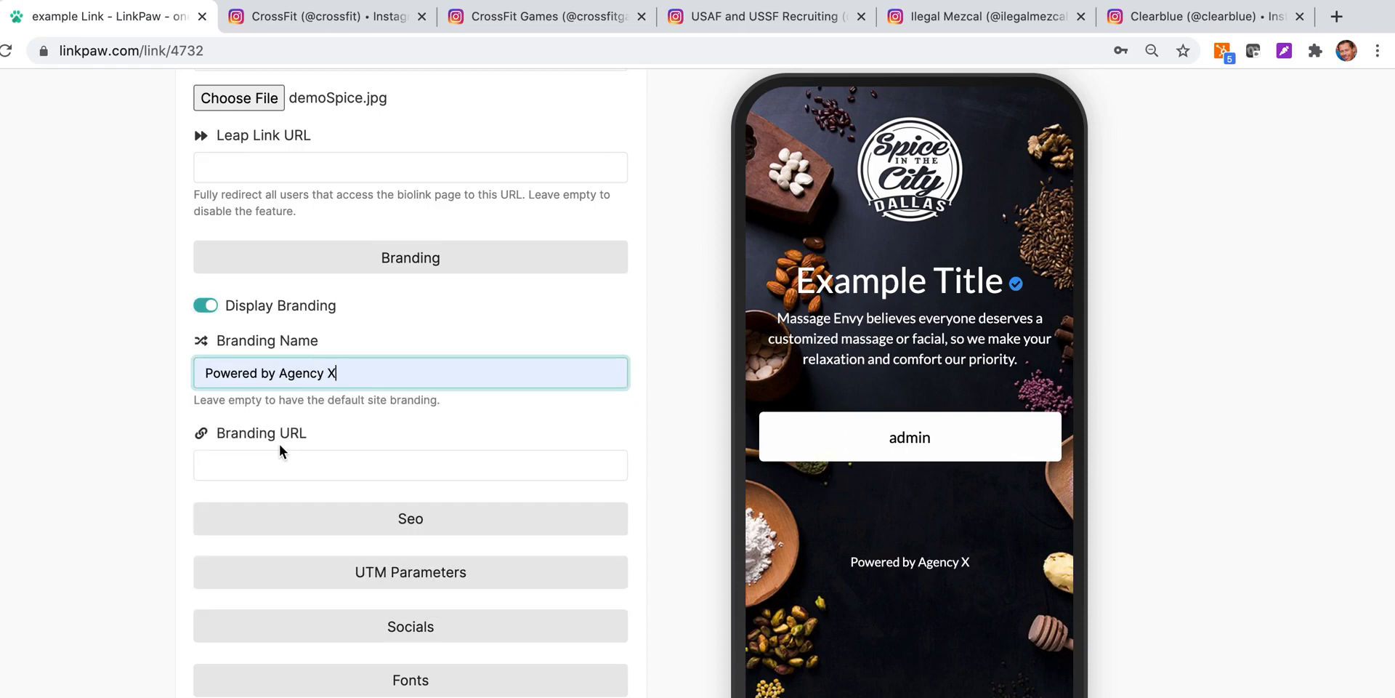
left_click(386, 454)
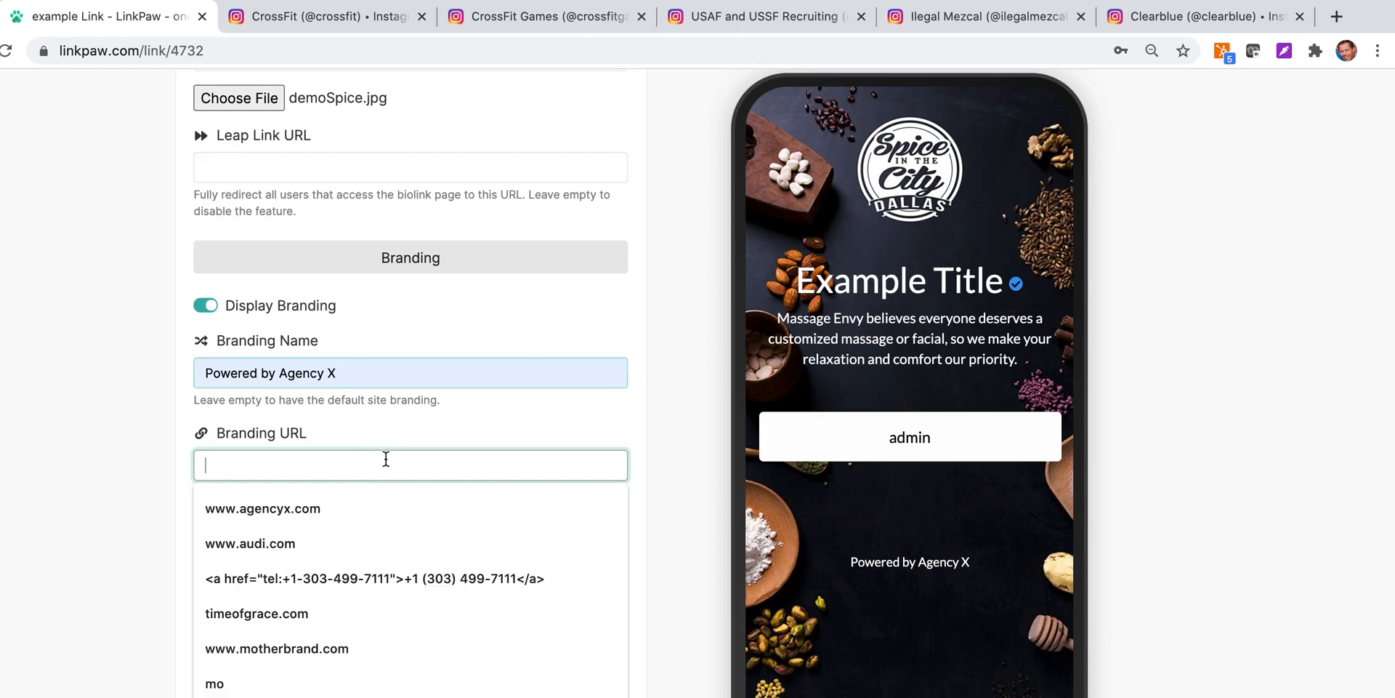
left_click(360, 508)
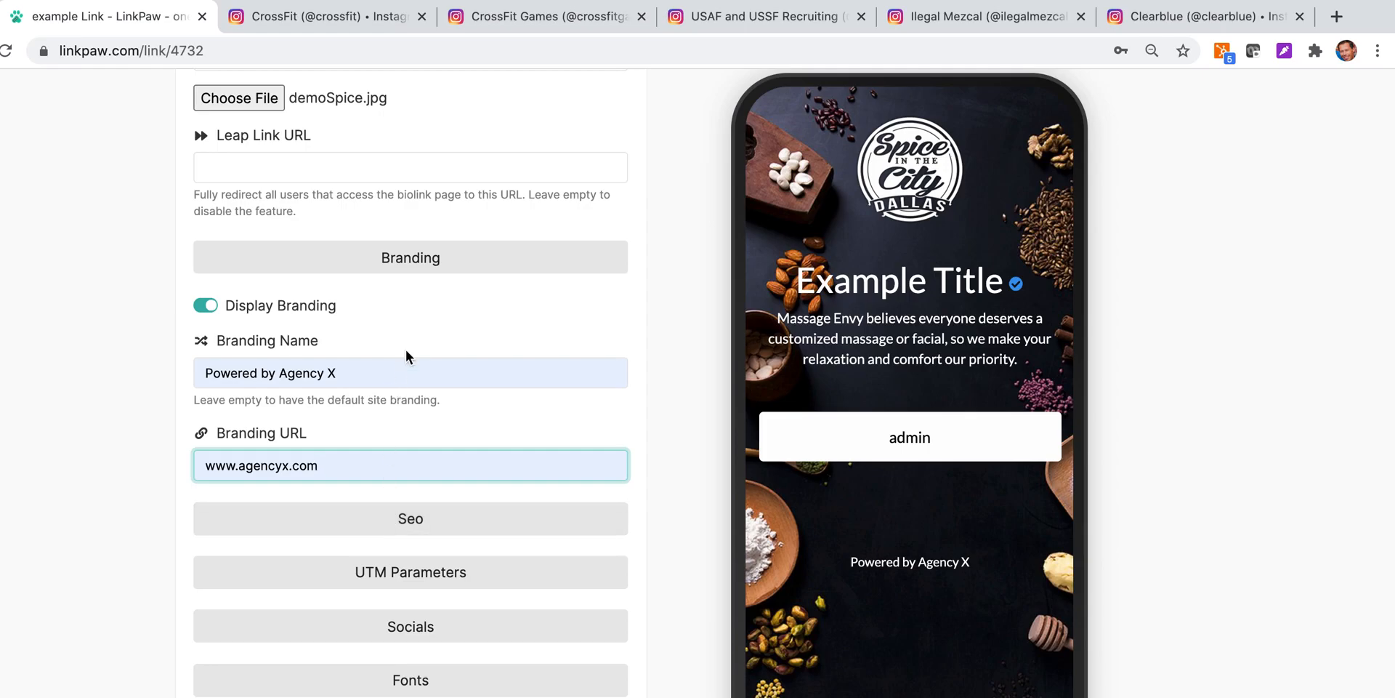
left_click(427, 276)
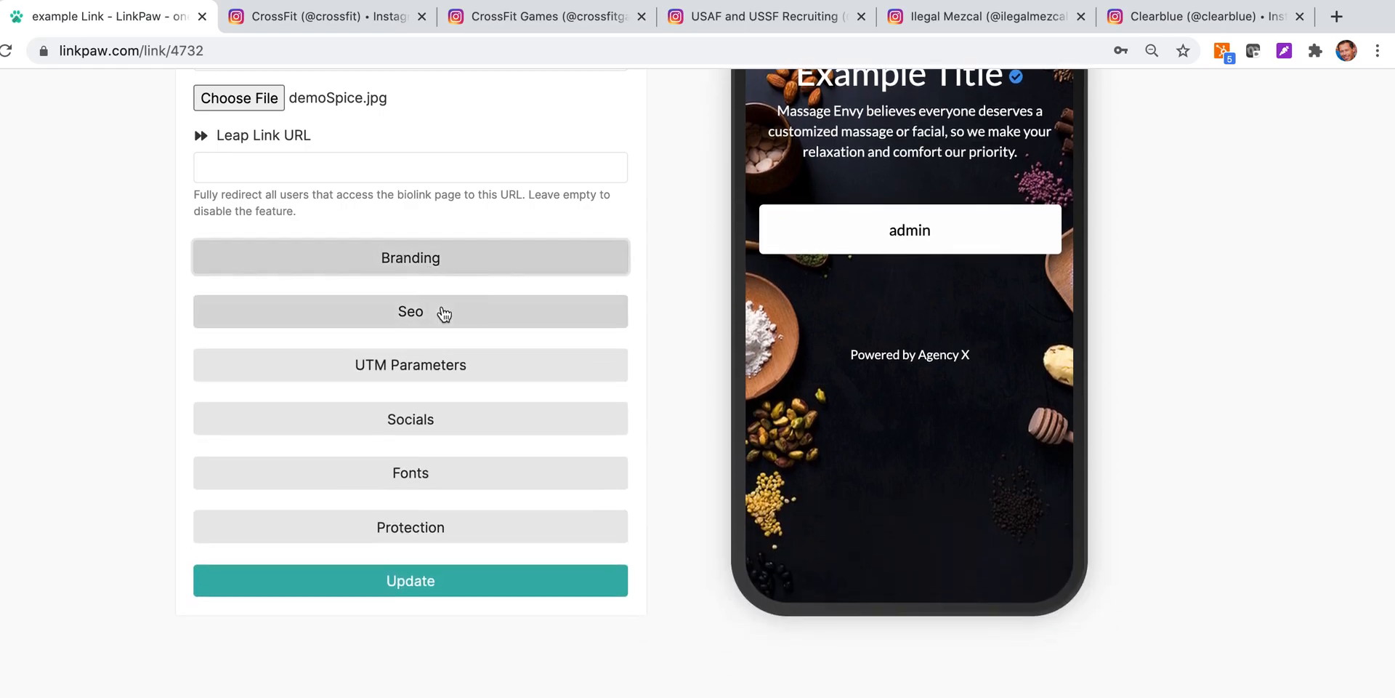
- Examine the SEO settings for search engine indexing, page title, meta description and OpenGraph image
left_click(444, 313)
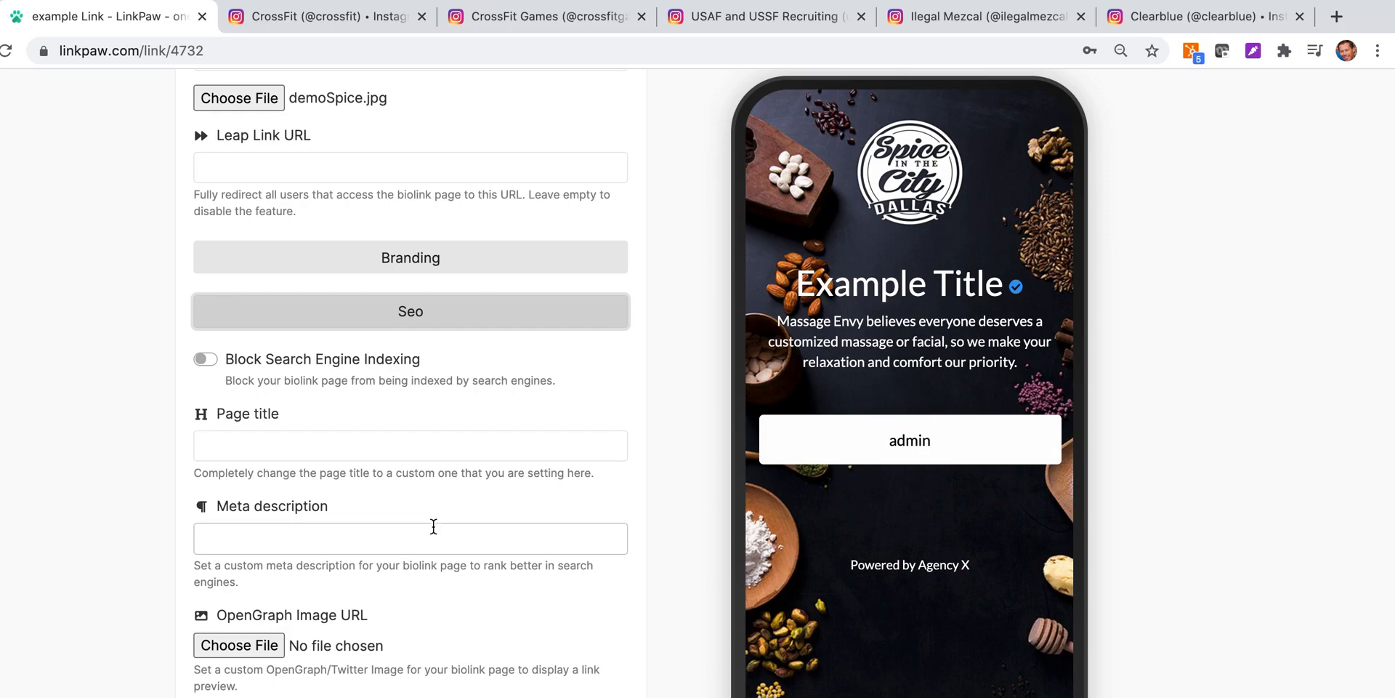
left_click(302, 435)
left_click(303, 541)
scroll(305, 541, "down", 5)
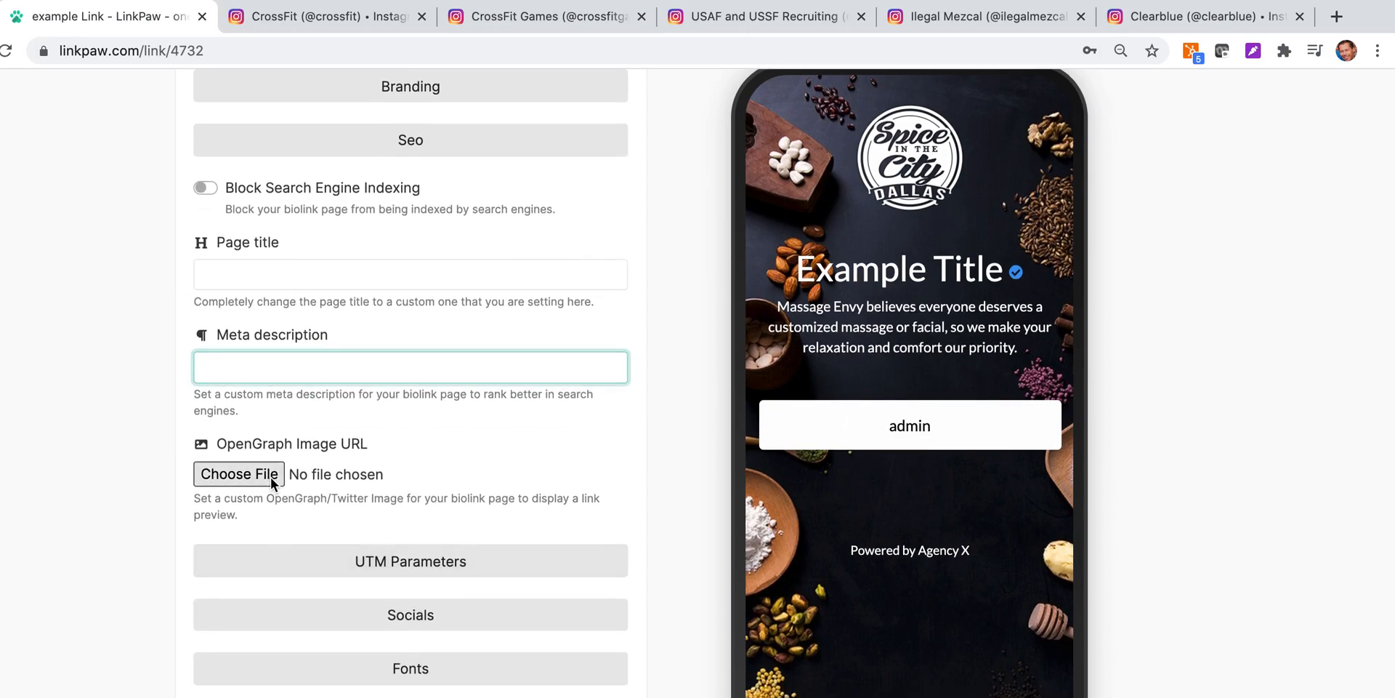
scroll(378, 518, "up", 3)
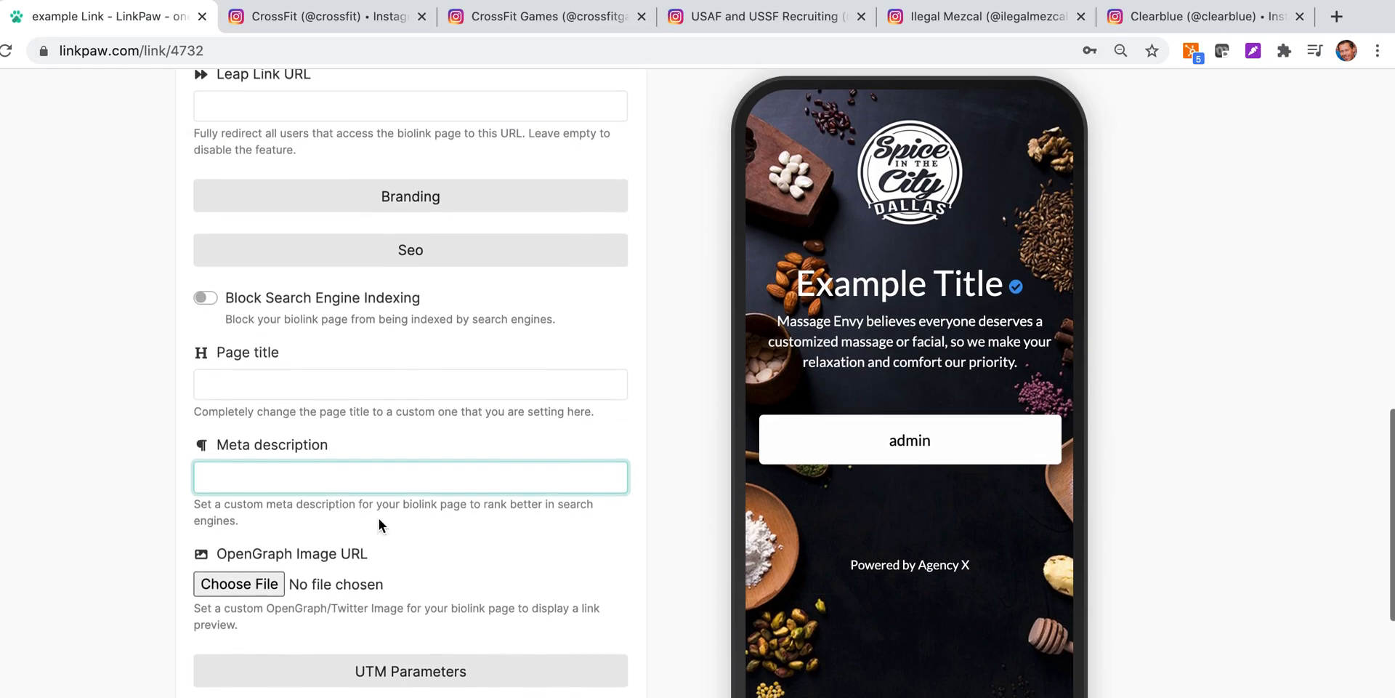
left_click(440, 253)
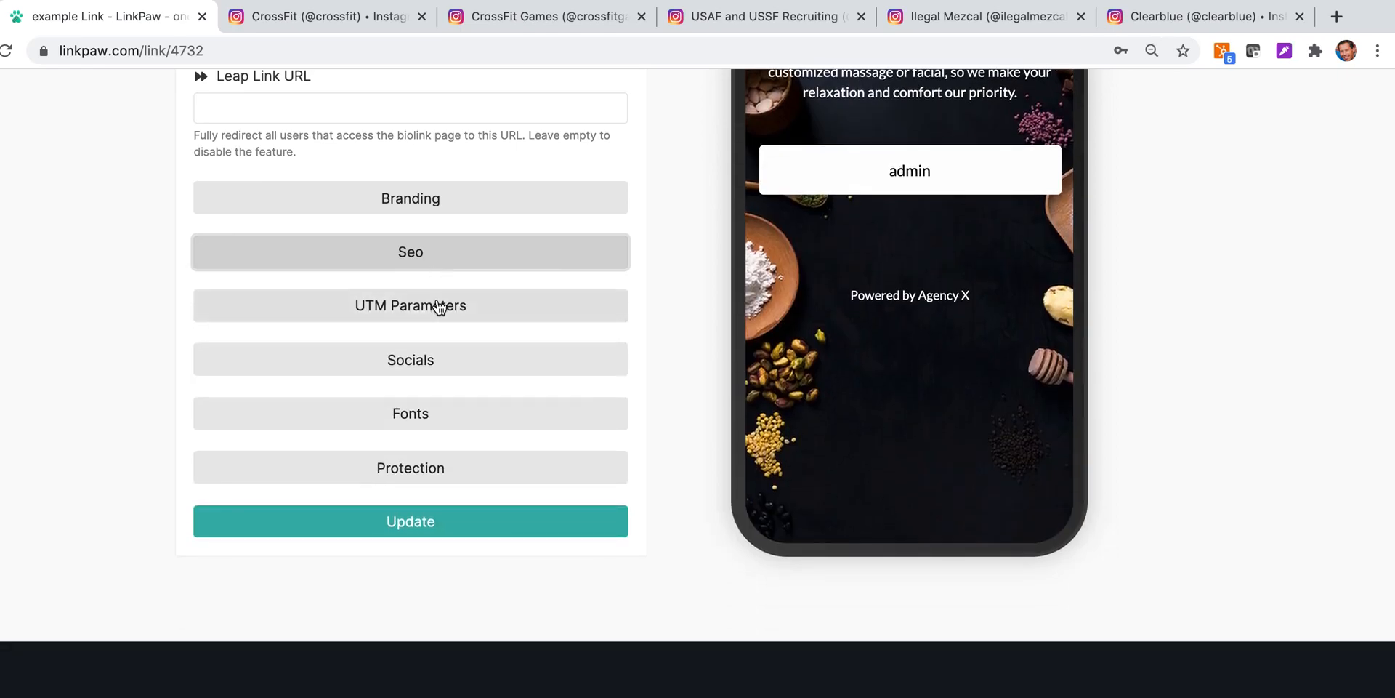
- Examine the Medium and Source fields in the UTM parameter settings
left_click(440, 307)
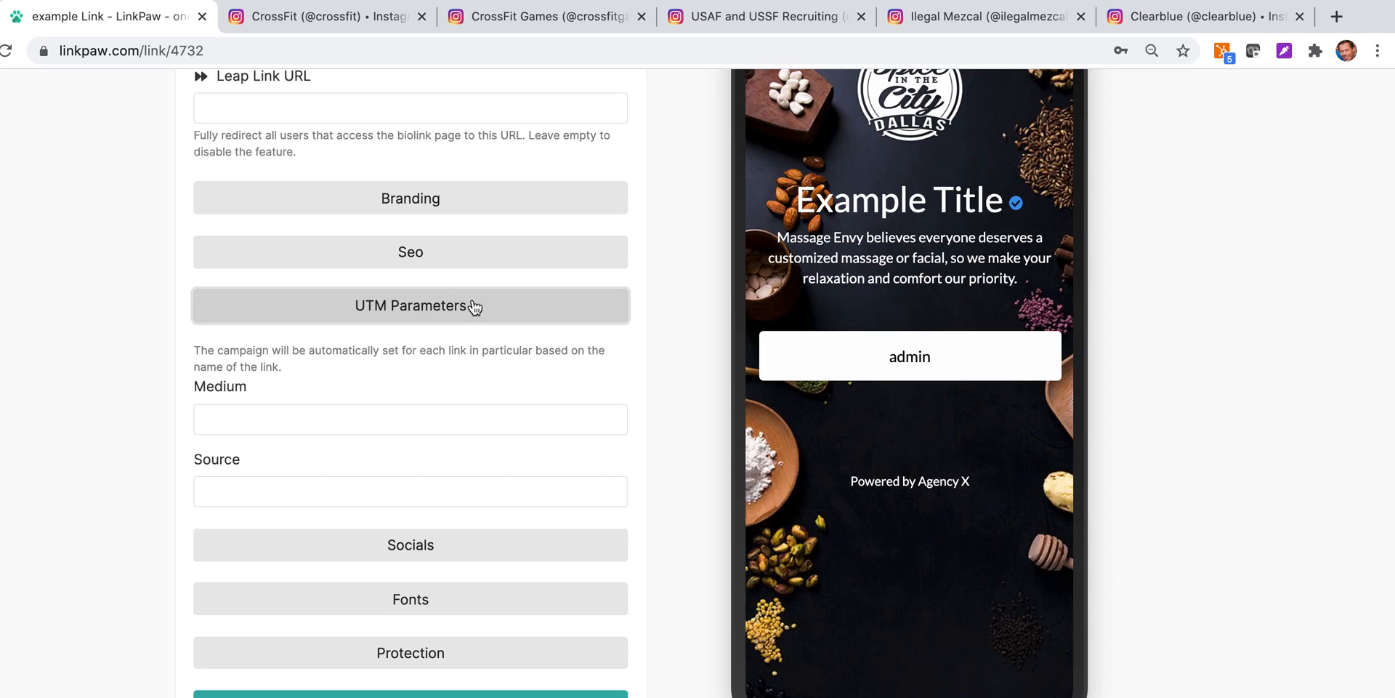
left_click(287, 428)
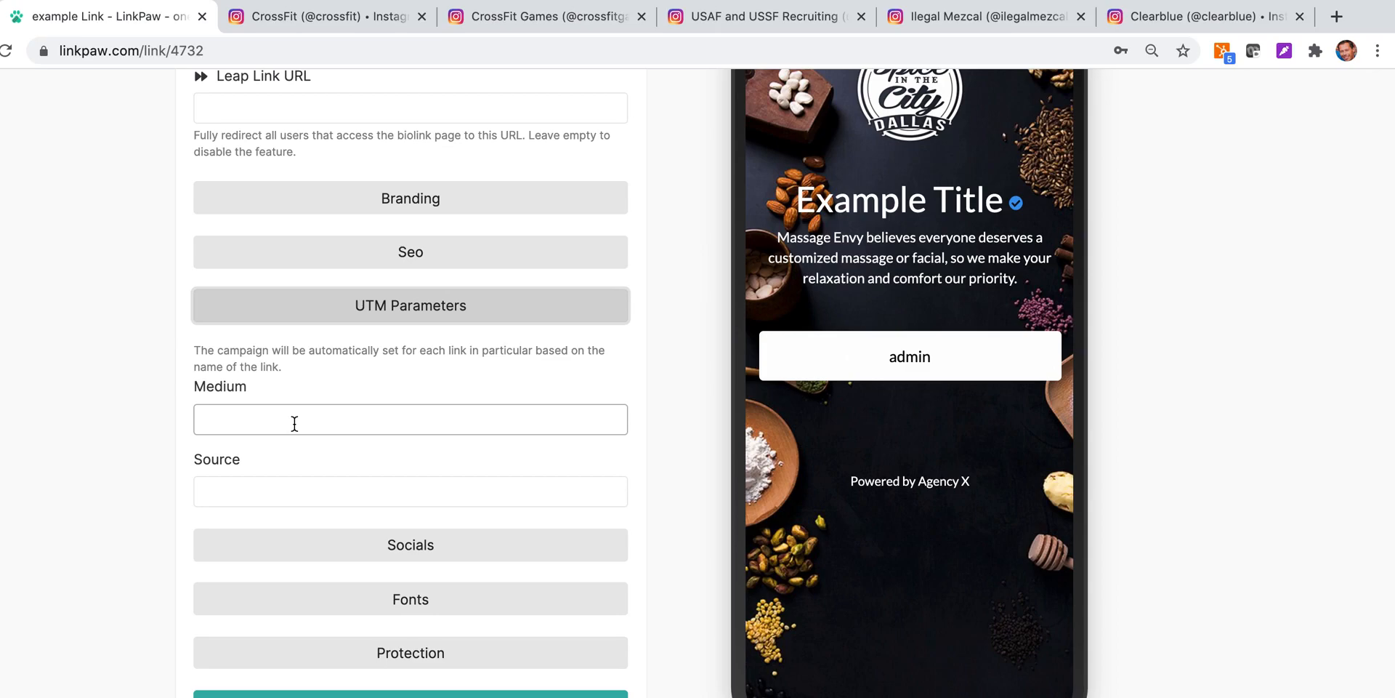
left_click(295, 424)
left_click(284, 487)
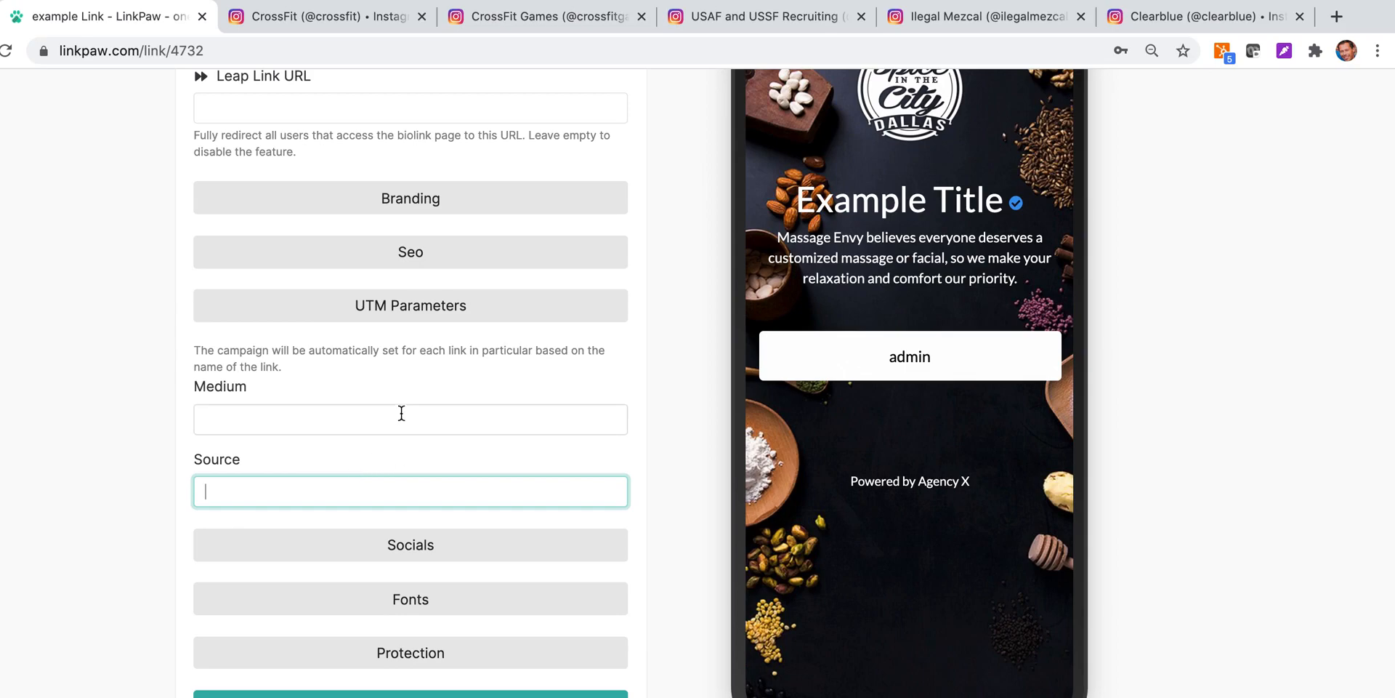
left_click(425, 304)
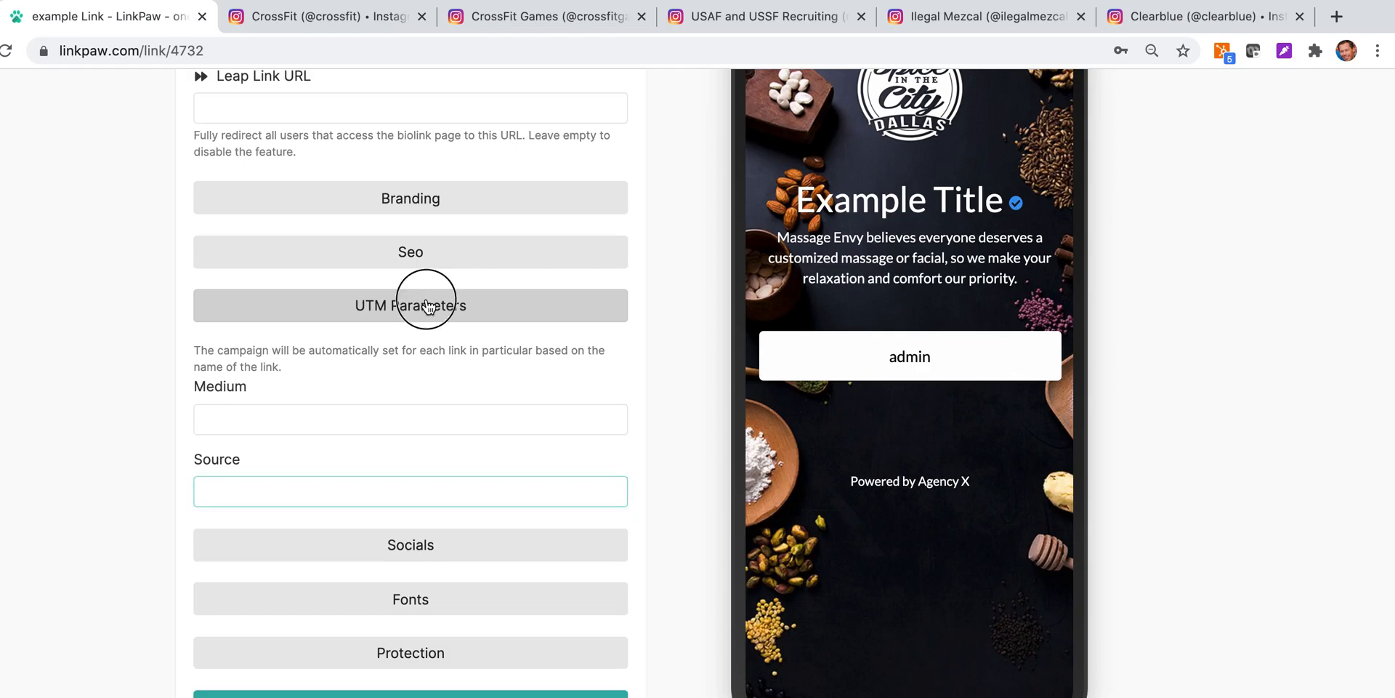
- Open the social settings of the biolink page and go through the button color and account fields
left_click(425, 364)
scroll(498, 427, "down", 3)
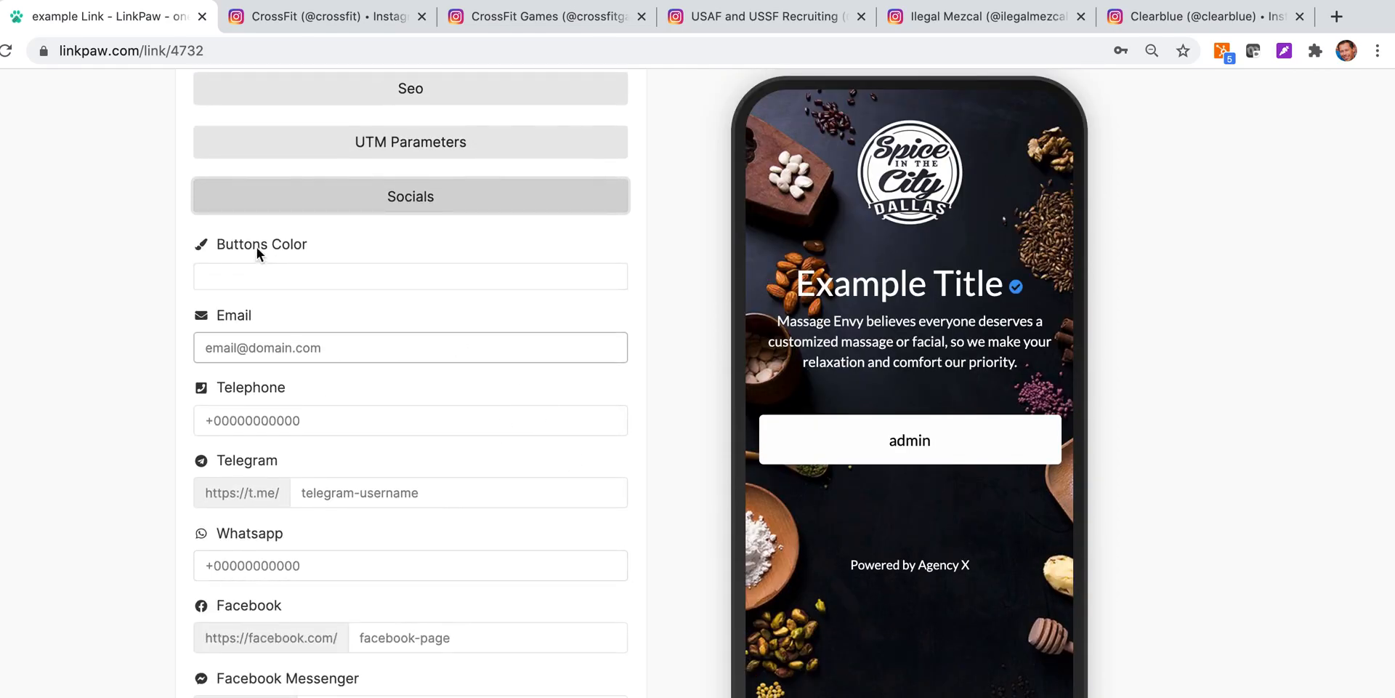
scroll(905, 639, "down", 3)
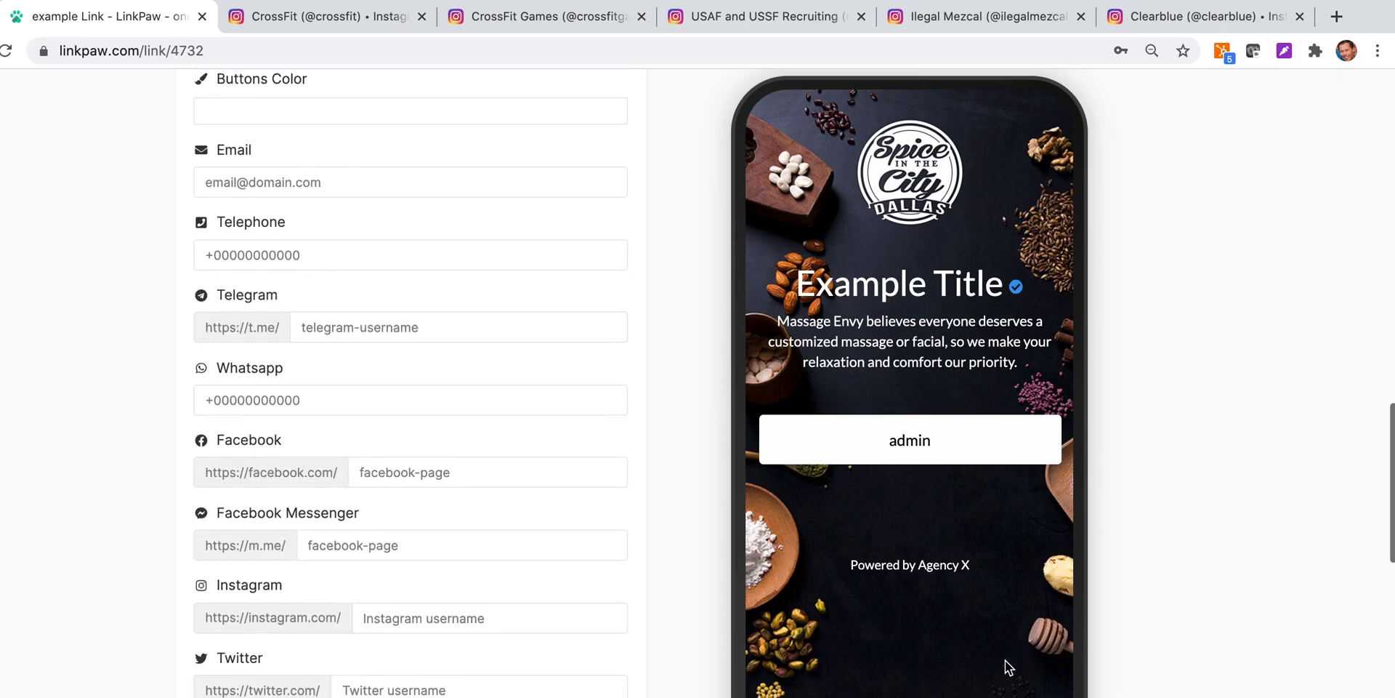
- Open Ilegal Mezcal's LinkPaw page from its Instagram profile and examine the social icons at the end of the page
left_click(950, 18)
left_click(663, 351)
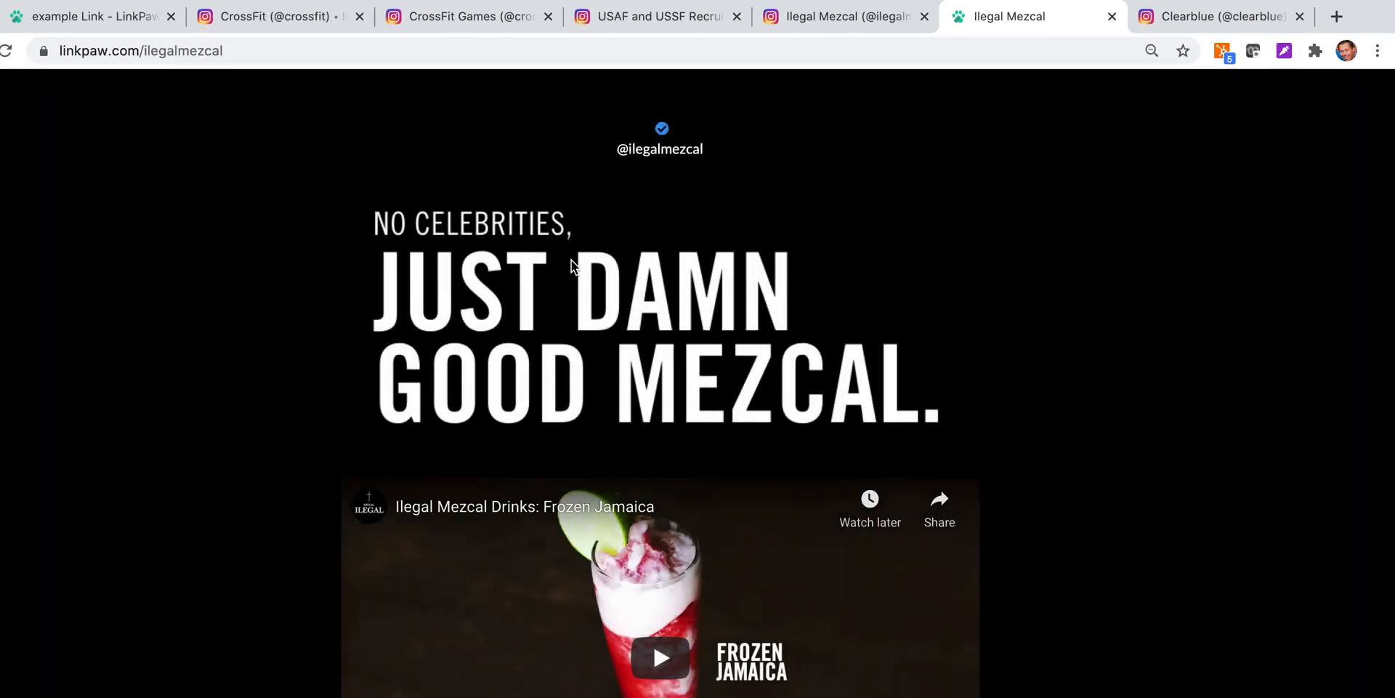
scroll(571, 262, "down", 9)
scroll(573, 268, "down", 20)
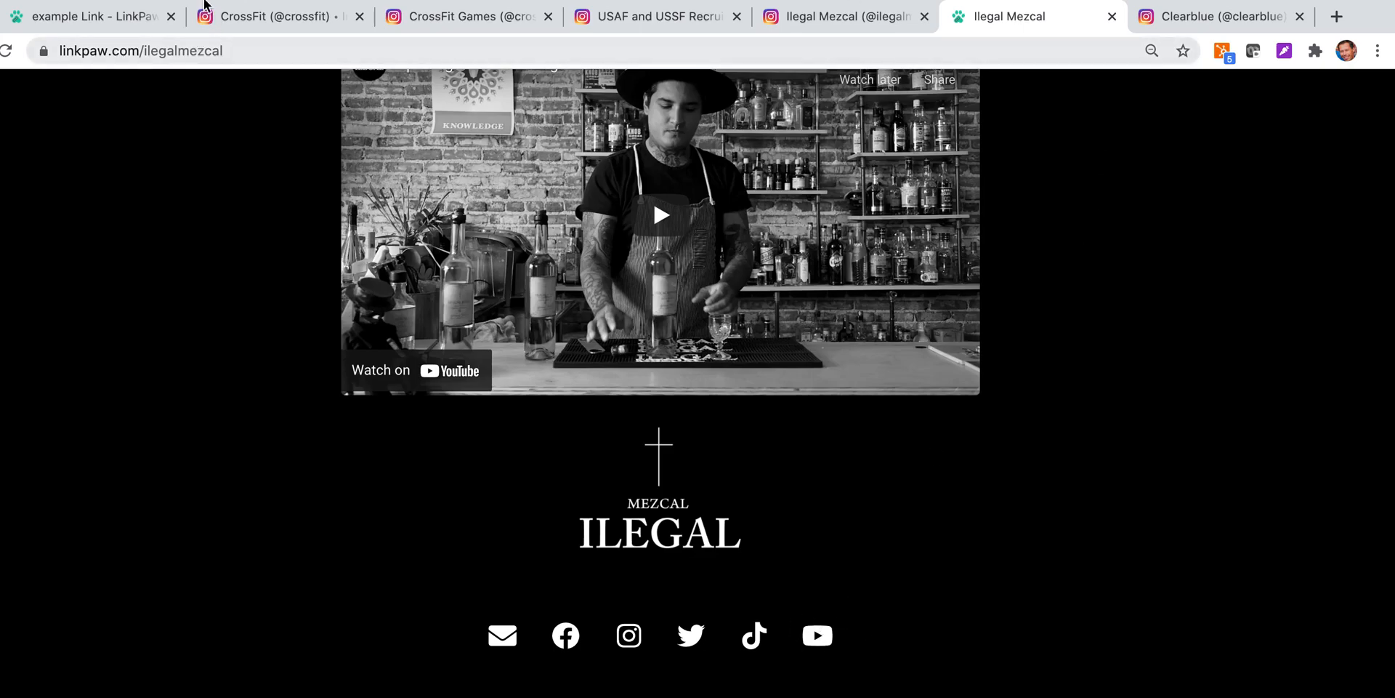
- Return to the example link's social settings and set Facebook to CrossFitGames/ and Instagram to crossfitgames/
left_click(86, 18)
scroll(434, 459, "down", 1)
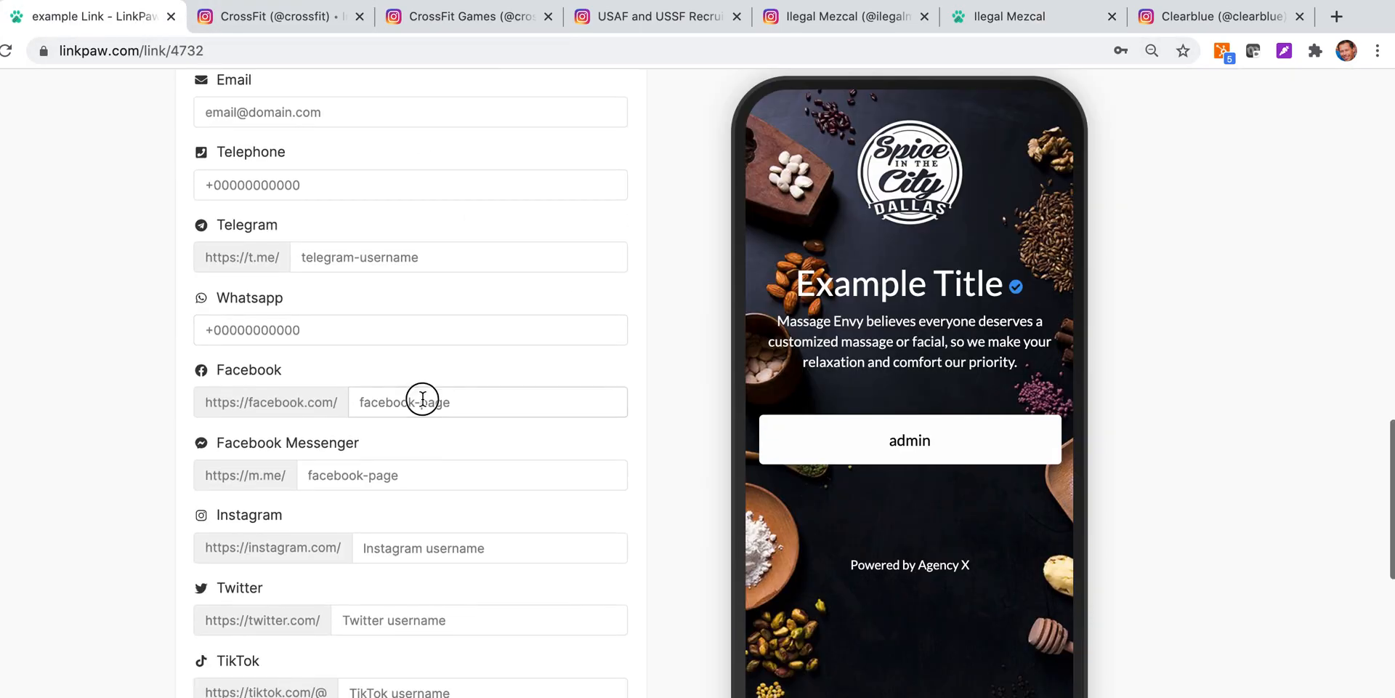
left_click(423, 399)
left_click(432, 447)
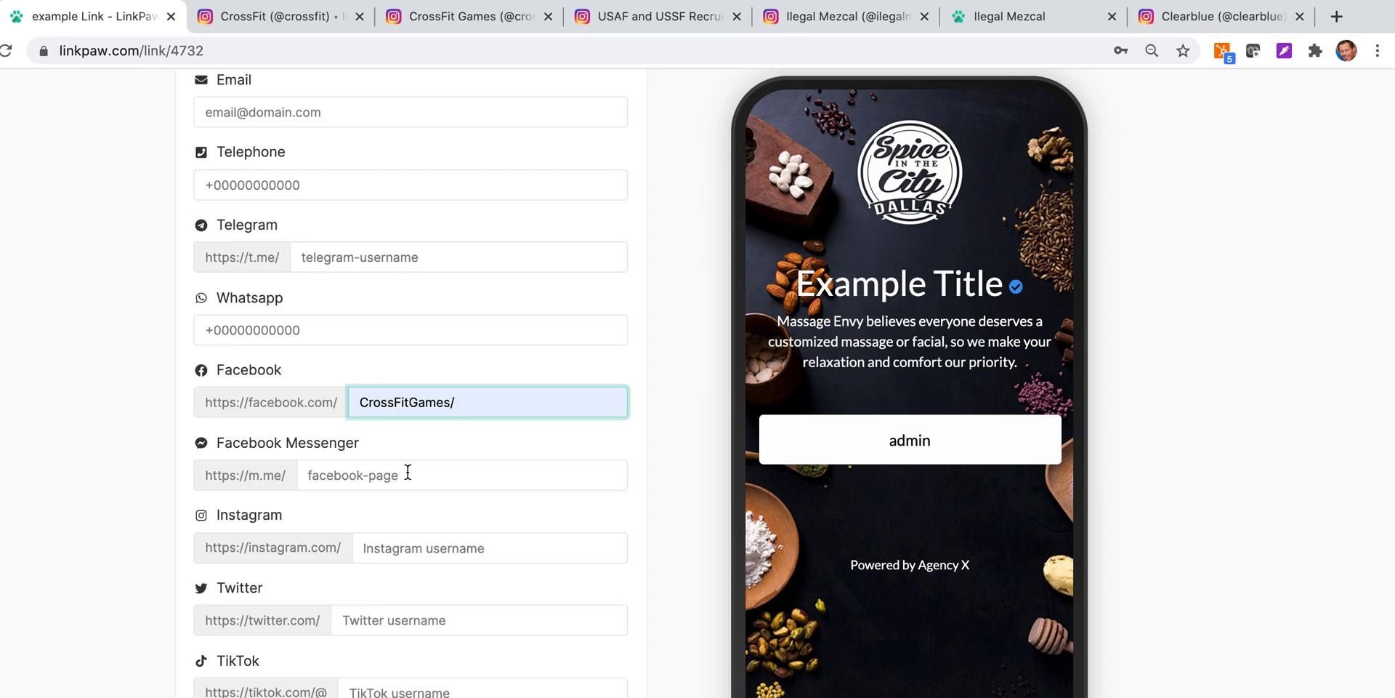
left_click(407, 548)
left_click(447, 339)
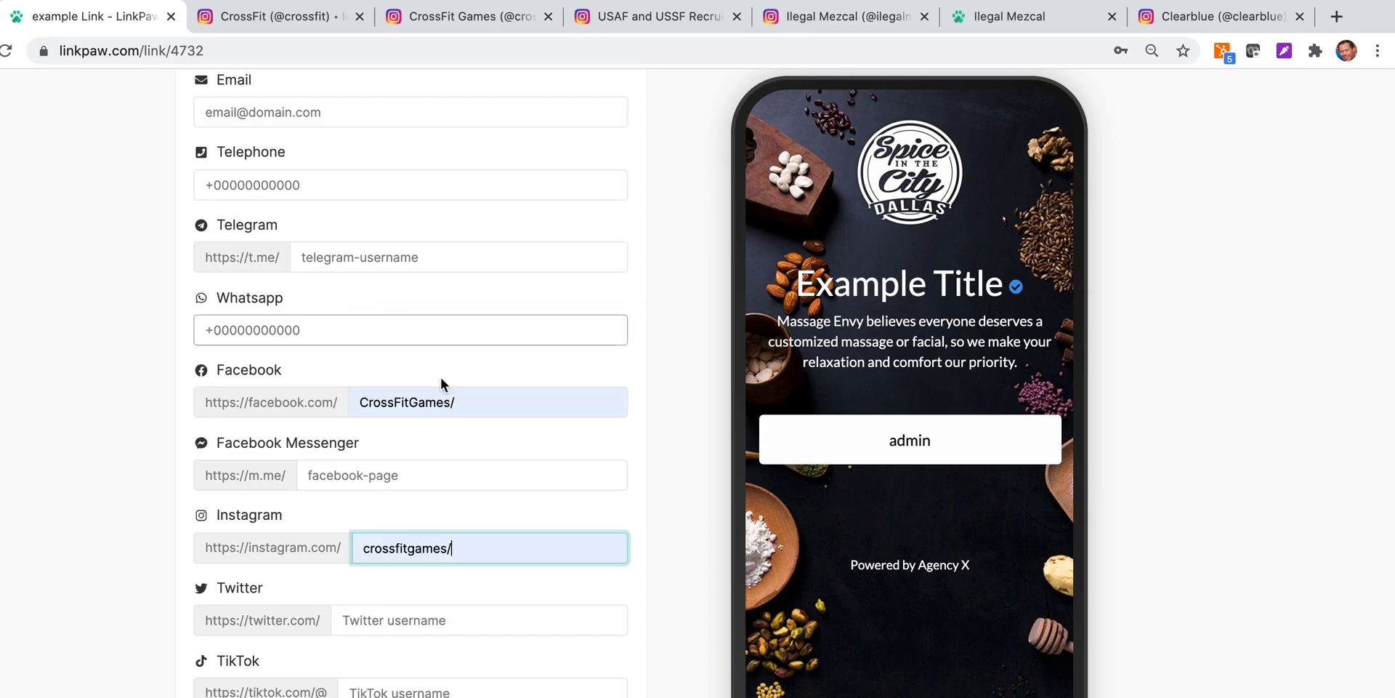
- Set the TikTok username to jlo and the YouTube channel to UCRs1pHnES3QDdh43xbjOmzw
scroll(436, 436, "down", 5)
left_click(416, 353)
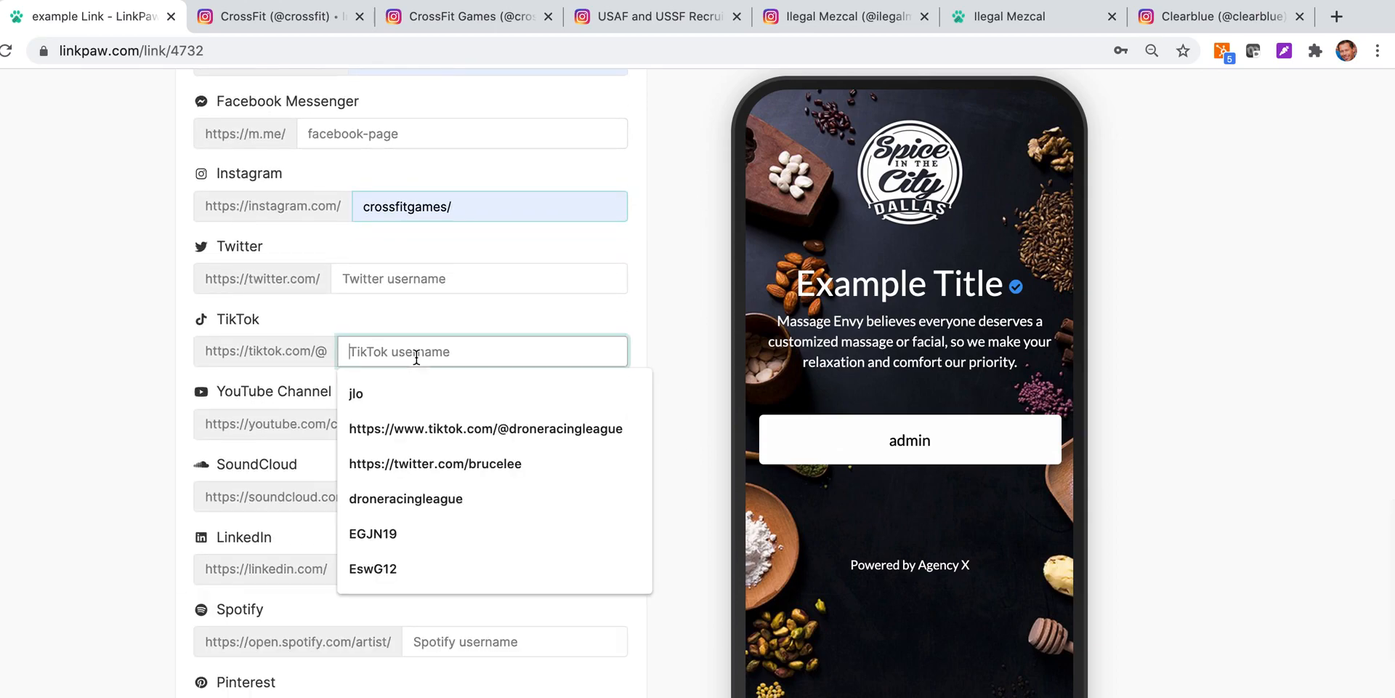
left_click(411, 393)
left_click(464, 429)
left_click(471, 463)
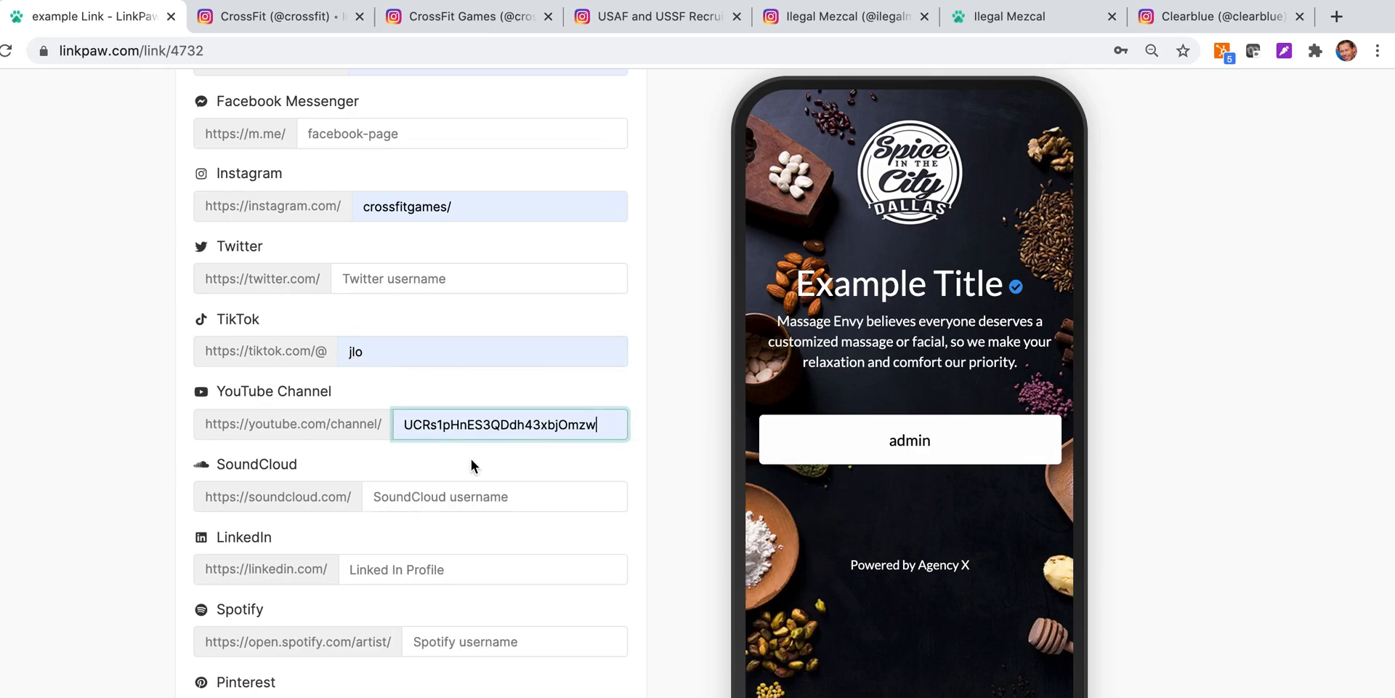
- Fill in the LinkedIn profile name and update the biolink page with the social accounts
scroll(471, 459, "down", 4)
left_click(449, 305)
left_click(443, 338)
scroll(410, 287, "down", 1)
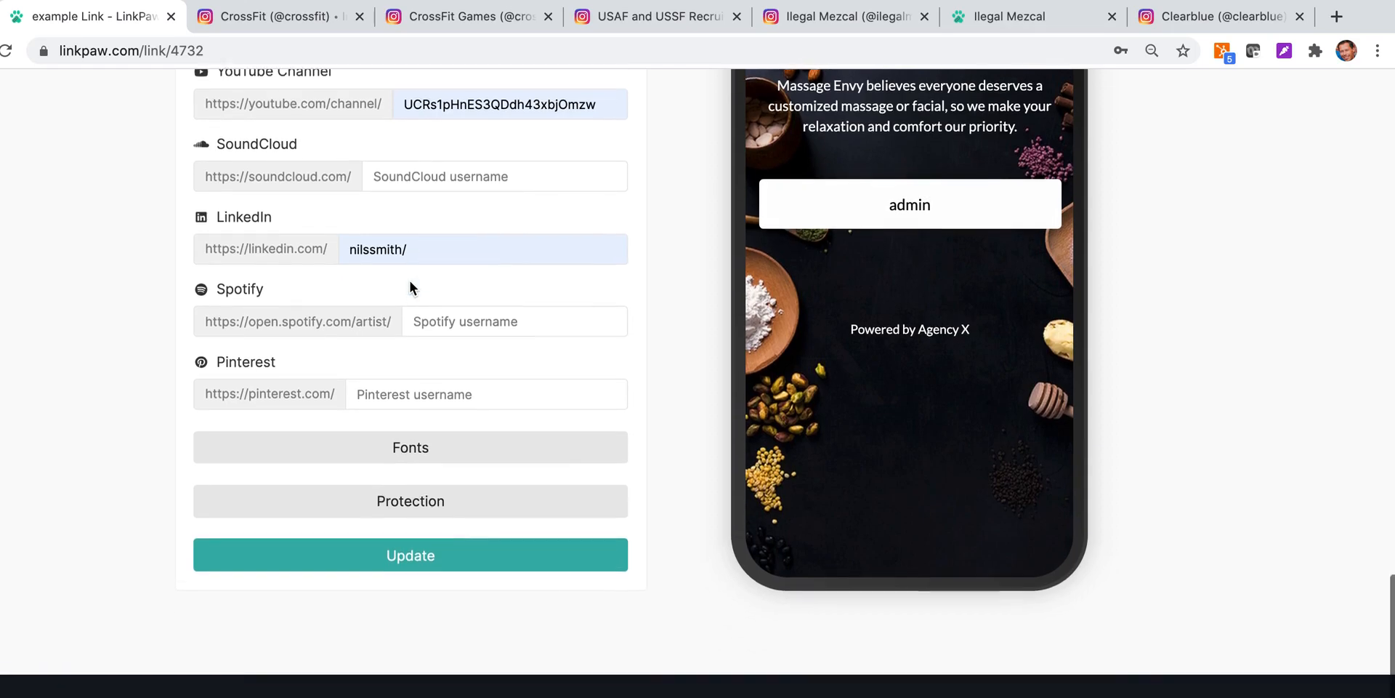
left_click(462, 545)
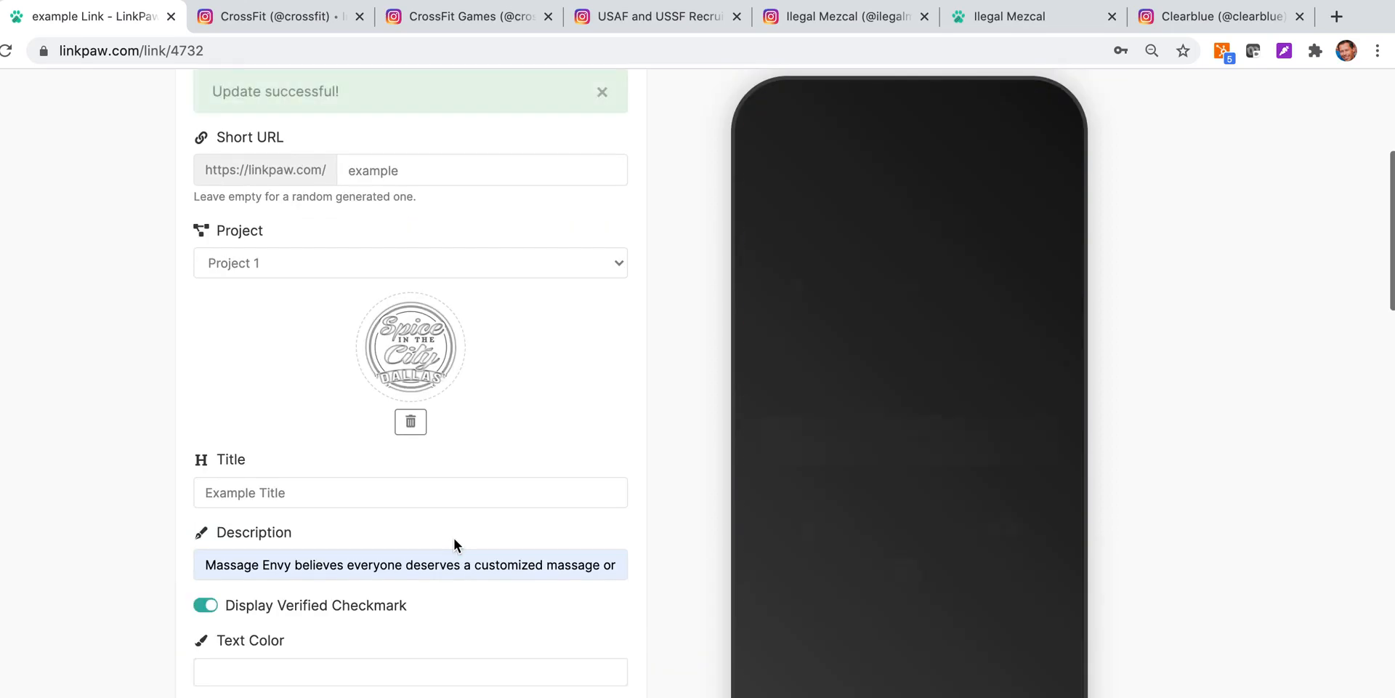
- Check the social icons in the preview, collapse the social settings, and examine the font choices for the page
scroll(878, 469, "down", 3)
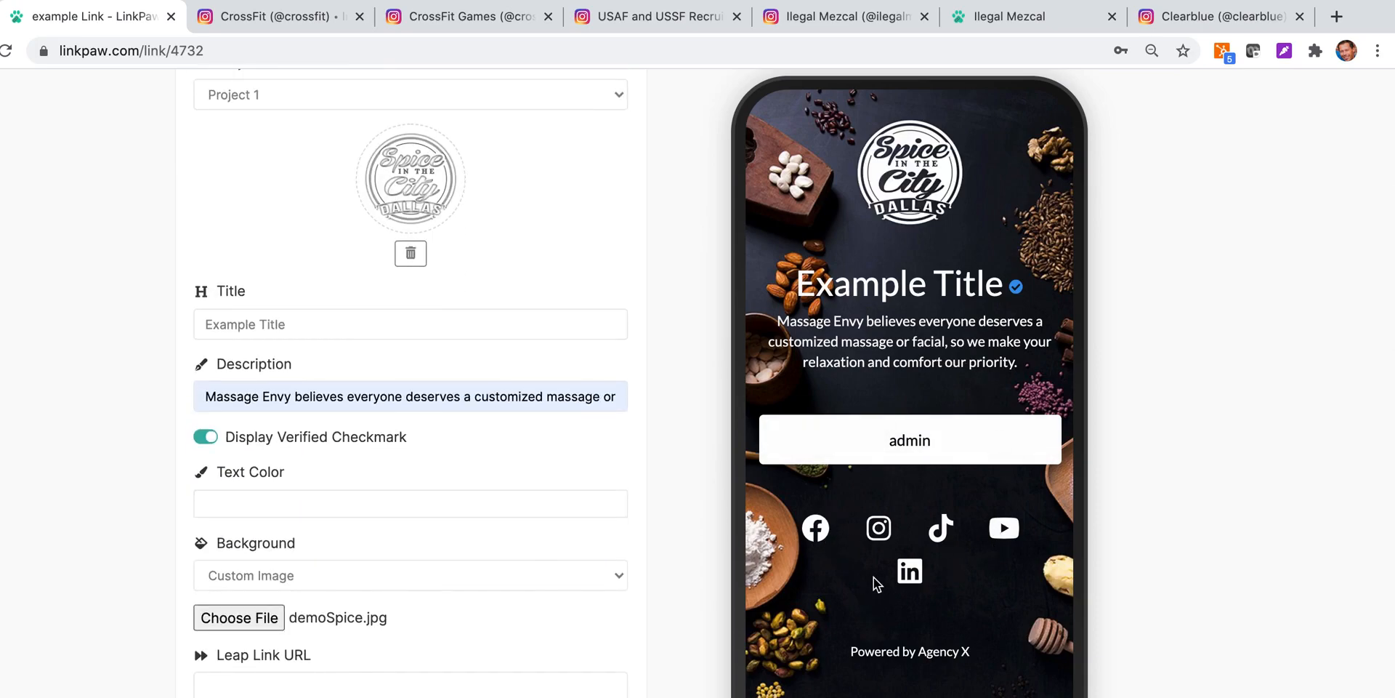
scroll(455, 543, "down", 5)
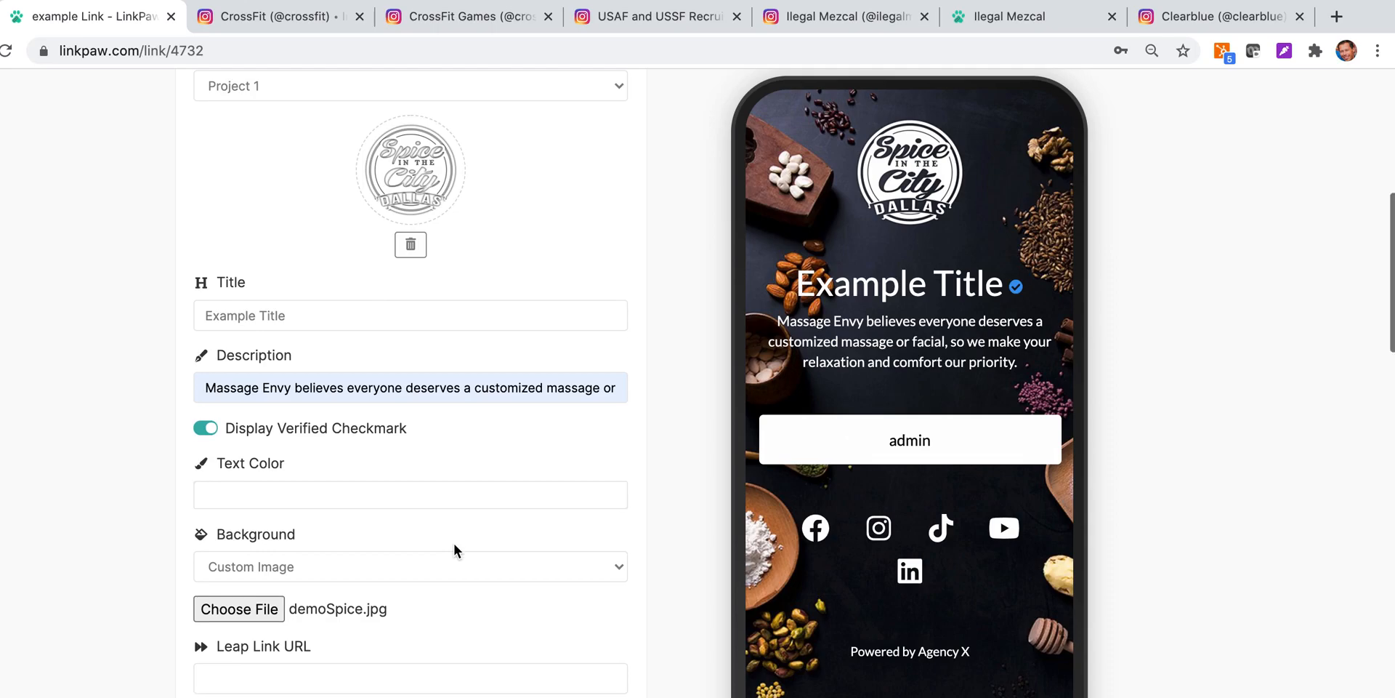
scroll(455, 544, "down", 3)
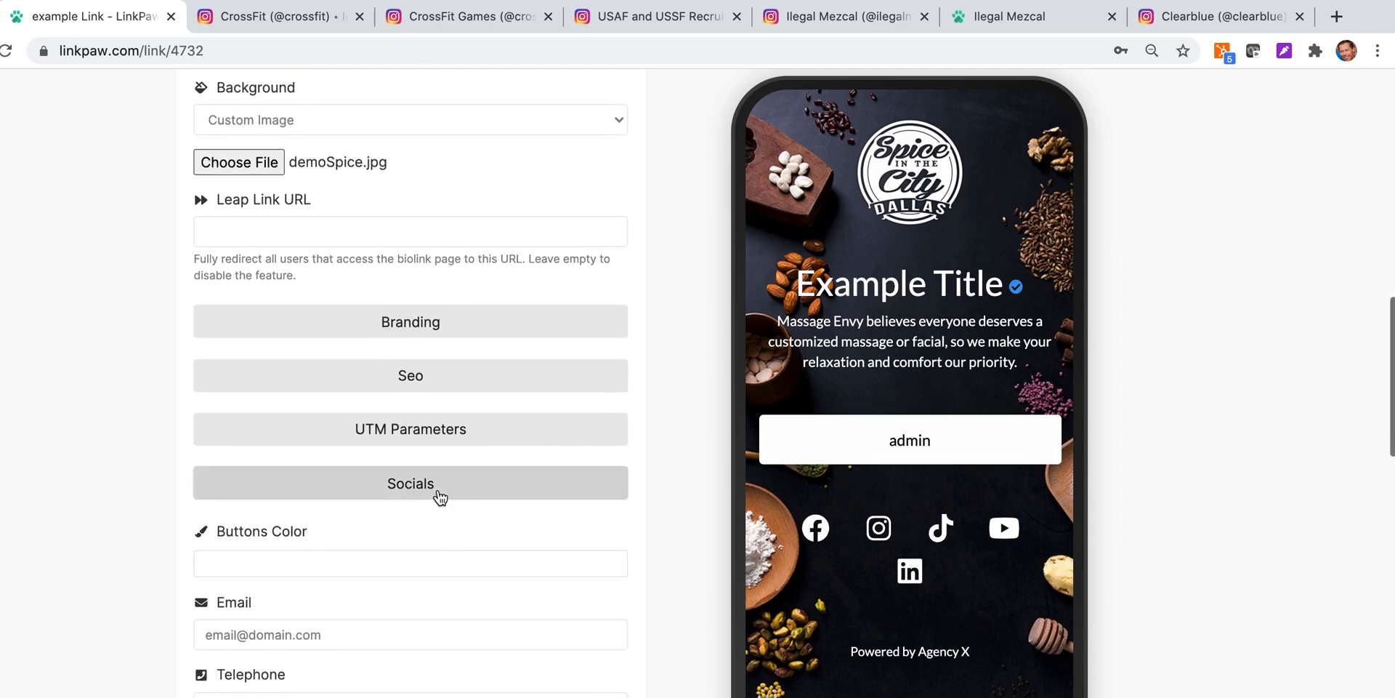
left_click(440, 496)
scroll(440, 497, "down", 3)
left_click(436, 396)
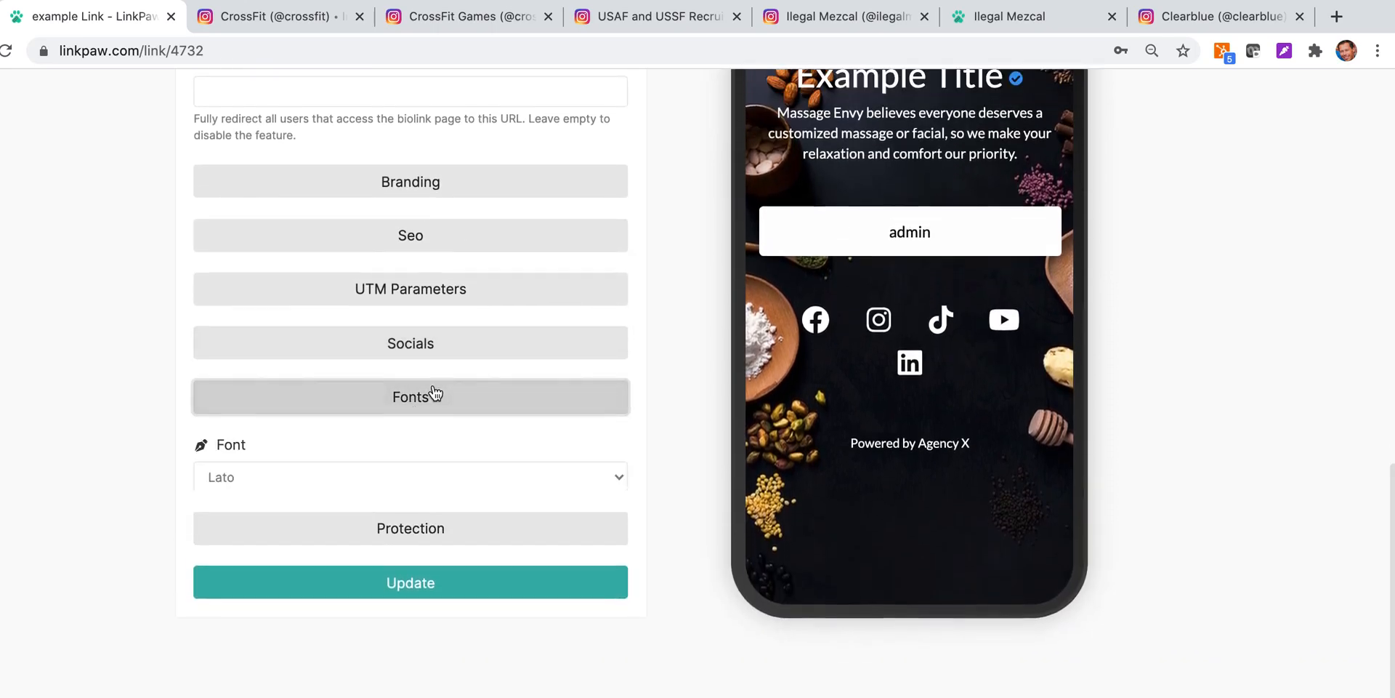
left_click(417, 474)
left_click(417, 390)
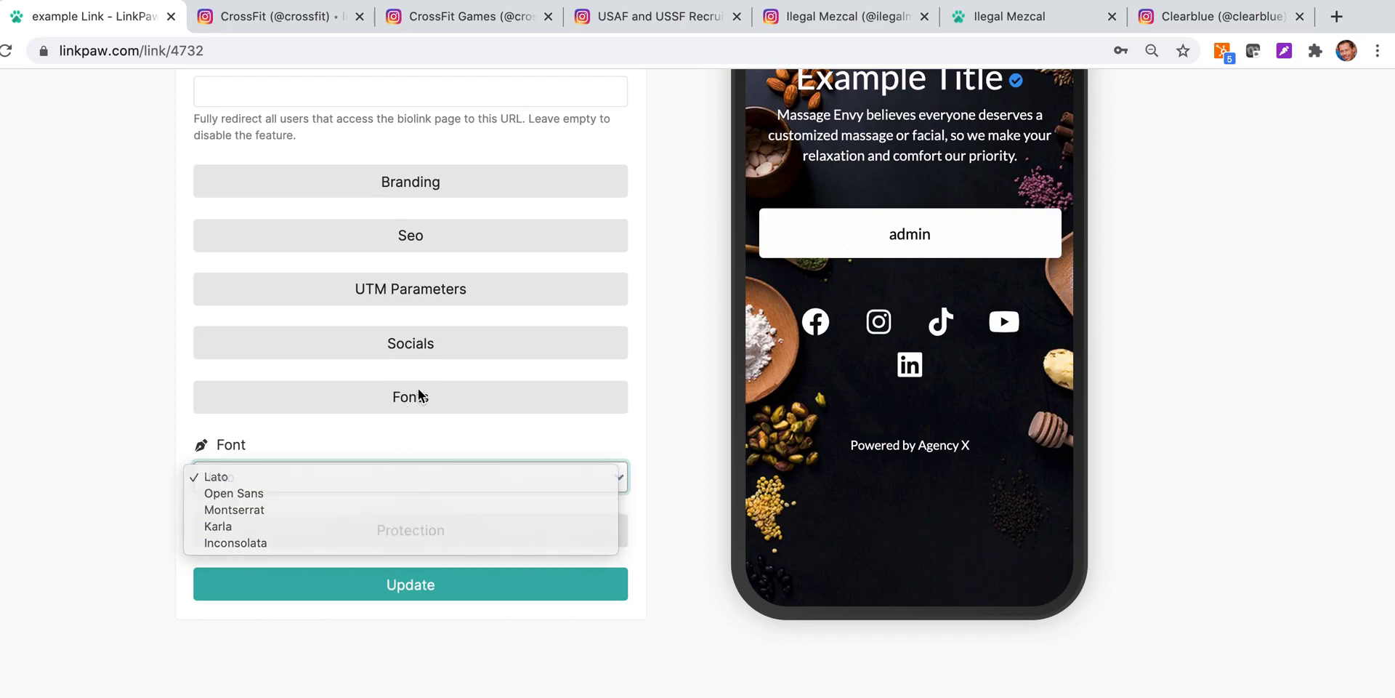
left_click(422, 398)
- Examine the password protection option, try turning on the sensitive content warning, turn it back off, and collapse the protection settings
left_click(429, 447)
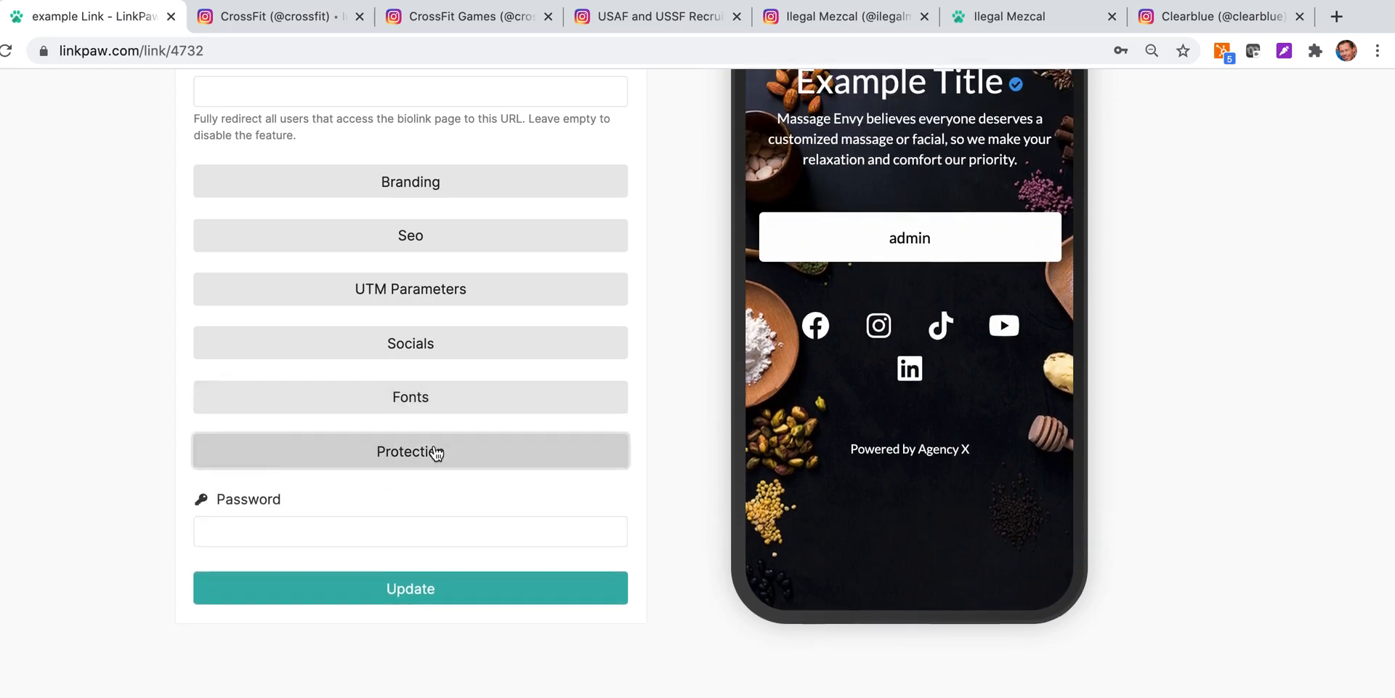
scroll(436, 454, "down", 3)
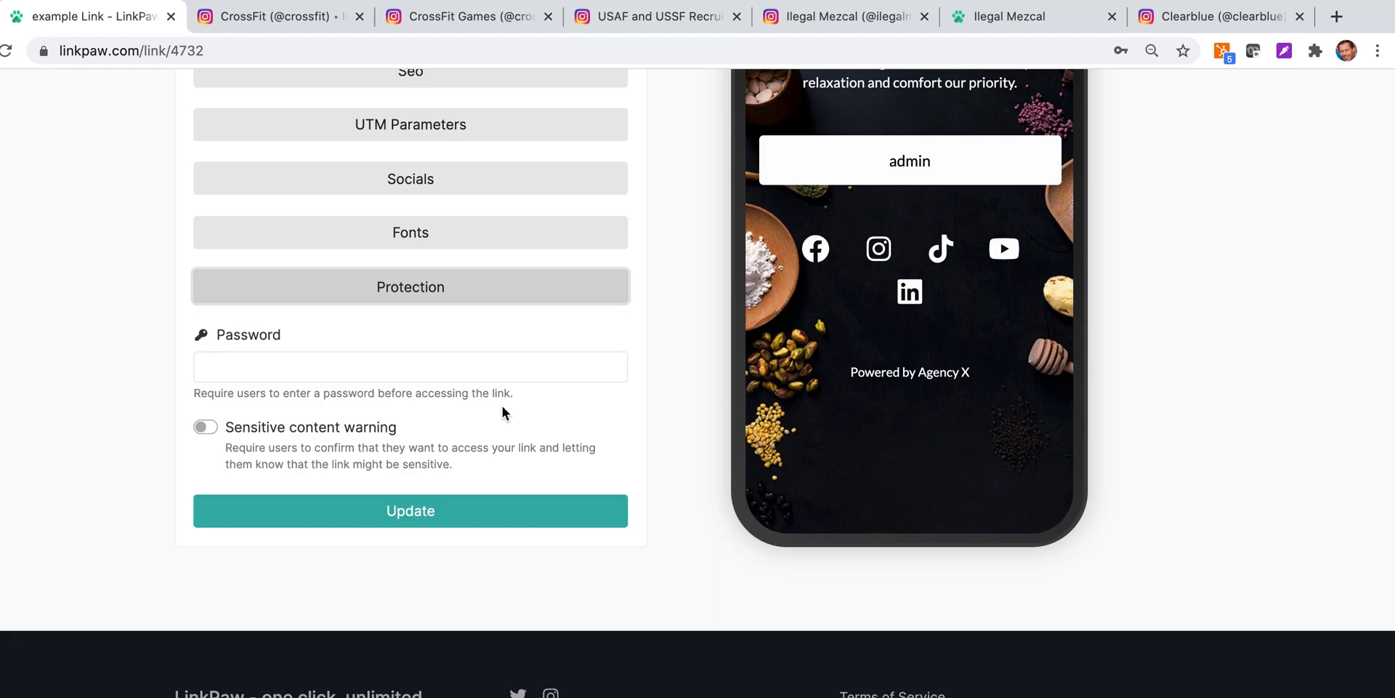
left_click(210, 430)
left_click(210, 430)
left_click(254, 372)
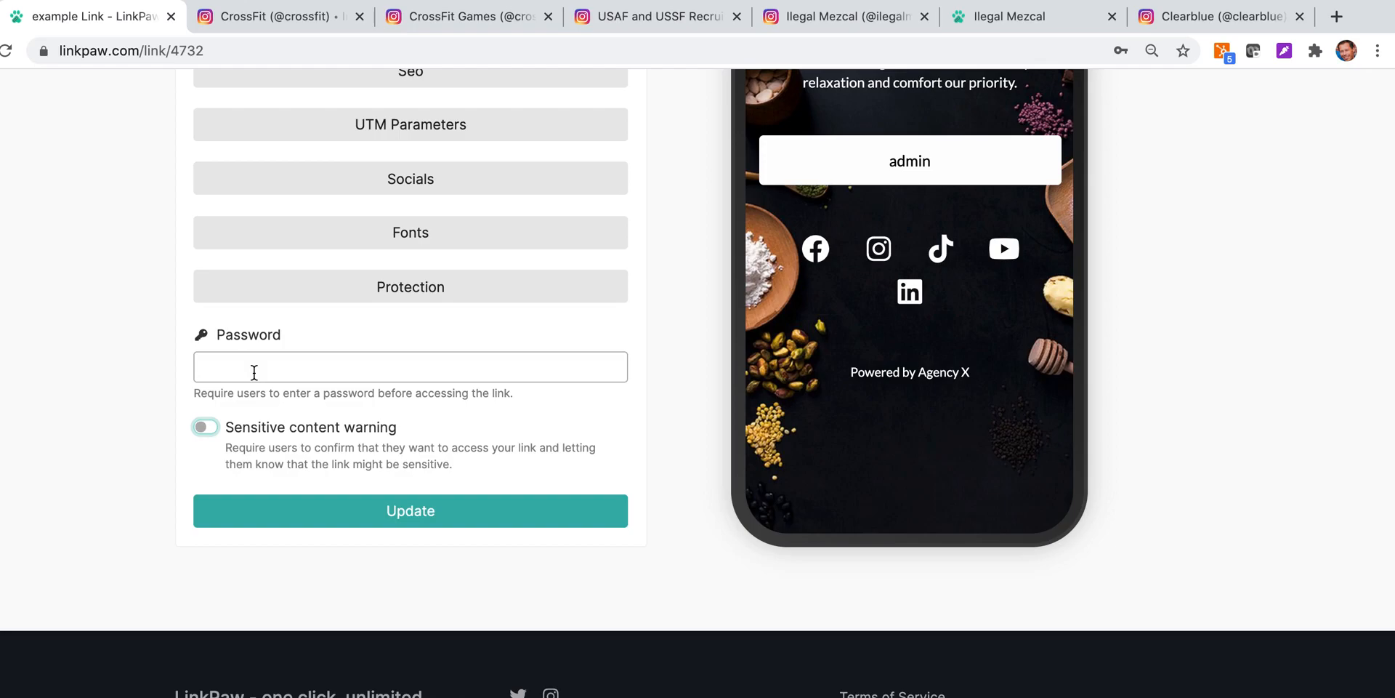
scroll(740, 281, "up", 5)
scroll(740, 281, "down", 3)
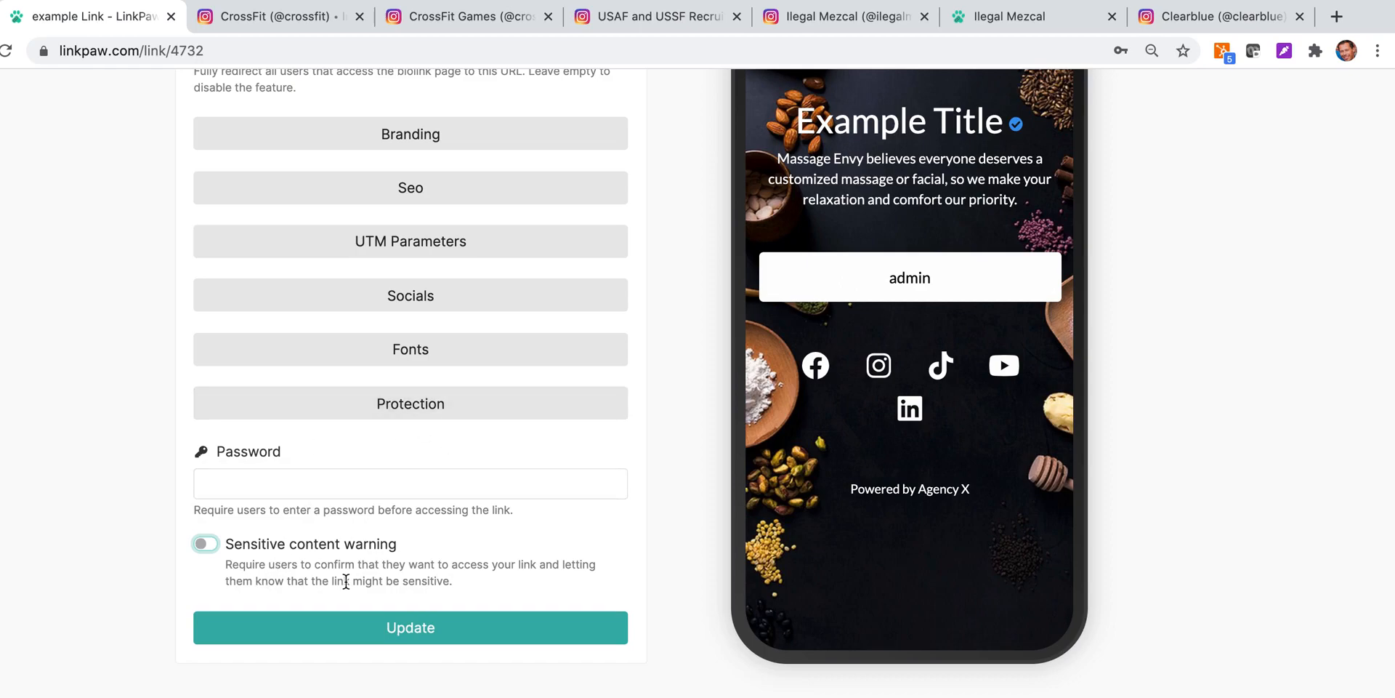
left_click(430, 424)
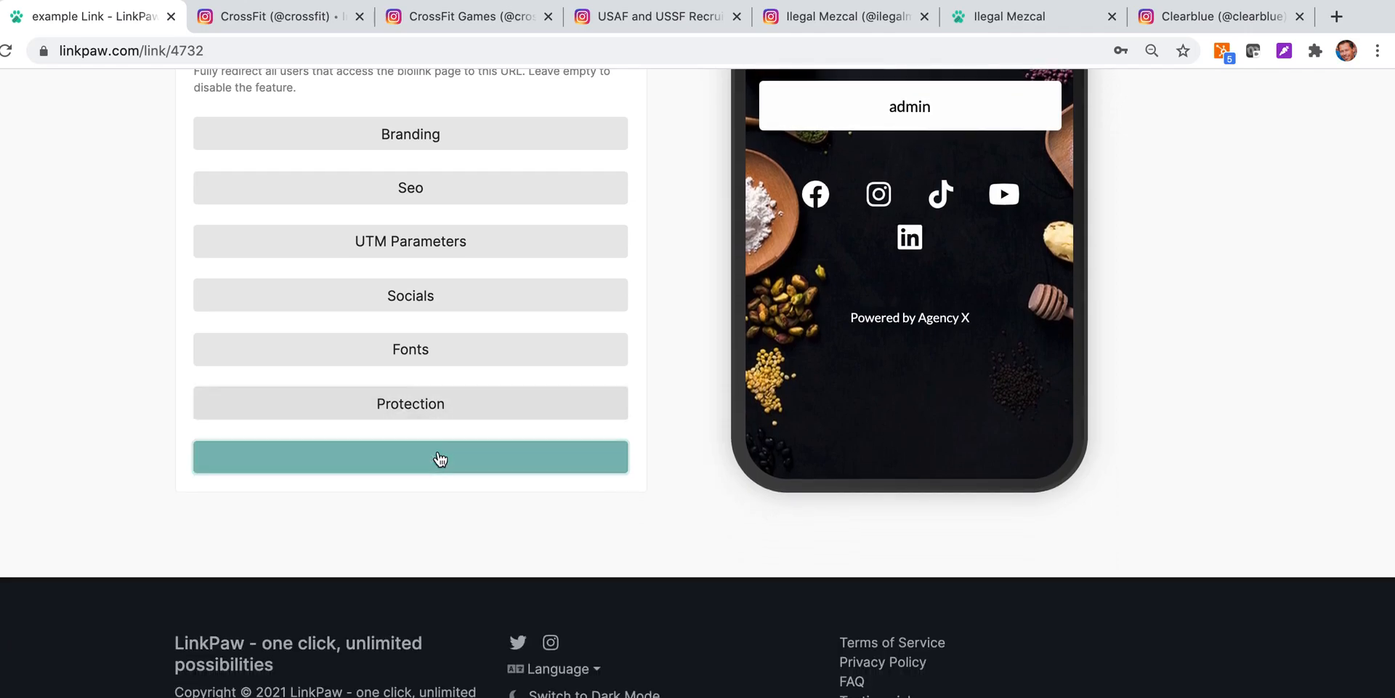
- Update the biolink page and review its settings sections and preview
left_click(439, 458)
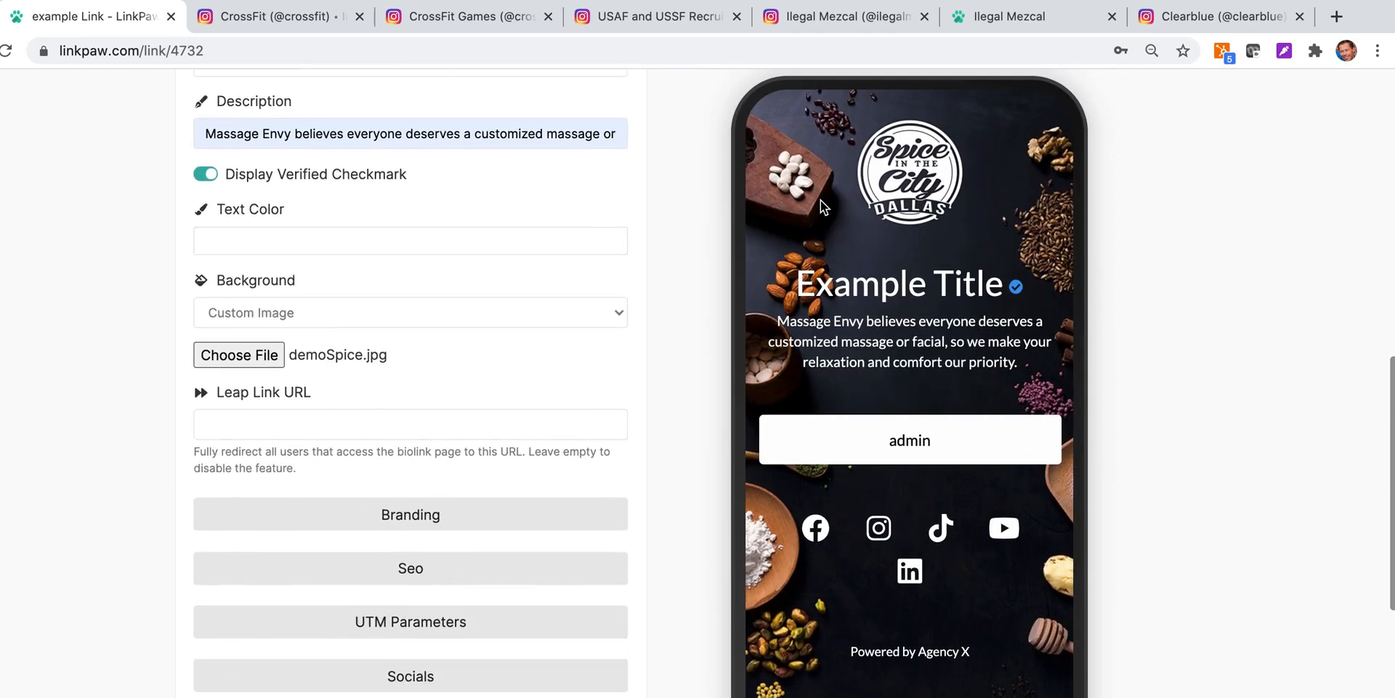
scroll(341, 391, "down", 5)
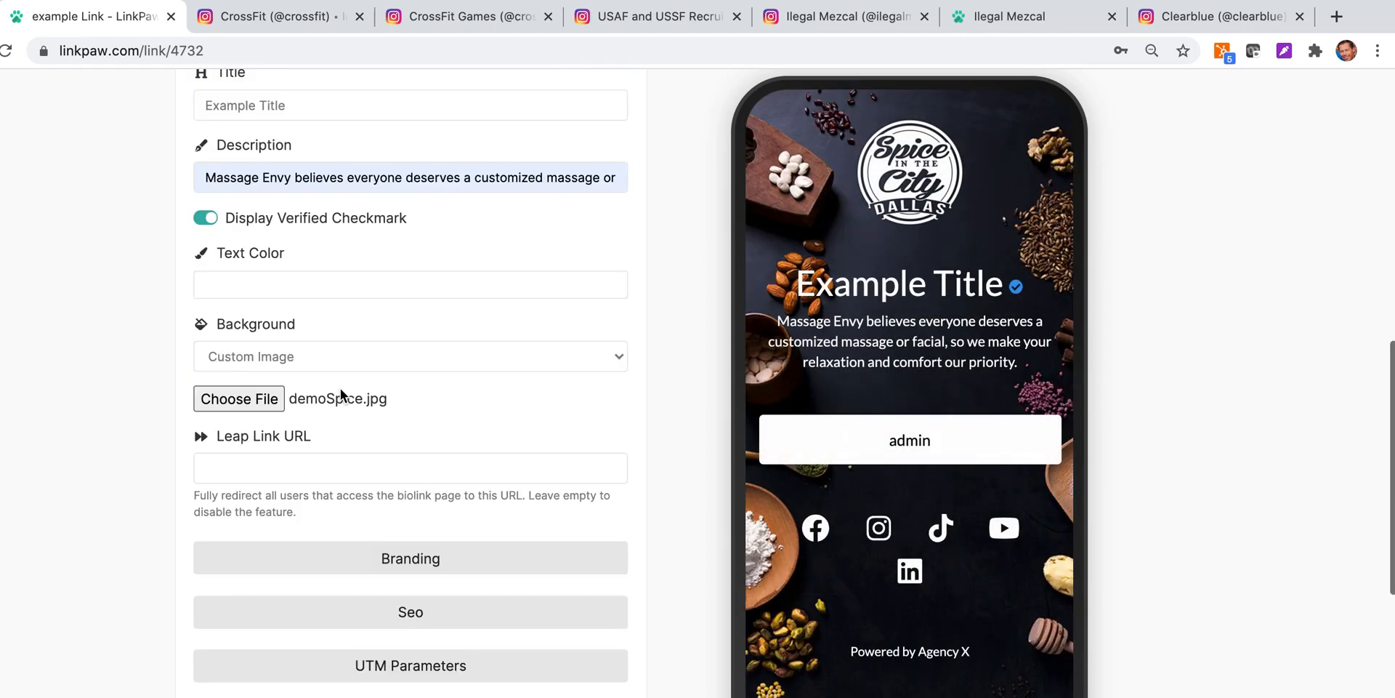
scroll(340, 388, "down", 2)
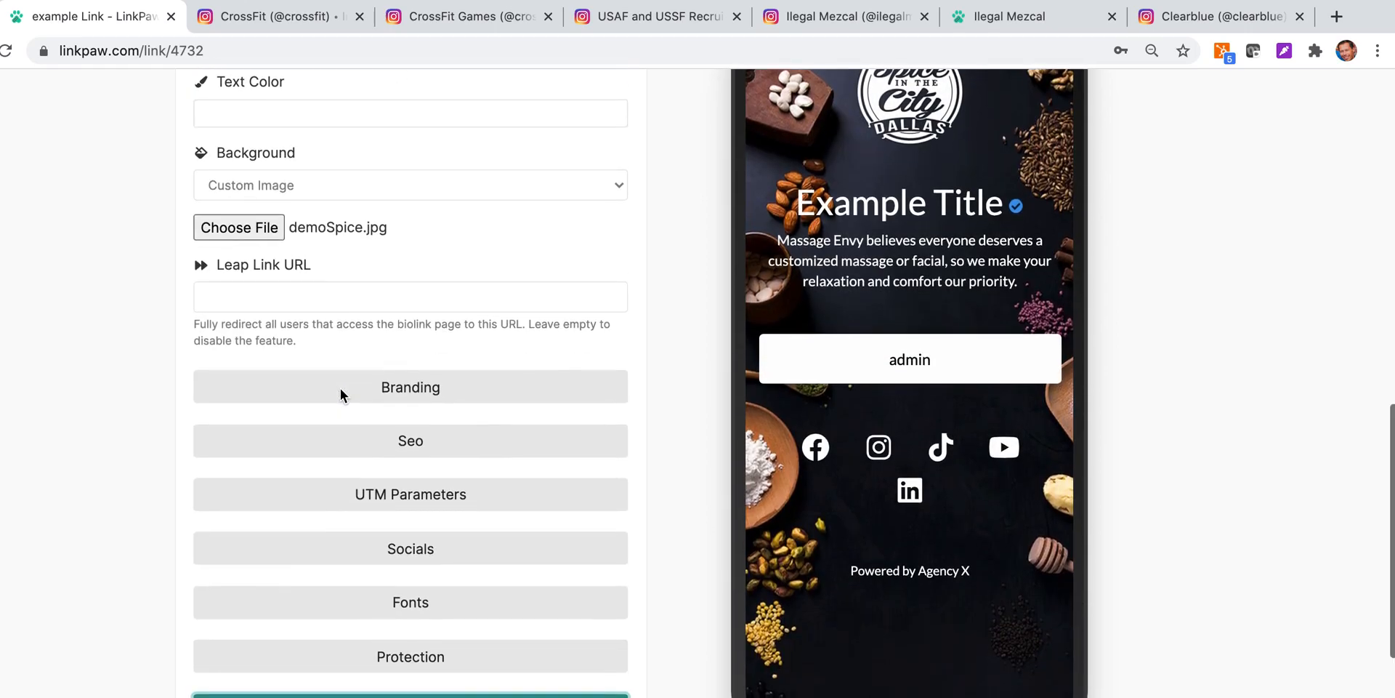
scroll(340, 388, "down", 2)
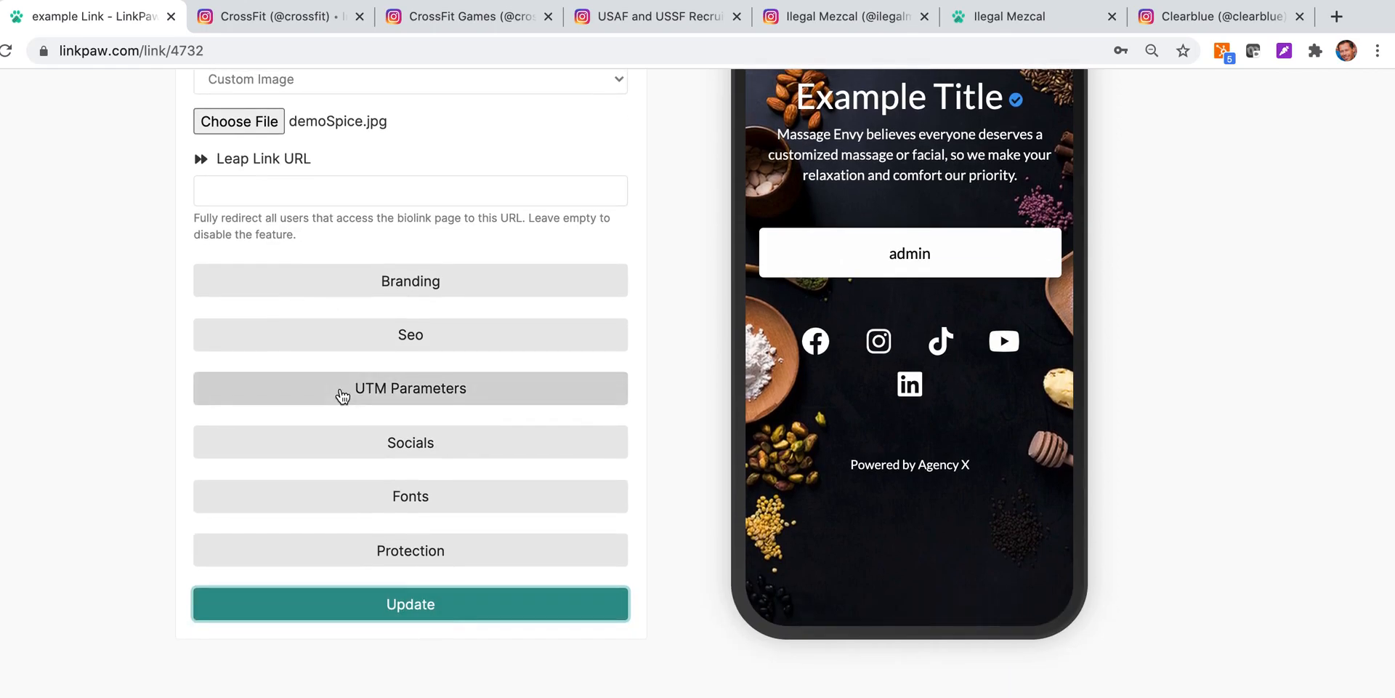
scroll(340, 390, "up", 10)
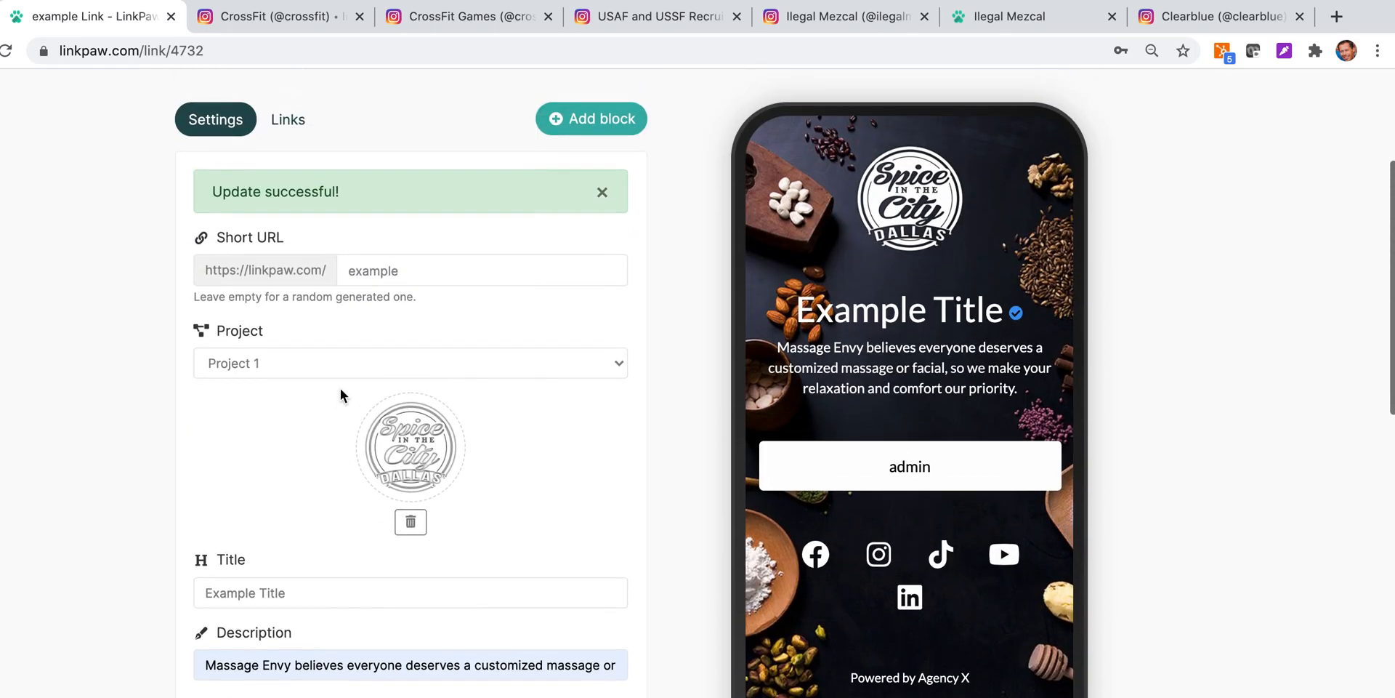
scroll(557, 393, "up", 3)
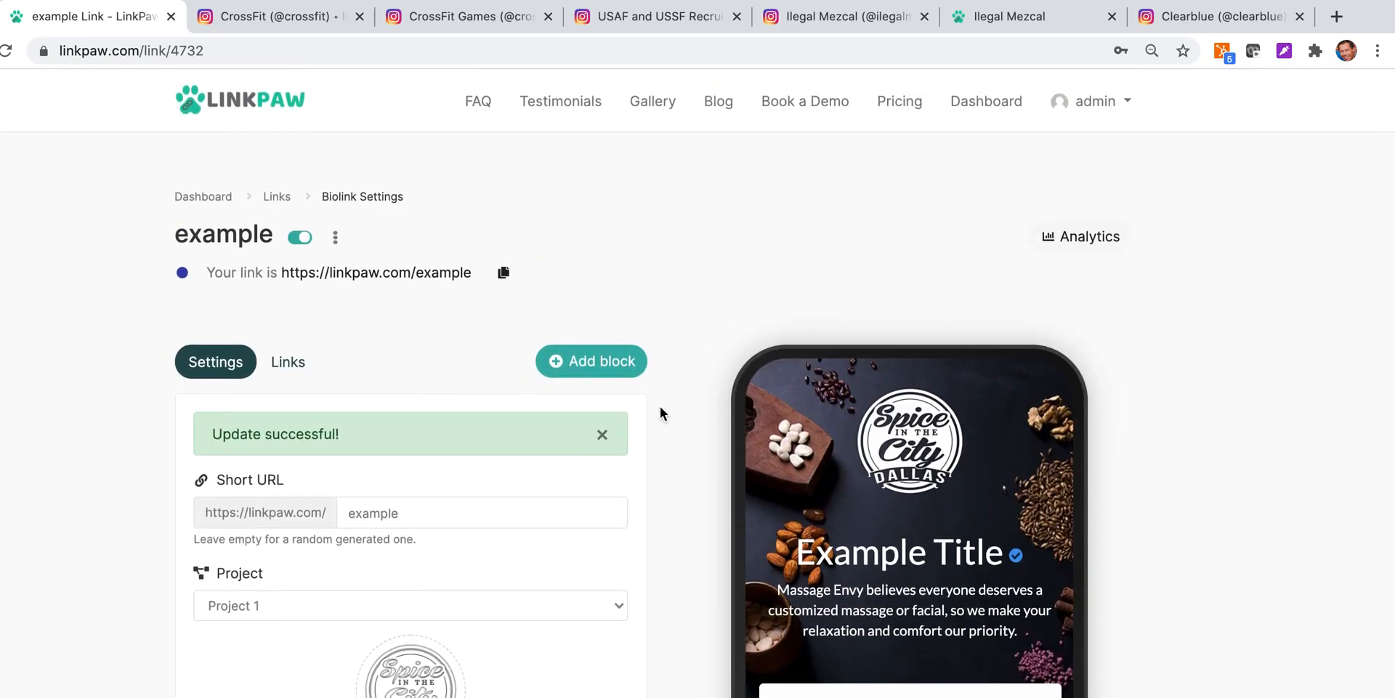
- Go to the account's Pixels page and begin a new tracking pixel named Facebook
left_click(1115, 103)
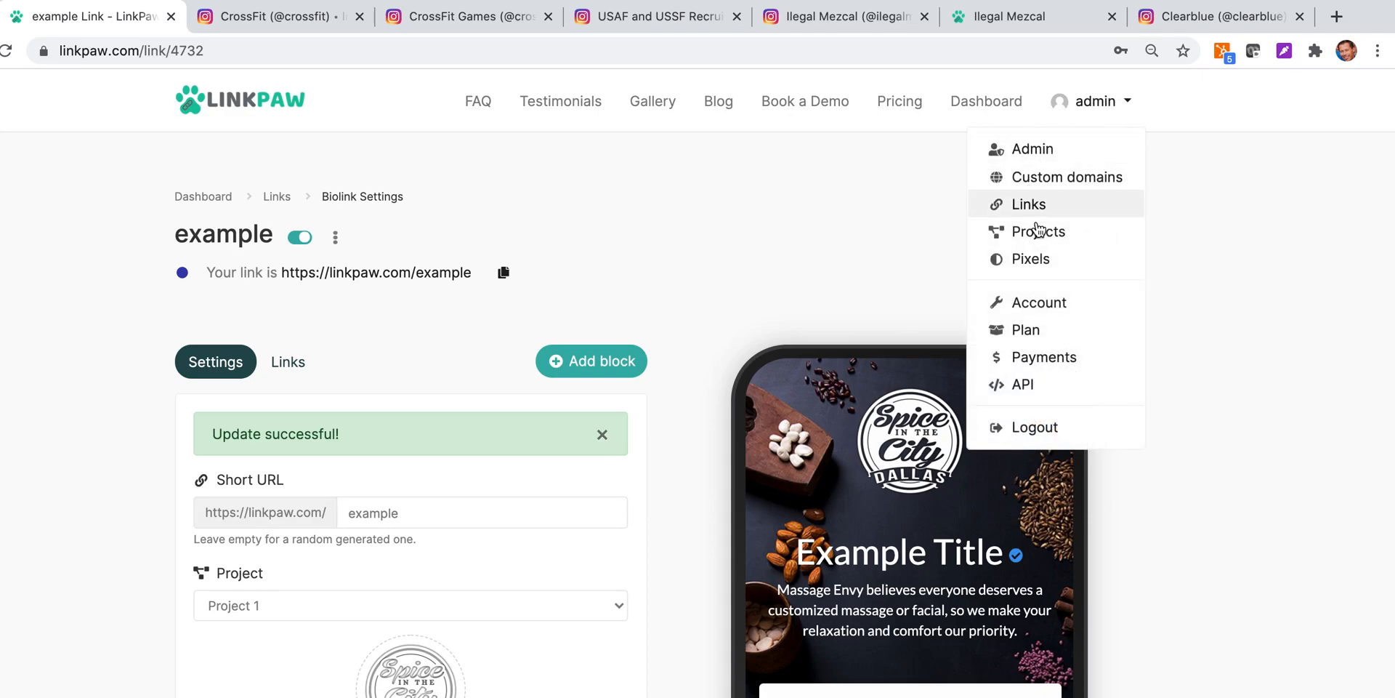
left_click(1046, 259)
scroll(422, 321, "down", 2)
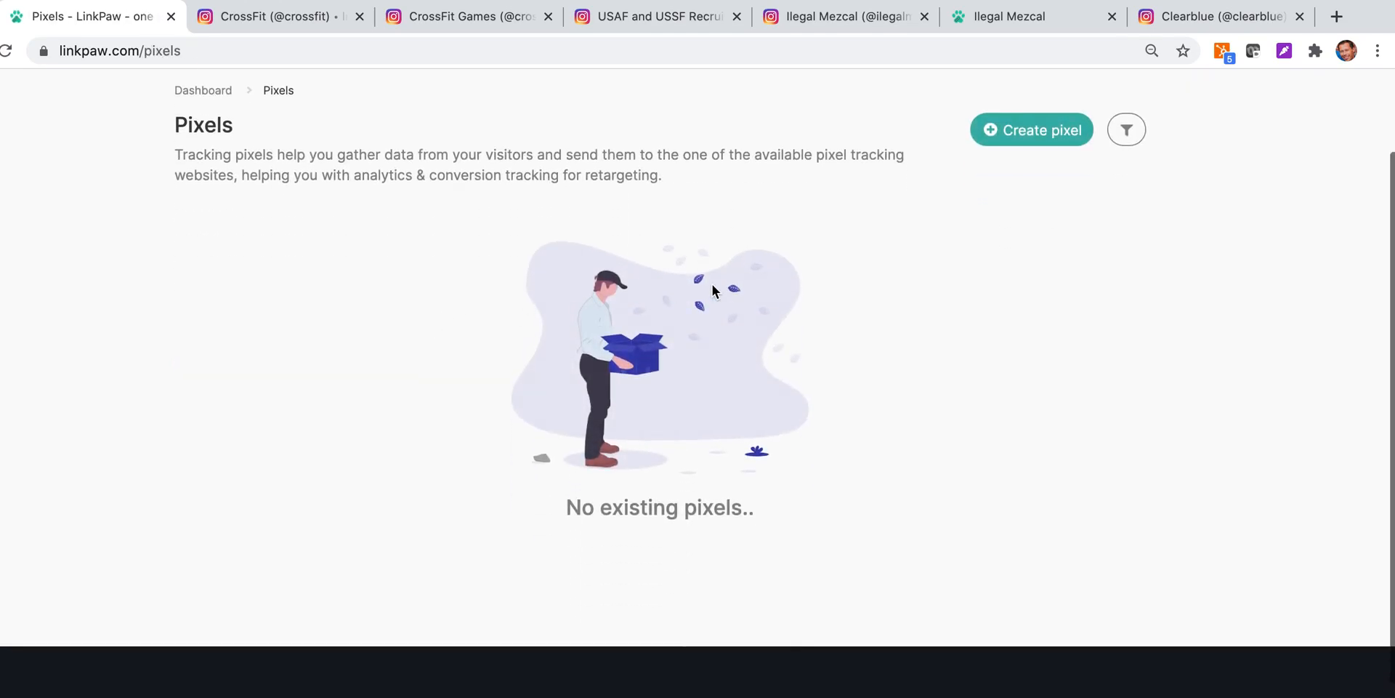
left_click(1010, 129)
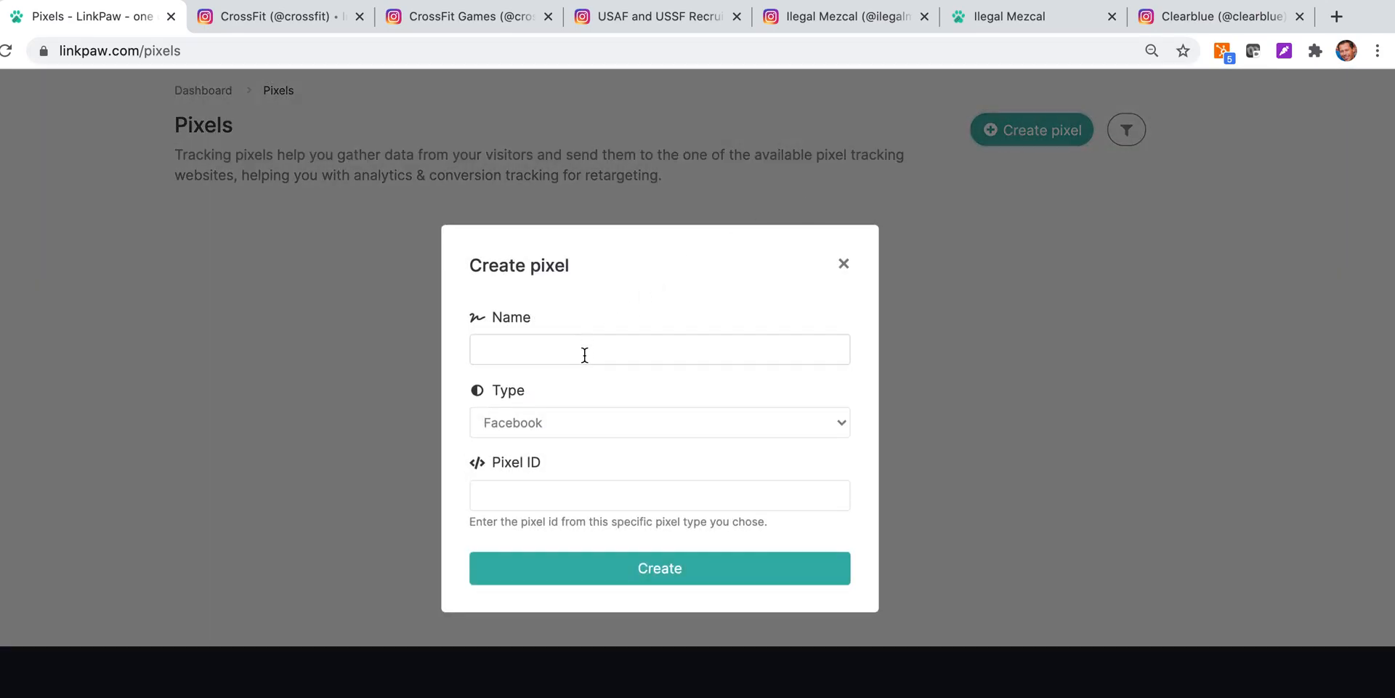
left_click(561, 339)
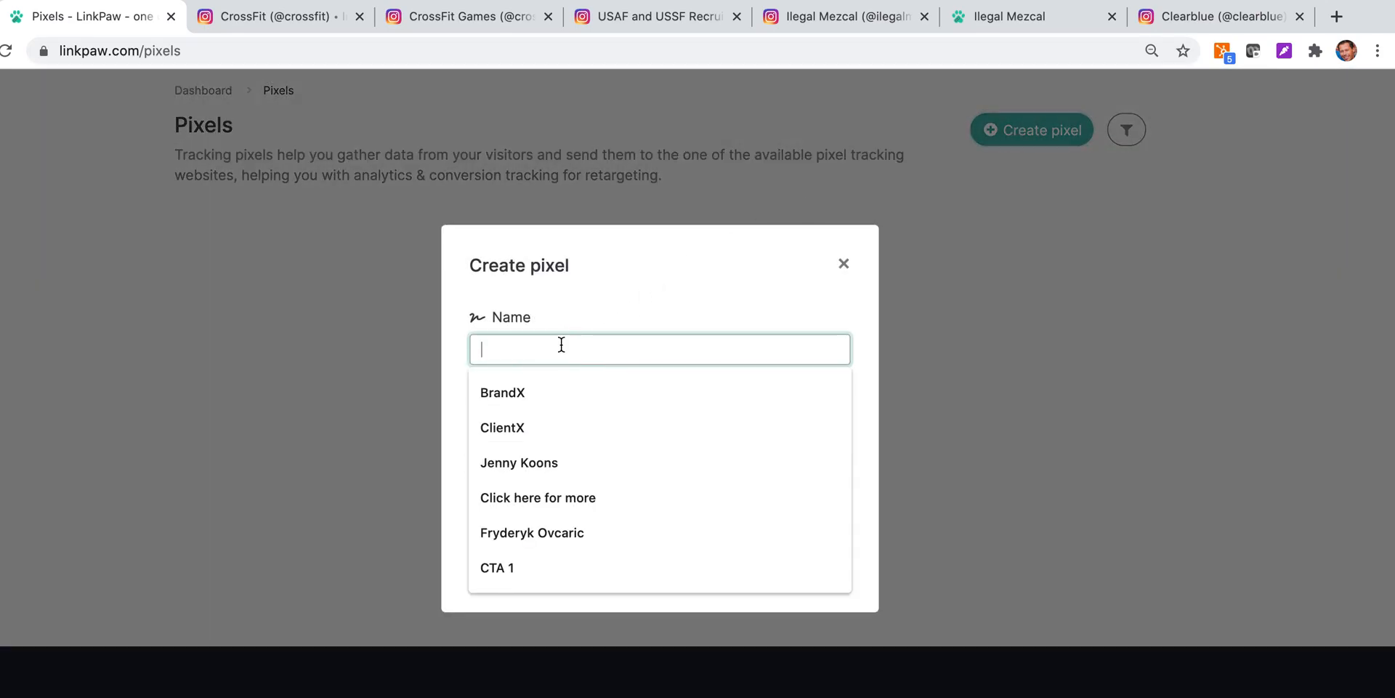
left_click(574, 319)
left_click(567, 337)
type("fac")
left_click(554, 425)
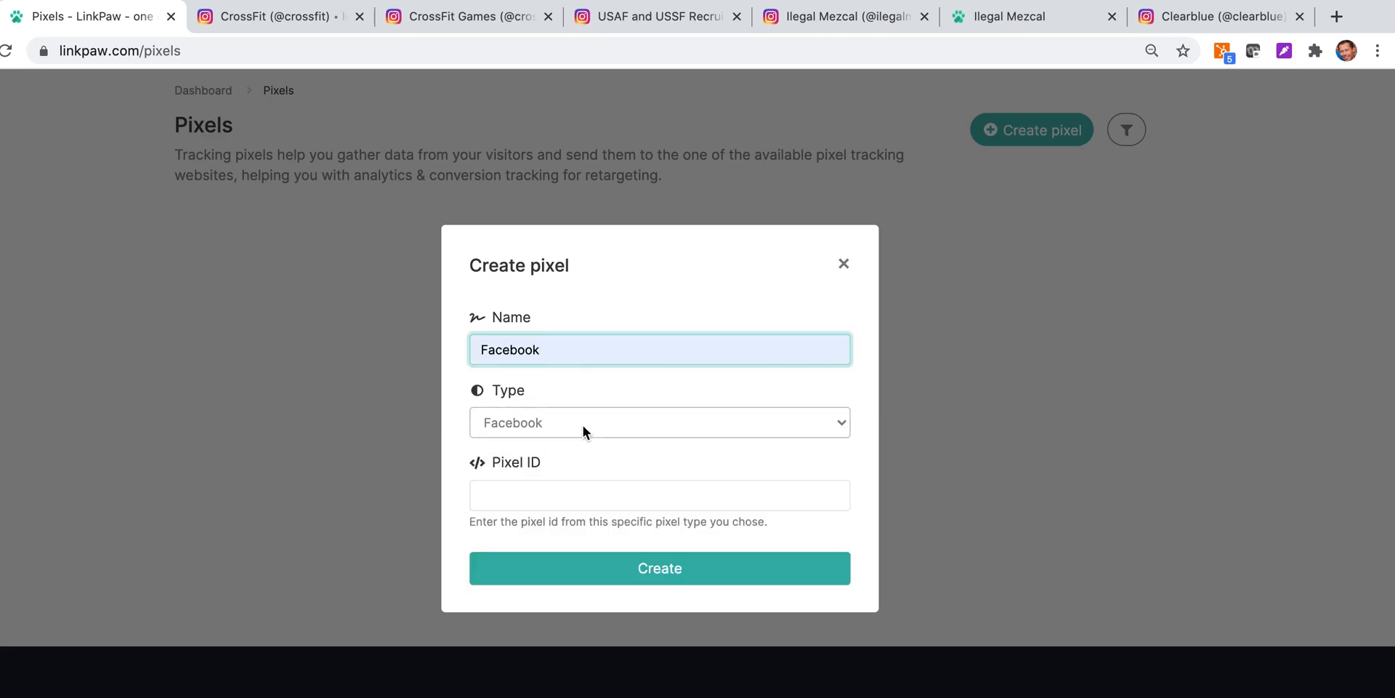
left_click(582, 425)
left_click(561, 421)
left_click(567, 494)
left_click(564, 536)
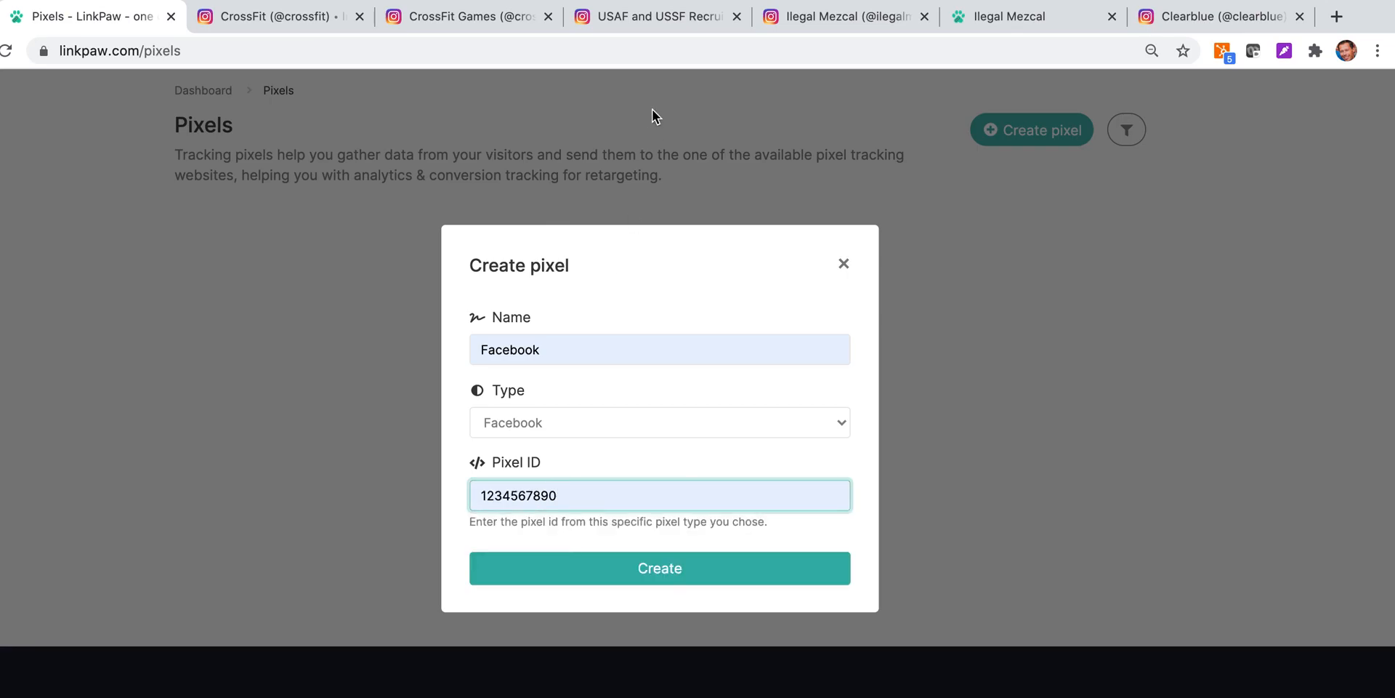
left_click(672, 574)
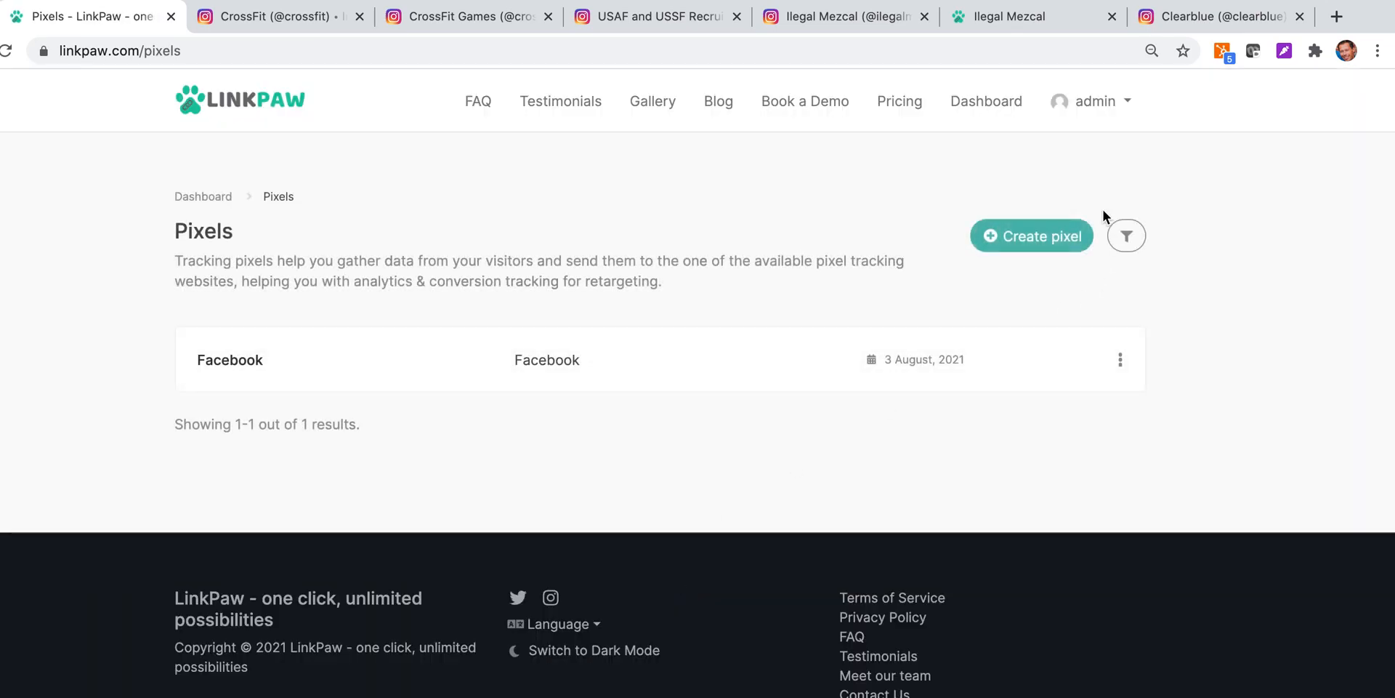
left_click(1060, 242)
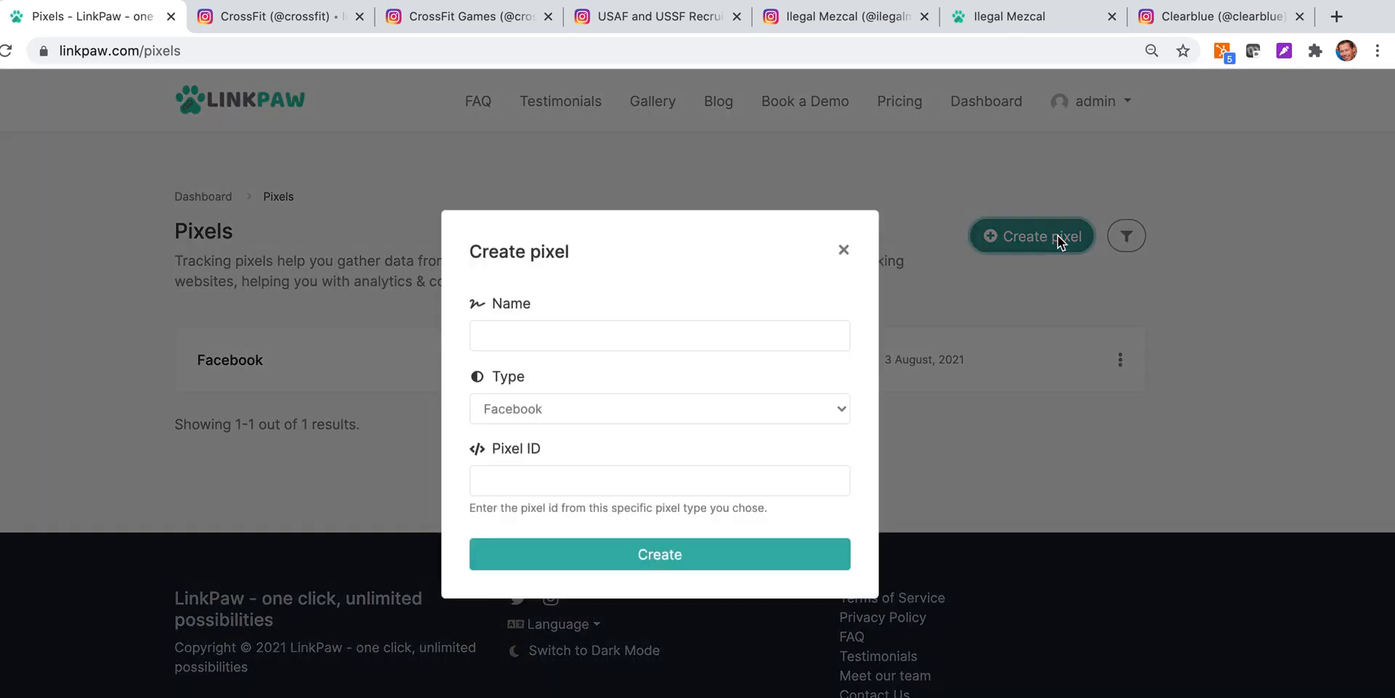
left_click(667, 344)
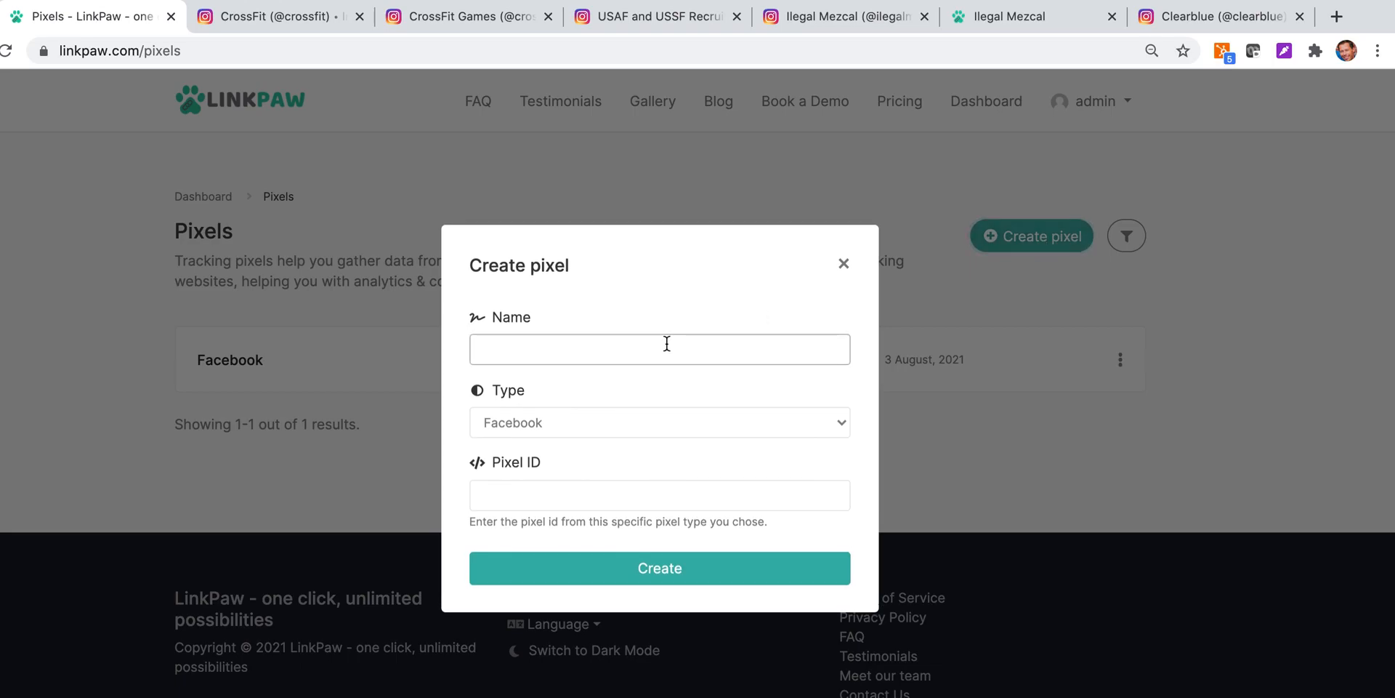
type("gO")
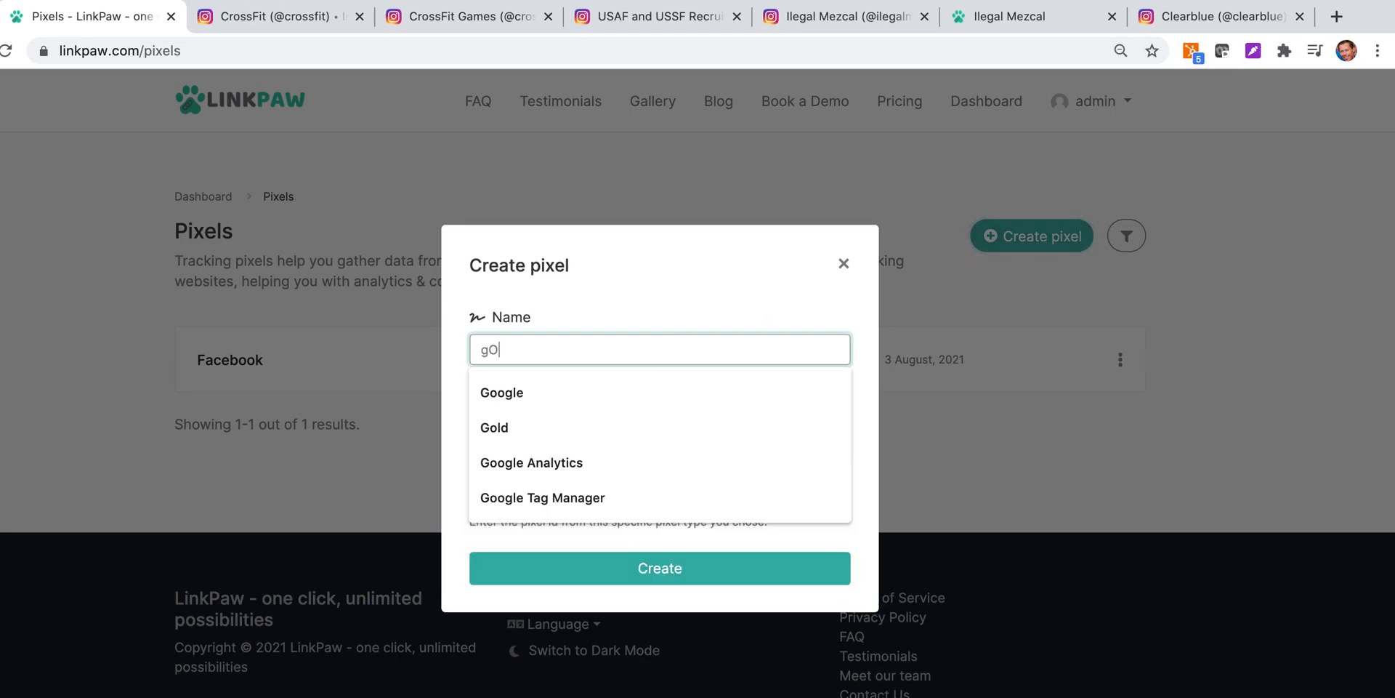
left_click(635, 463)
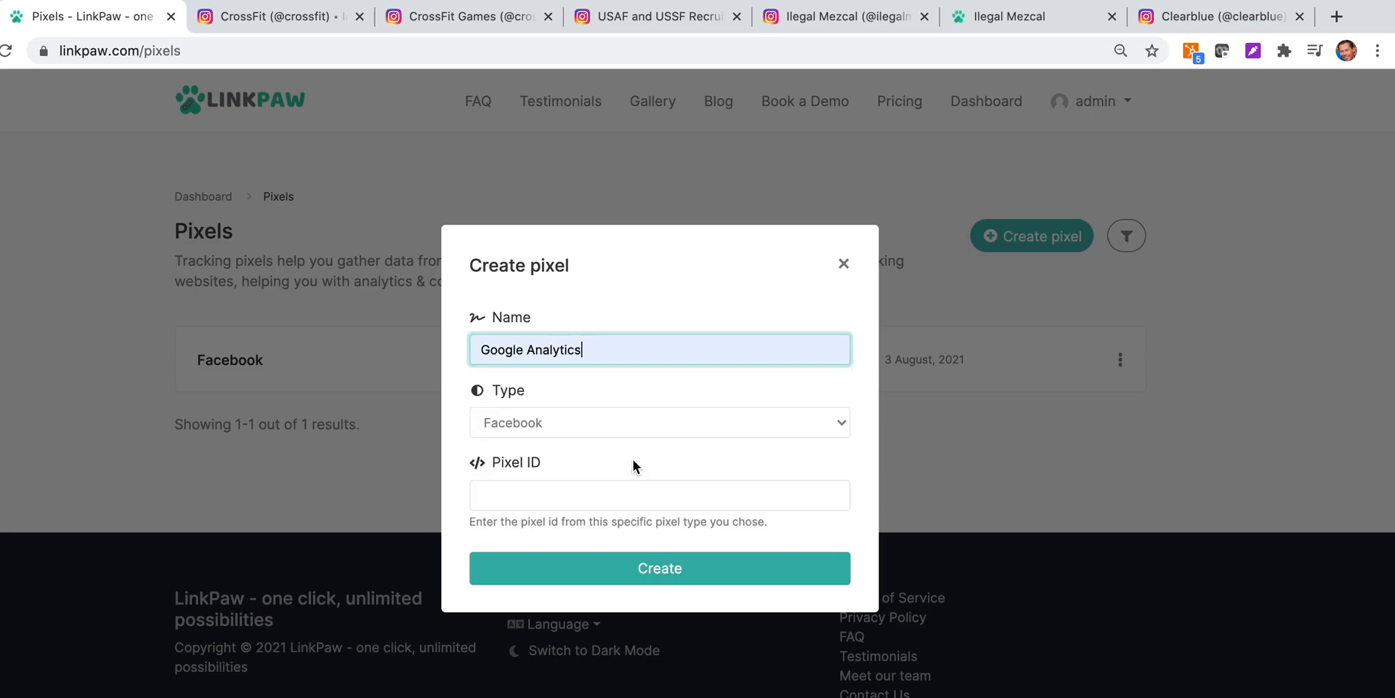
left_click(585, 429)
left_click(580, 438)
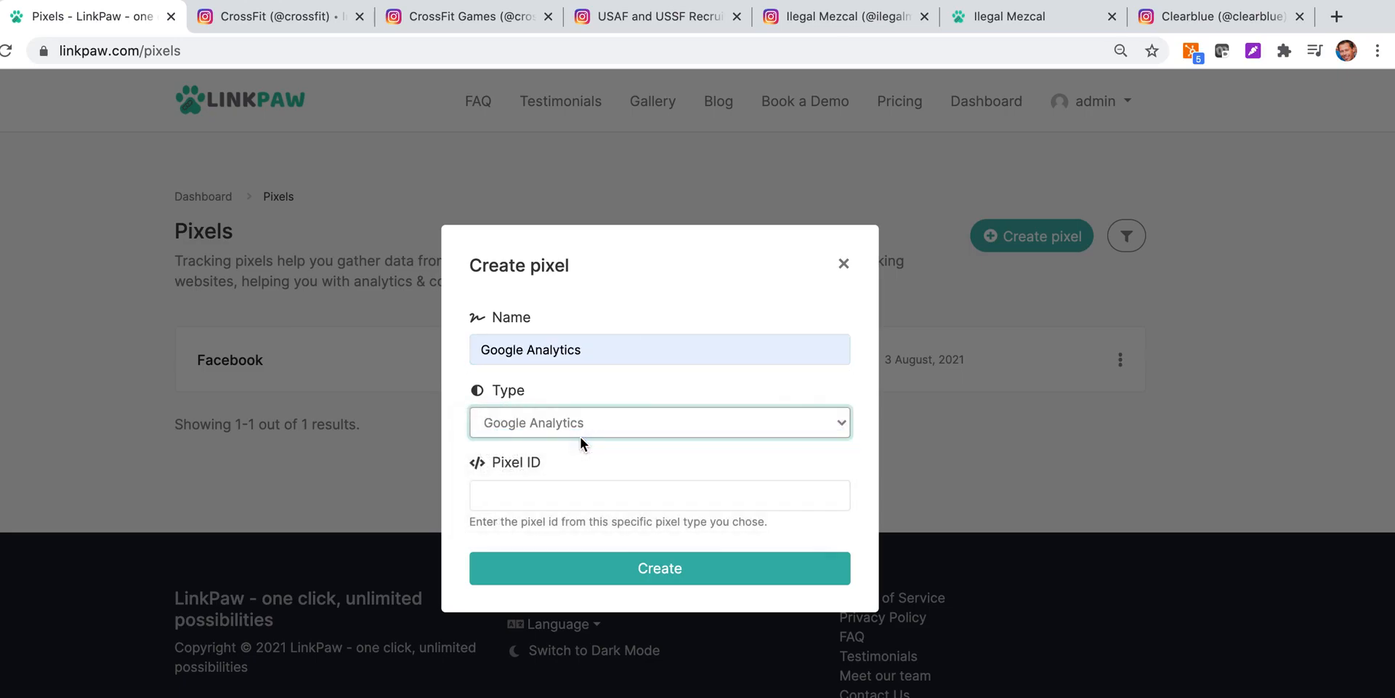
left_click(573, 486)
left_click(559, 529)
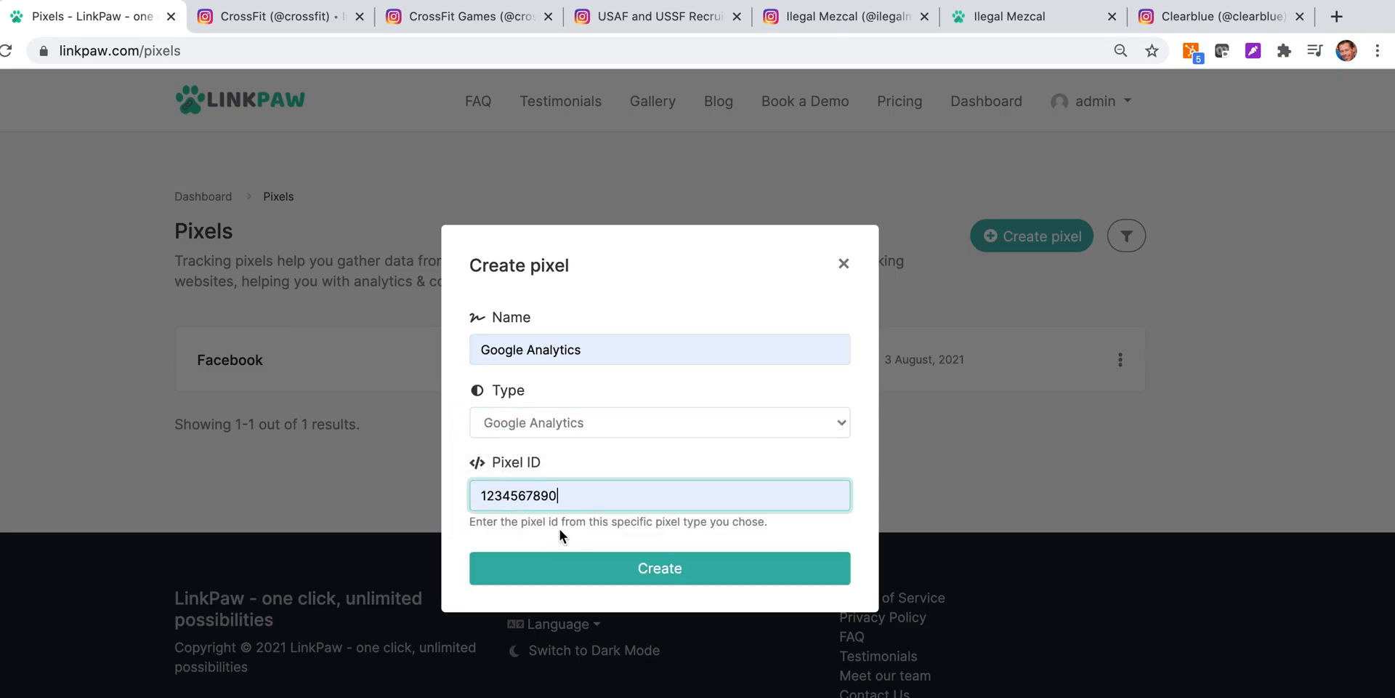
left_click(653, 583)
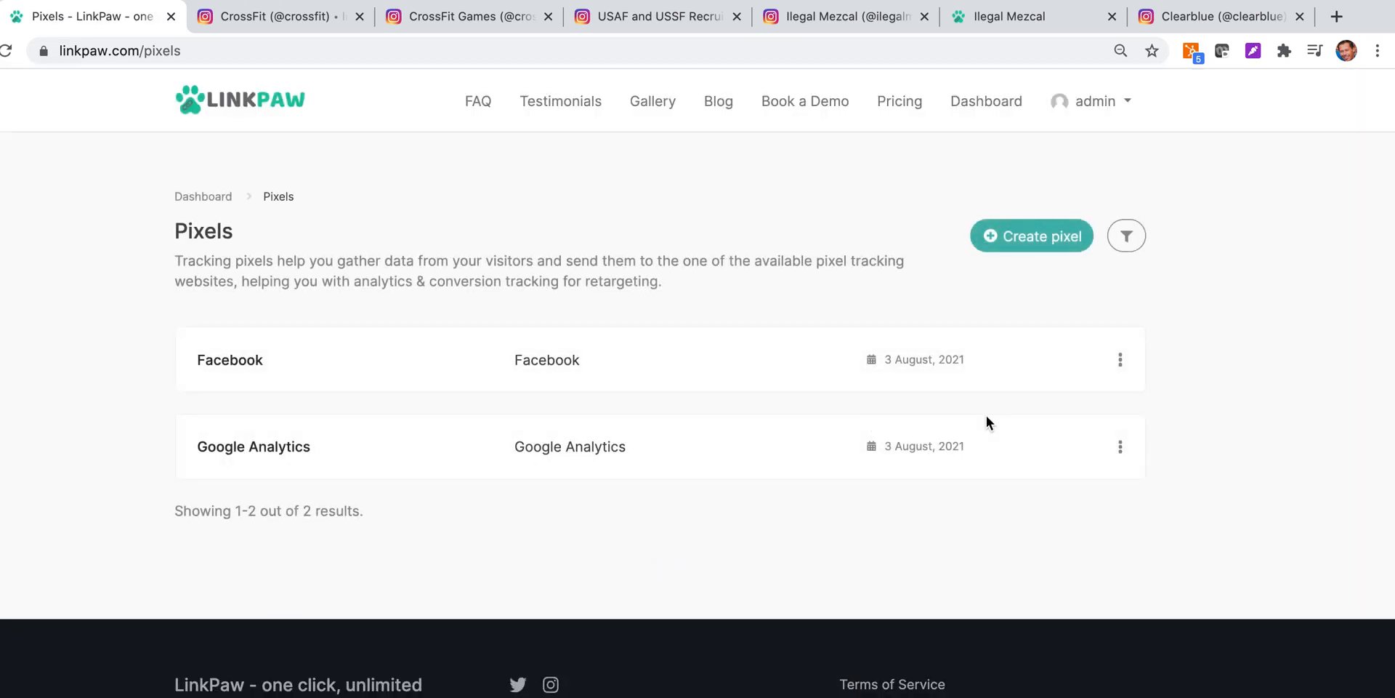
- Examine the pixel types offered for another new pixel and close the form without creating one
left_click(1045, 242)
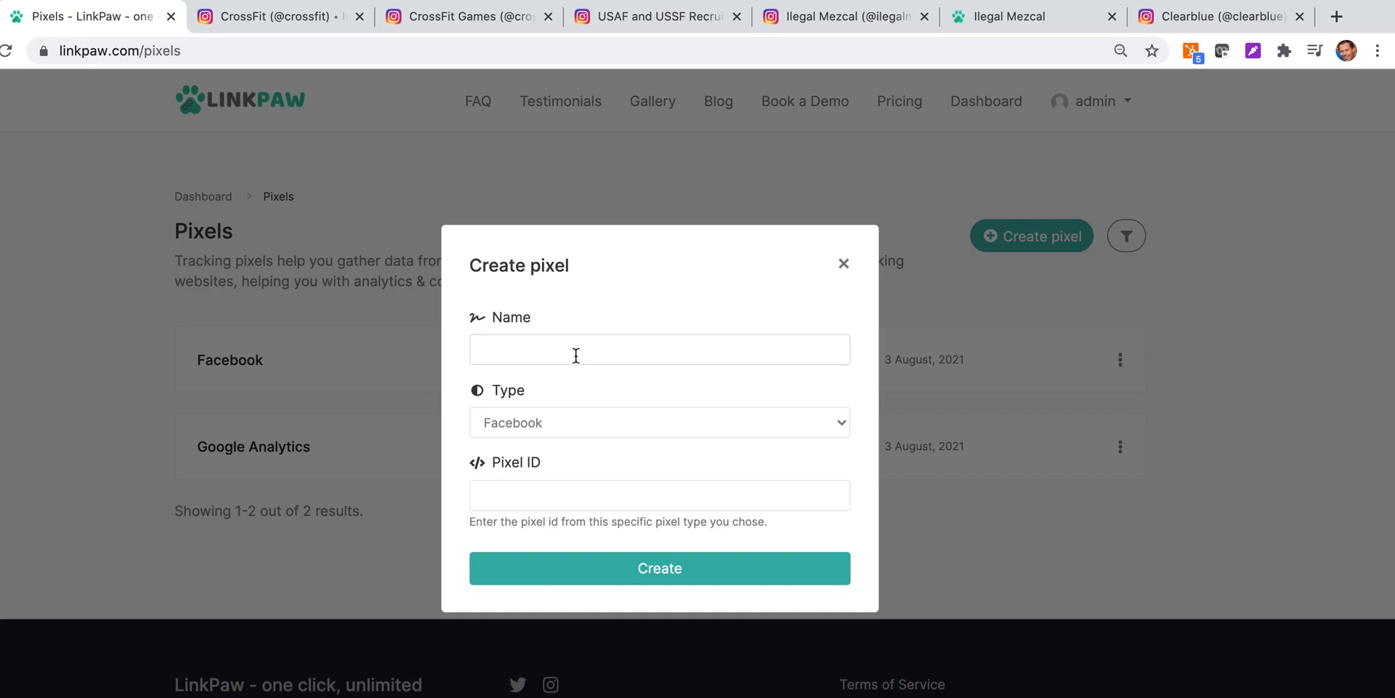
left_click(585, 423)
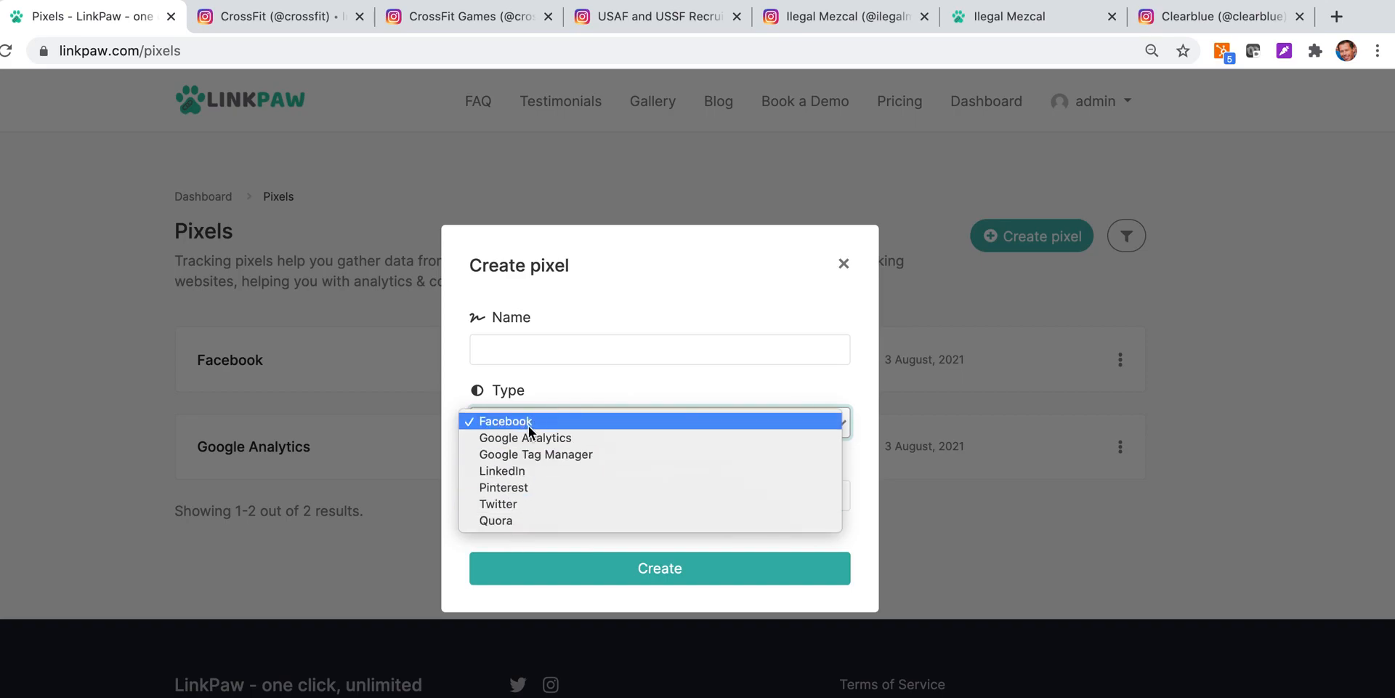
left_click(842, 264)
left_click(845, 263)
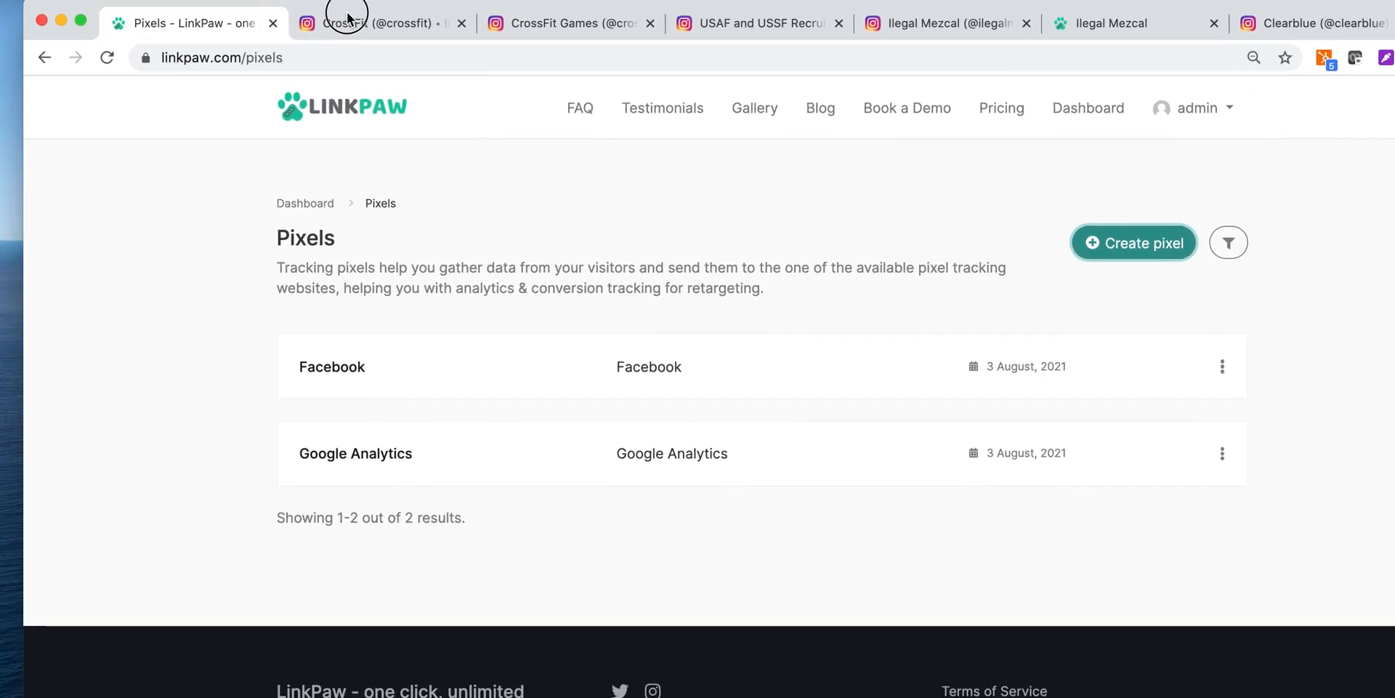
- Return to the example biolink's settings and enable both the Facebook and Google Analytics pixels for the page
left_click(20, 53)
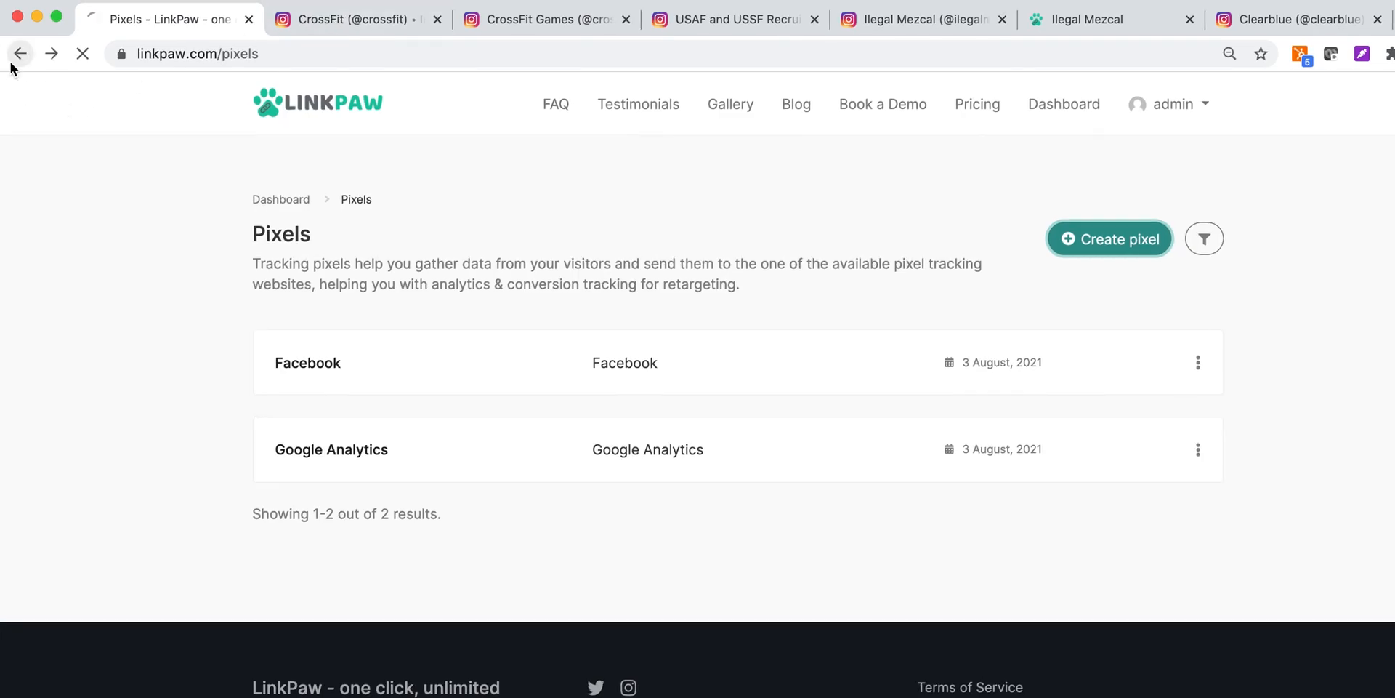
scroll(443, 369, "down", 12)
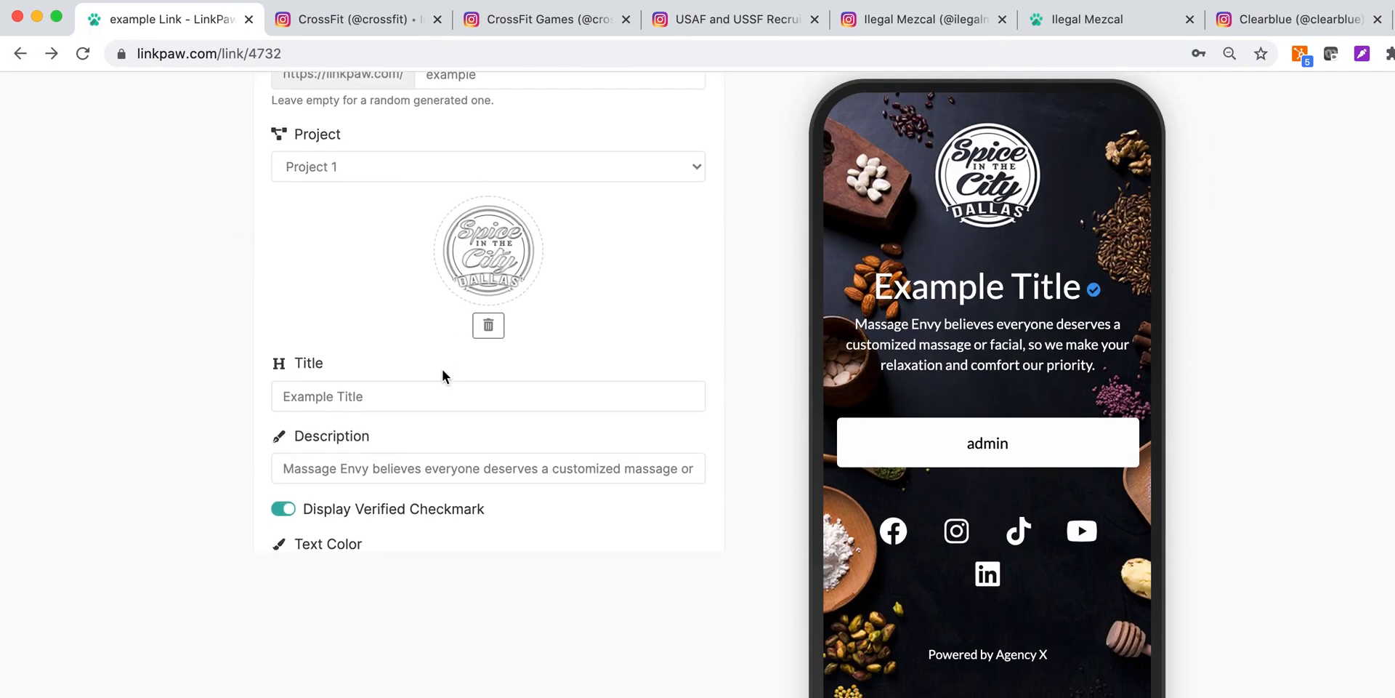
scroll(442, 369, "down", 10)
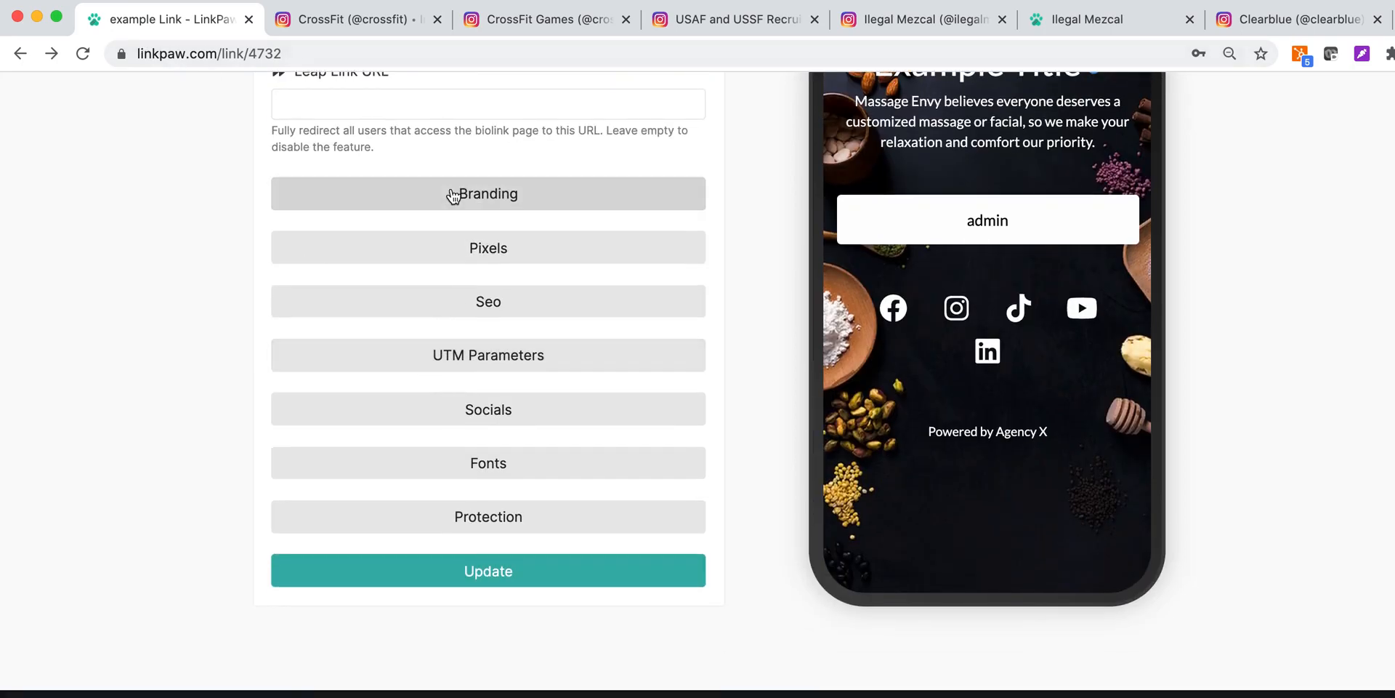
left_click(496, 253)
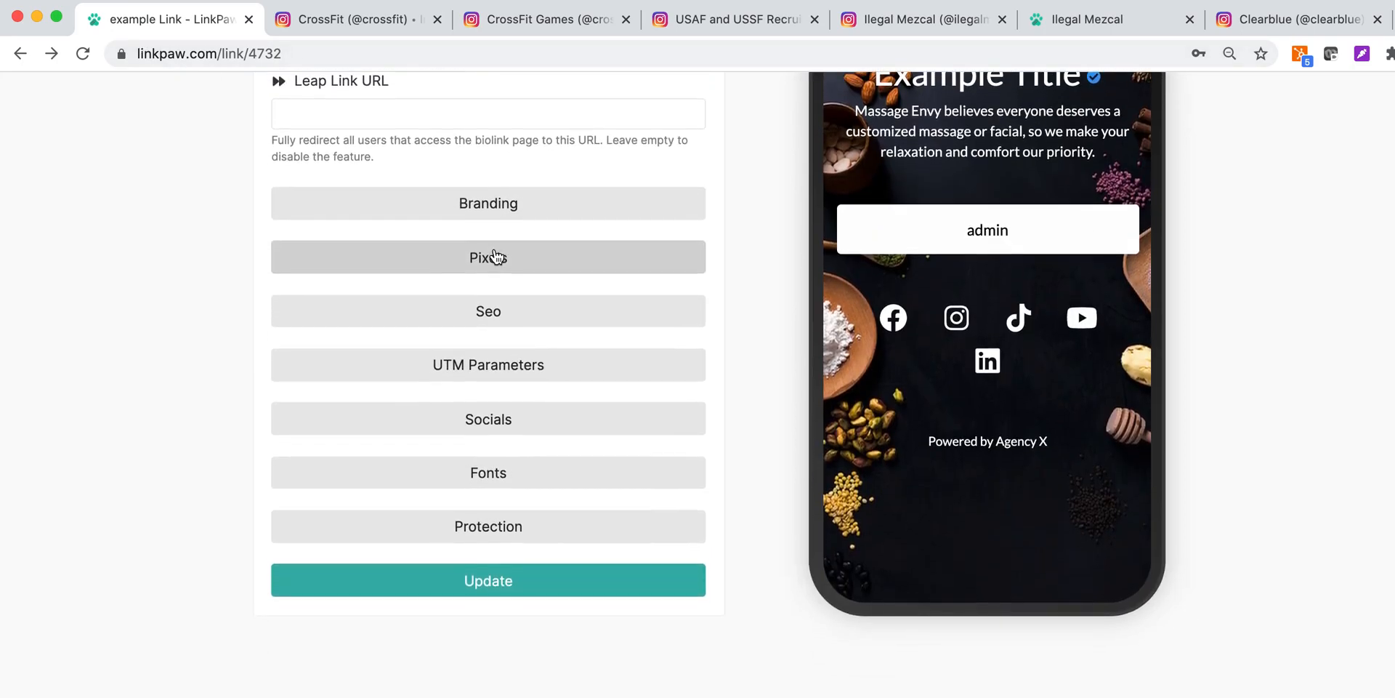
left_click(279, 332)
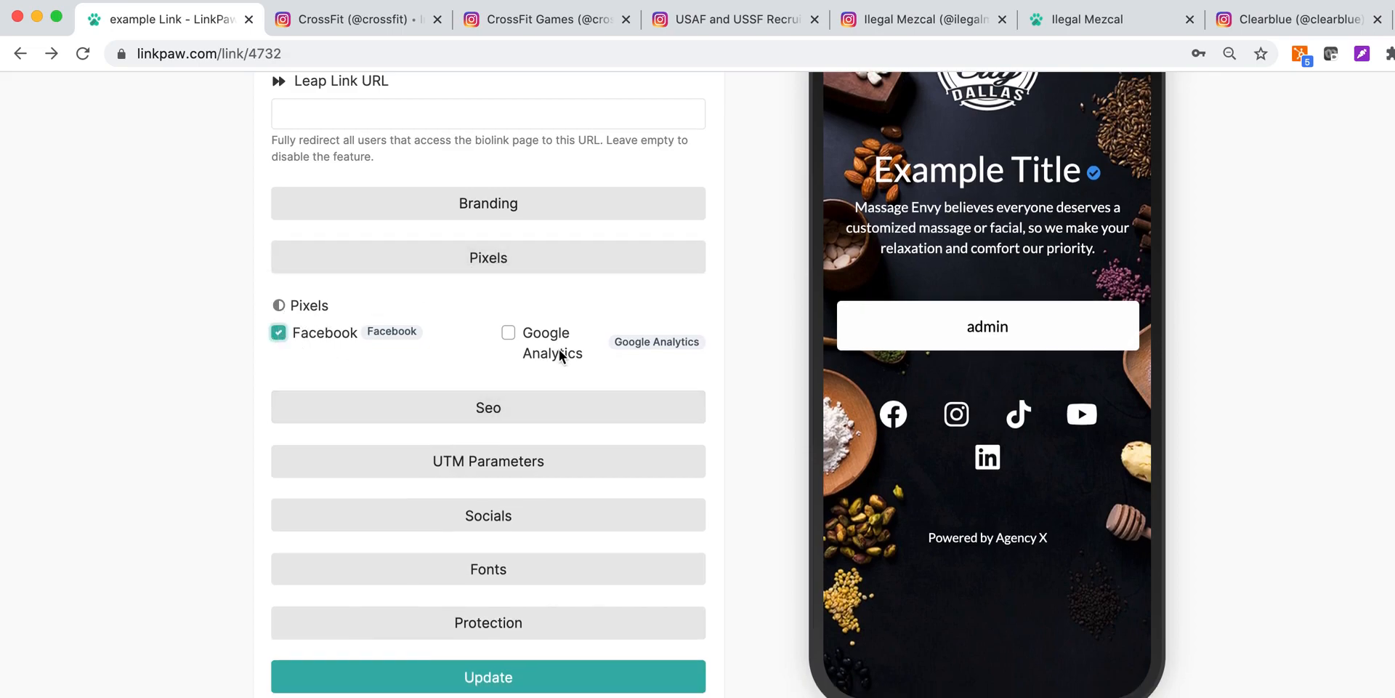
scroll(509, 333, "up", 3)
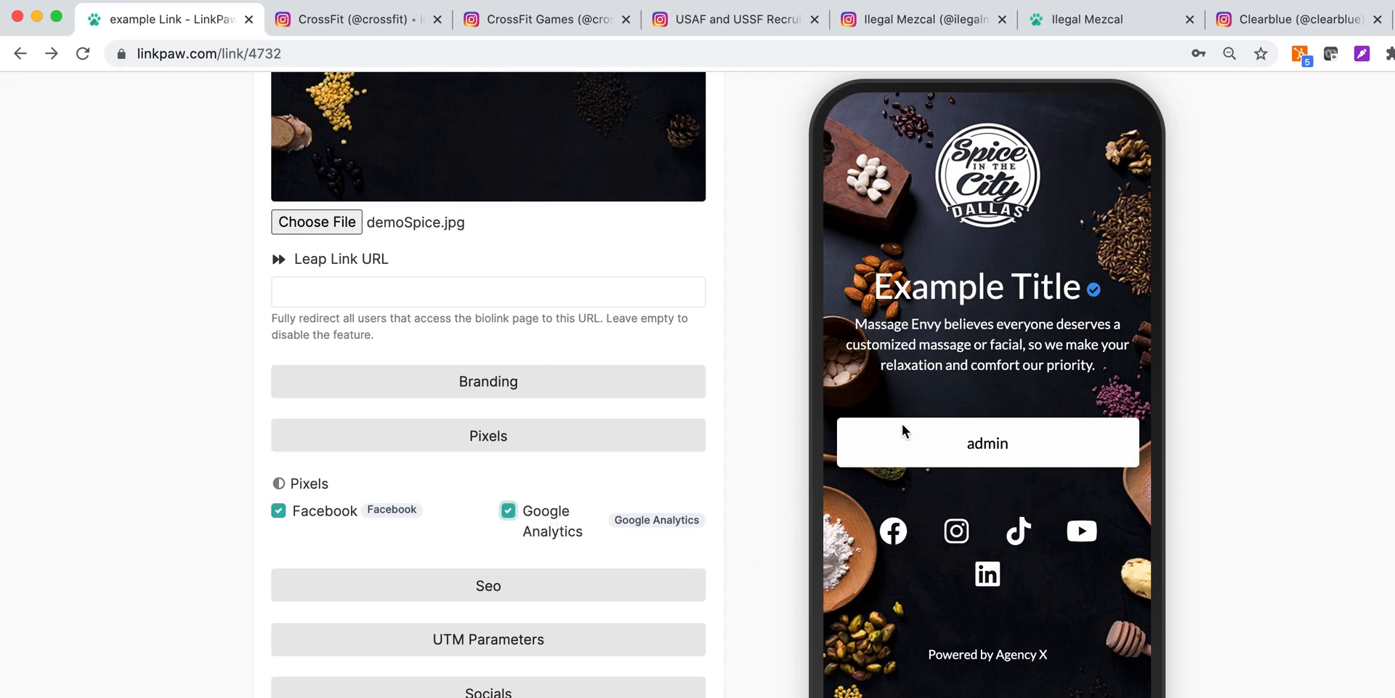
- Update the biolink page, recheck its pixel selections, and collapse the pixel settings
scroll(594, 484, "down", 7)
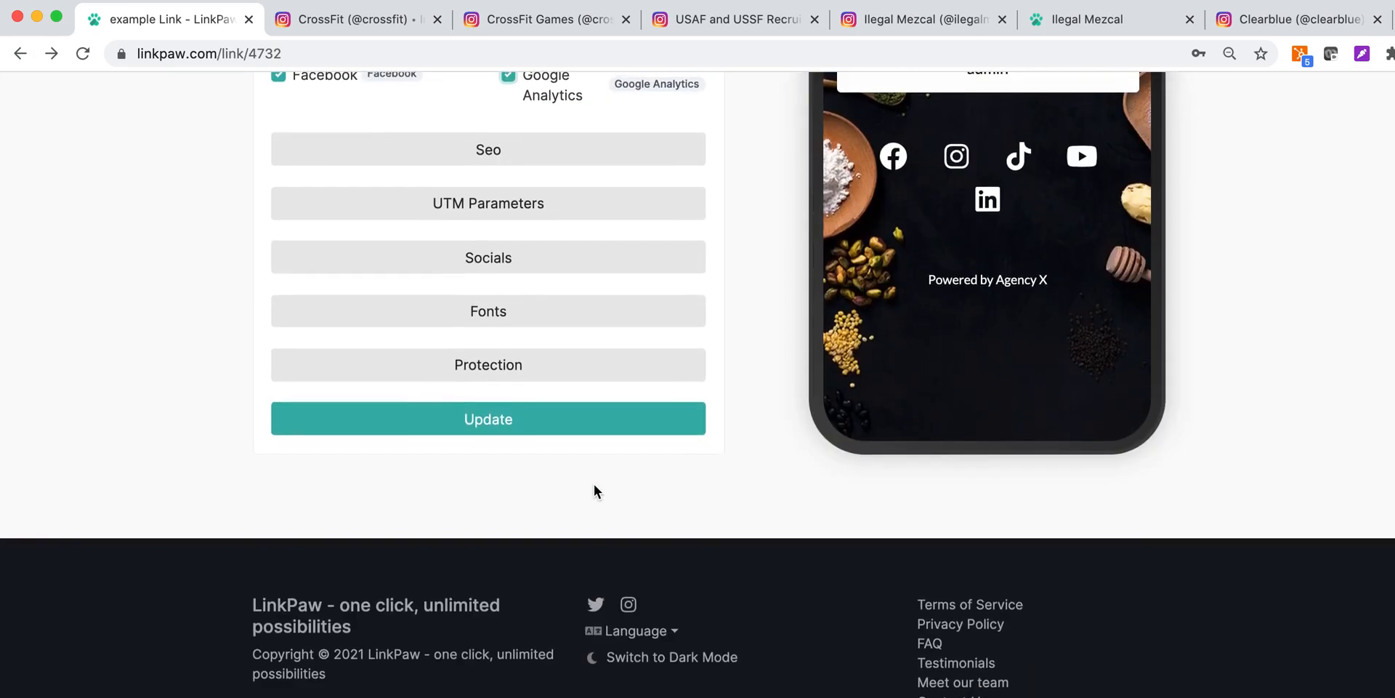
left_click(561, 429)
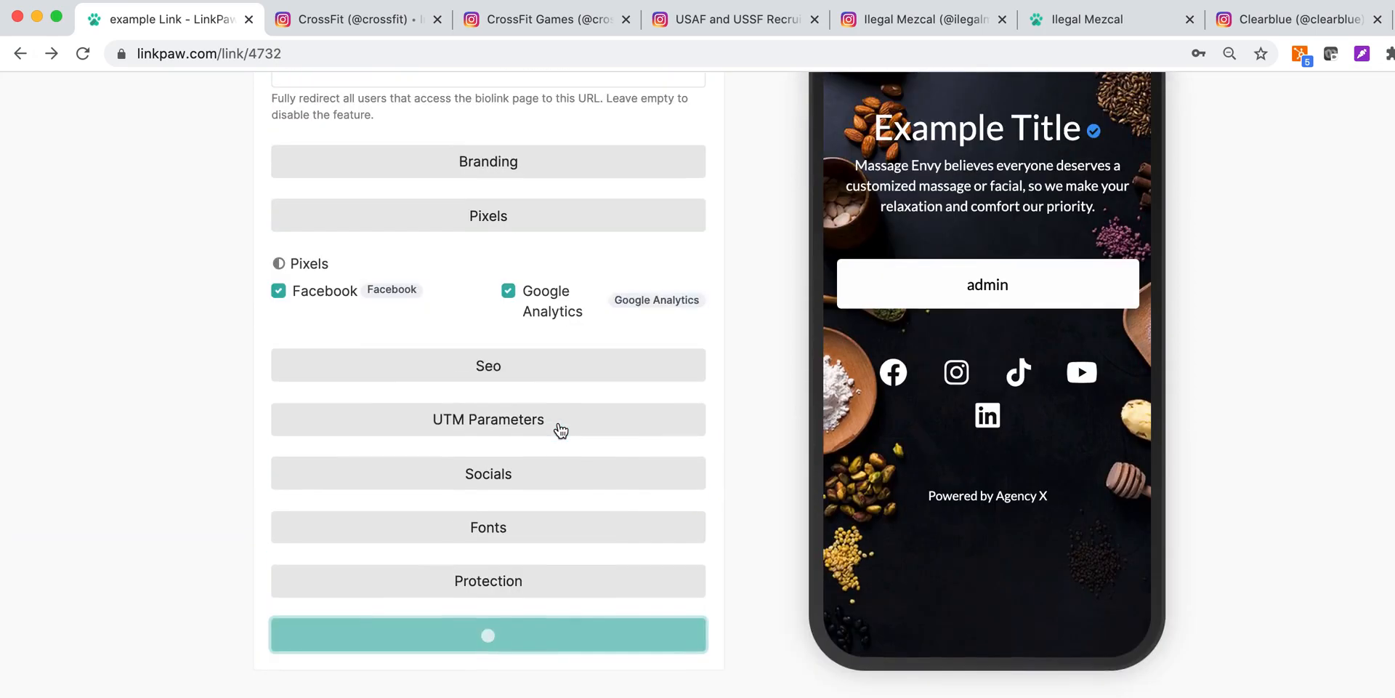
scroll(559, 423, "down", 5)
scroll(559, 423, "down", 4)
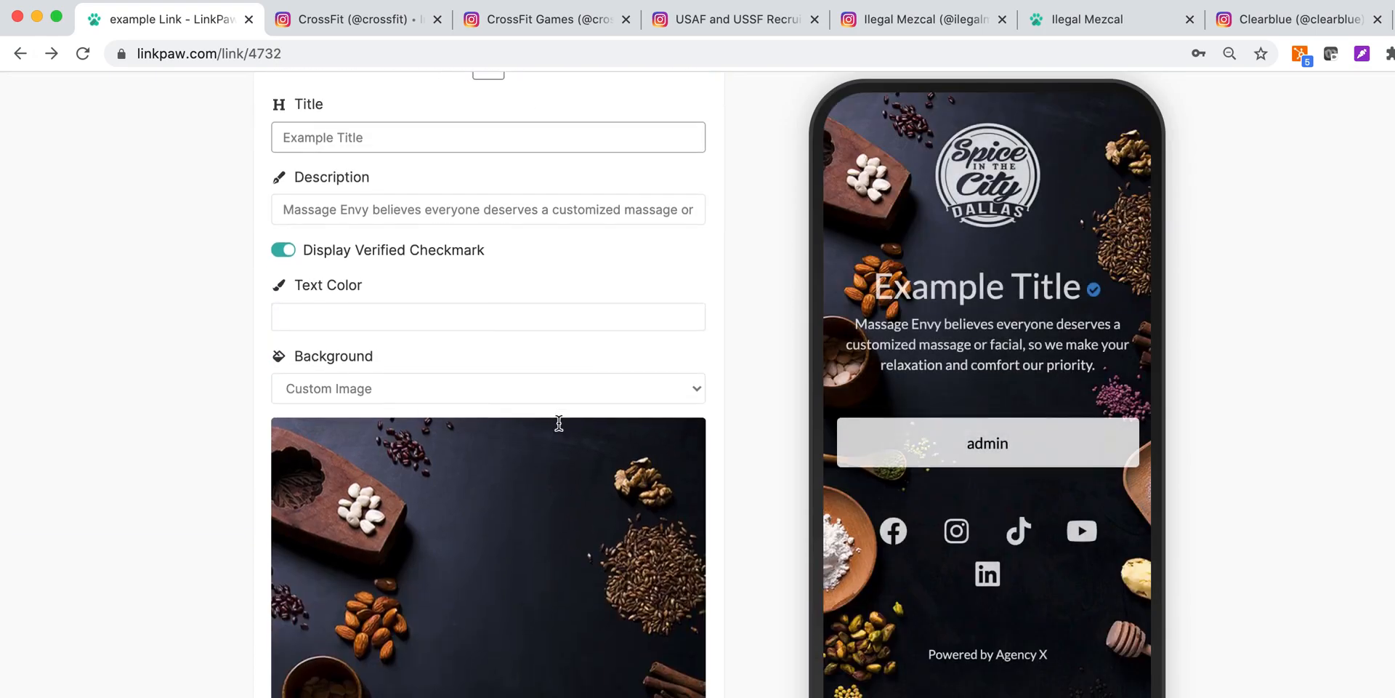
scroll(558, 421, "down", 12)
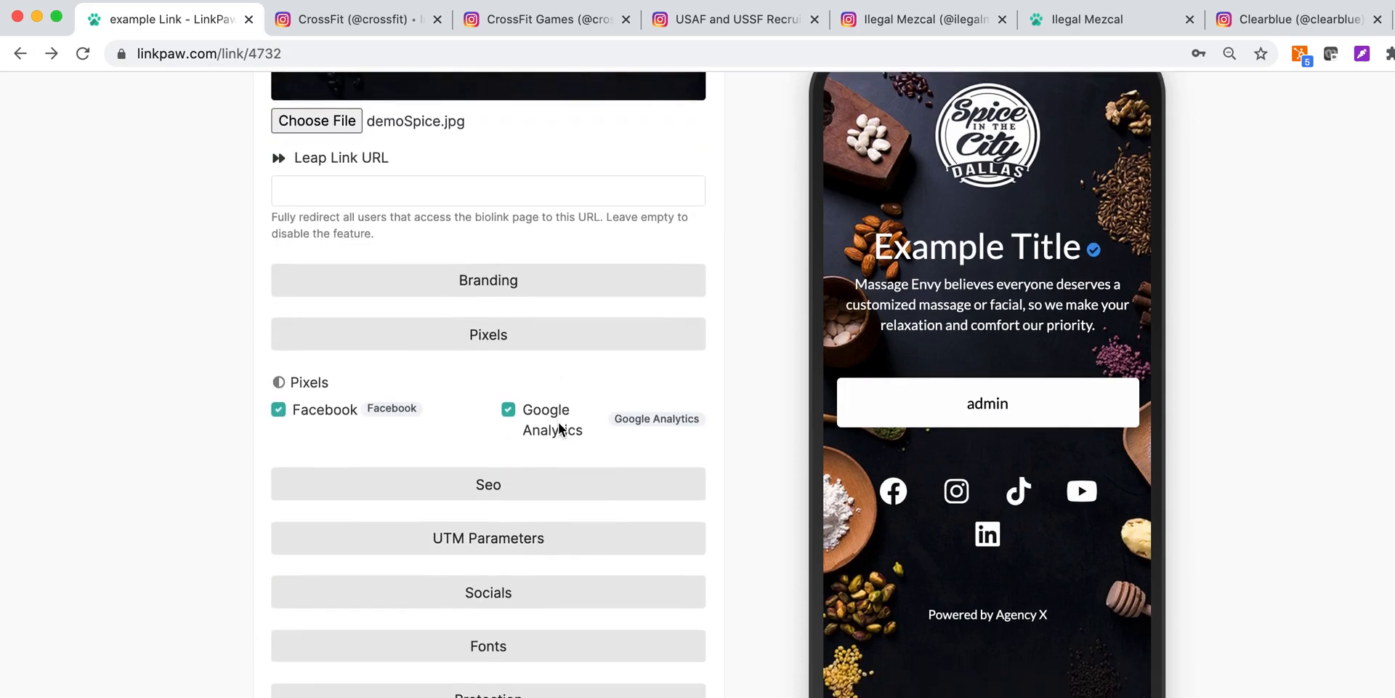
left_click(505, 336)
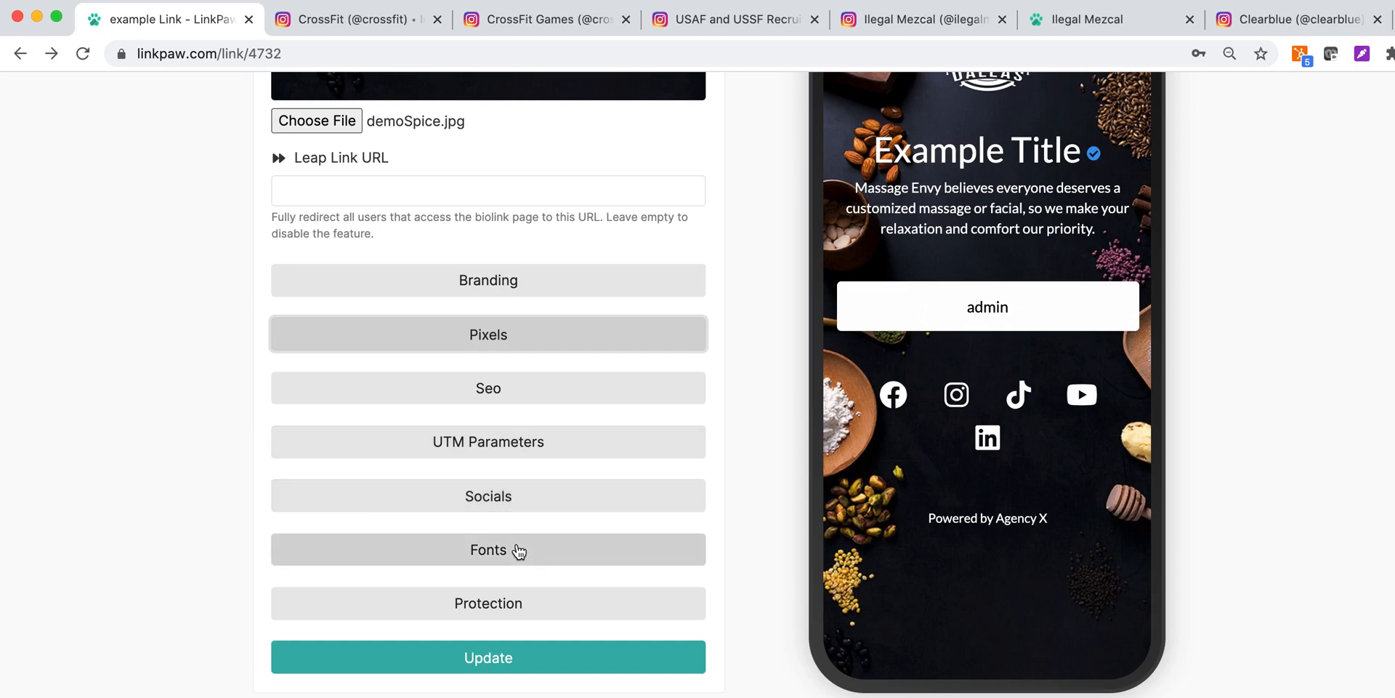
scroll(523, 509, "up", 2)
left_click(521, 402)
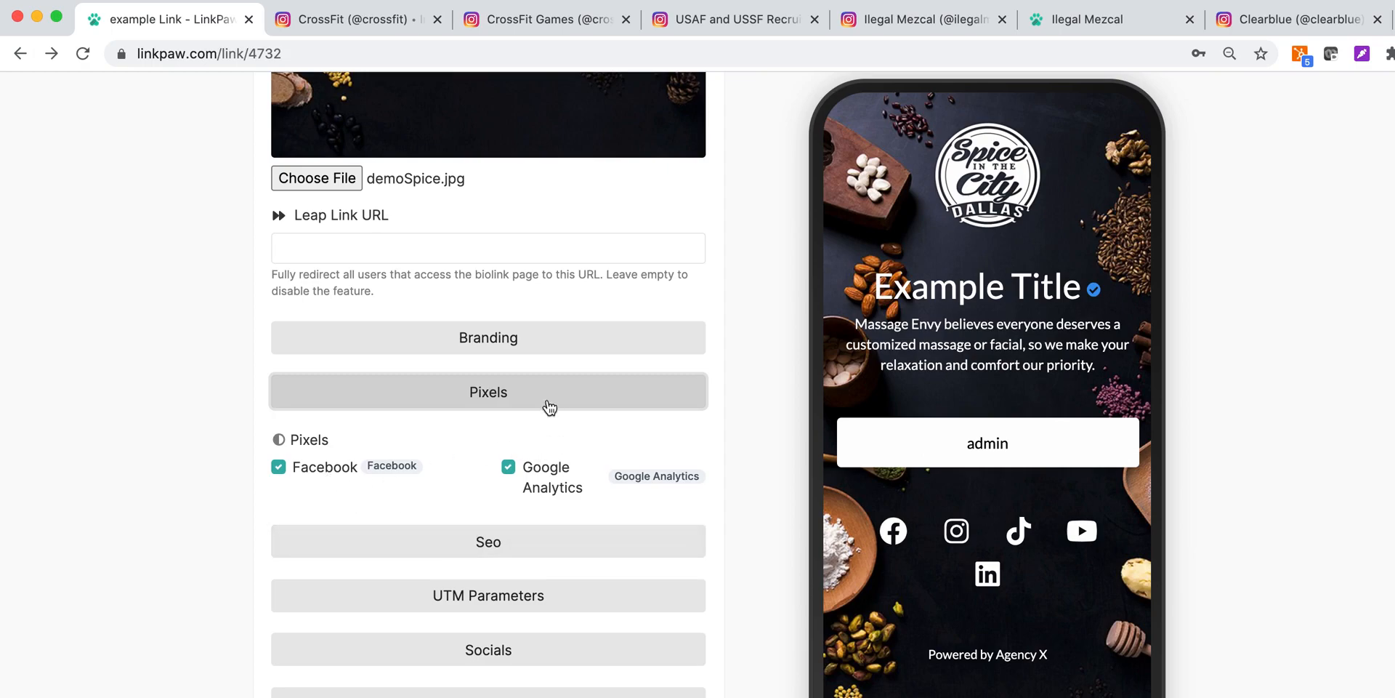
left_click(549, 406)
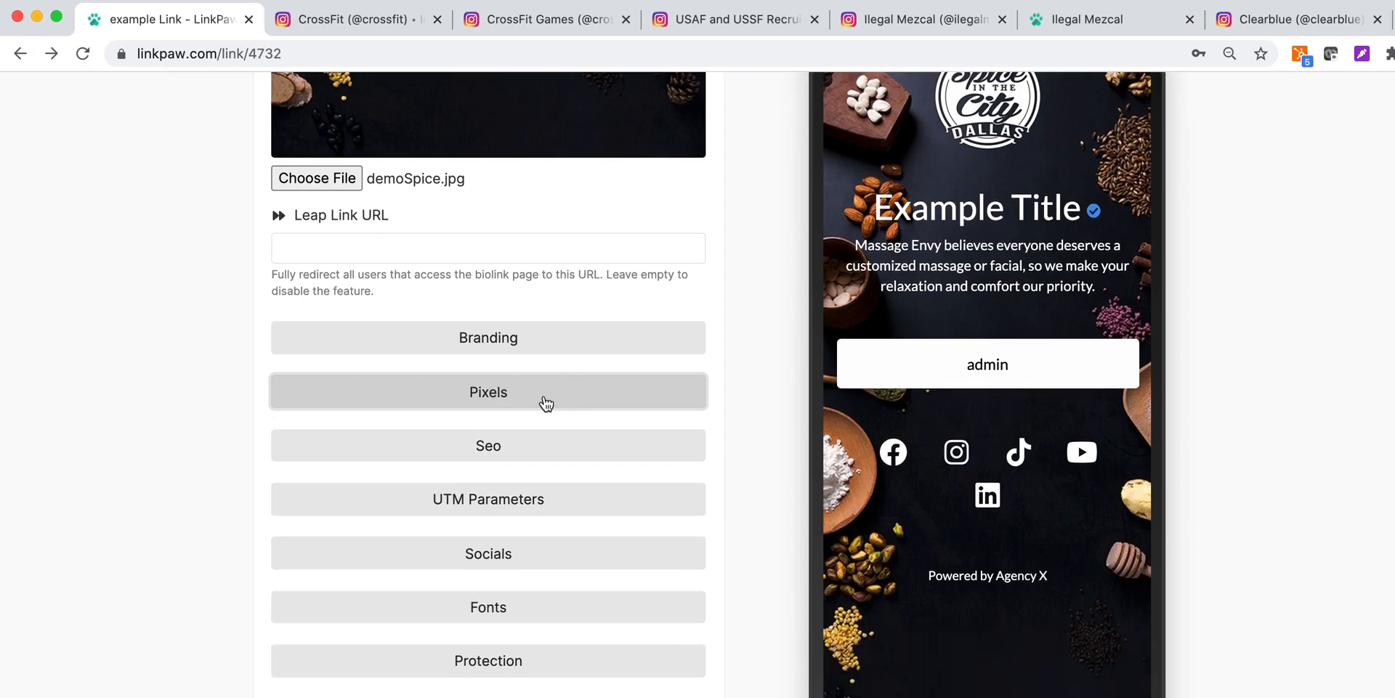
- Go to the example biolink's list of link blocks and begin adding a new Link block
scroll(545, 402, "up", 15)
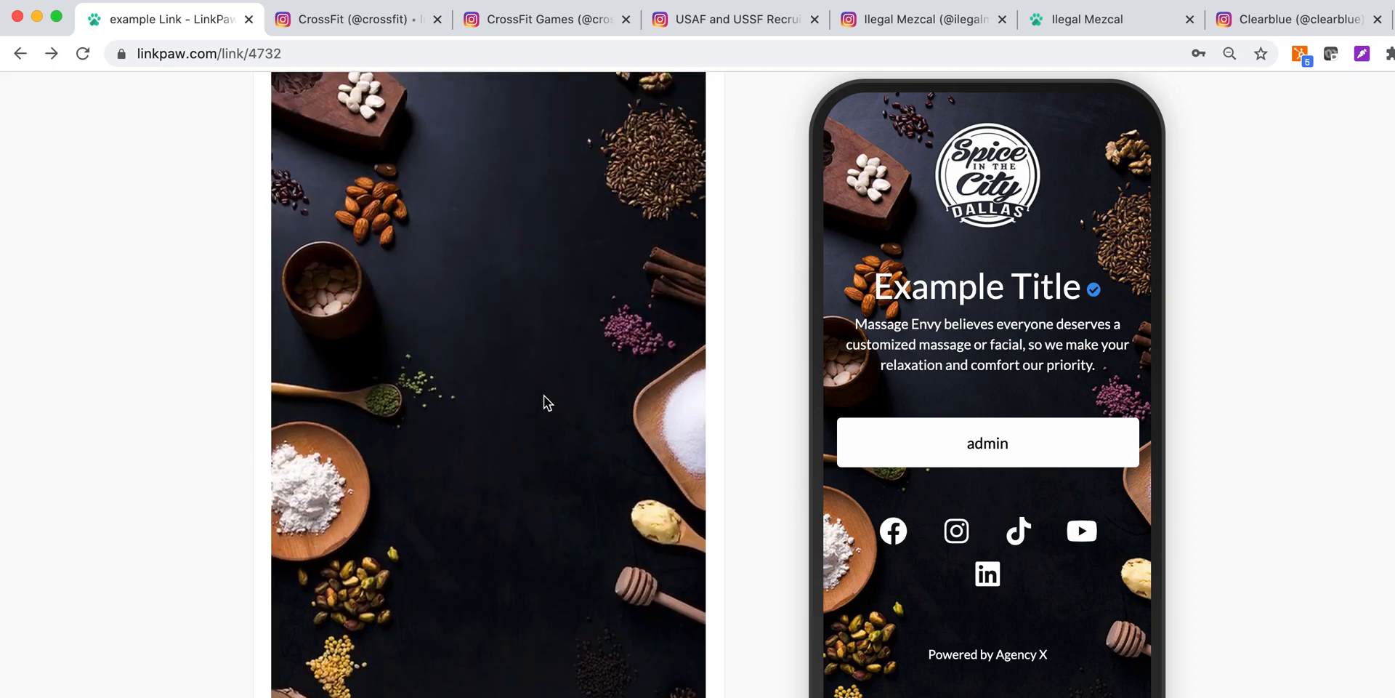
left_click(367, 366)
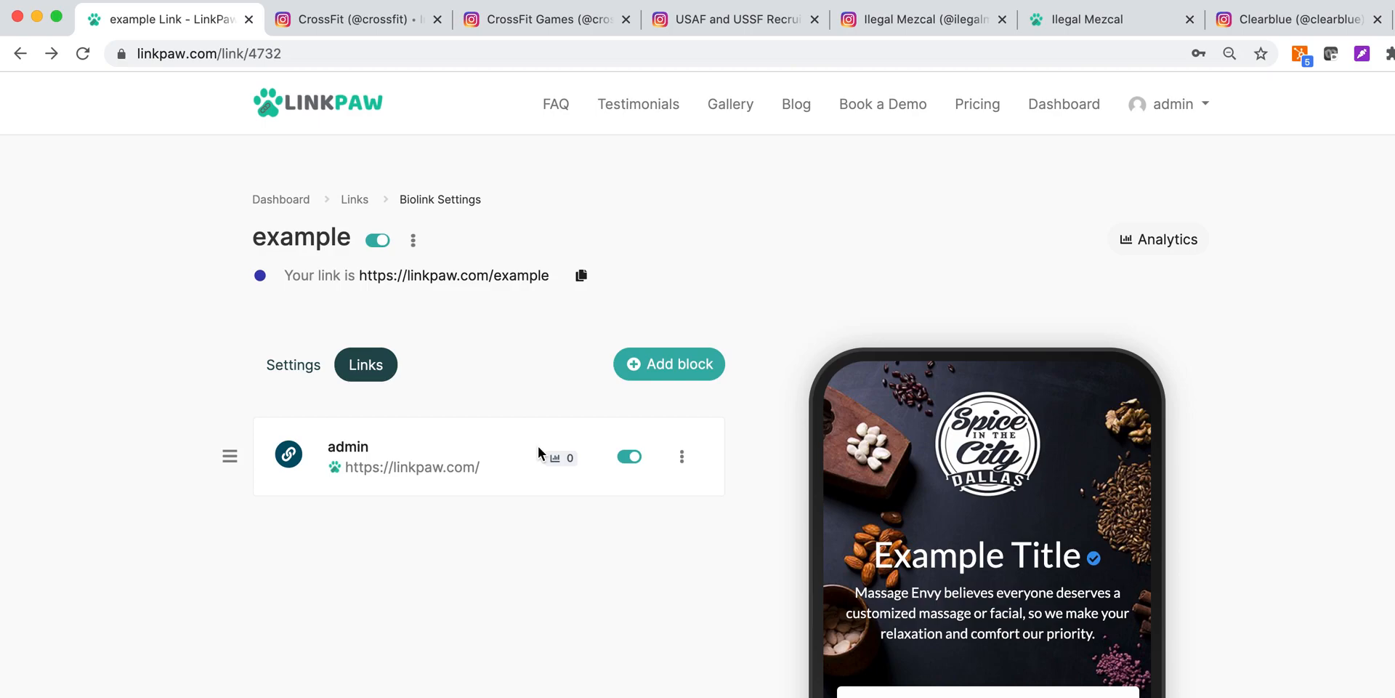
scroll(539, 450, "down", 5)
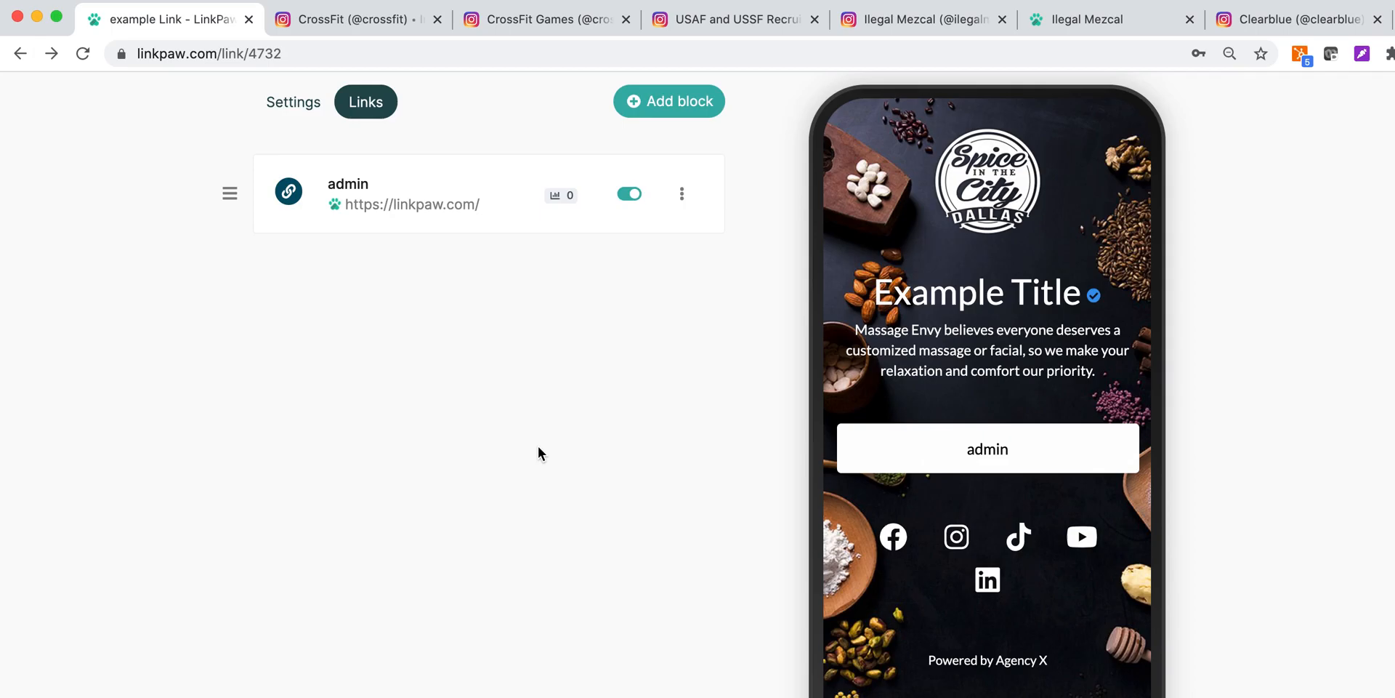
scroll(538, 447, "up", 4)
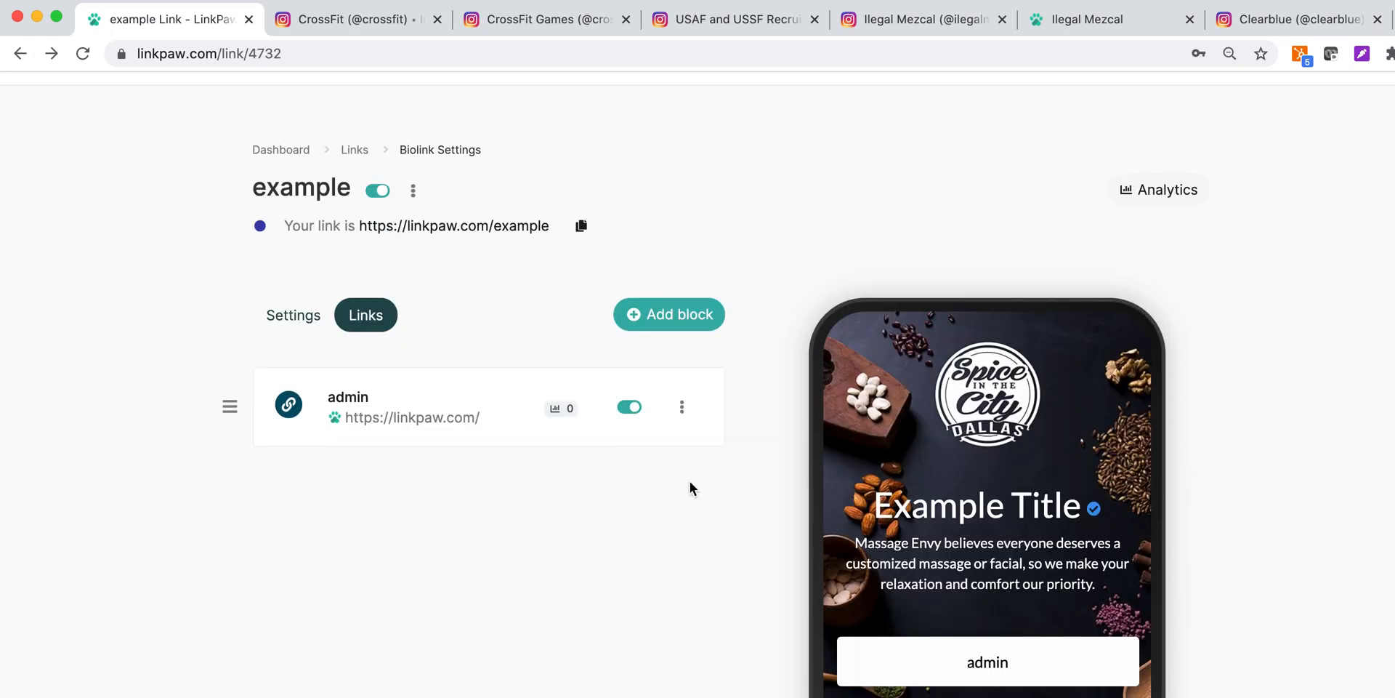
left_click(665, 328)
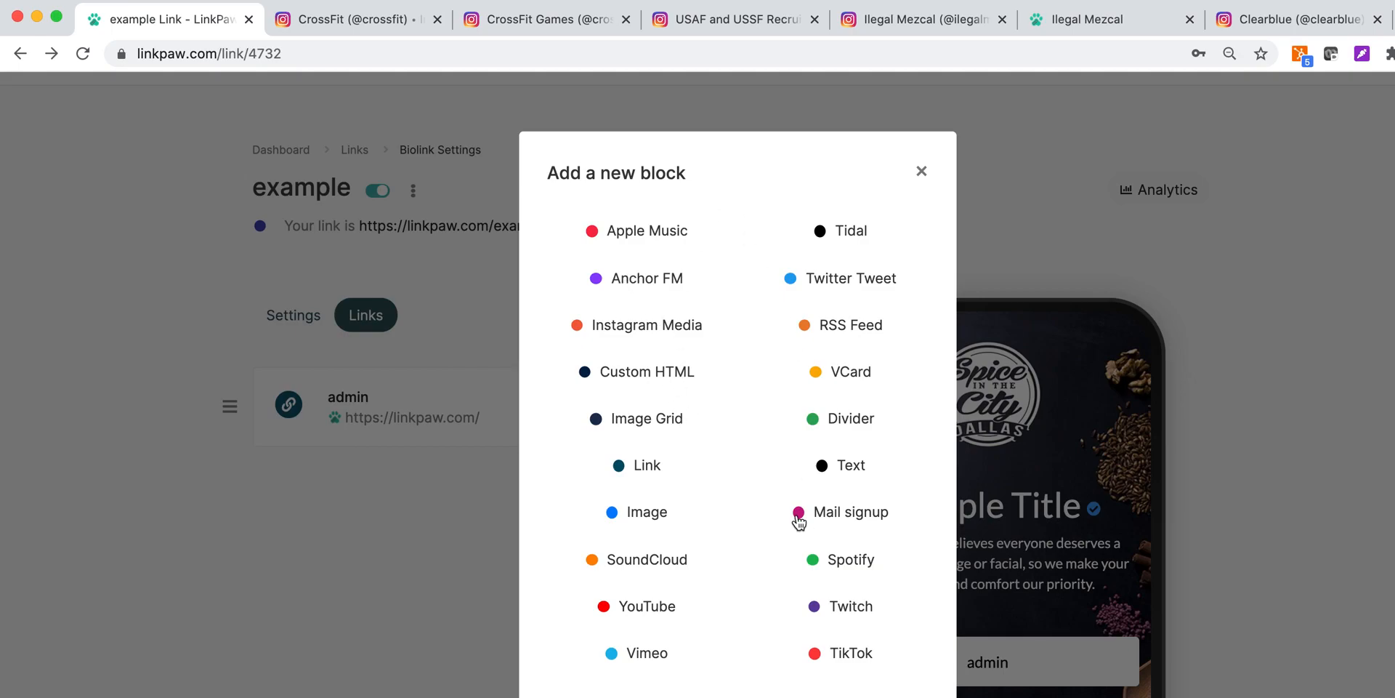
left_click(646, 467)
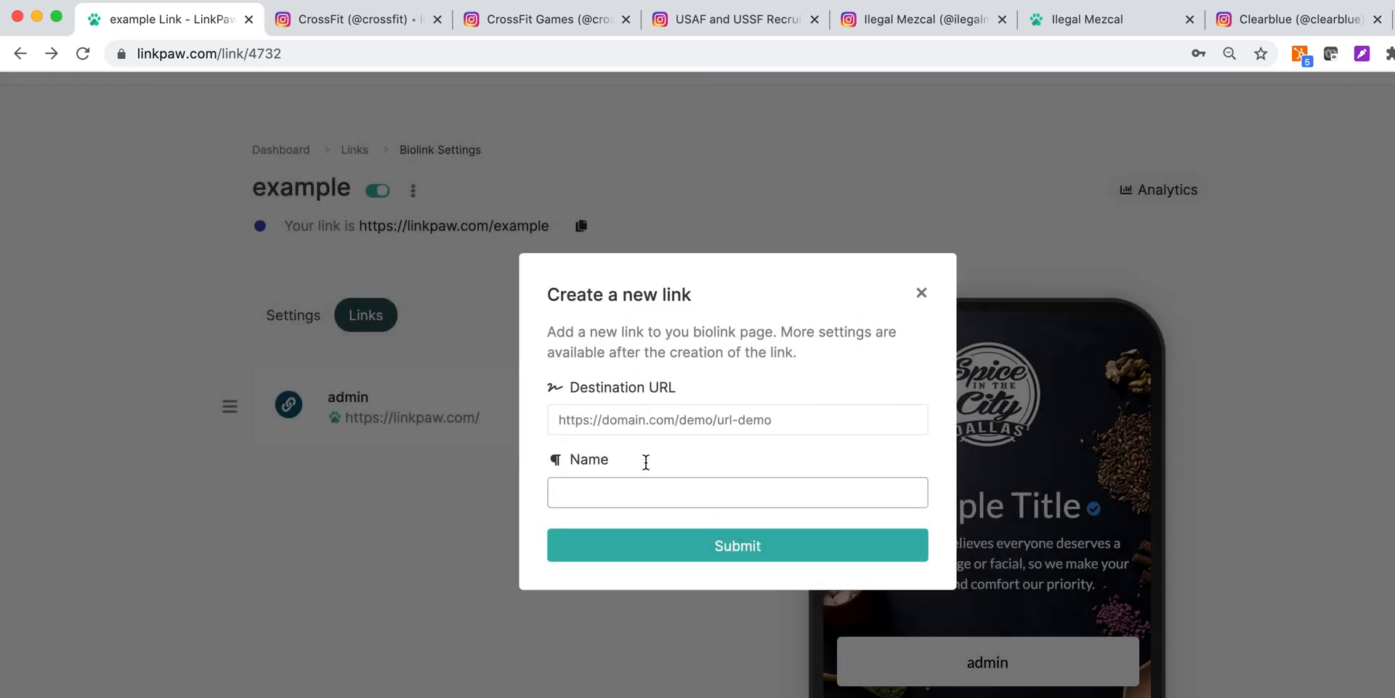
left_click(645, 425)
left_click(652, 455)
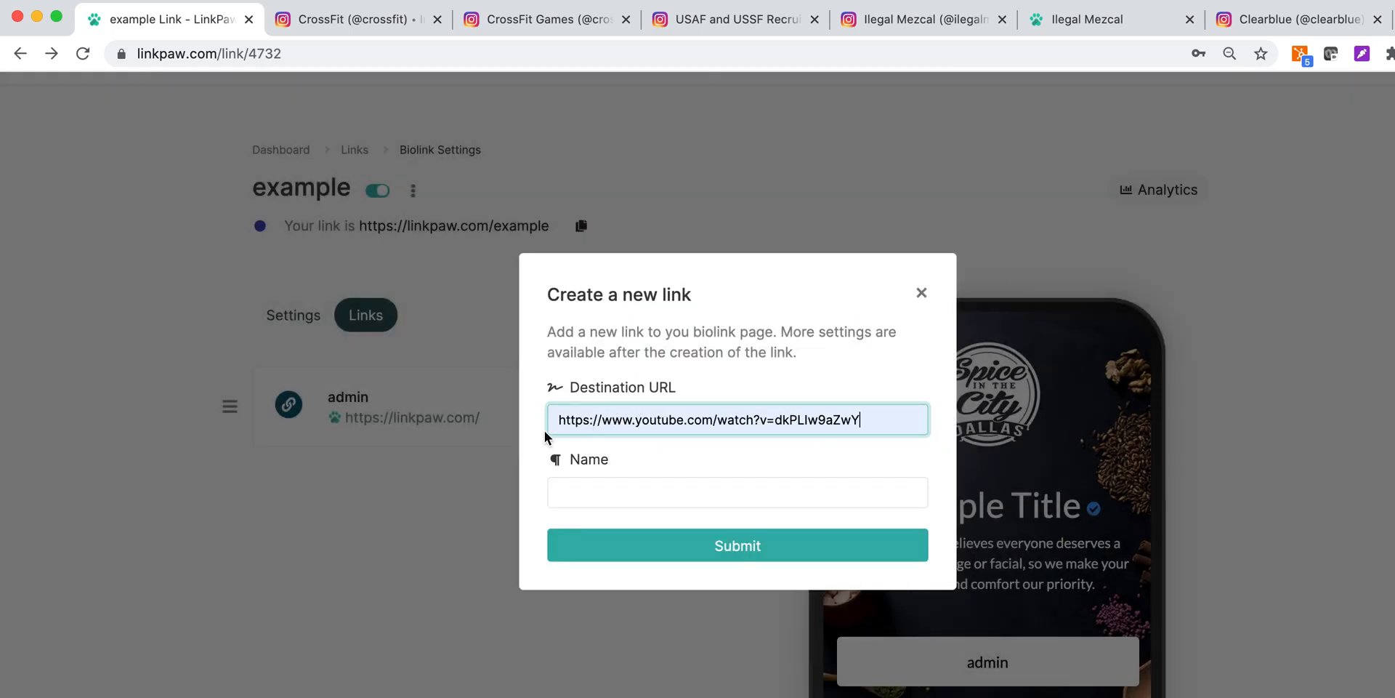
left_click(588, 486)
left_click(607, 537)
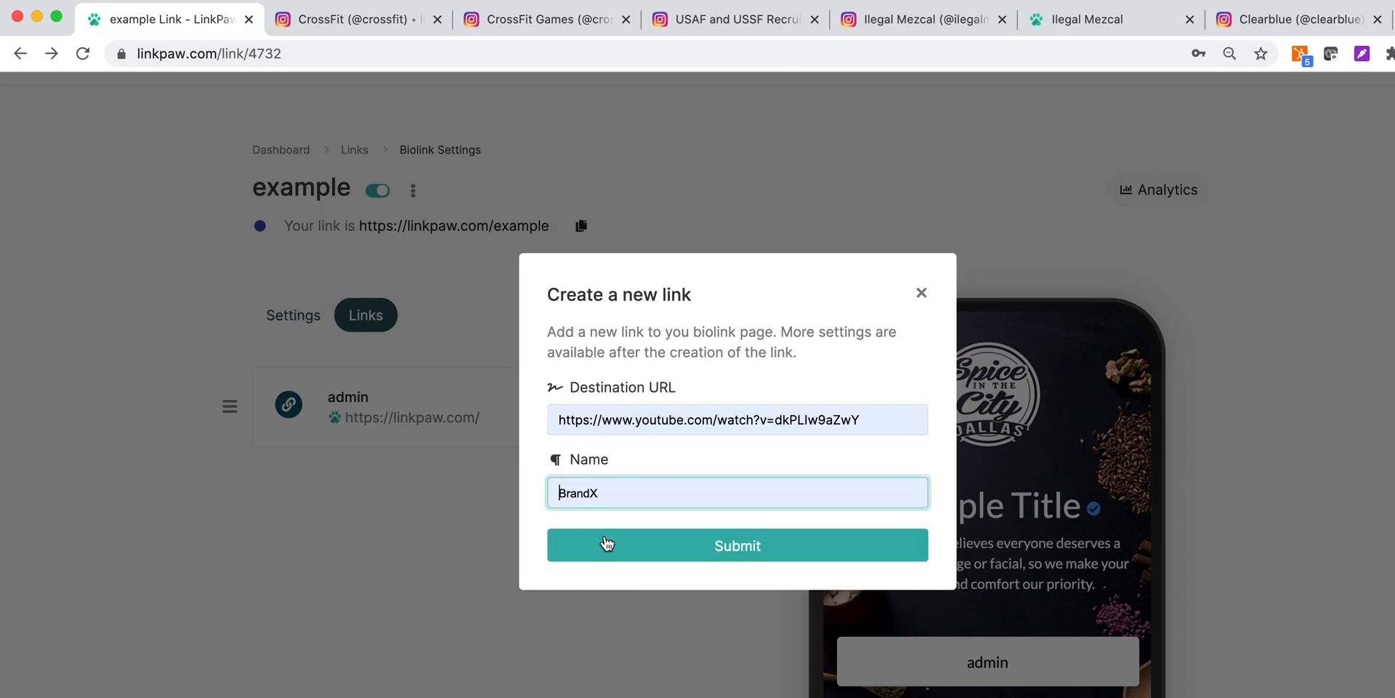
double_click(625, 492)
type("Call to Action 1")
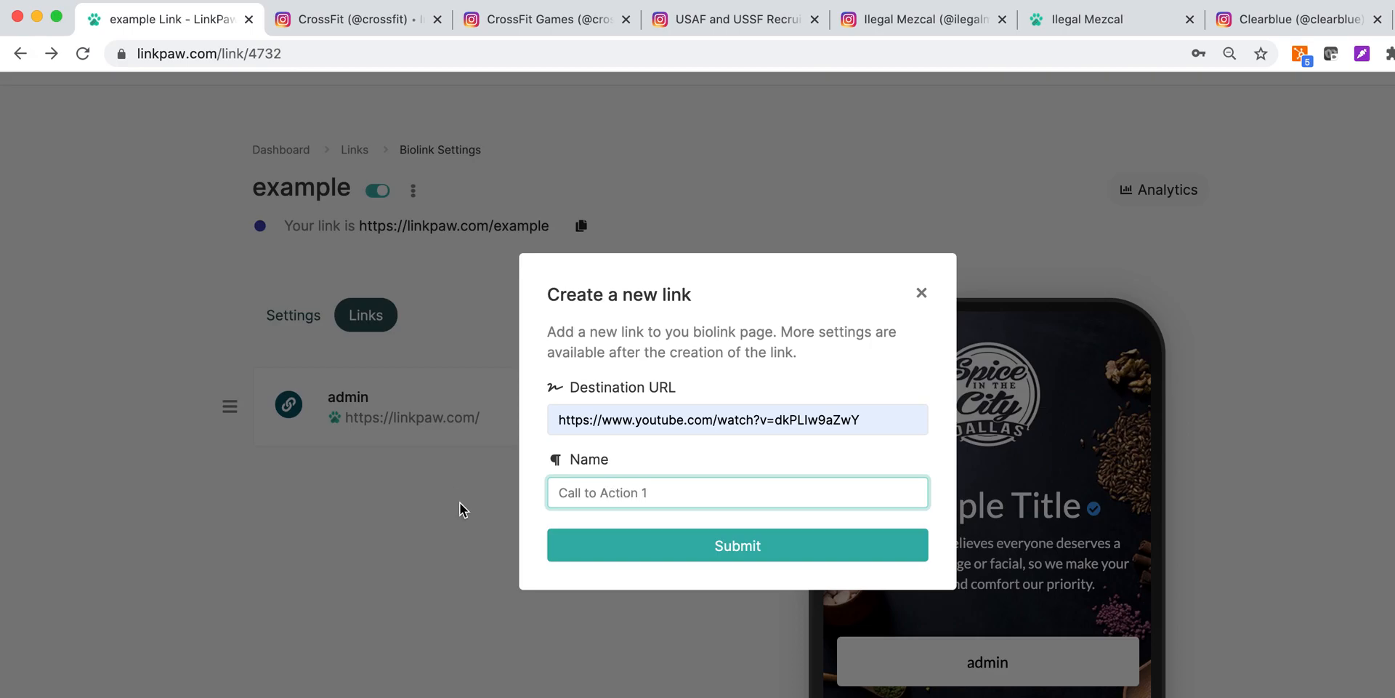
left_click(588, 553)
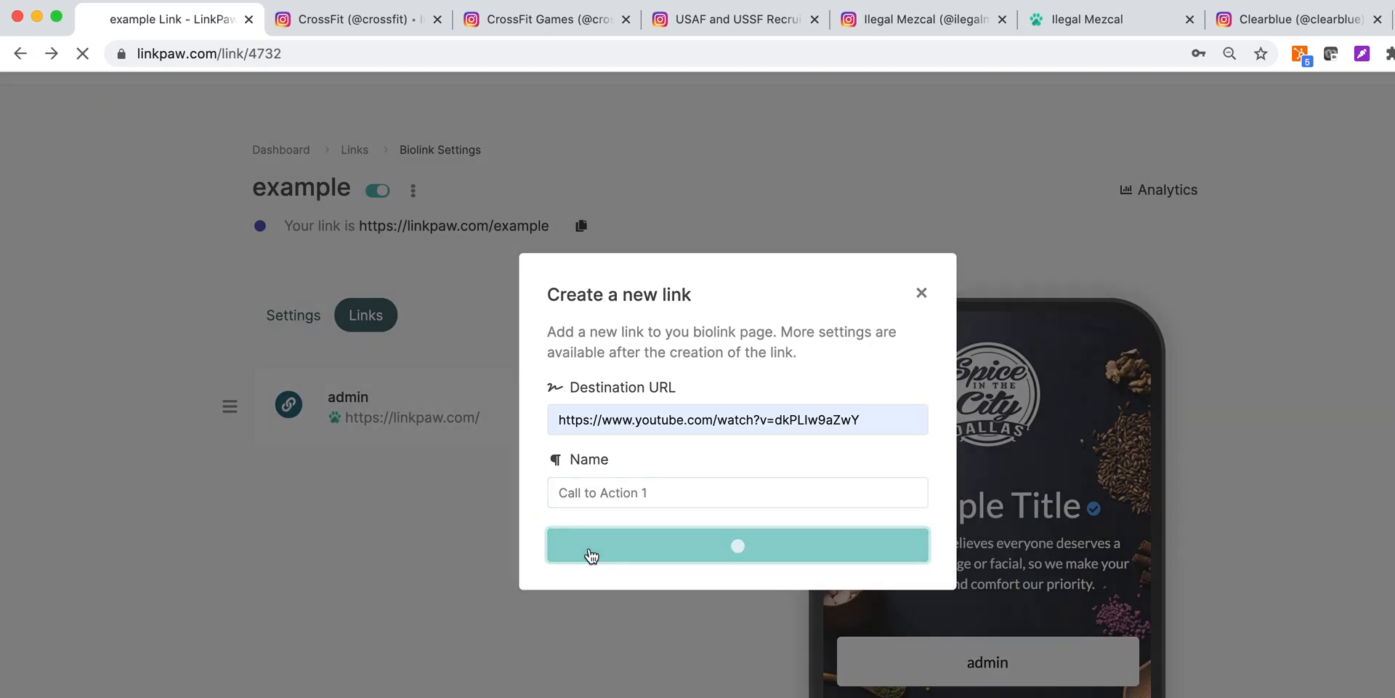
- Reorder the biolink's blocks so that the Call to Action 1 link sits above the admin link
scroll(471, 363, "down", 3)
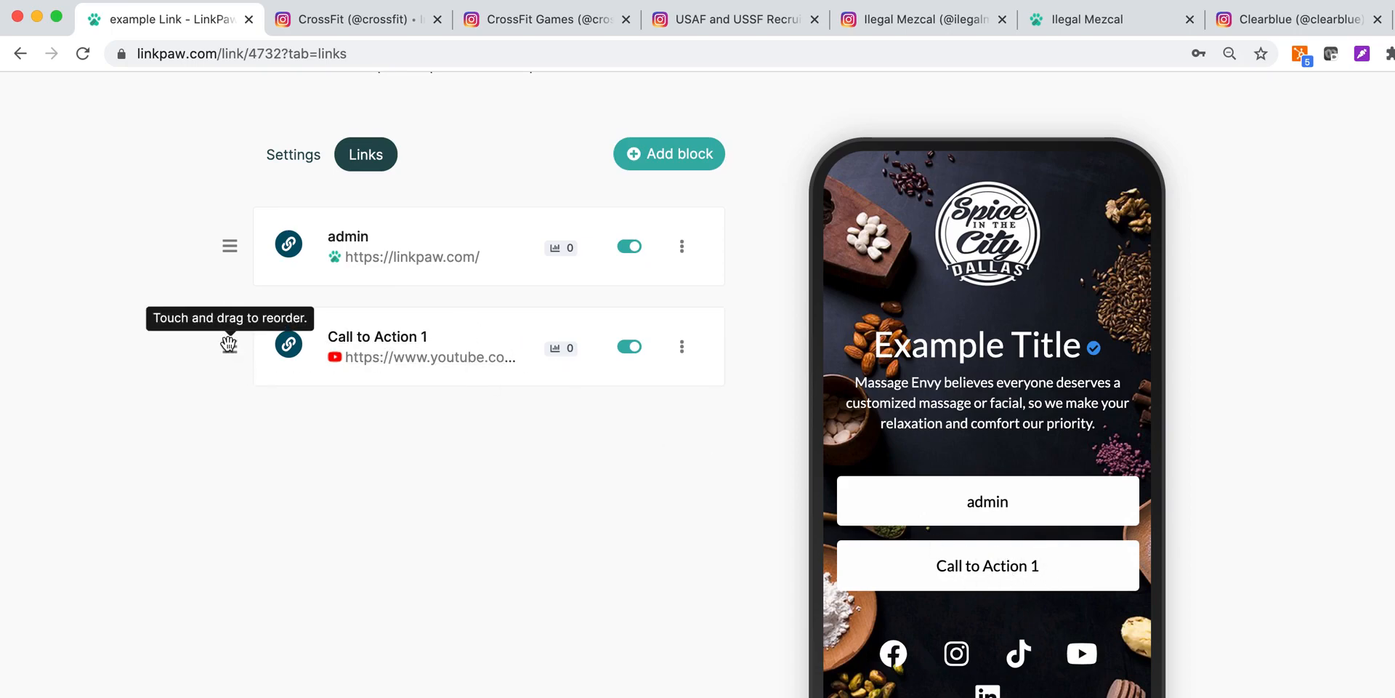
left_click_drag(233, 356, 226, 242)
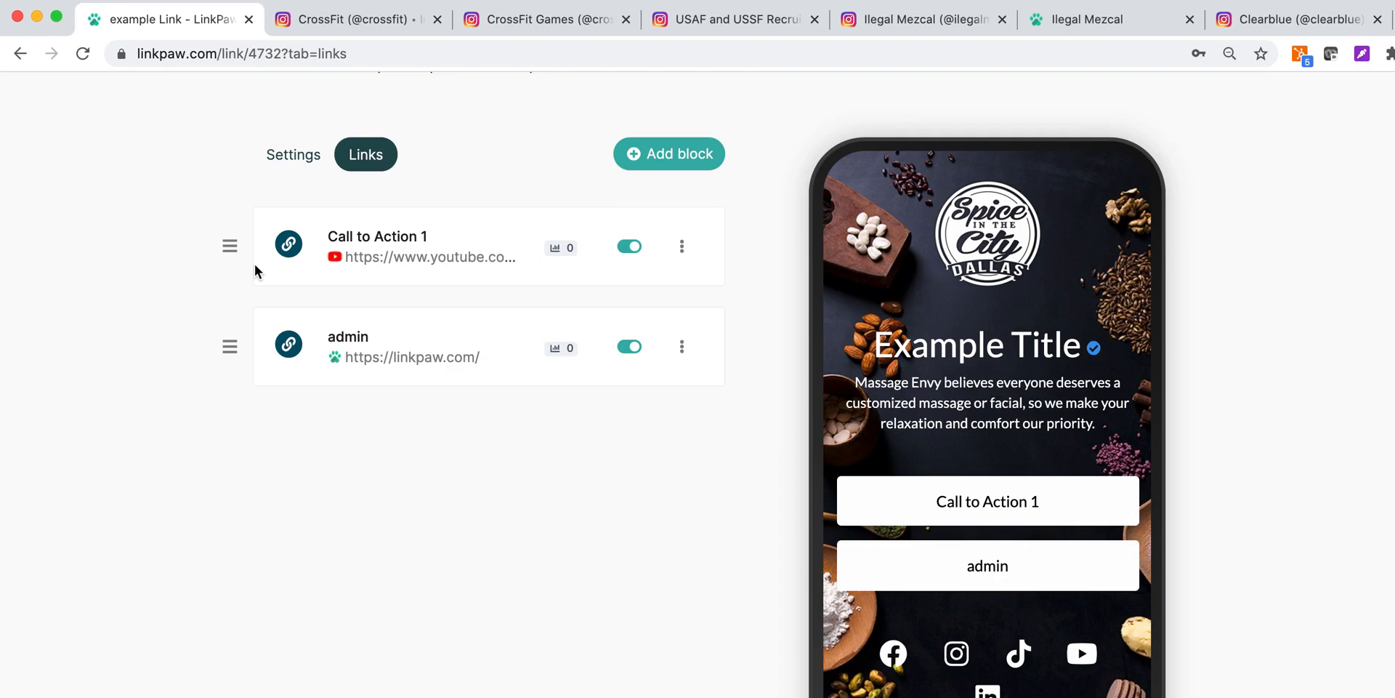
- Open the Call to Action 1 block's settings and change its text color to bright green
mouse_move(229, 247)
left_mouse_down()
mouse_move(218, 233)
mouse_move(225, 328)
mouse_move(219, 242)
left_mouse_up()
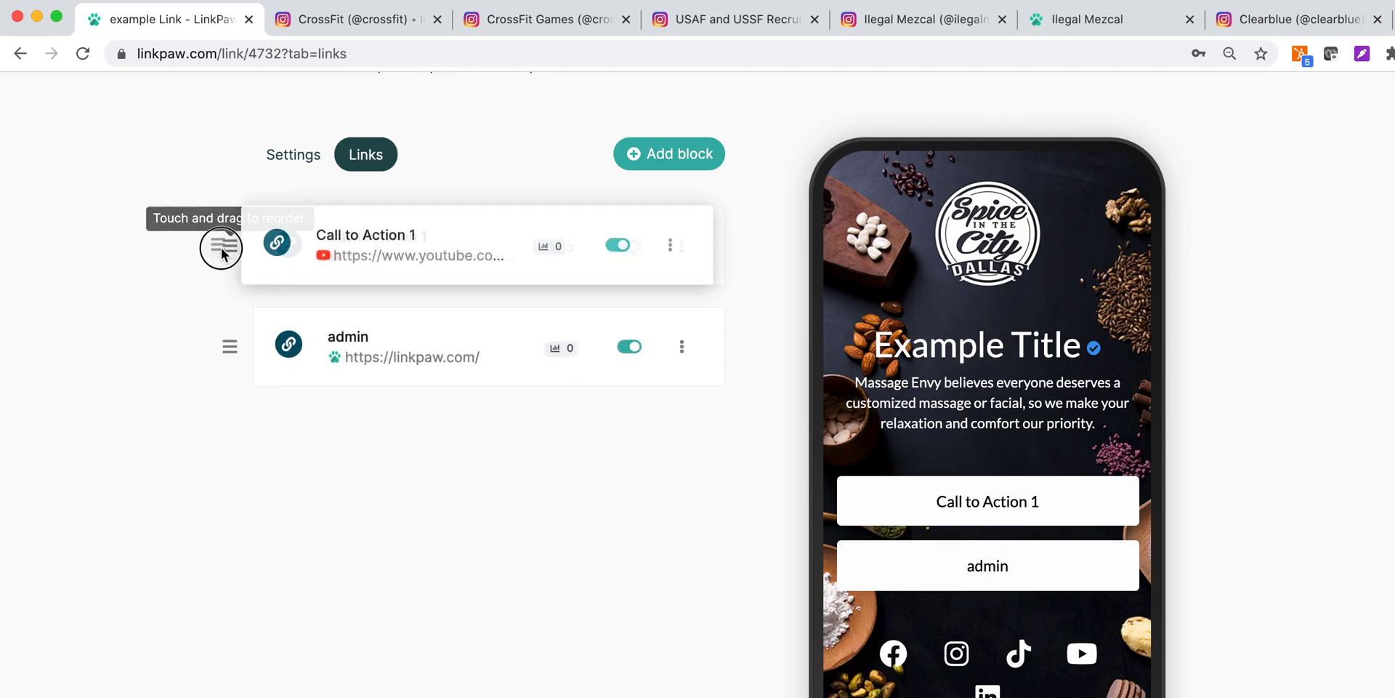
left_click(404, 238)
scroll(436, 348, "down", 5)
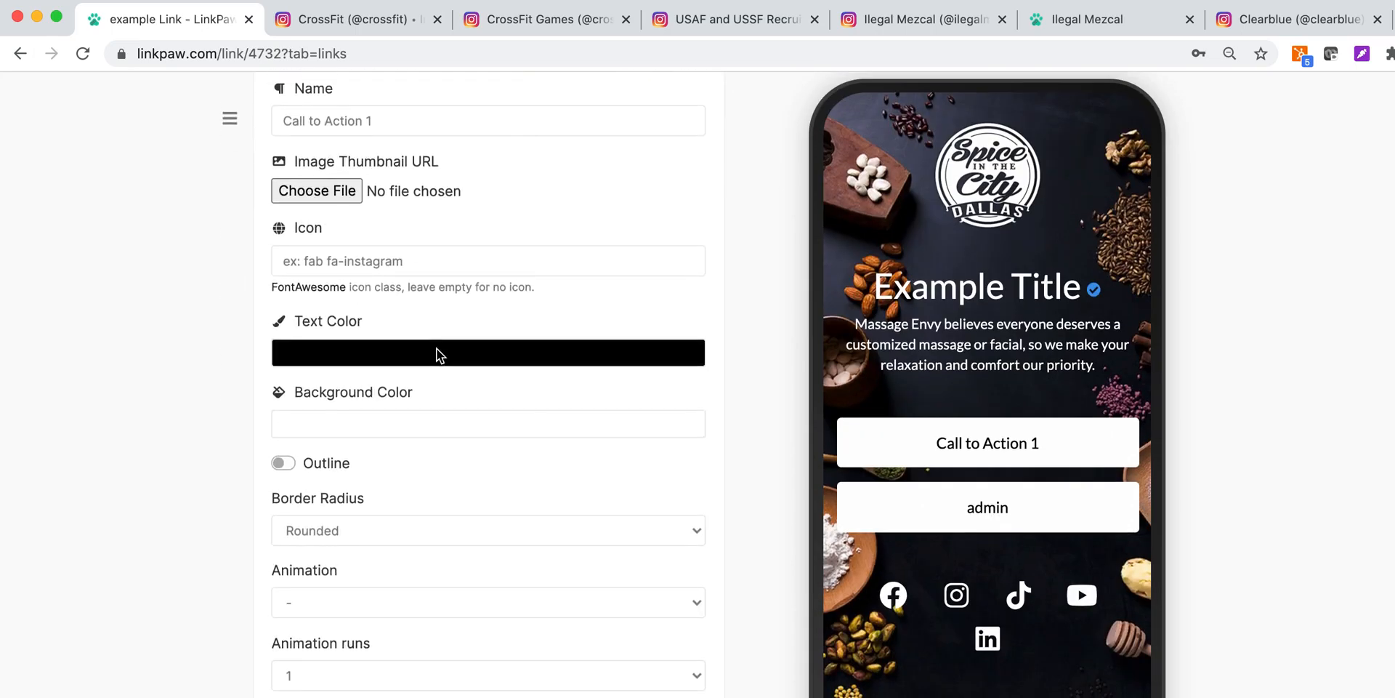
scroll(436, 347, "up", 6)
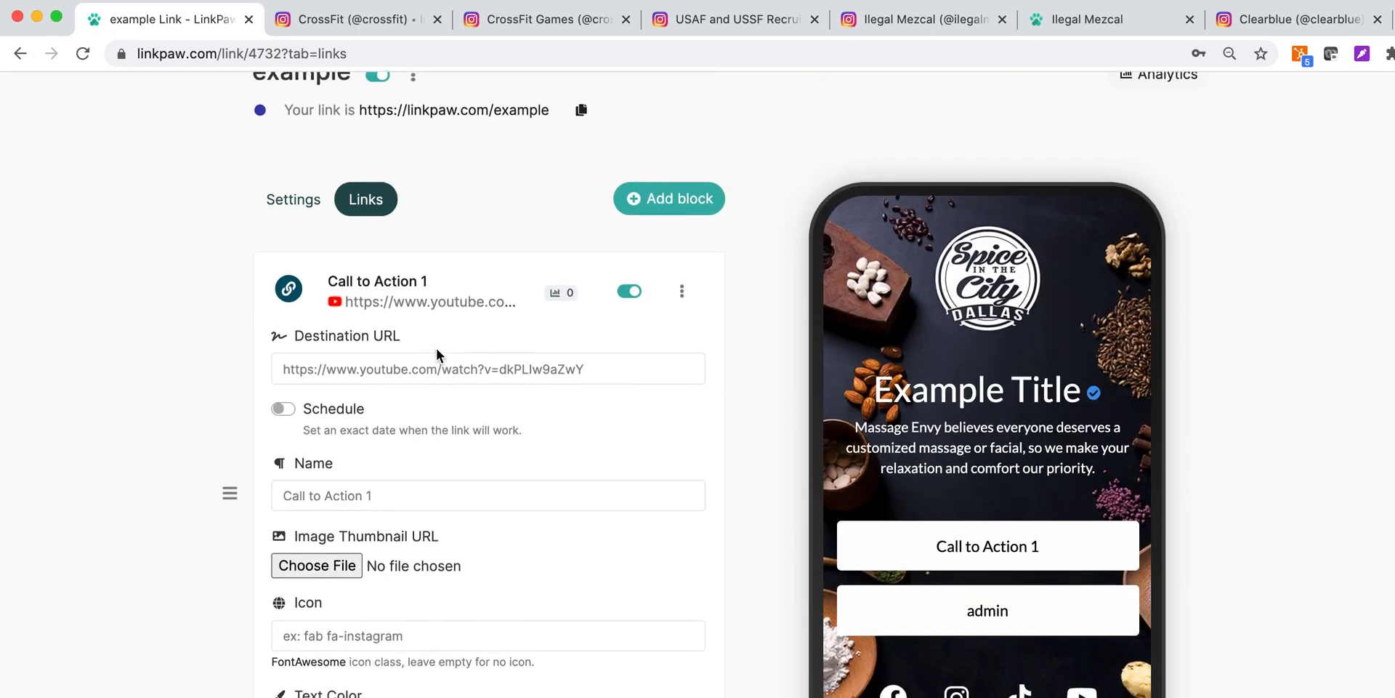
scroll(436, 348, "down", 4)
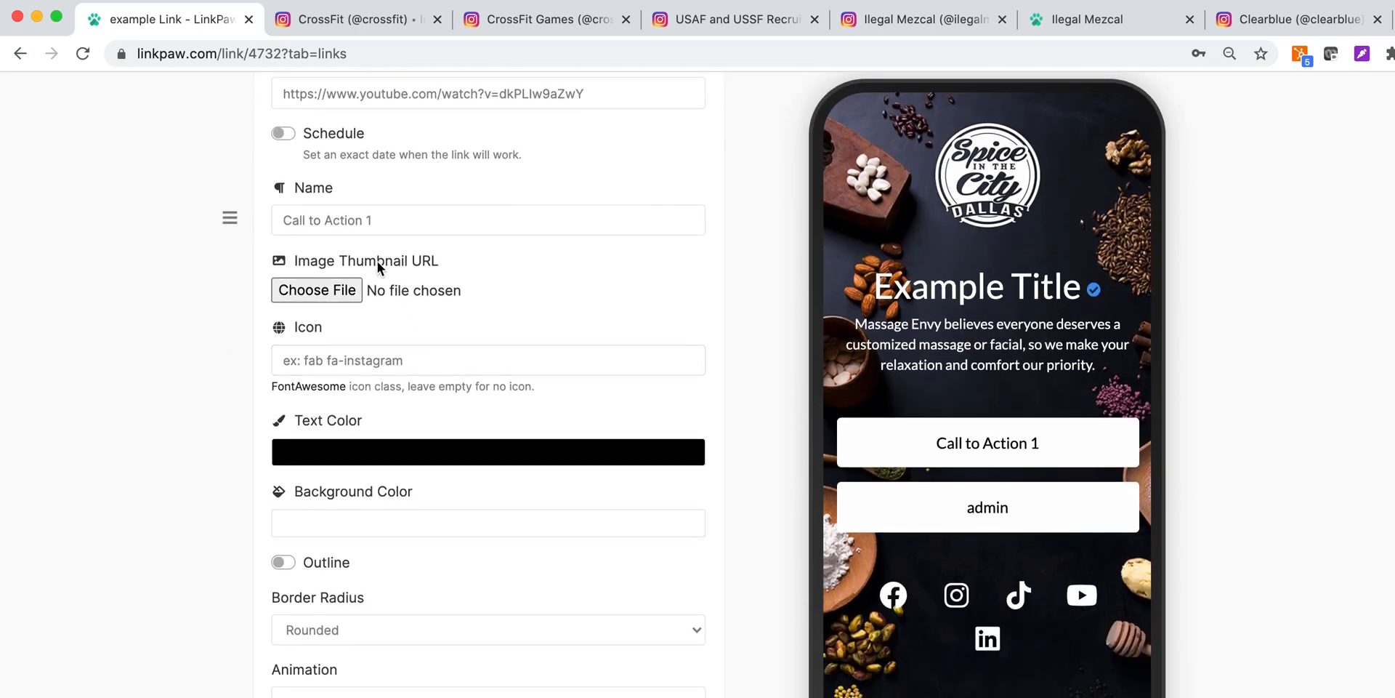
left_click(359, 449)
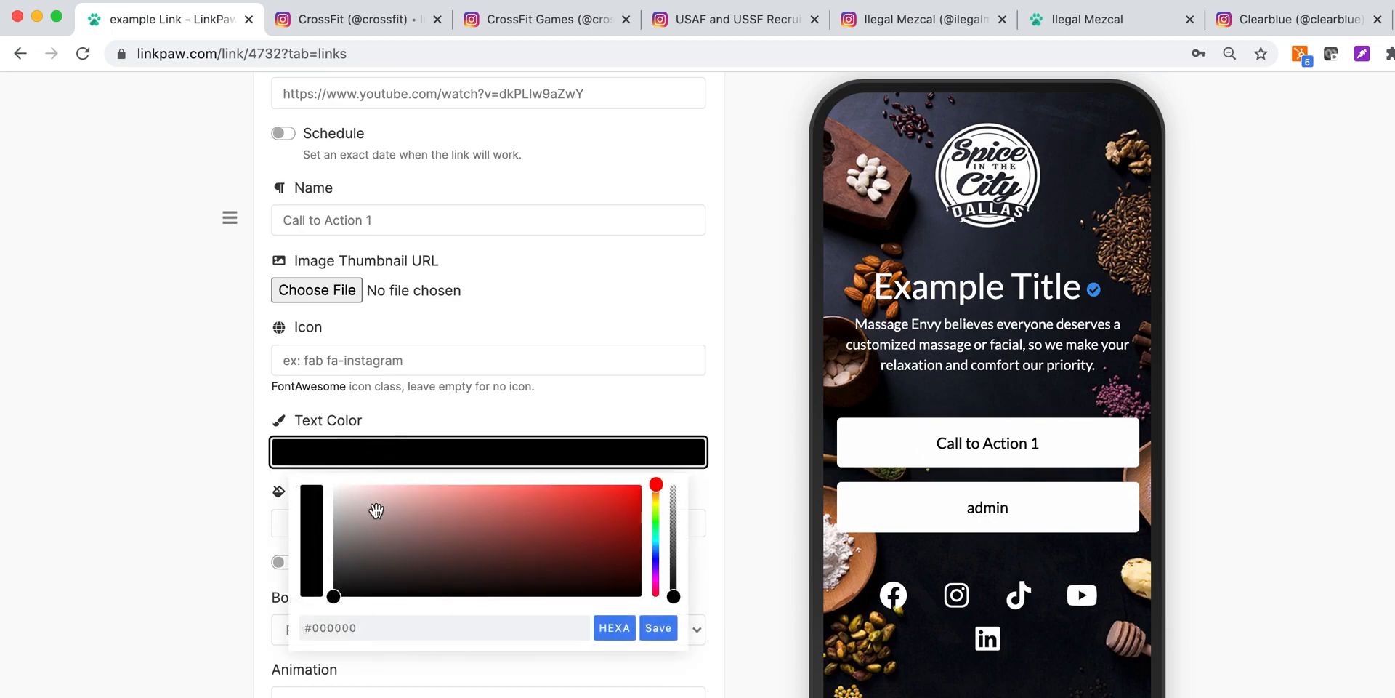
left_click_drag(656, 484, 657, 519)
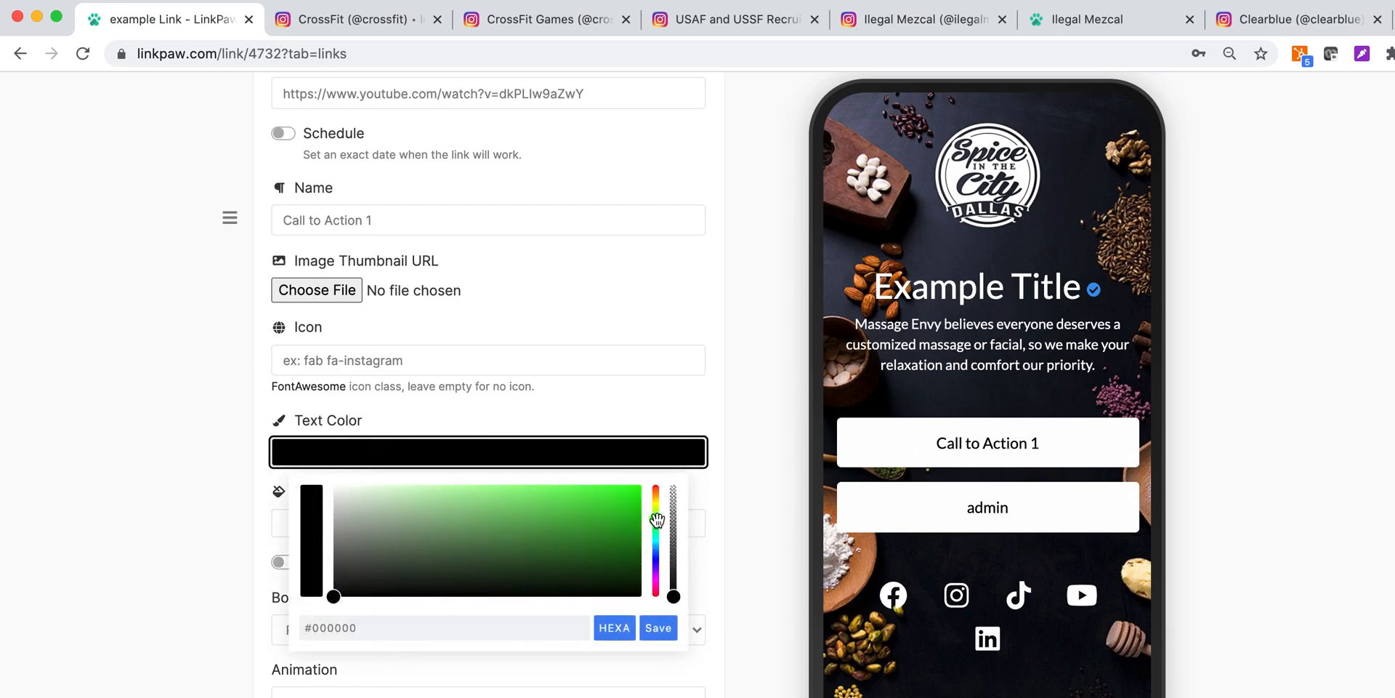
left_click(638, 487)
left_click(666, 627)
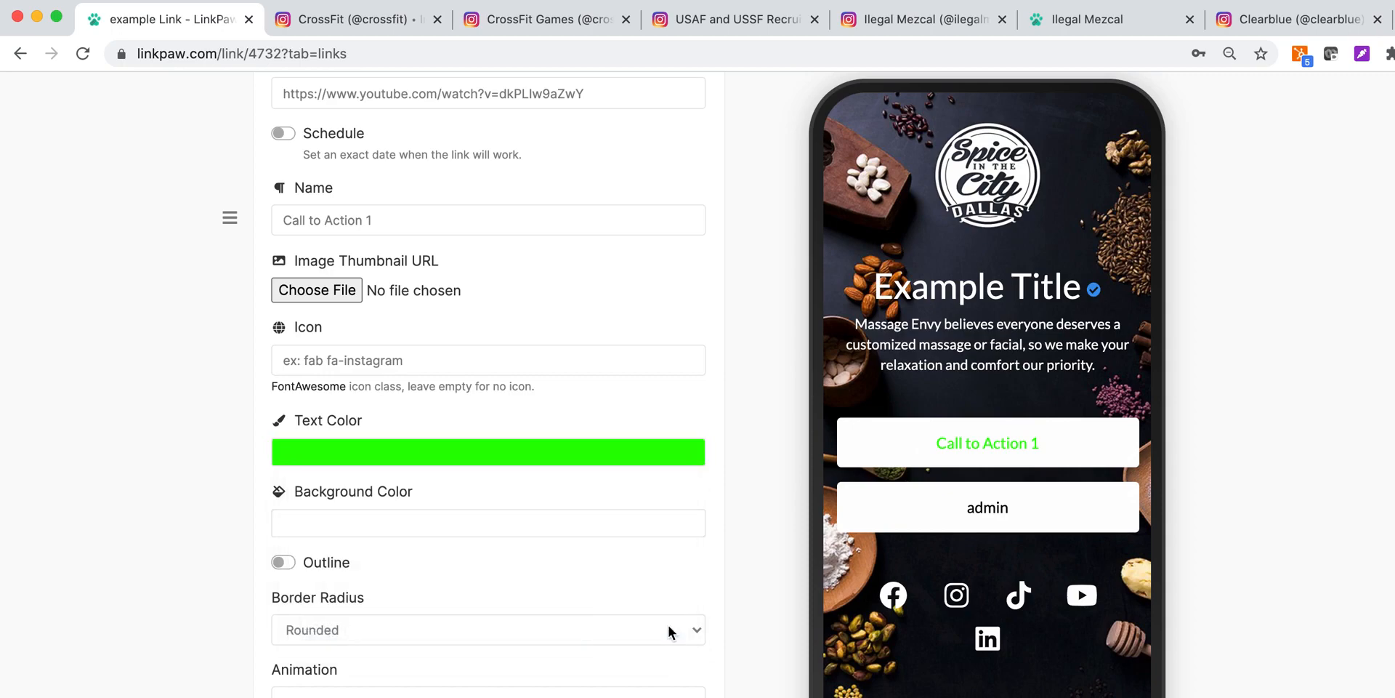
- Set the Call to Action 1 block's background color to black and enable its outline
left_click(363, 525)
left_click_drag(348, 652, 318, 679)
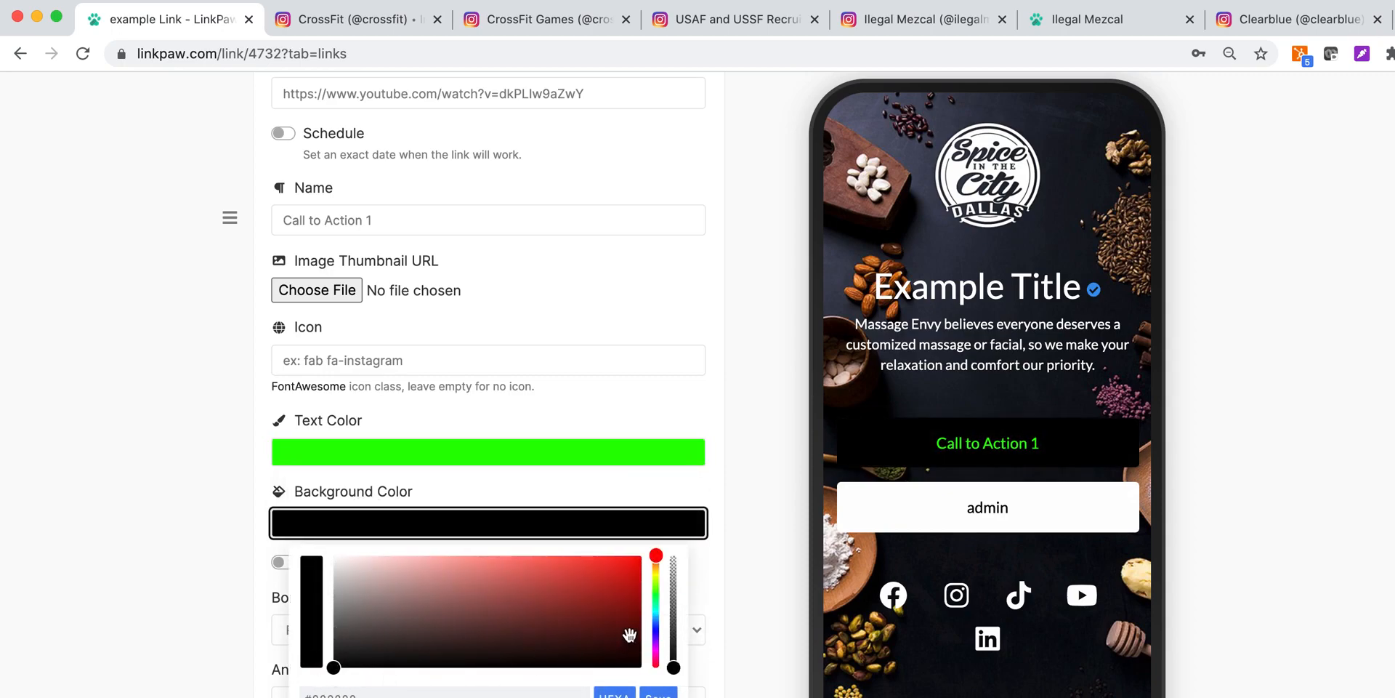
left_click(716, 593)
scroll(383, 641, "down", 1)
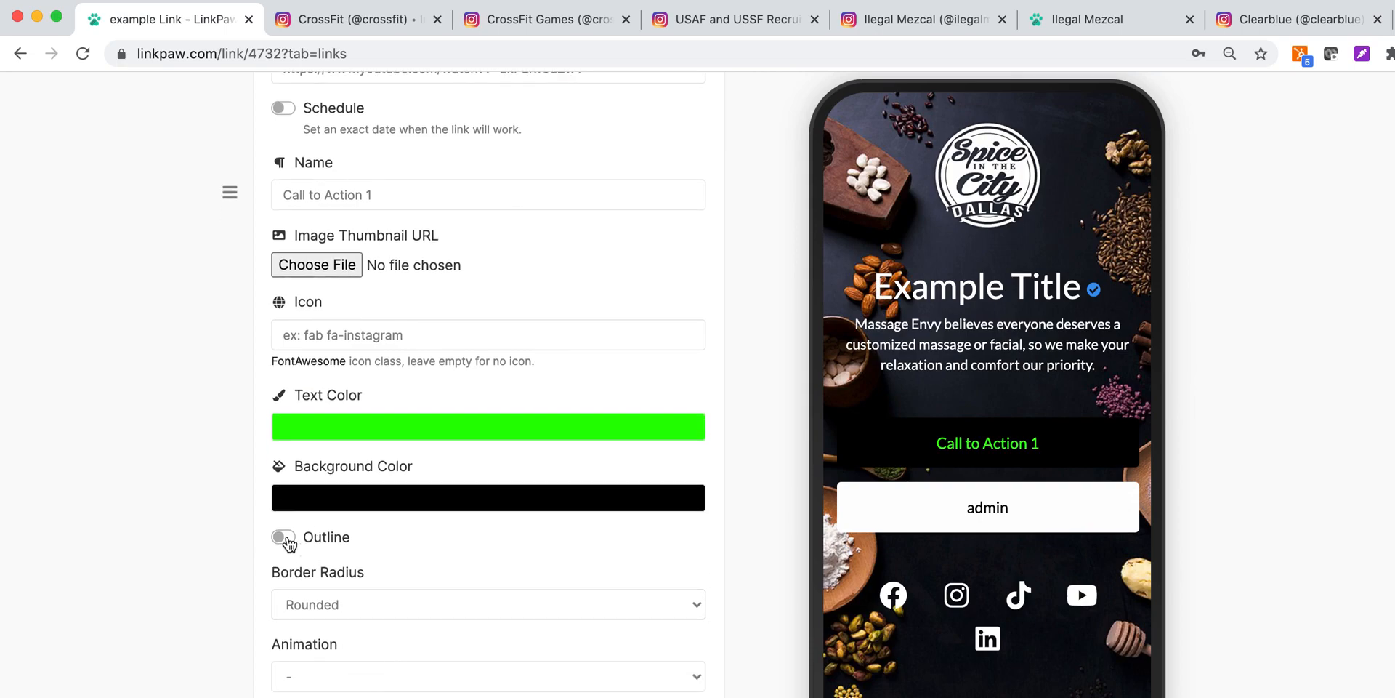
left_click(283, 538)
- Choose 3.png from the Demo folder as the Call to Action 1 thumbnail image and update the block
left_click(352, 266)
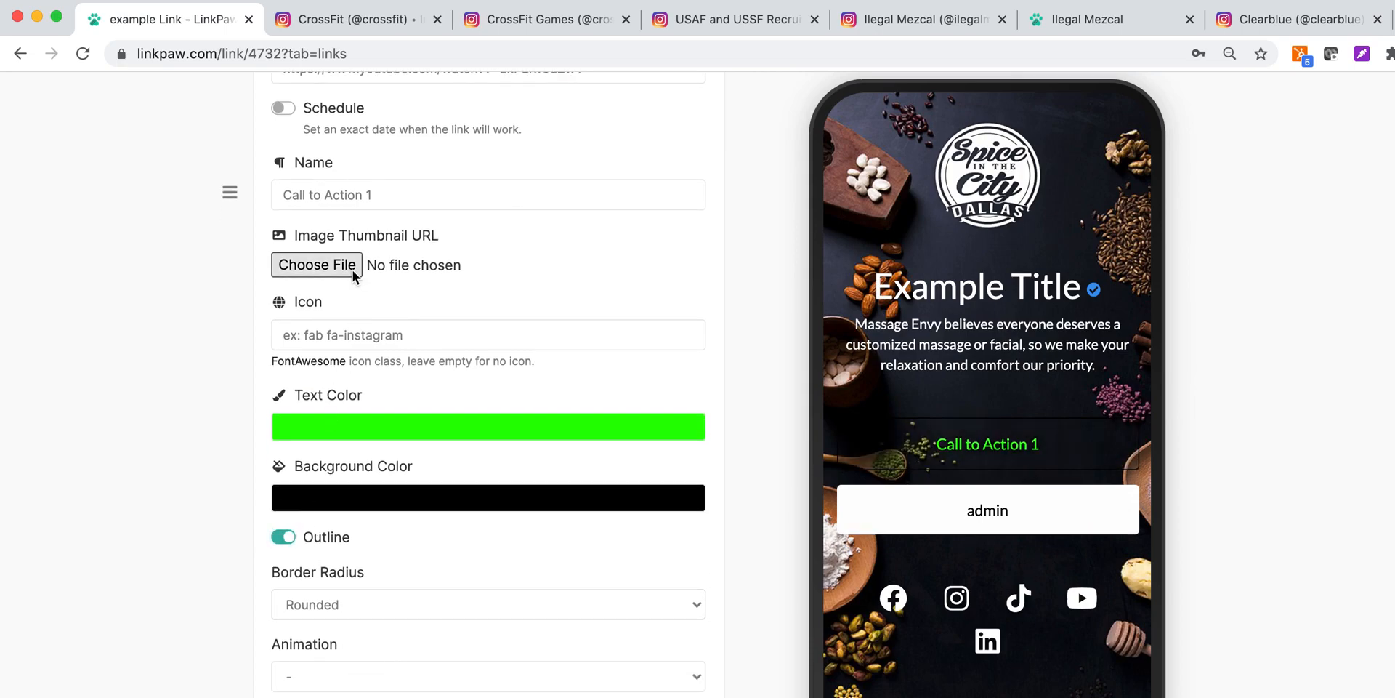
left_click(564, 254)
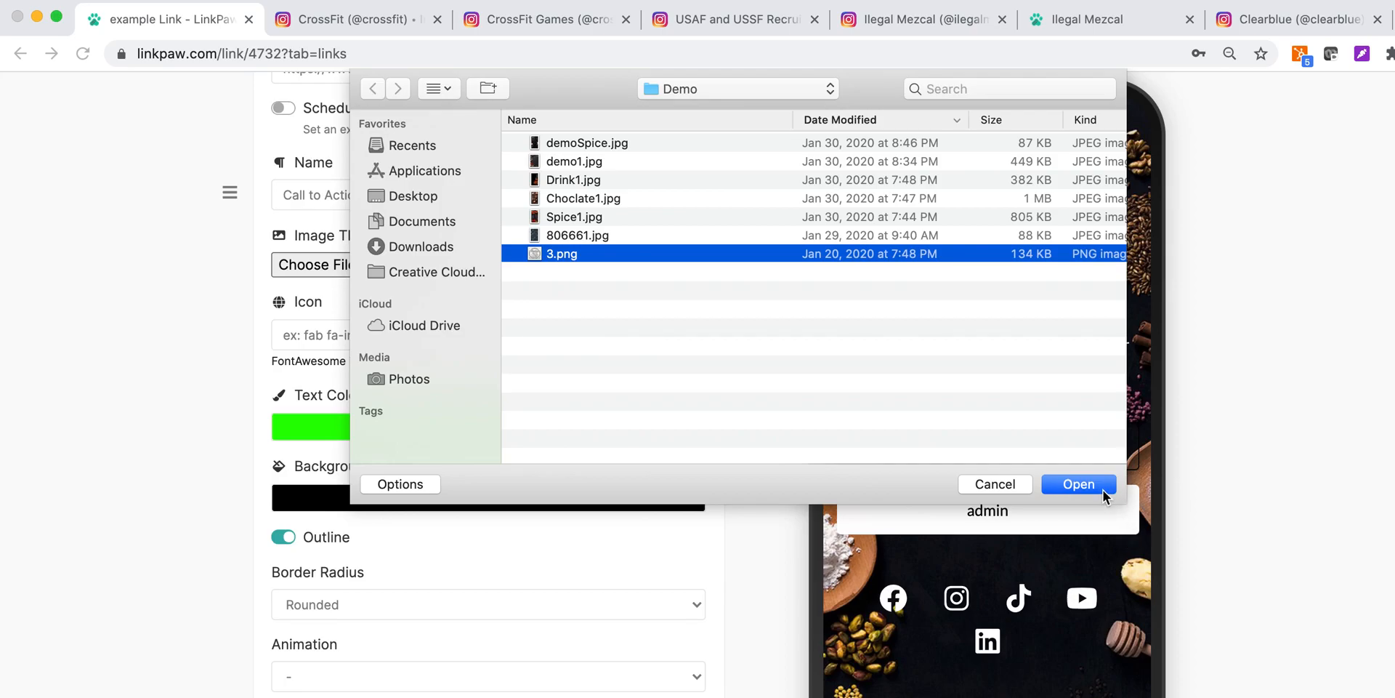
left_click(1078, 484)
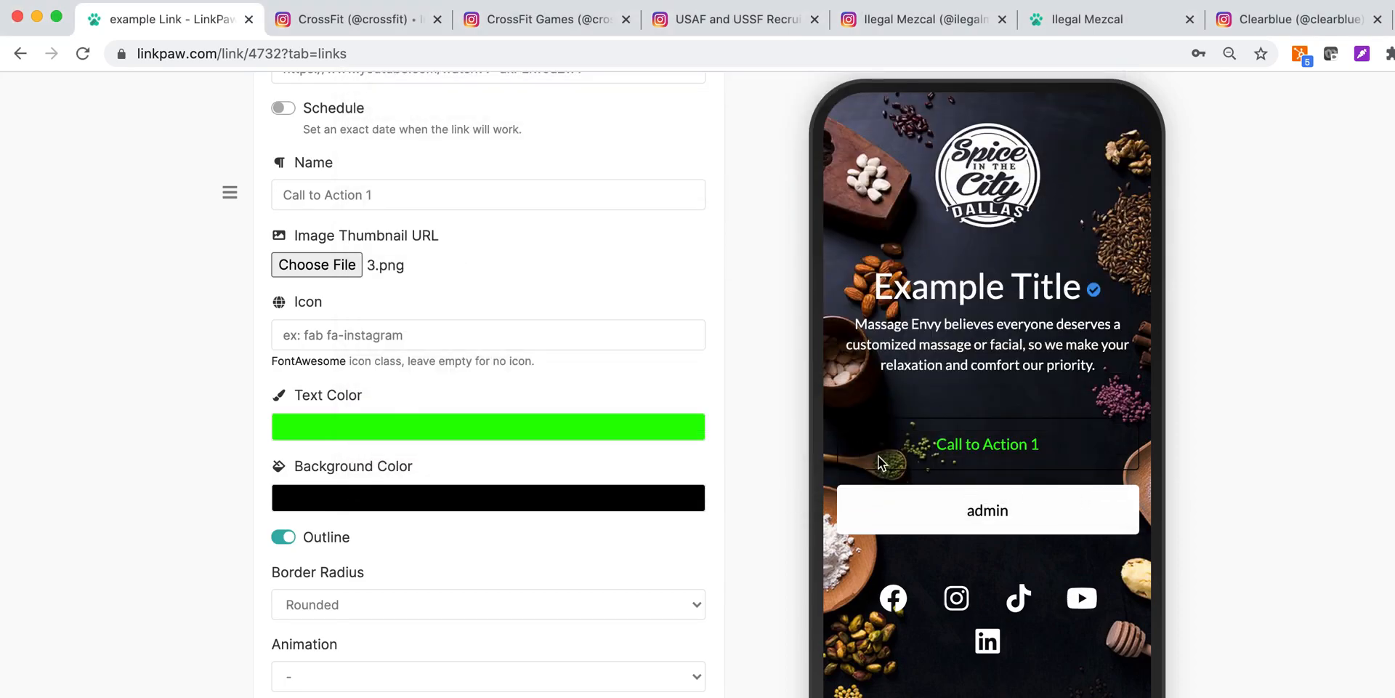
scroll(411, 407, "down", 6)
left_click(446, 378)
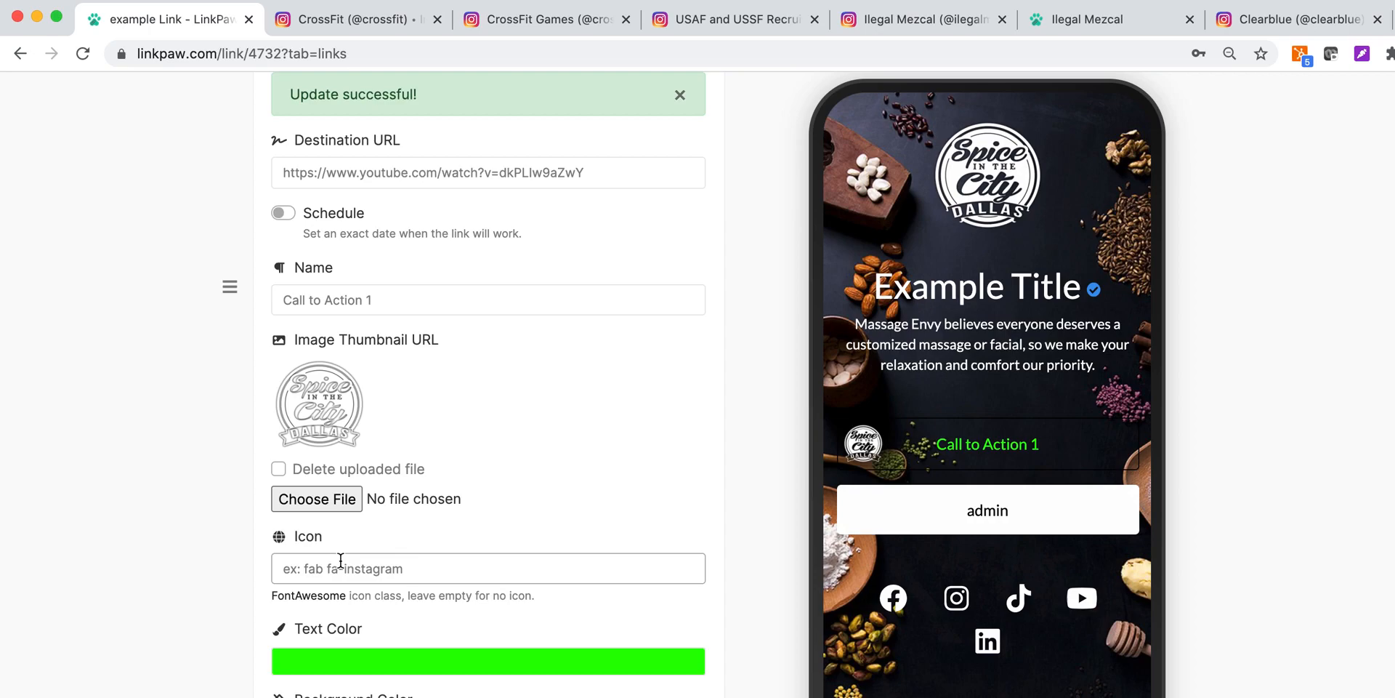
- Turn off the Call to Action 1 outline, set the background color to red, and update the block
scroll(436, 581, "down", 2)
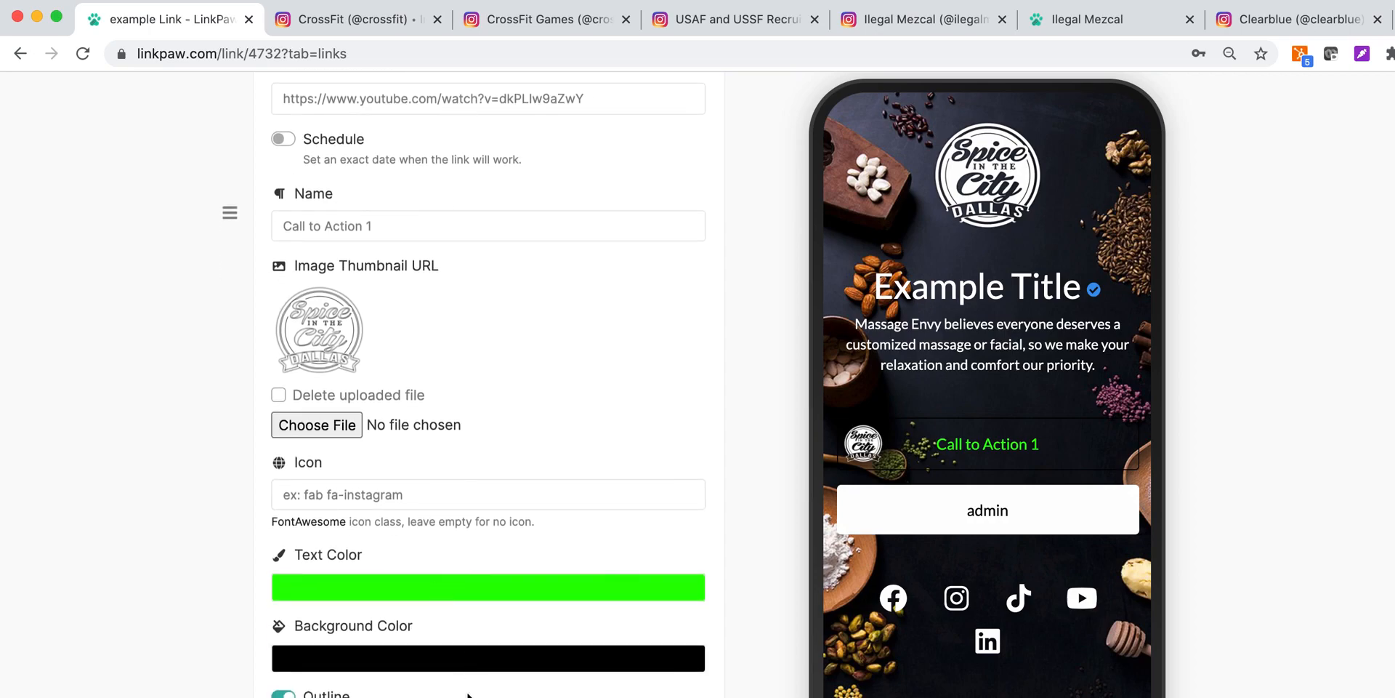
scroll(458, 650, "down", 4)
left_click(283, 552)
left_click(360, 518)
left_click(624, 561)
left_click(641, 549)
left_click(653, 689)
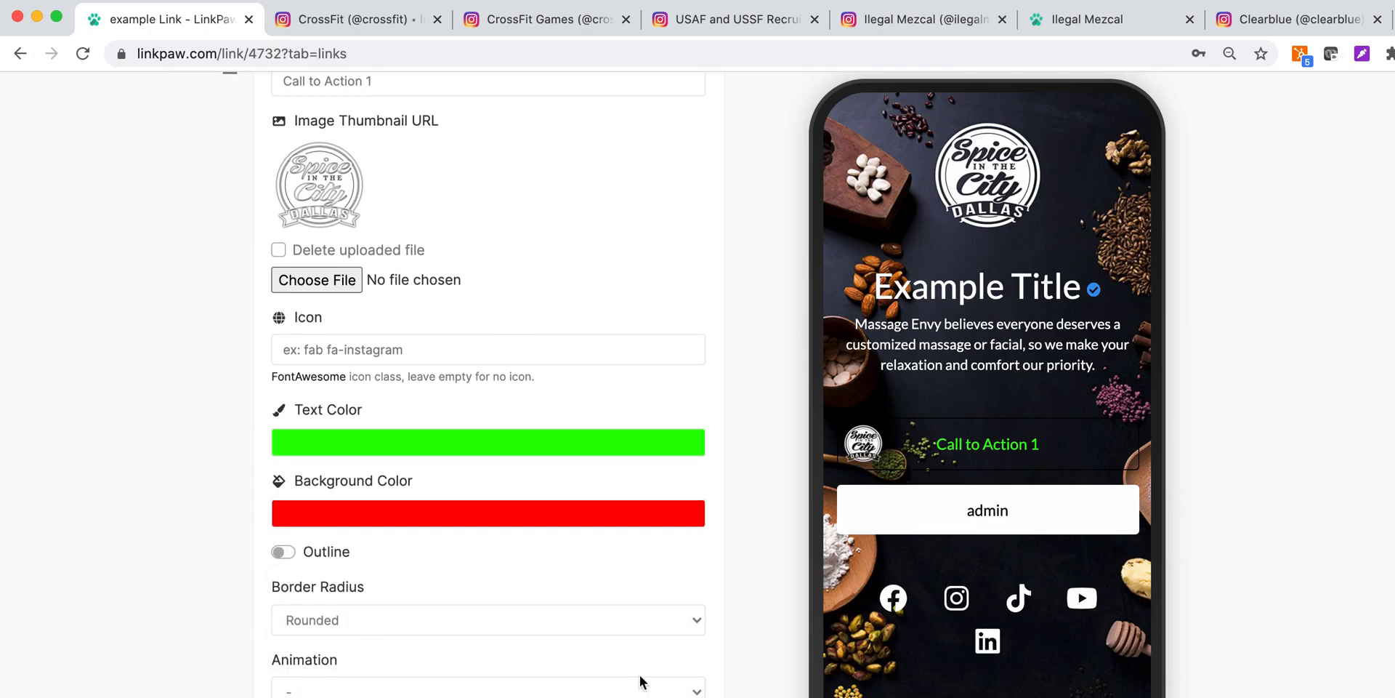
scroll(640, 654, "down", 6)
left_click(614, 352)
scroll(835, 434, "down", 3)
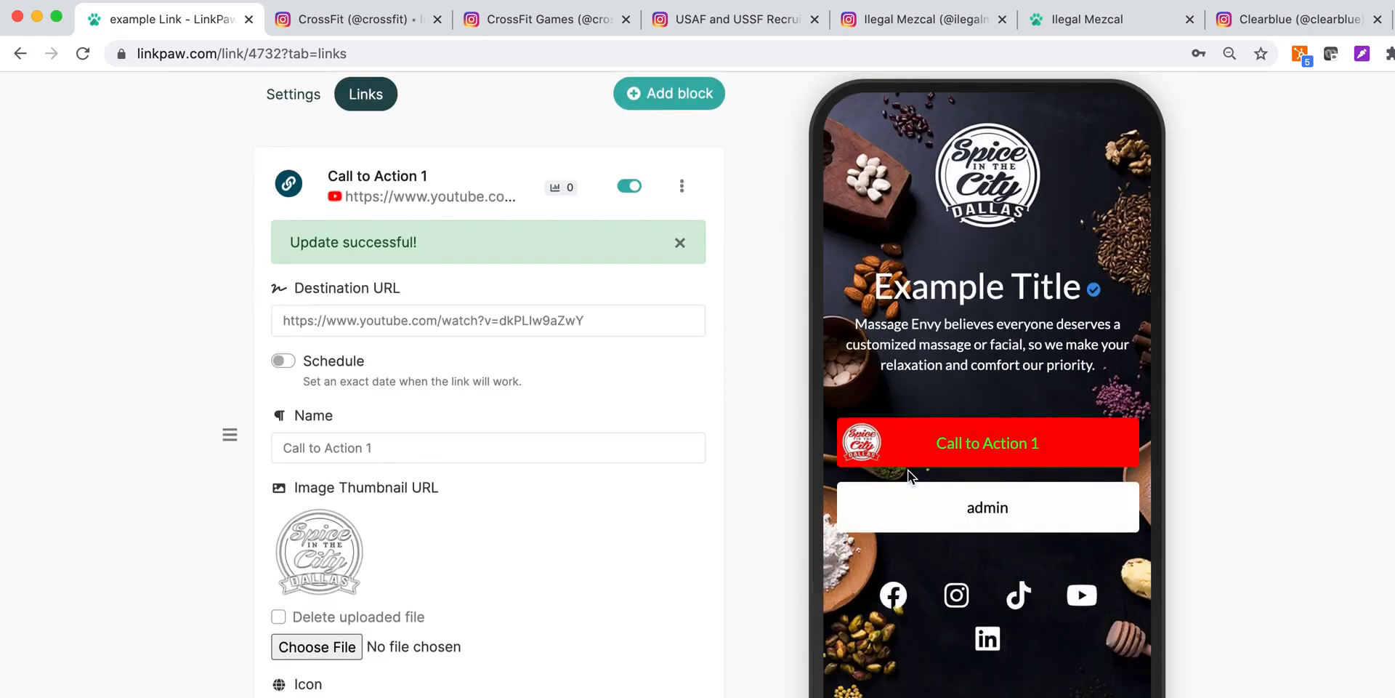
- Set the Call to Action 1 icon to fas fa-shopping-cart and update the block
scroll(430, 498, "down", 4)
left_click(378, 441)
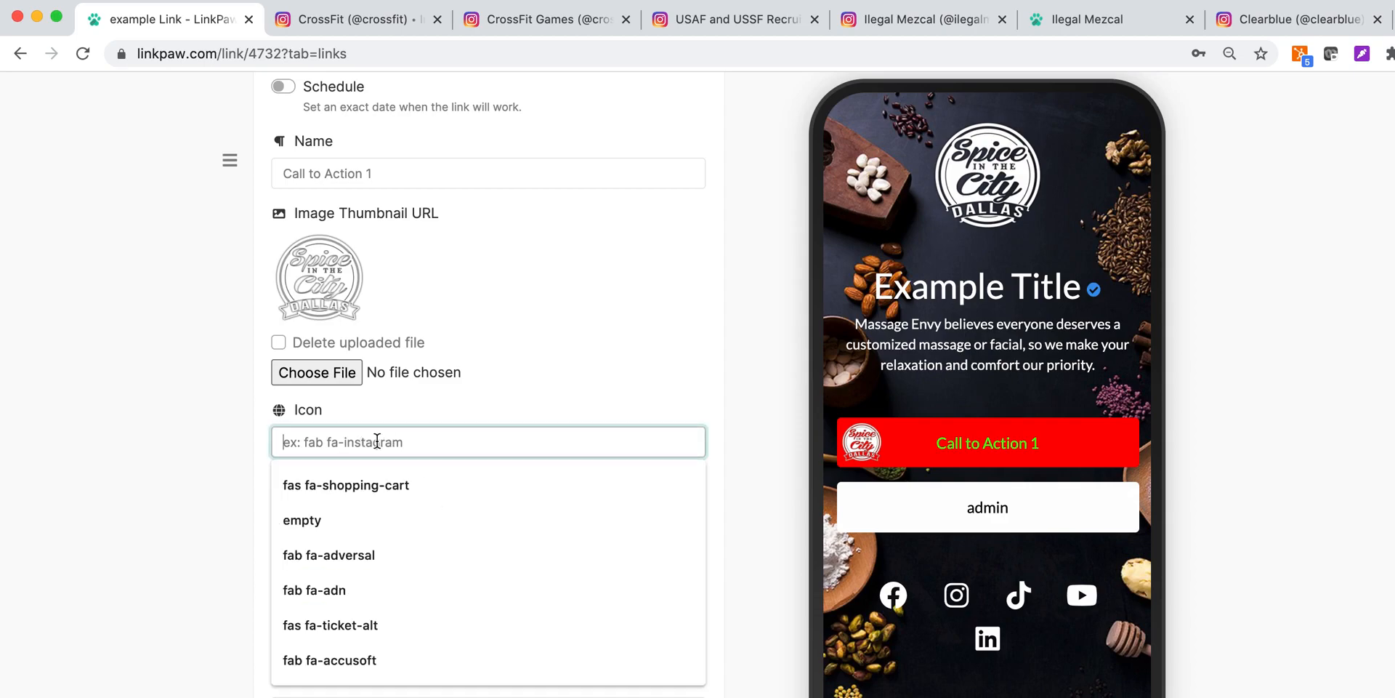
left_click(374, 484)
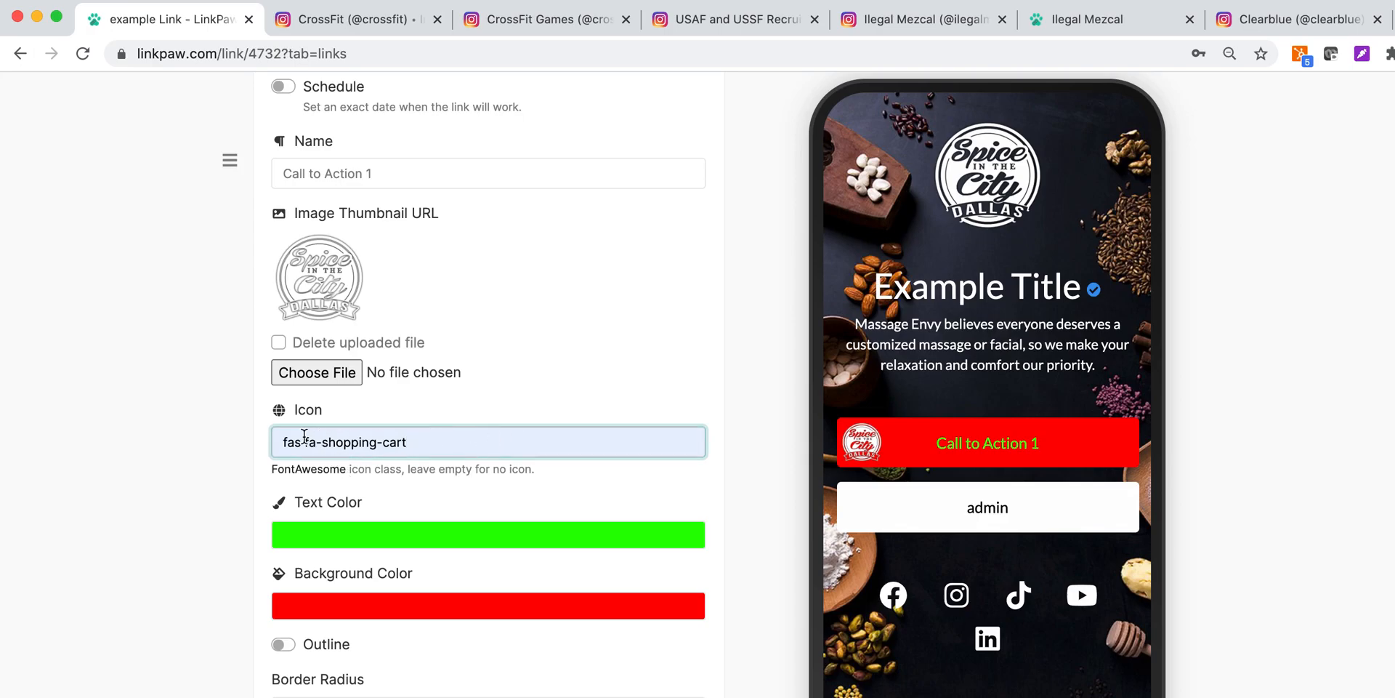
scroll(439, 449, "down", 5)
left_click(470, 570)
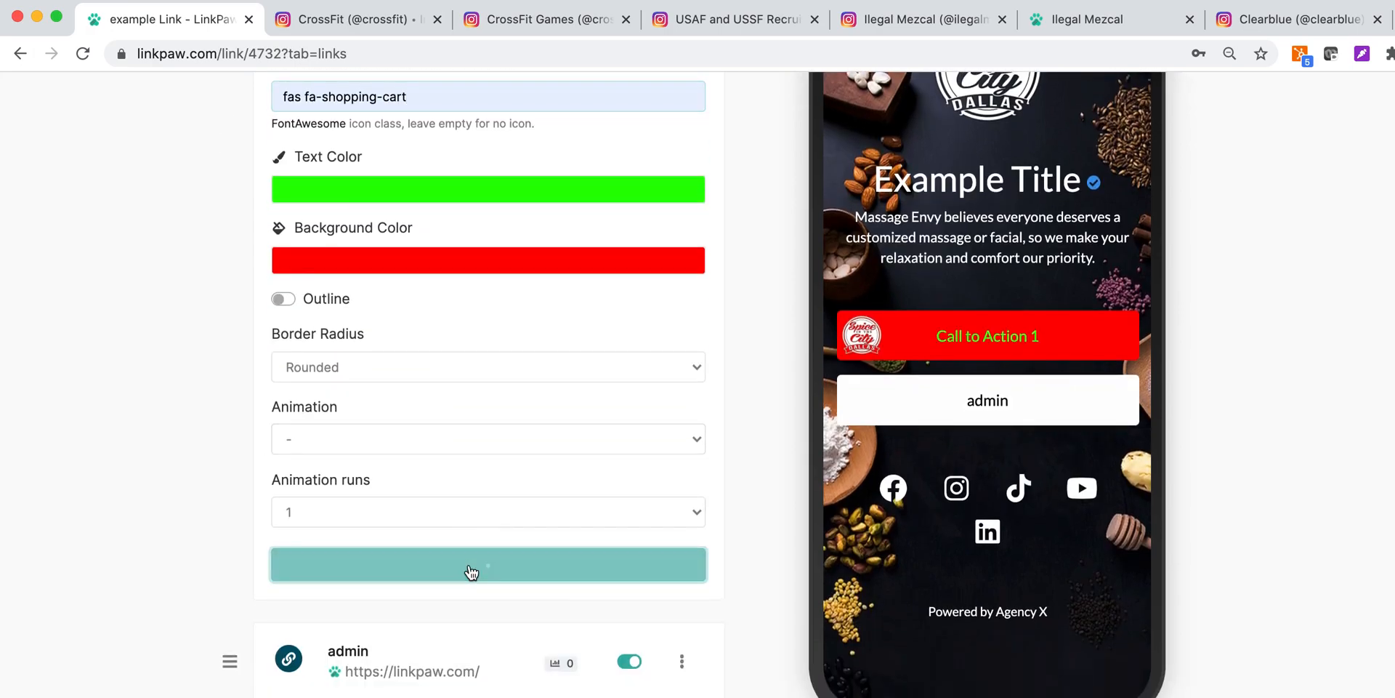
scroll(890, 541, "down", 4)
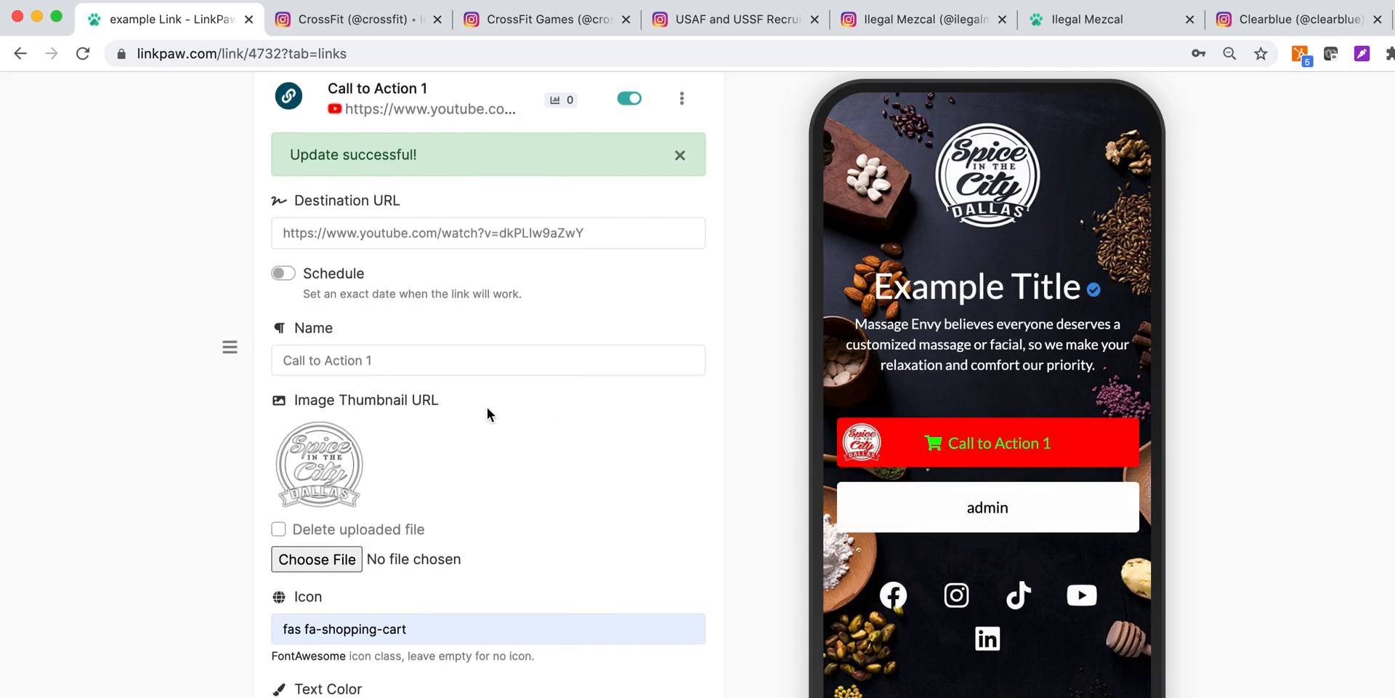
- Give the Call to Action 1 block a Straight border radius and a bounce animation with 2 runs, and update it
scroll(487, 407, "down", 9)
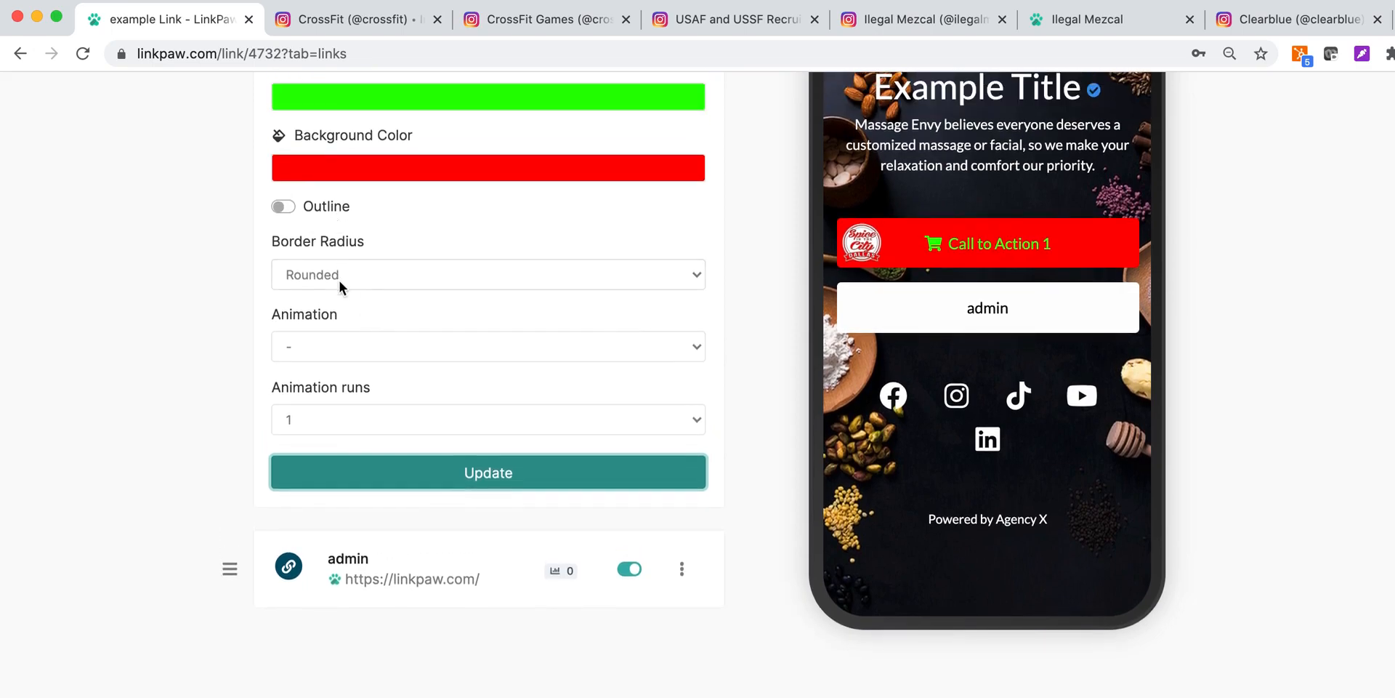
left_click(340, 279)
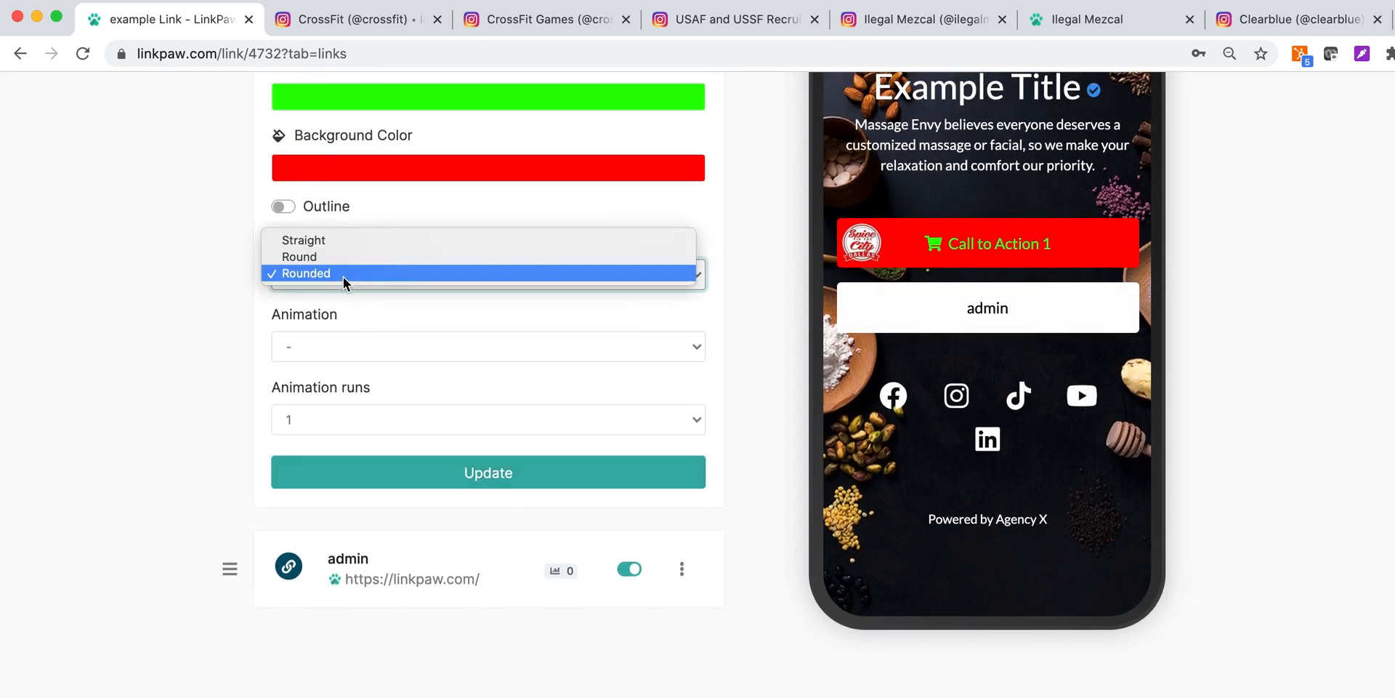
left_click(348, 239)
left_click(481, 344)
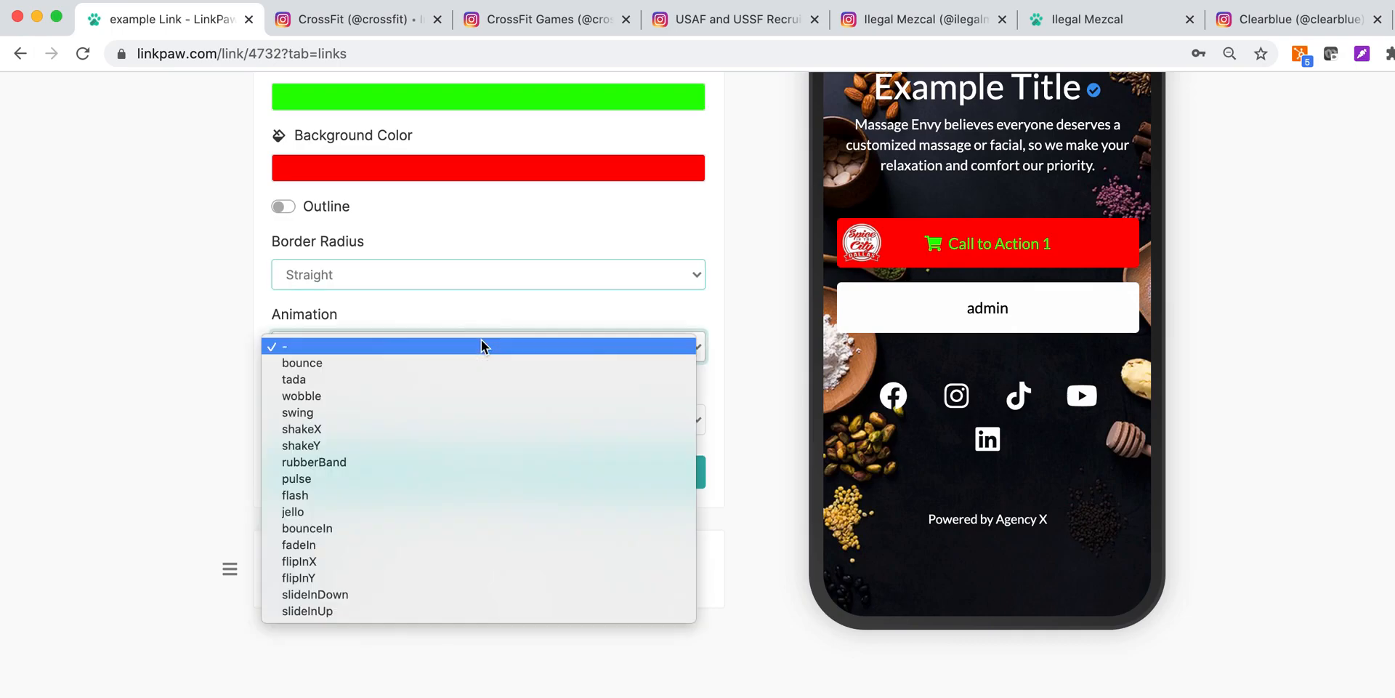
left_click(479, 362)
left_click(427, 418)
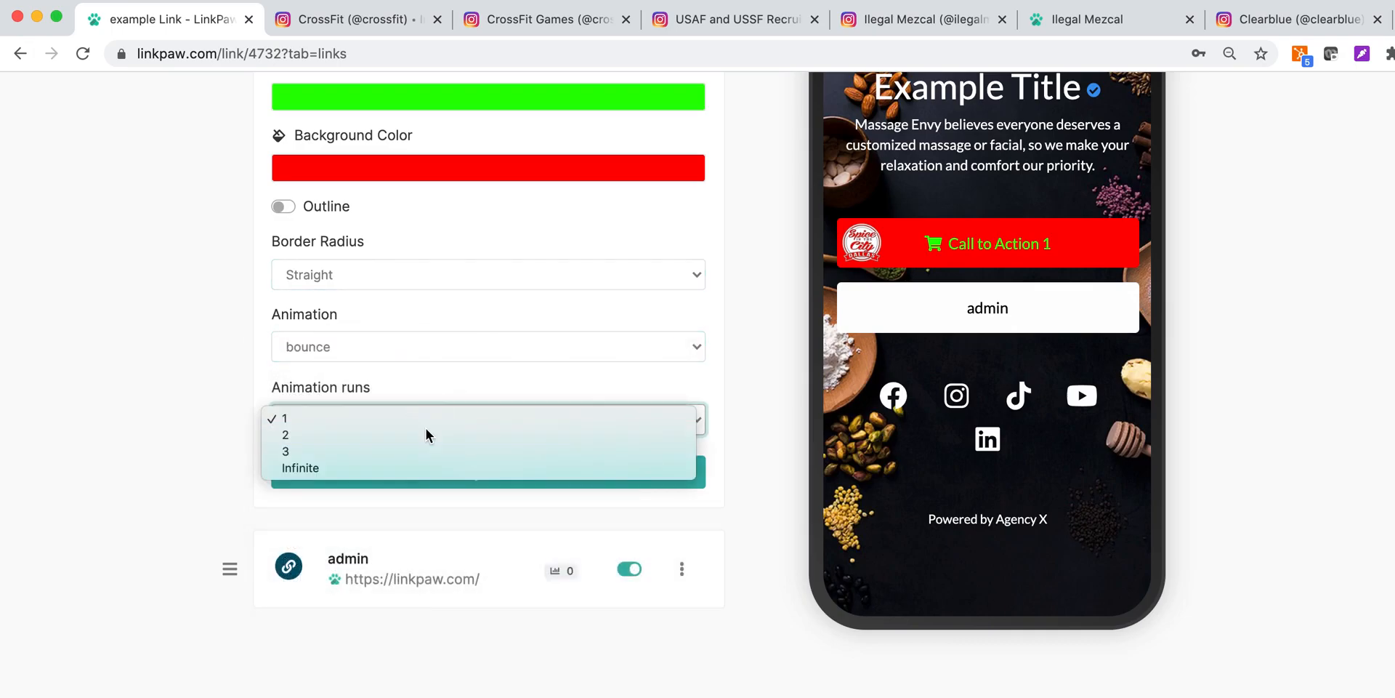
left_click(426, 432)
left_click(460, 474)
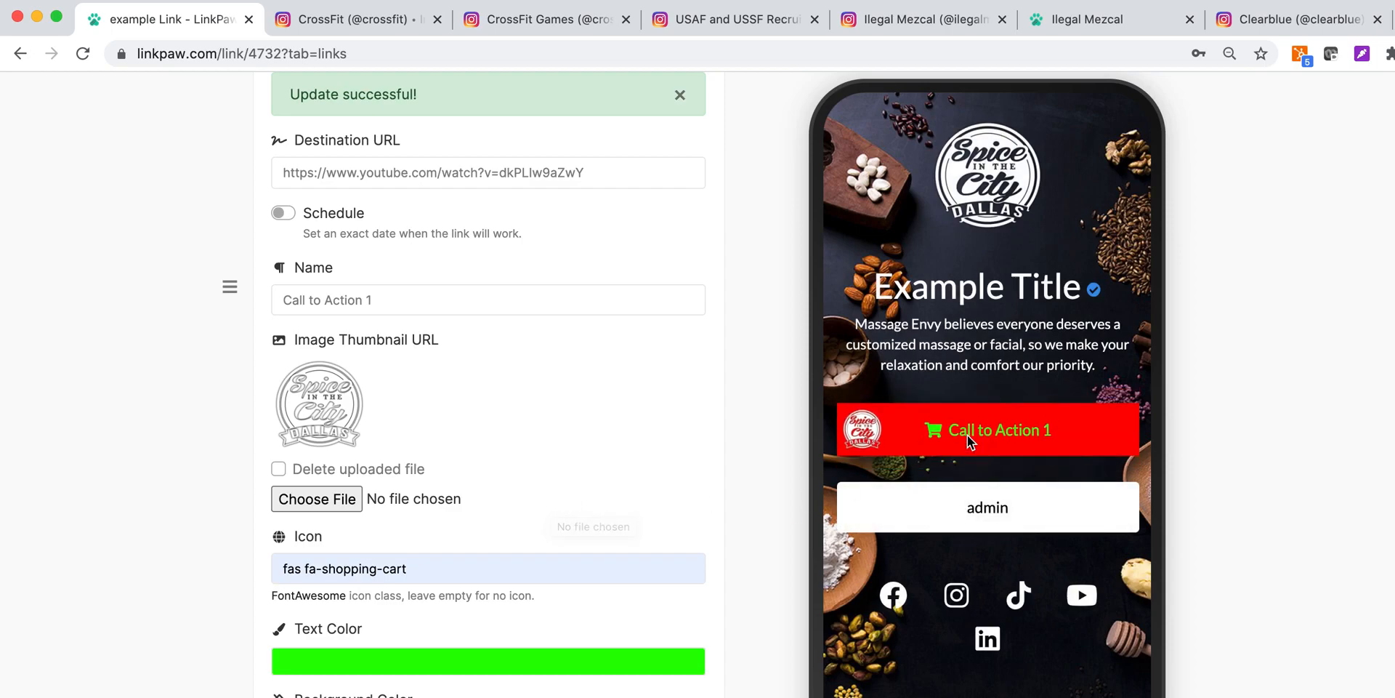
scroll(371, 574, "down", 5)
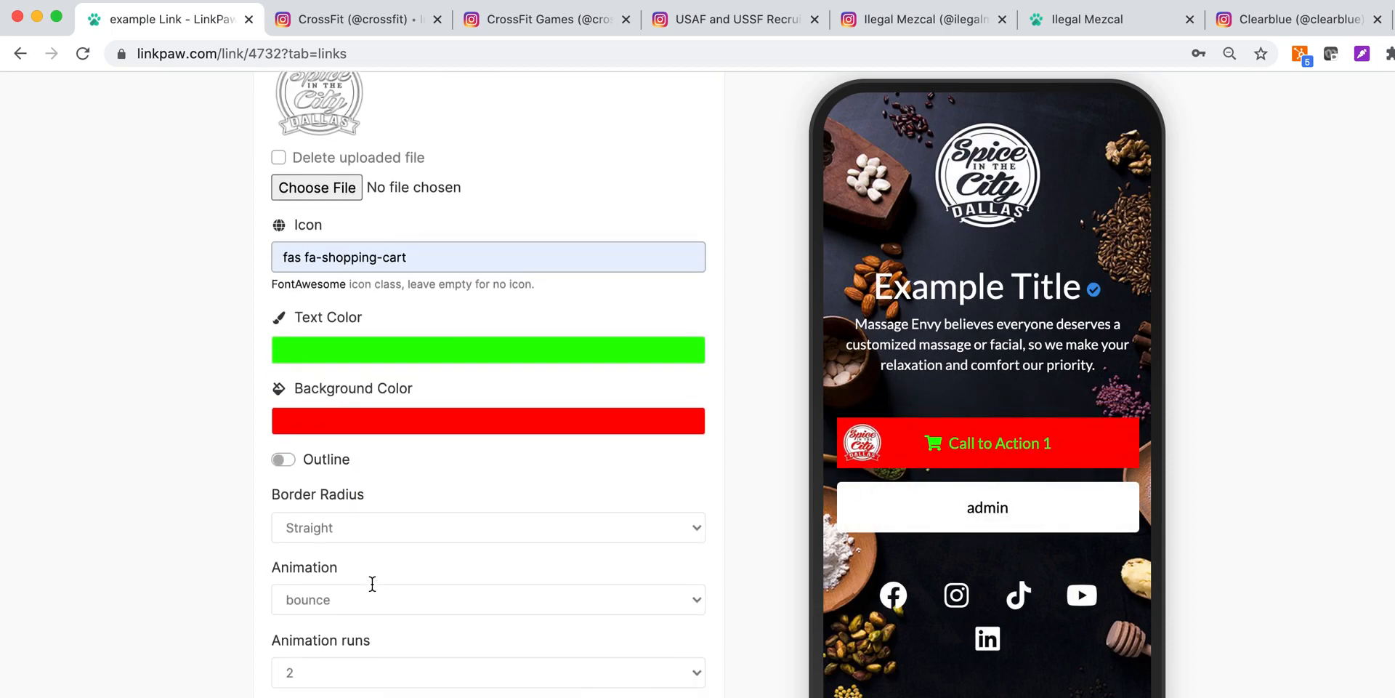
scroll(372, 584, "up", 7)
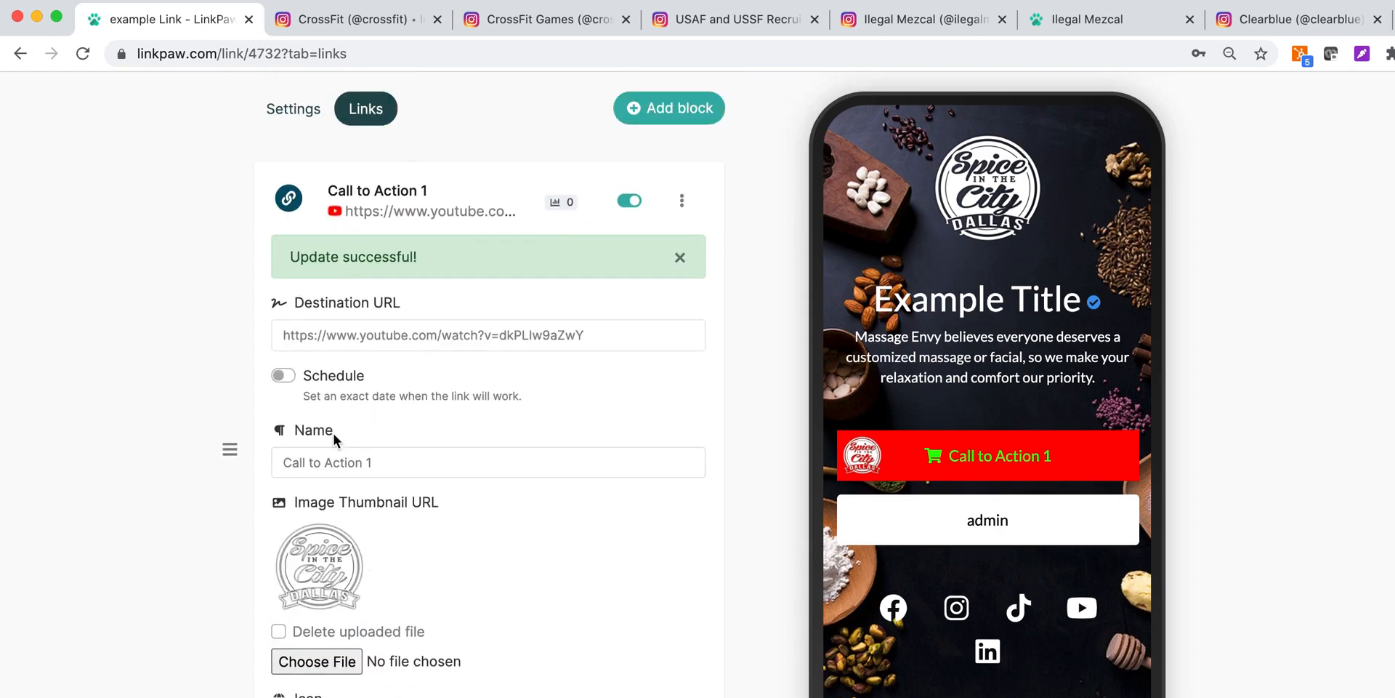
left_click(290, 378)
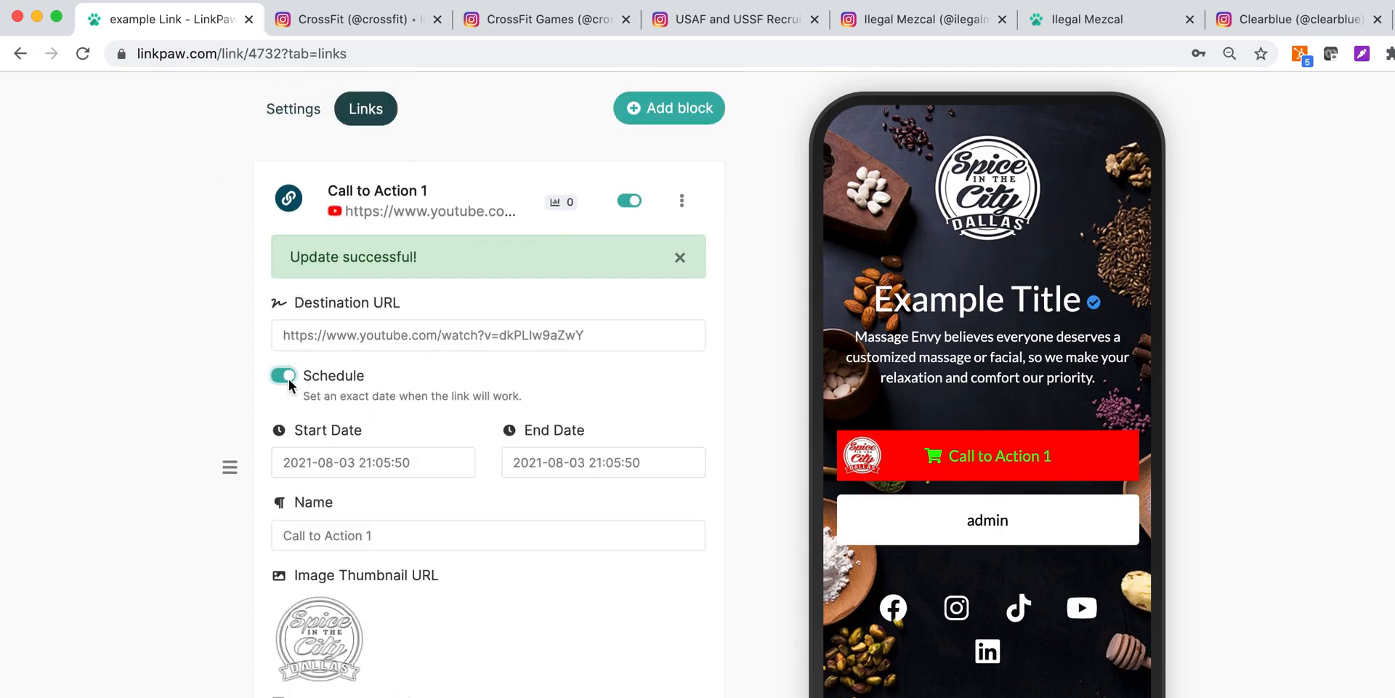
left_click(343, 464)
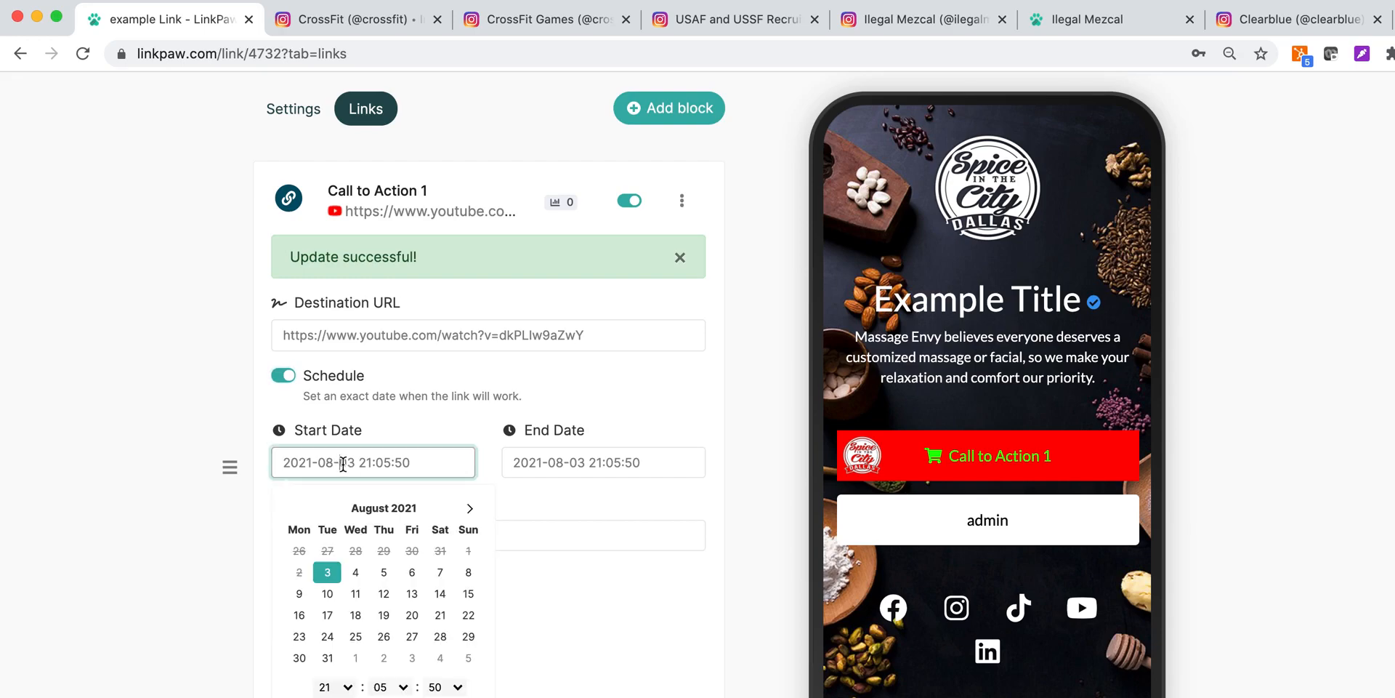
left_click(468, 509)
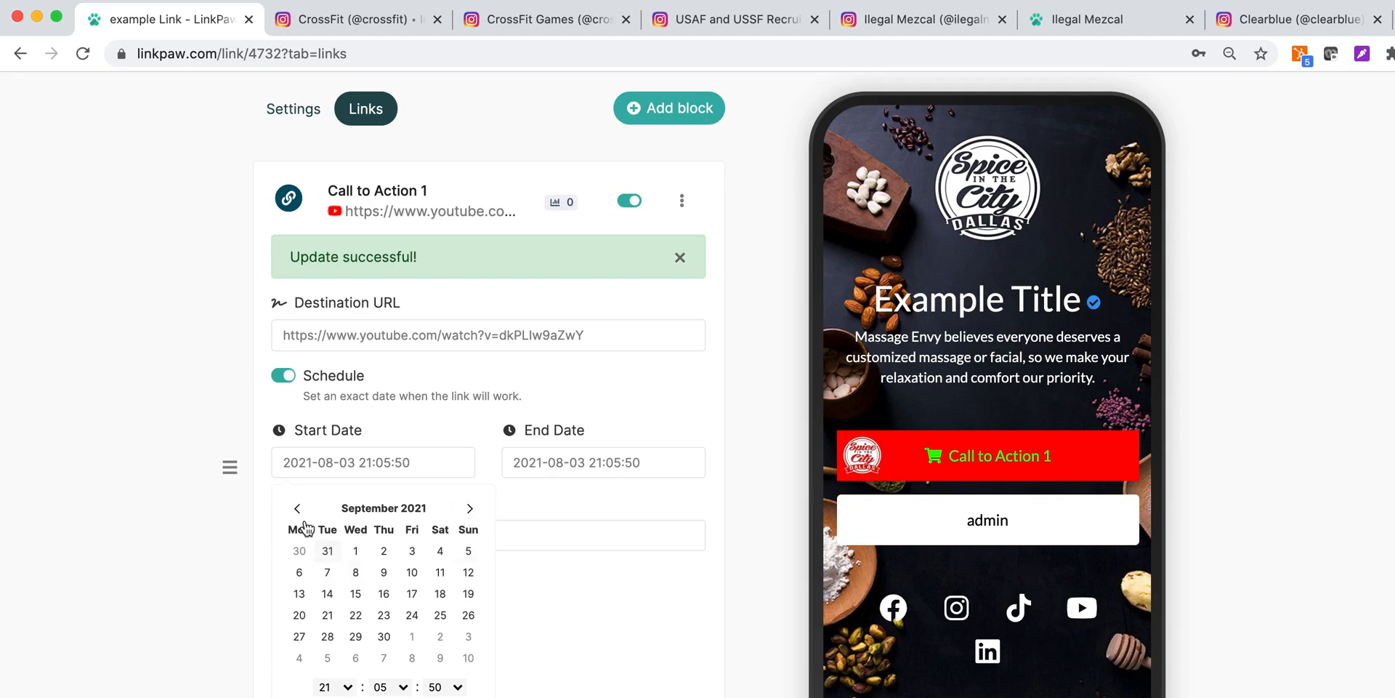
left_click(327, 573)
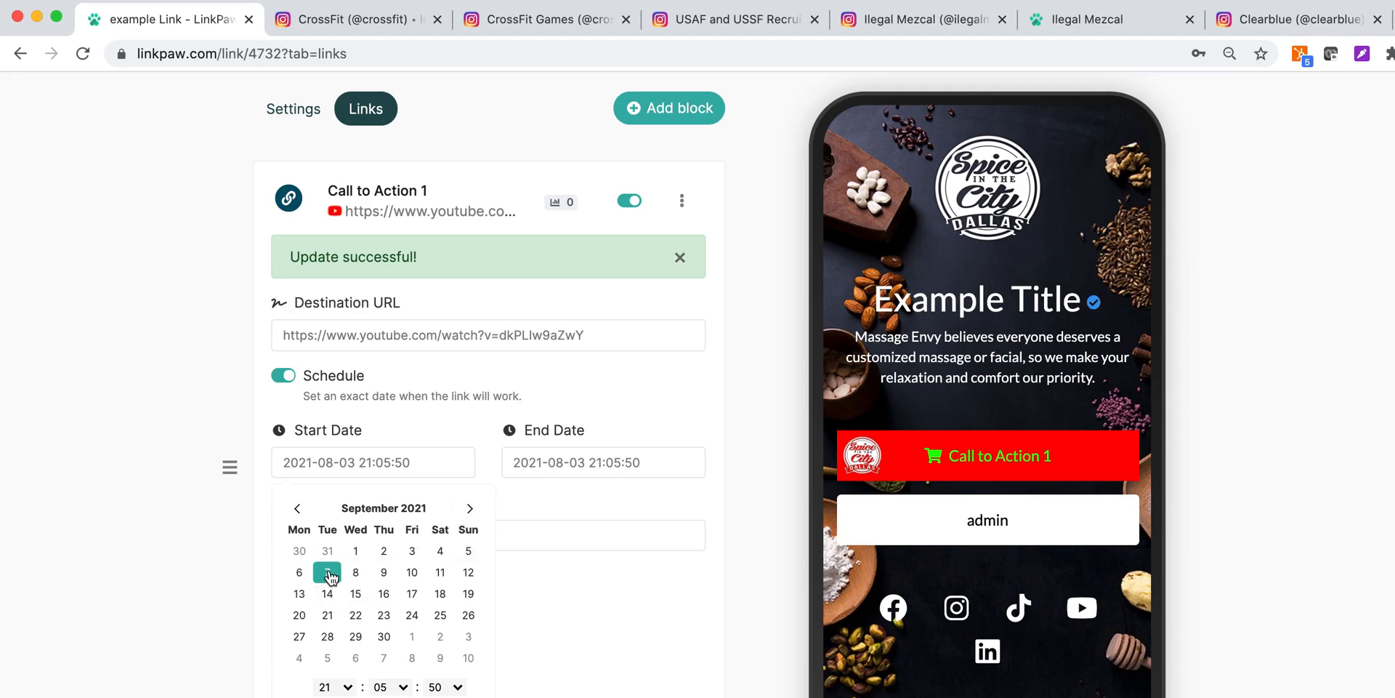
left_click(586, 467)
left_click(700, 508)
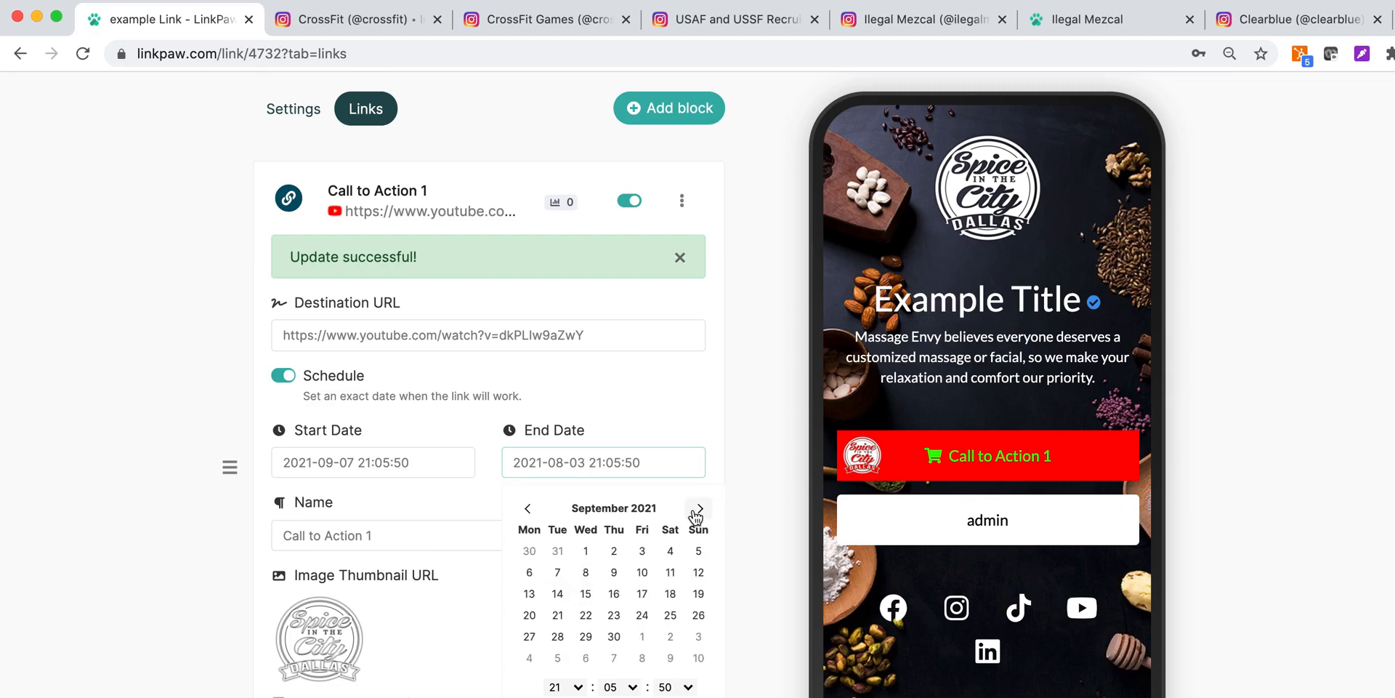
left_click(698, 574)
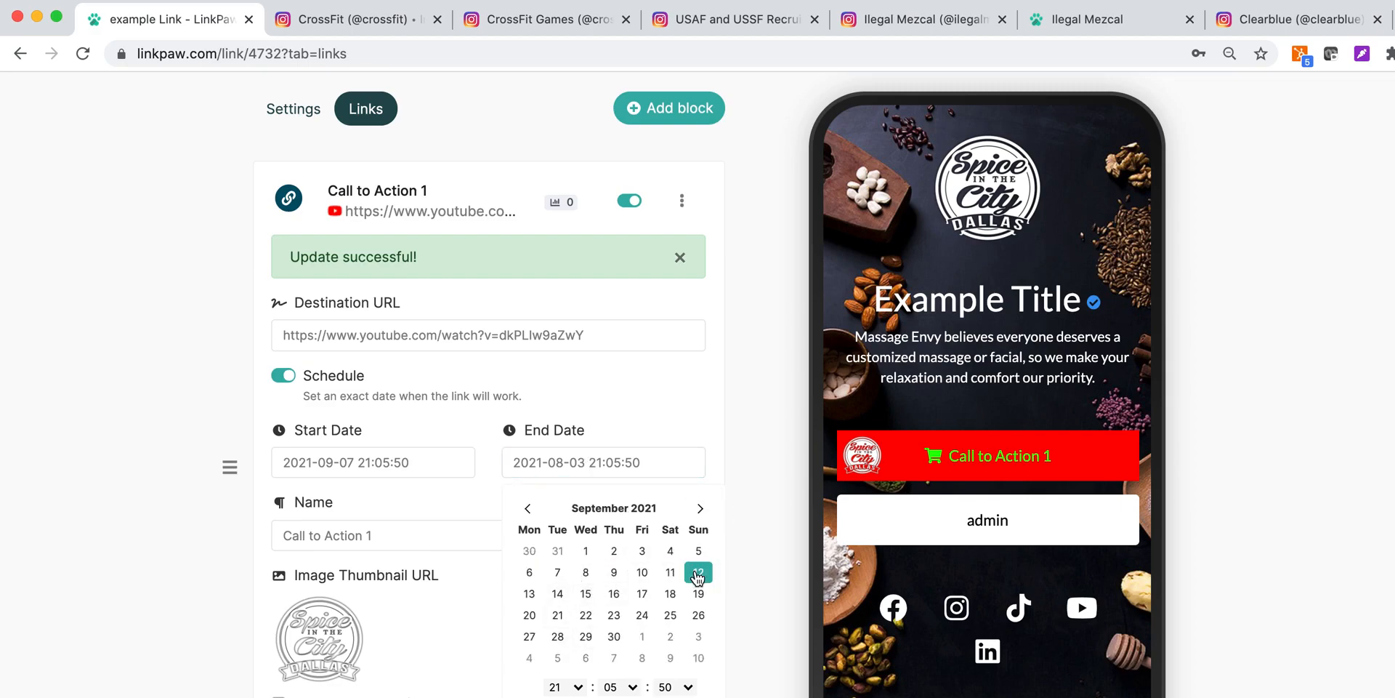
scroll(697, 577, "down", 3)
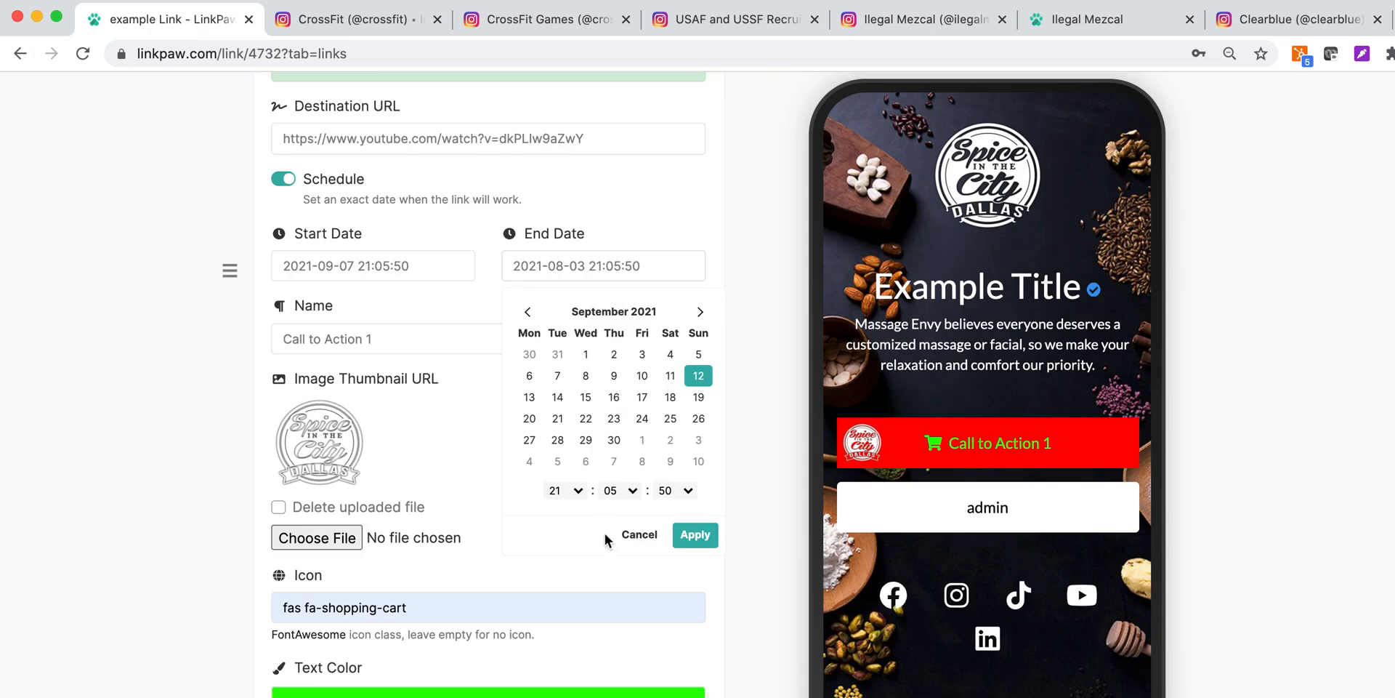
left_click(690, 537)
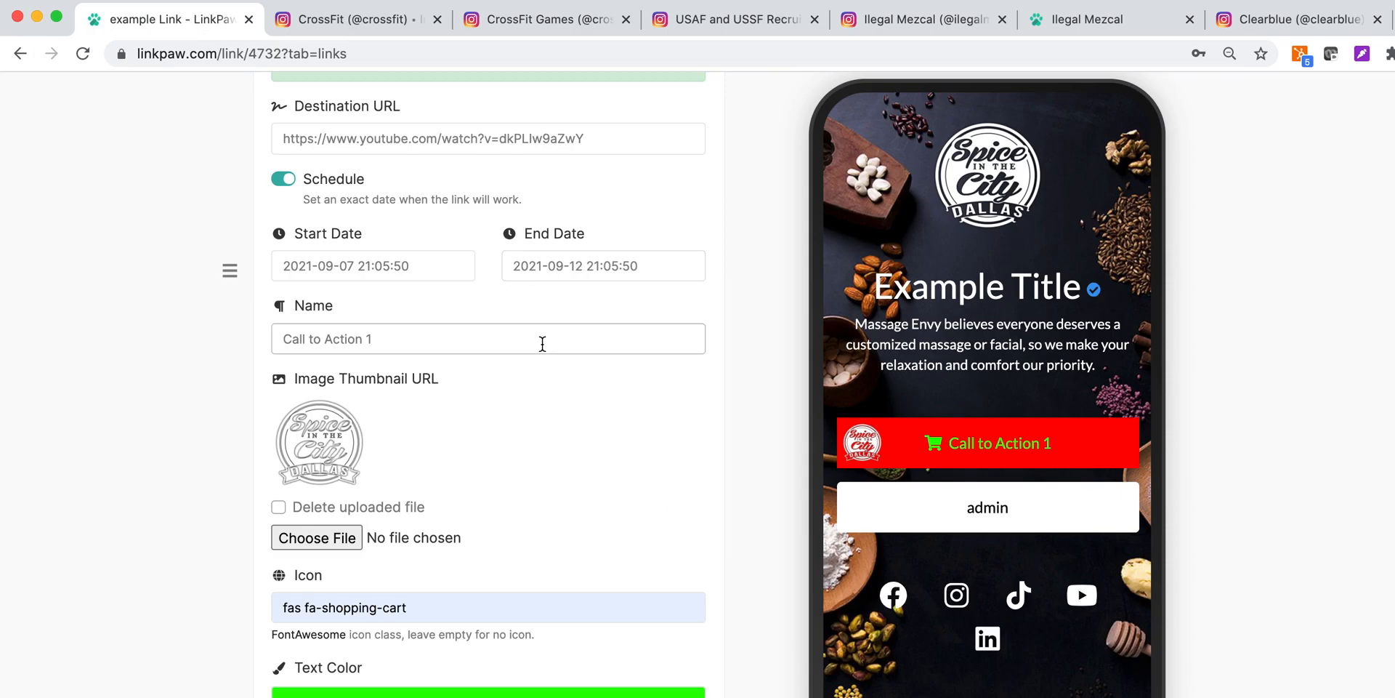
- Update the Call to Action 1 block to save its schedule, and collapse its settings
scroll(544, 351, "down", 6)
scroll(544, 351, "down", 5)
left_click(523, 302)
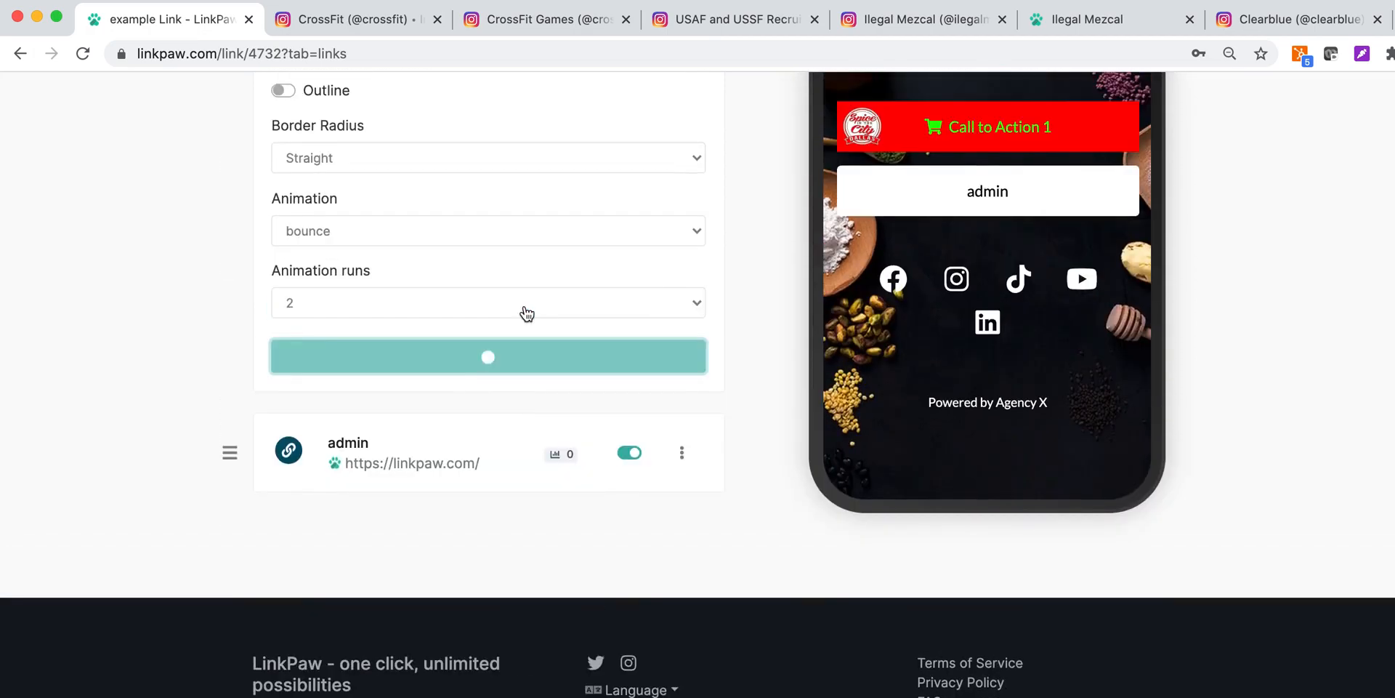
scroll(373, 145, "down", 3)
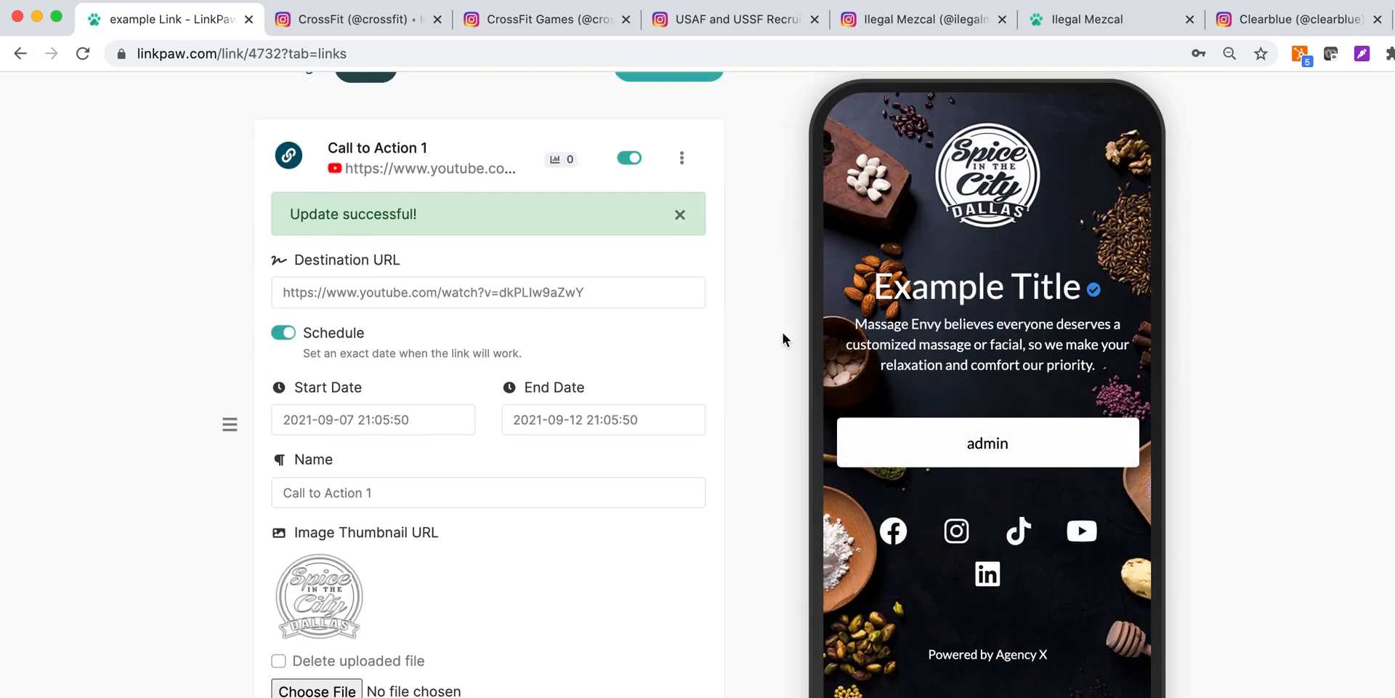
left_click(371, 146)
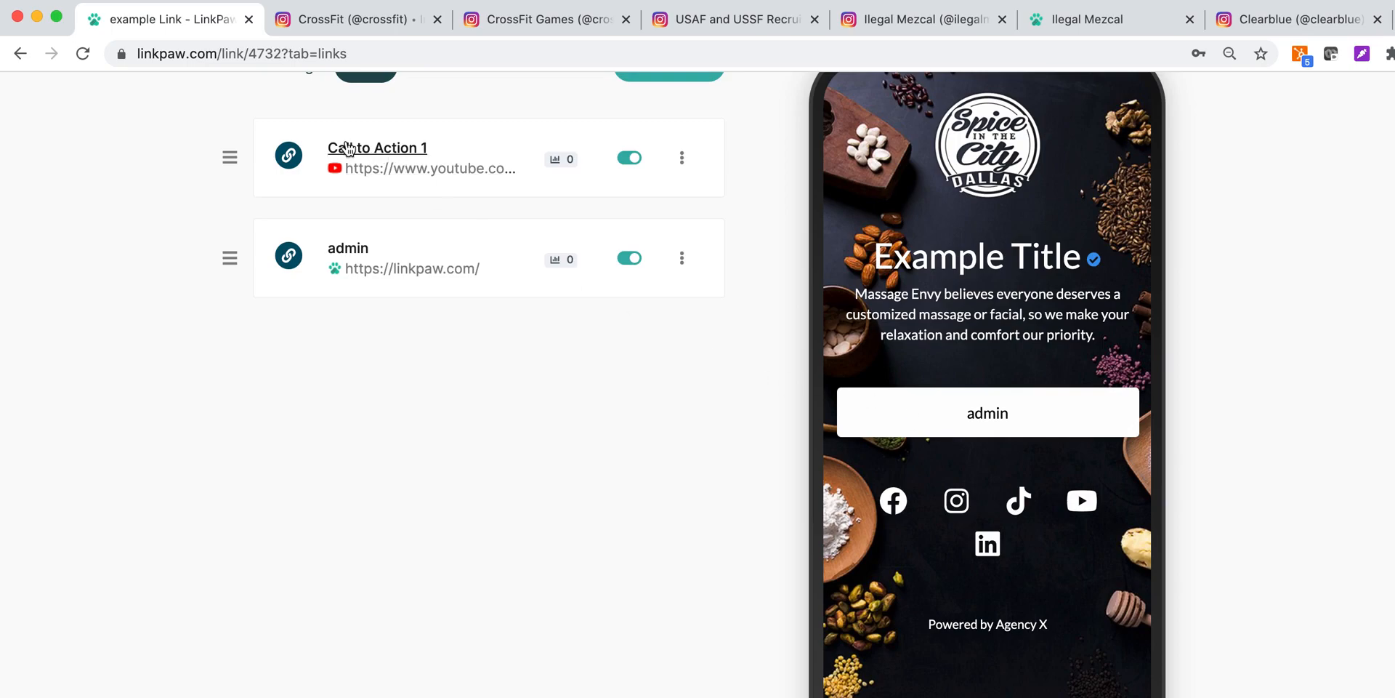
- Reopen the Call to Action 1 block, disable its schedule, update it and collapse its settings
left_click(405, 148)
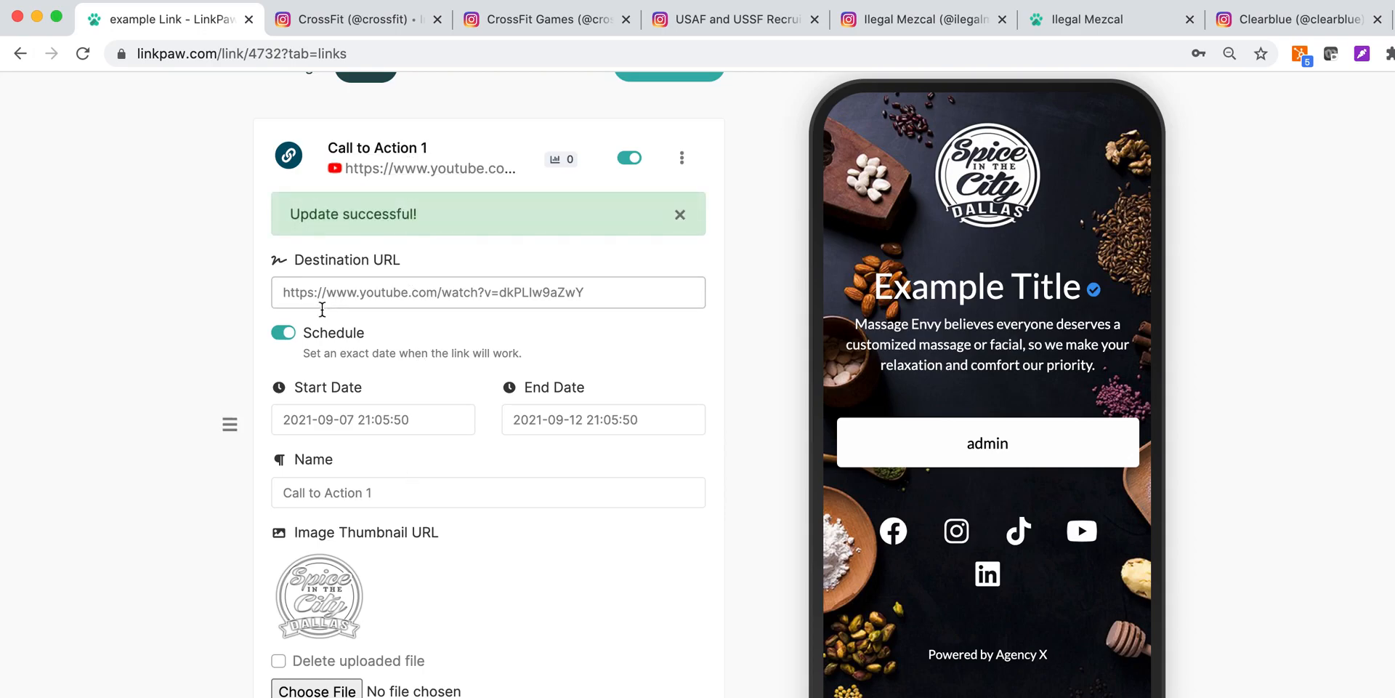
left_click(280, 336)
scroll(281, 338, "down", 10)
left_click(380, 312)
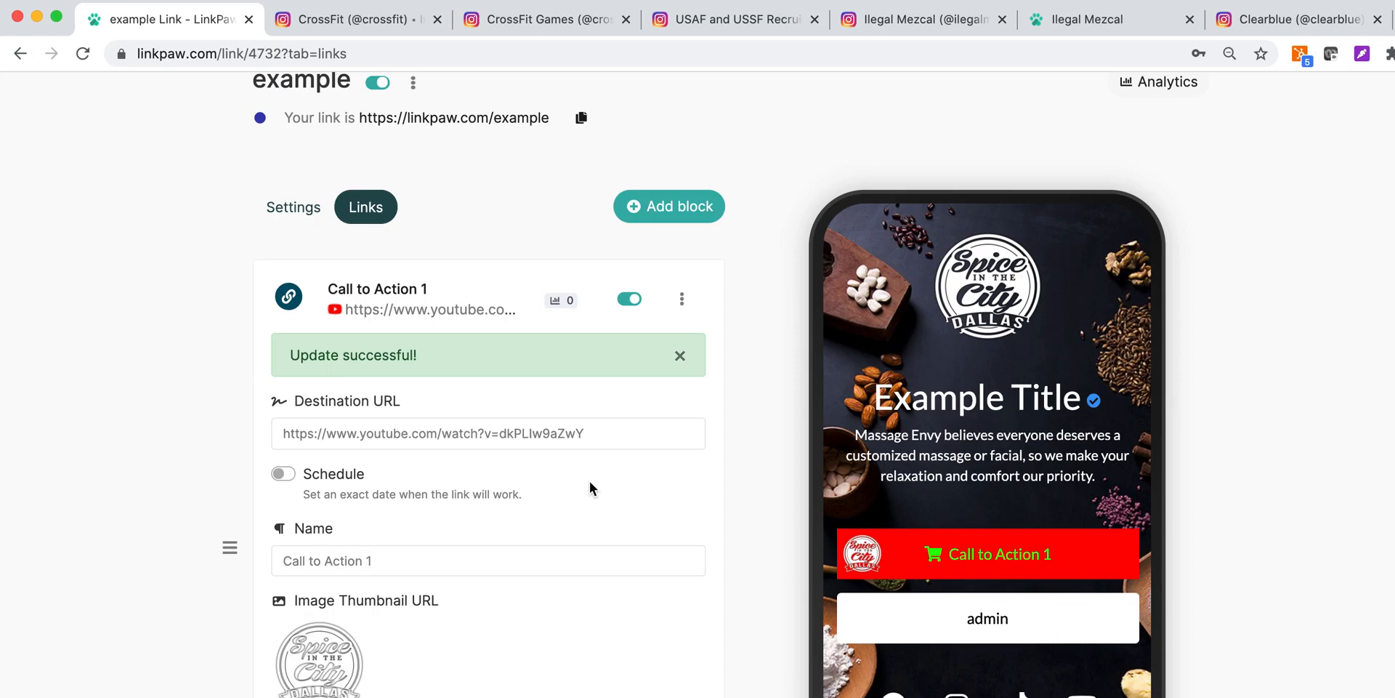
scroll(594, 489, "down", 1)
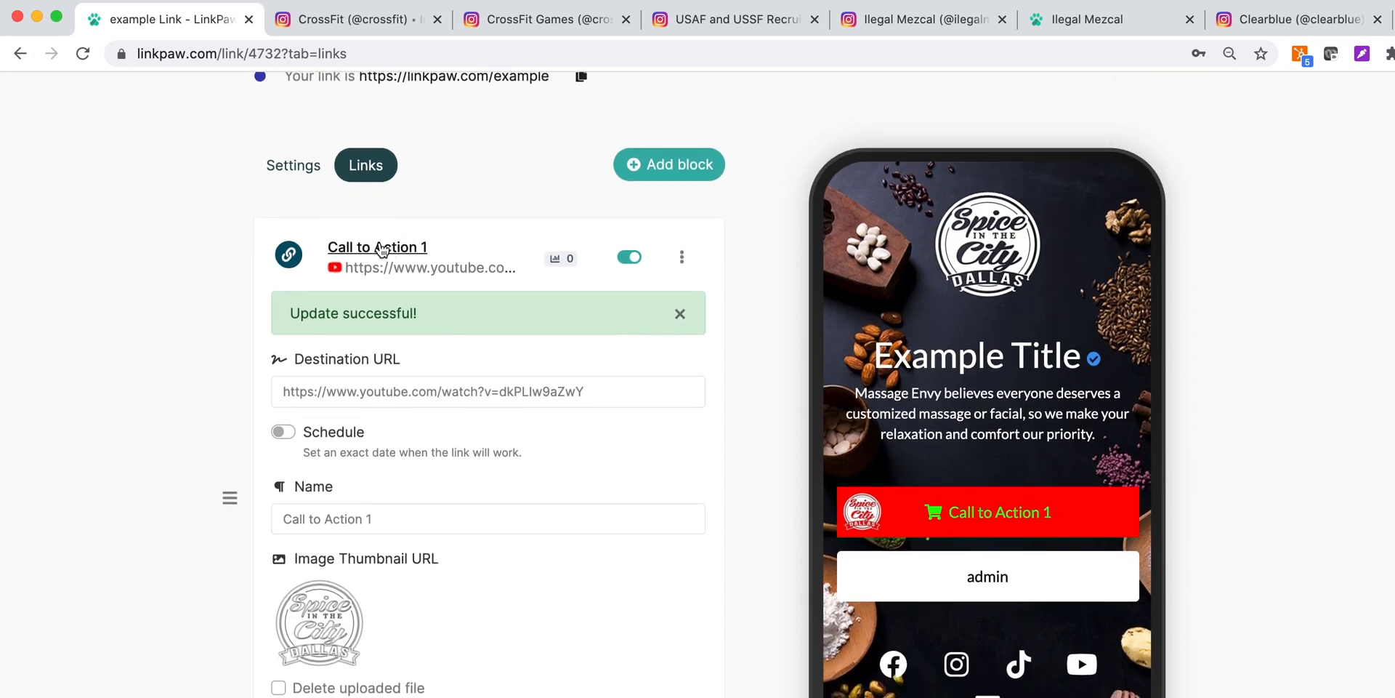
left_click(383, 249)
left_click(686, 155)
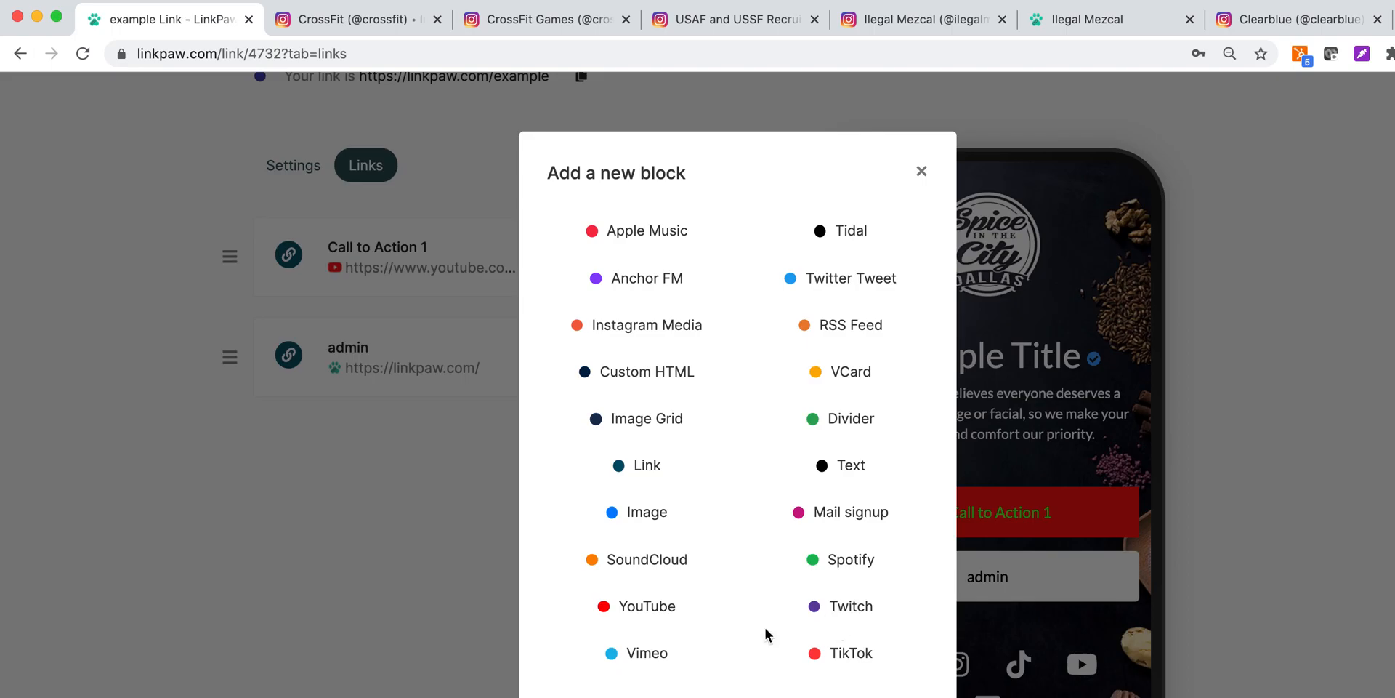
left_click(647, 607)
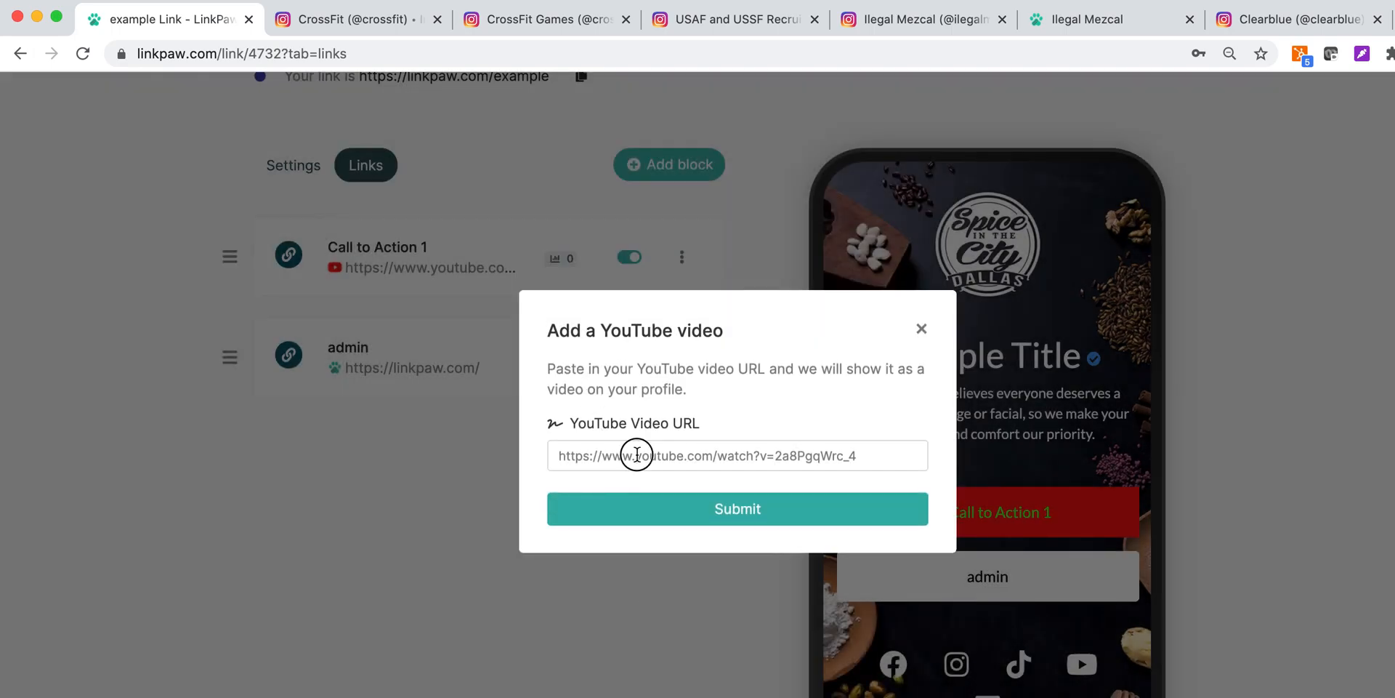
left_click(637, 455)
left_click(654, 499)
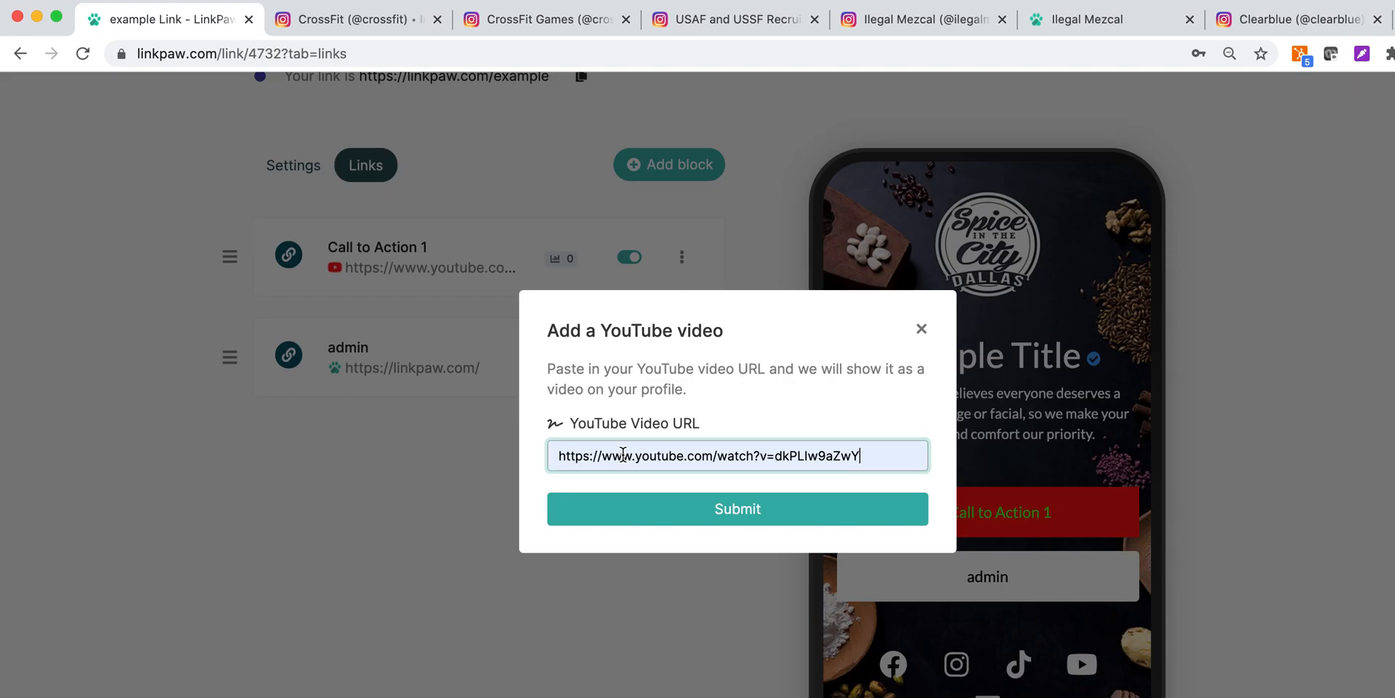
left_click(654, 498)
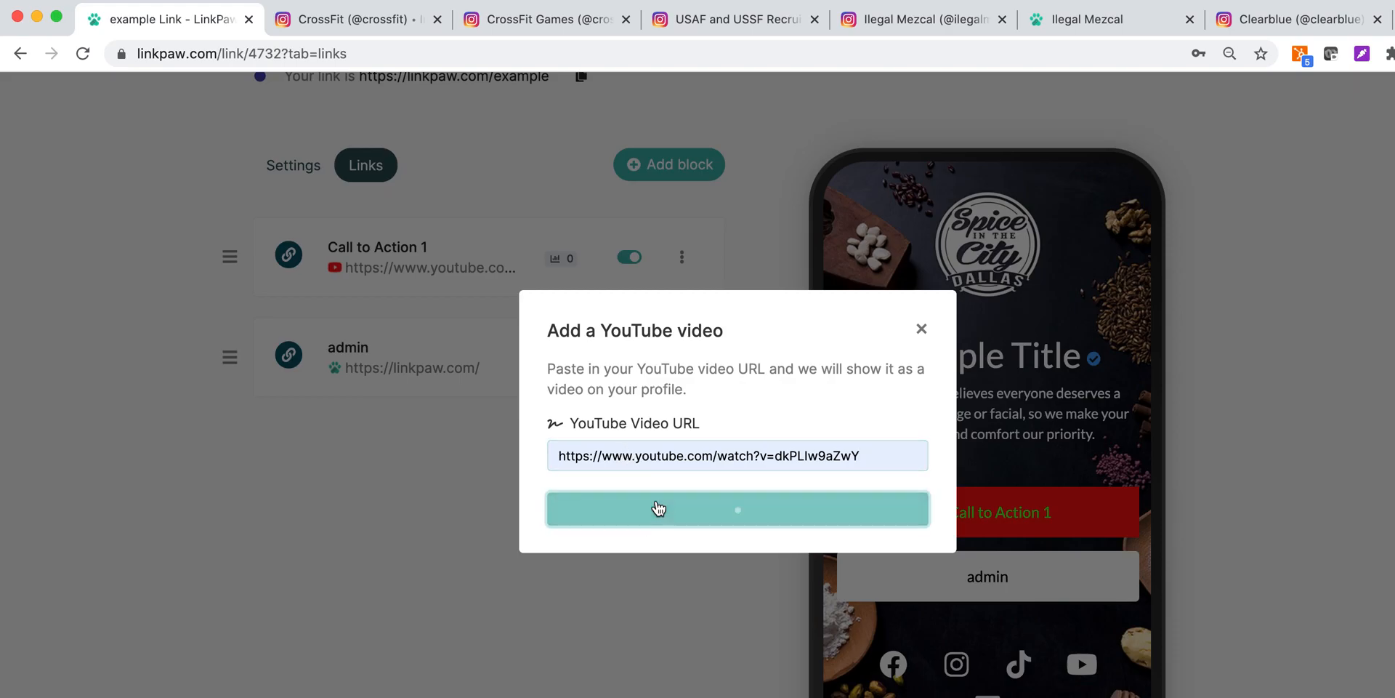
scroll(658, 508, "down", 5)
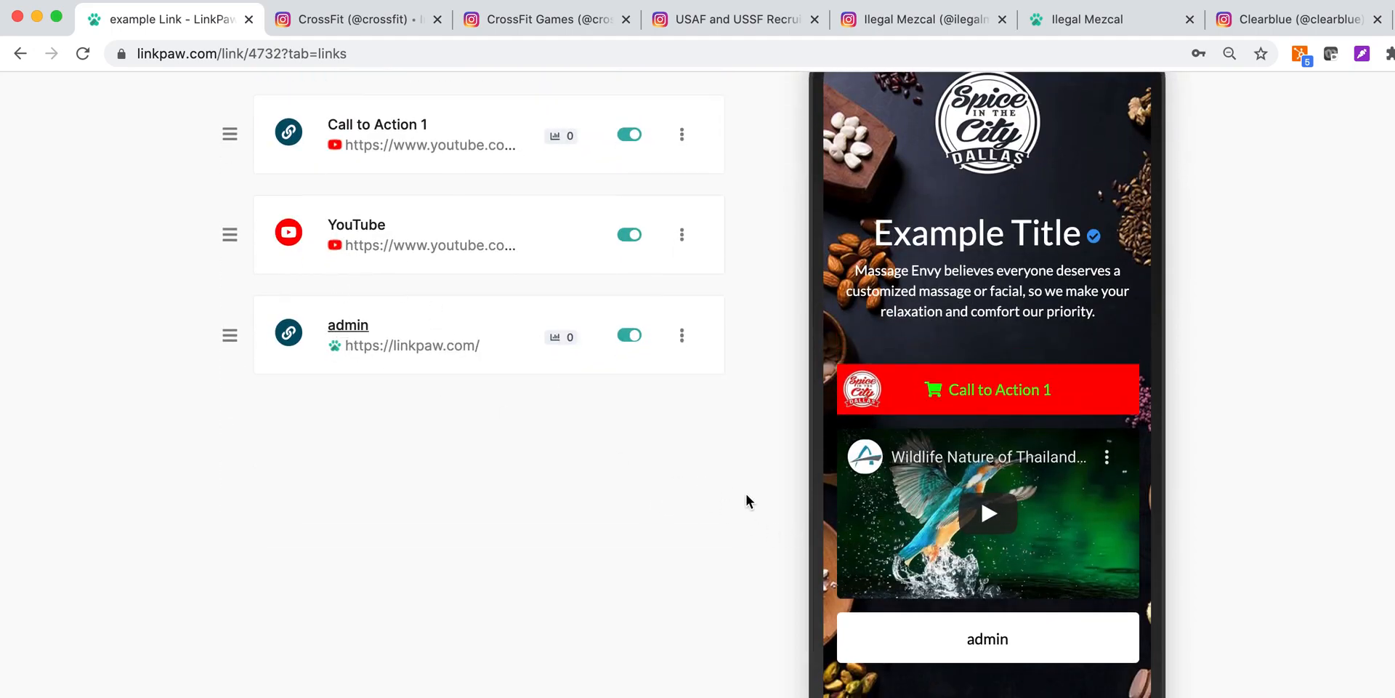
scroll(763, 519, "up", 1)
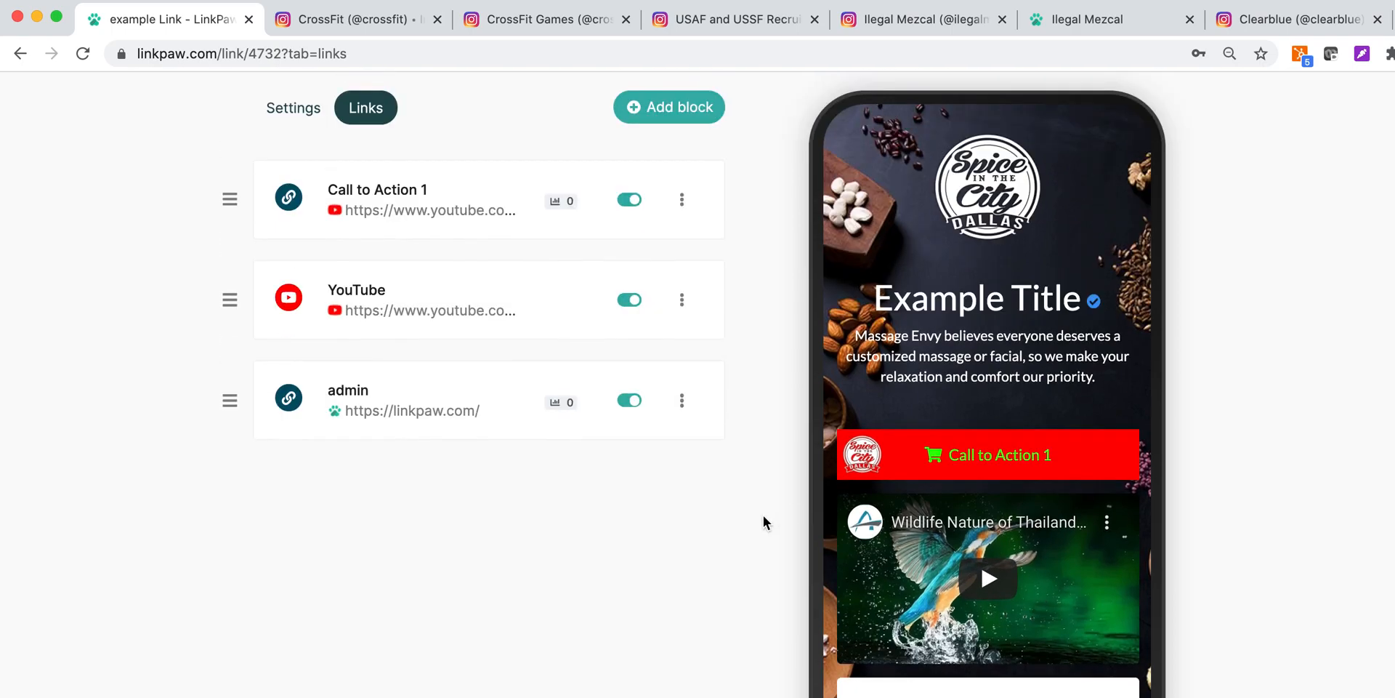
- Move the YouTube block above Call to Action 1 and disable the admin link
left_click_drag(230, 301, 230, 176)
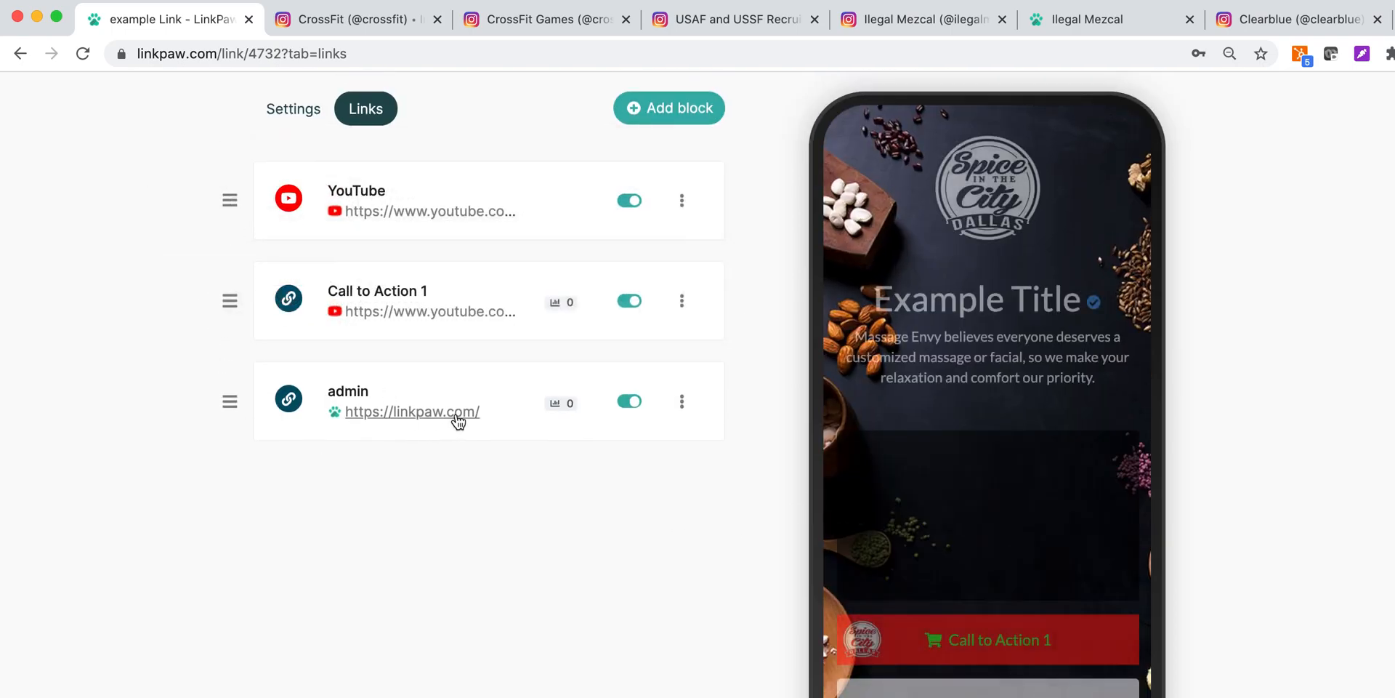
left_click(637, 404)
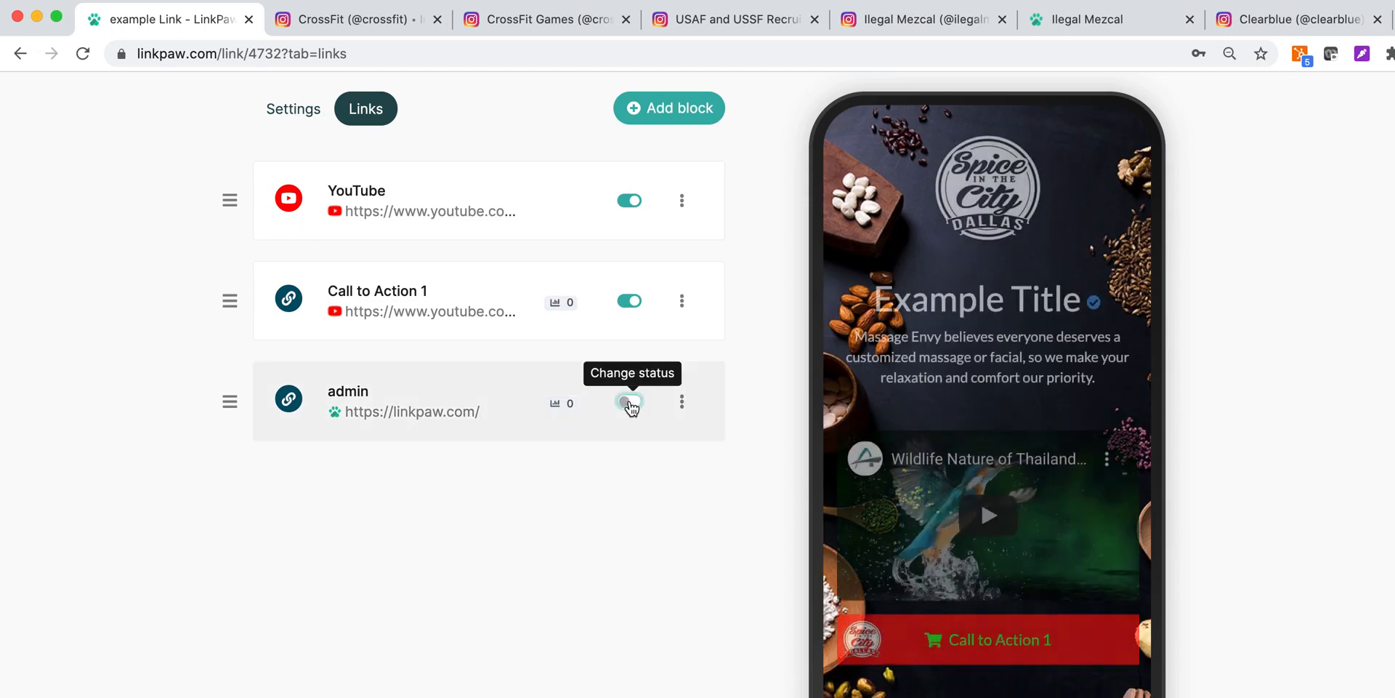
scroll(631, 408, "down", 1)
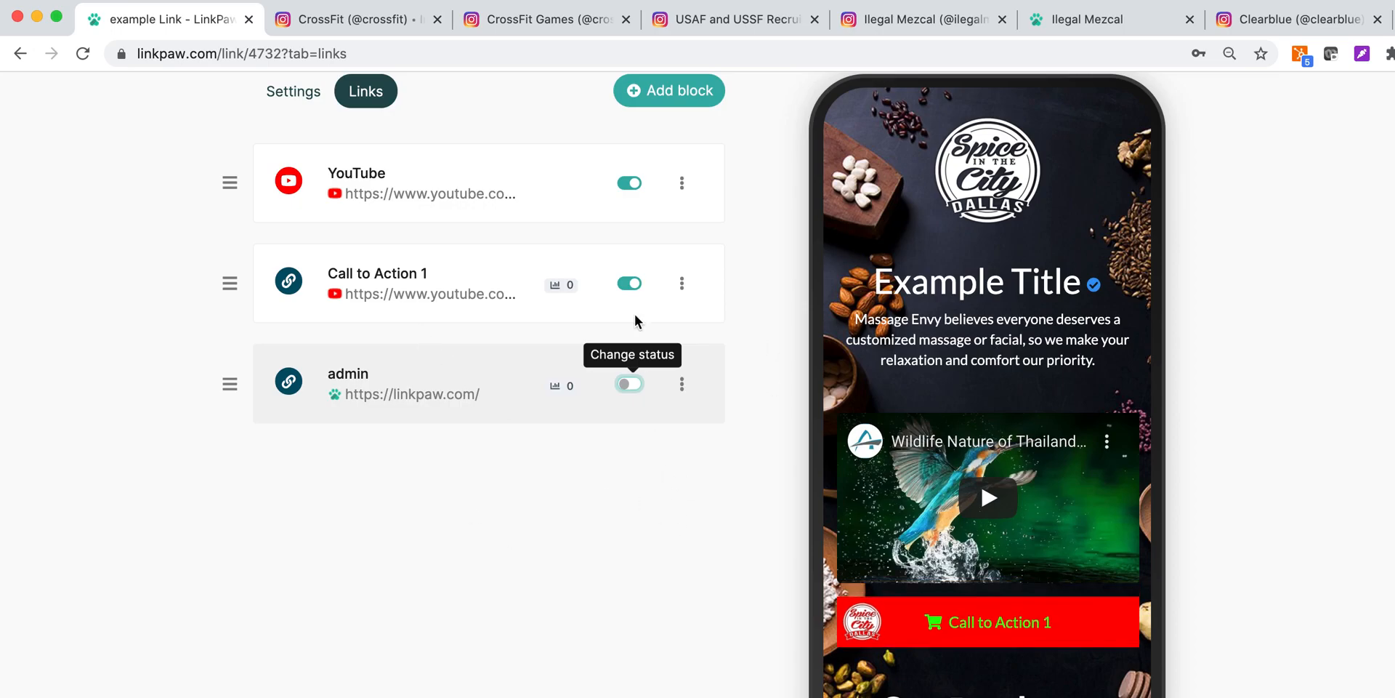
left_click(683, 91)
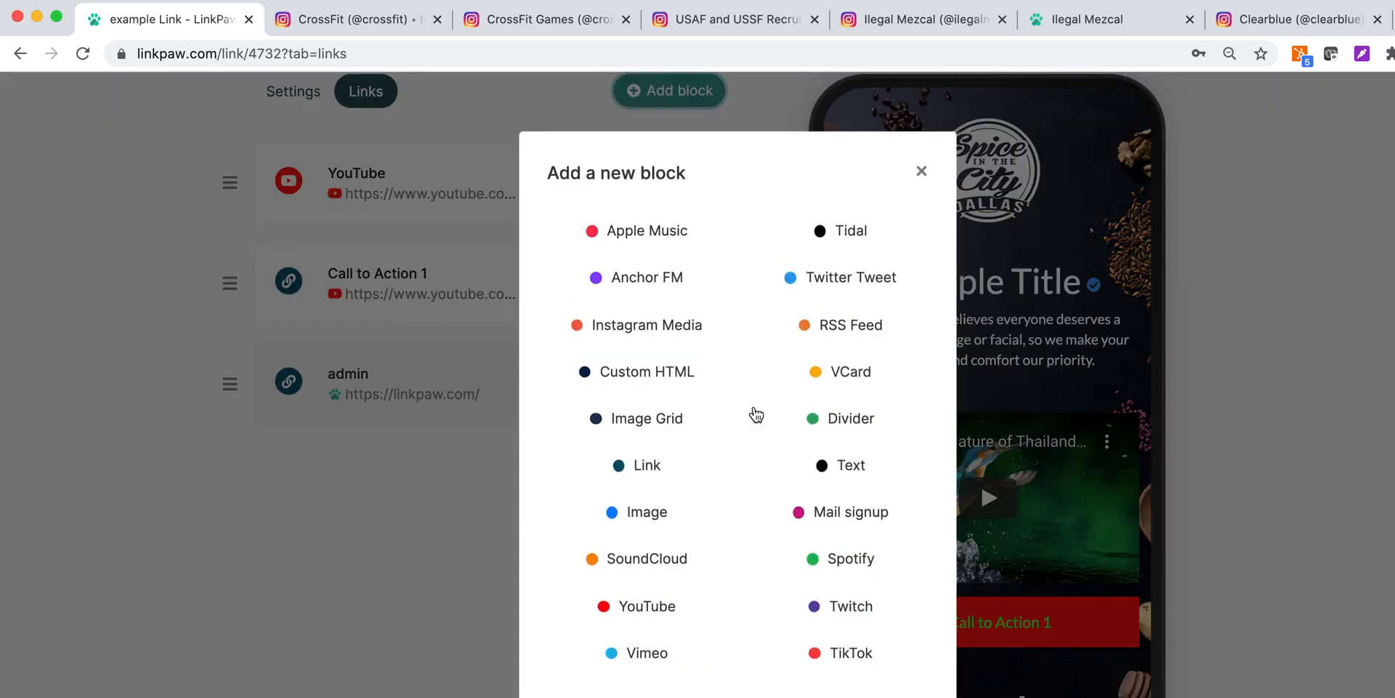
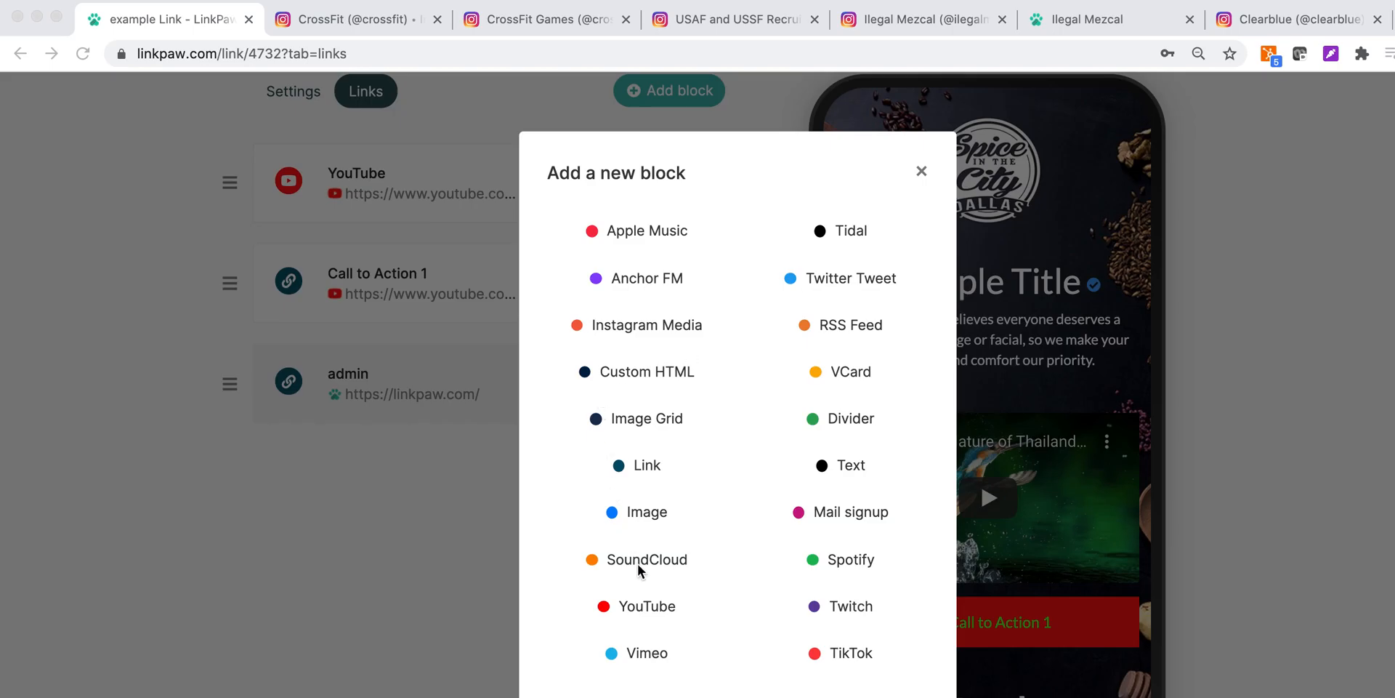
left_click(848, 654)
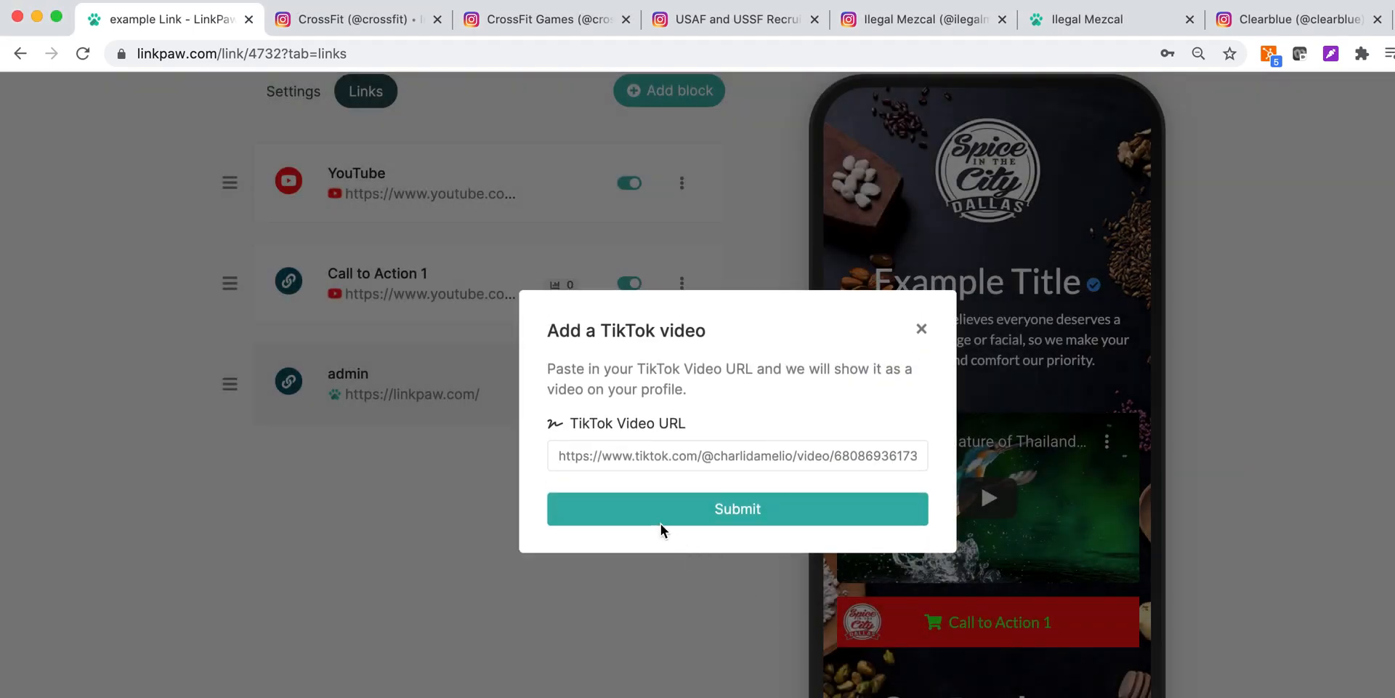
left_click(623, 447)
key("ctrl+v")
left_click(698, 516)
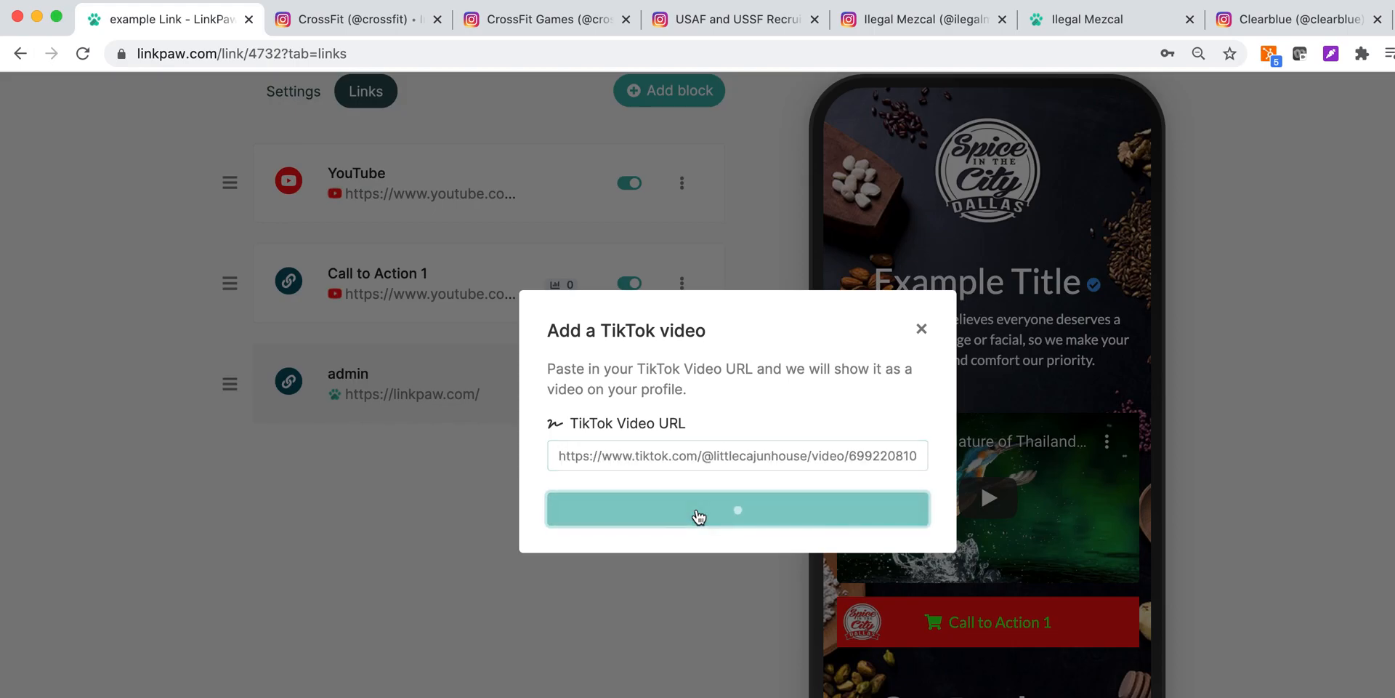
scroll(961, 521, "down", 5)
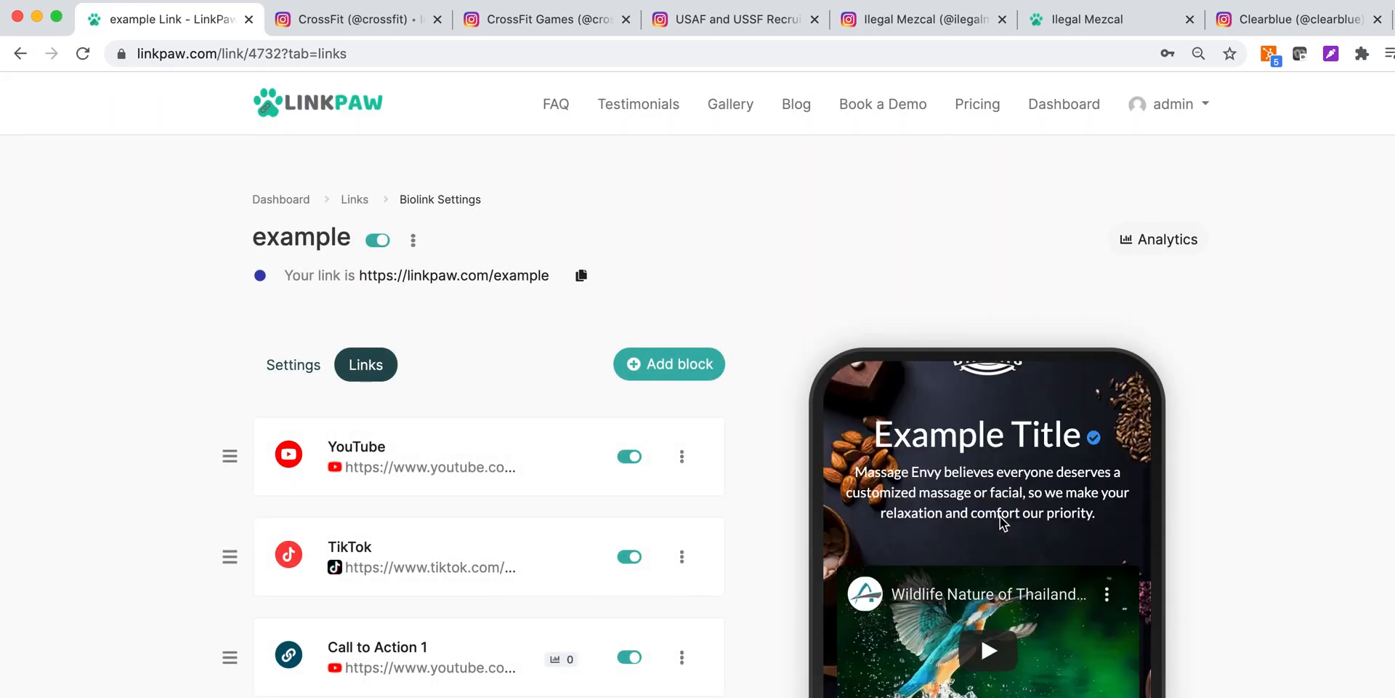
scroll(1000, 517, "down", 6)
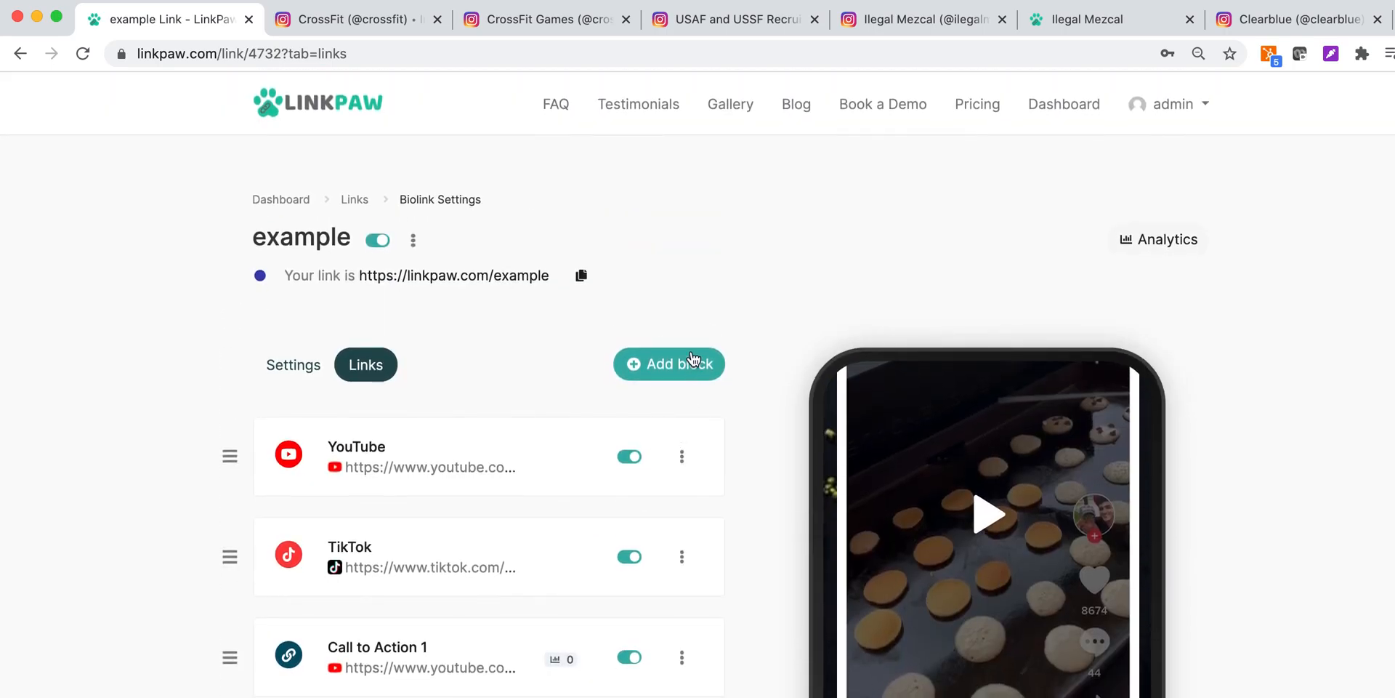
- Examine the YouTube and TikTok video embeds in the phone preview
left_click(691, 357)
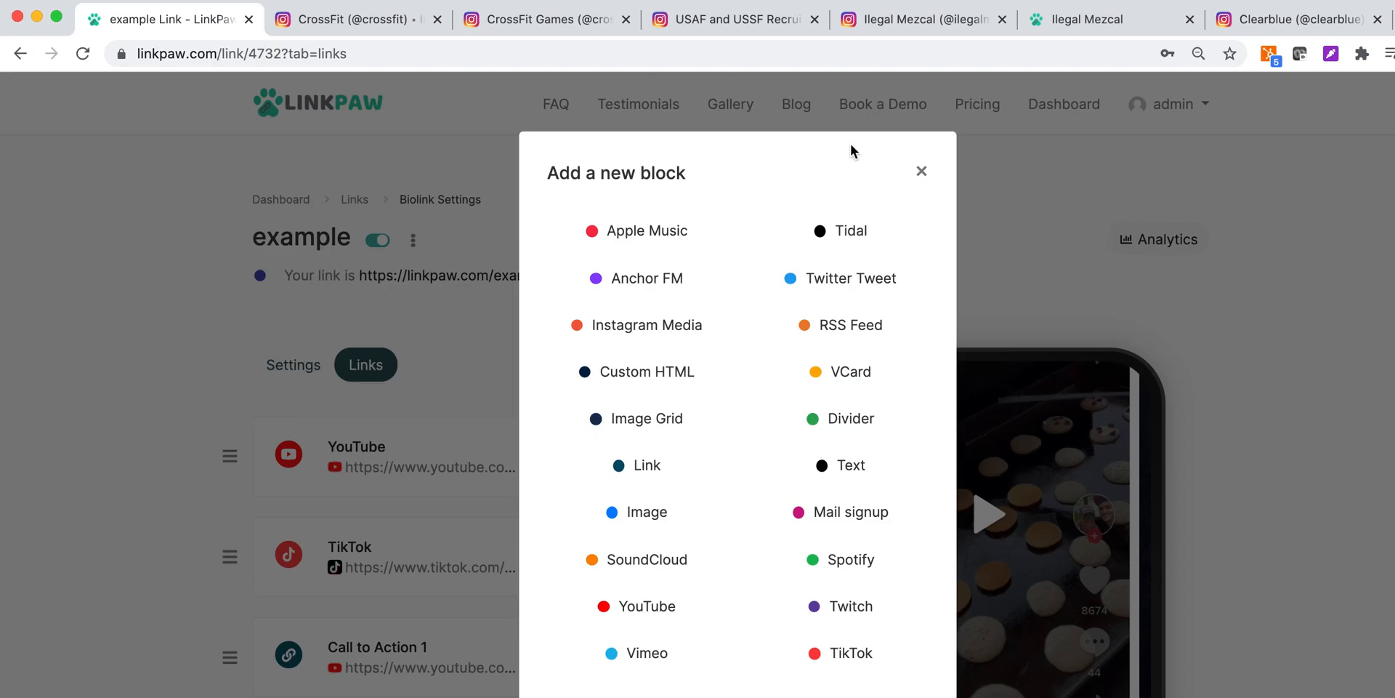
left_click(922, 172)
scroll(539, 477, "down", 1)
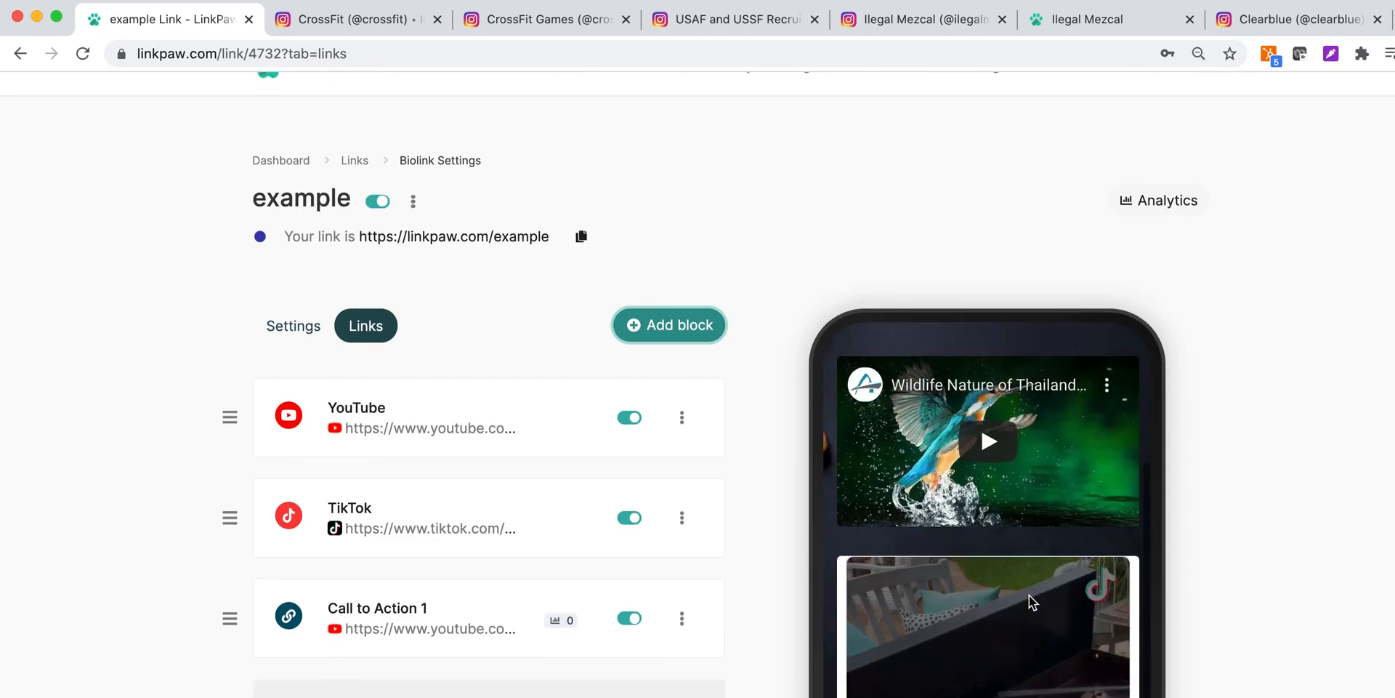
scroll(433, 514, "down", 5)
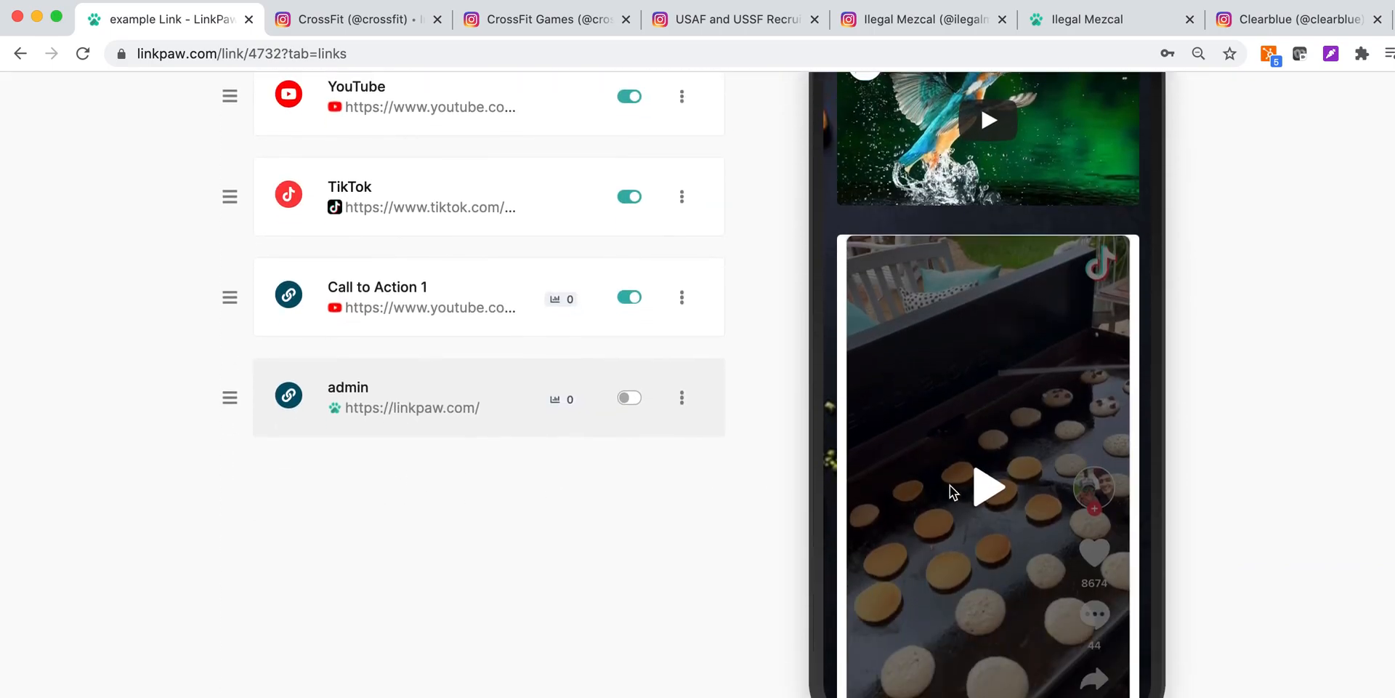
scroll(949, 486, "down", 5)
scroll(949, 486, "up", 7)
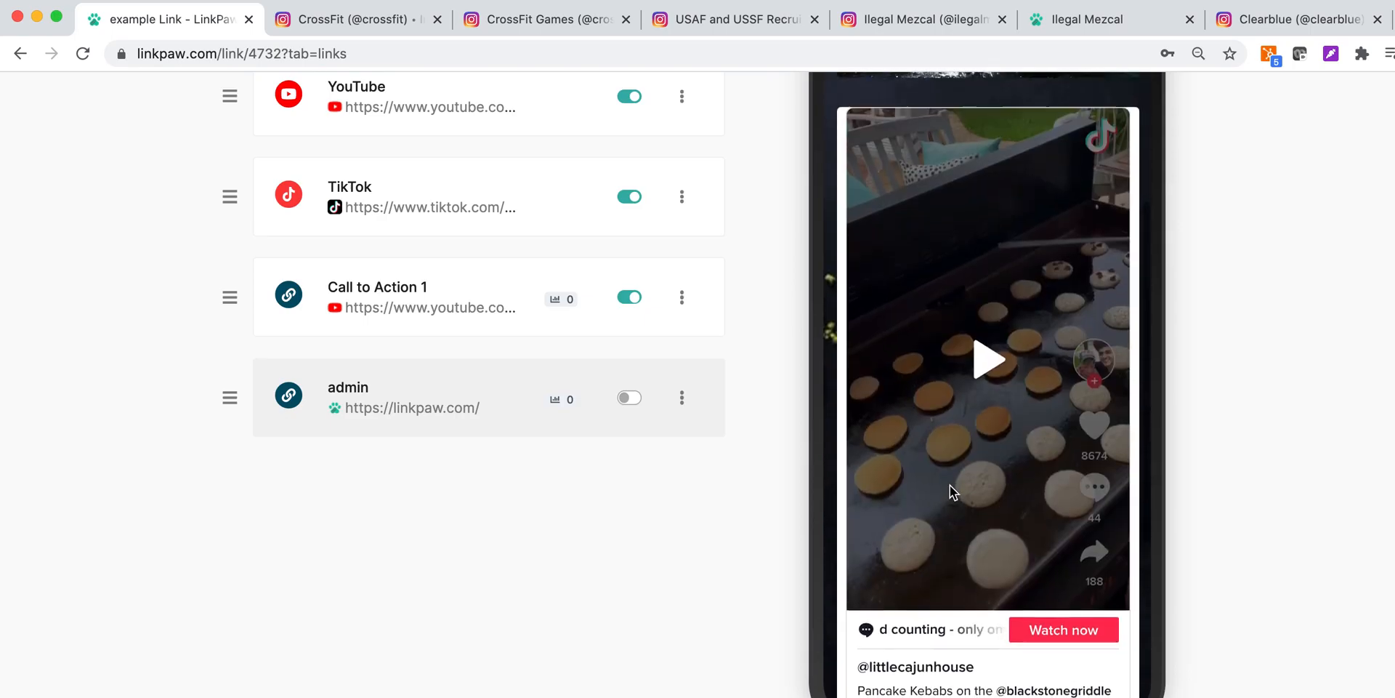
scroll(740, 452, "up", 5)
- Start adding a block, switch to the CrossFit Games Instagram page and copy the link of the 2021 NOBULL CrossFit Games Highlight post
left_click(670, 367)
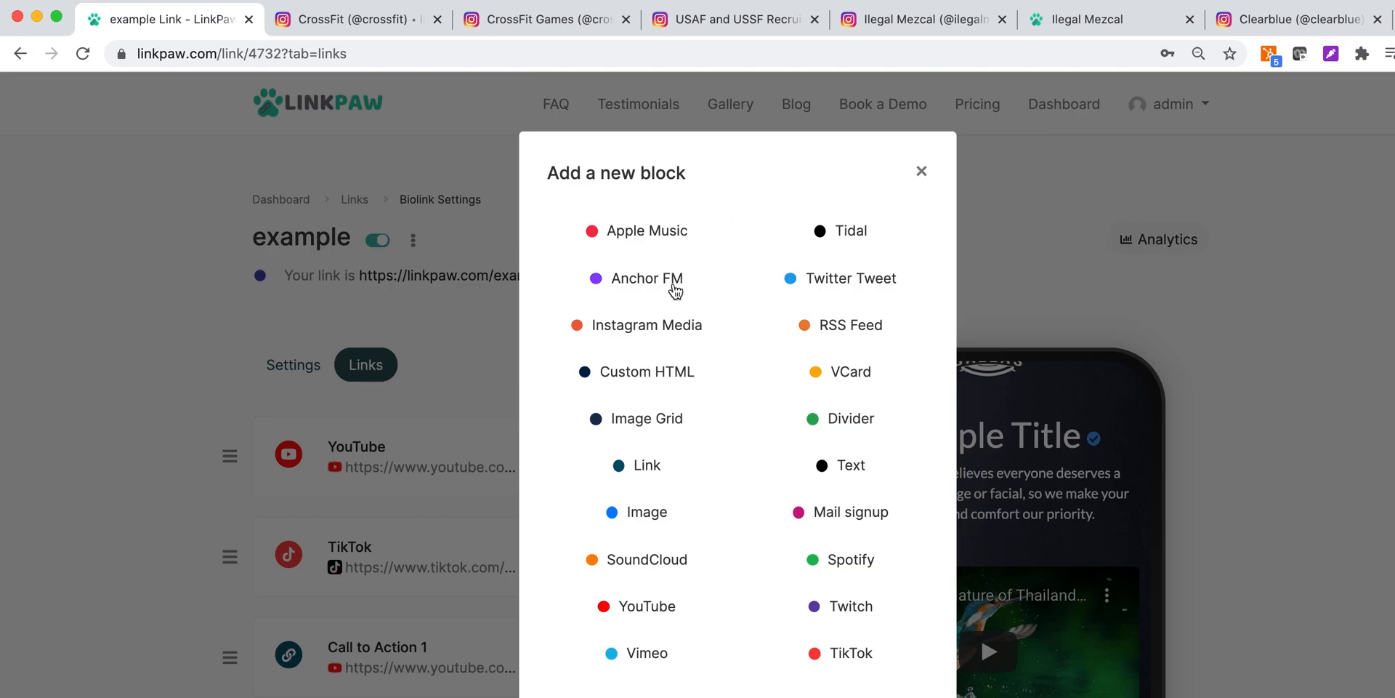
left_click(536, 12)
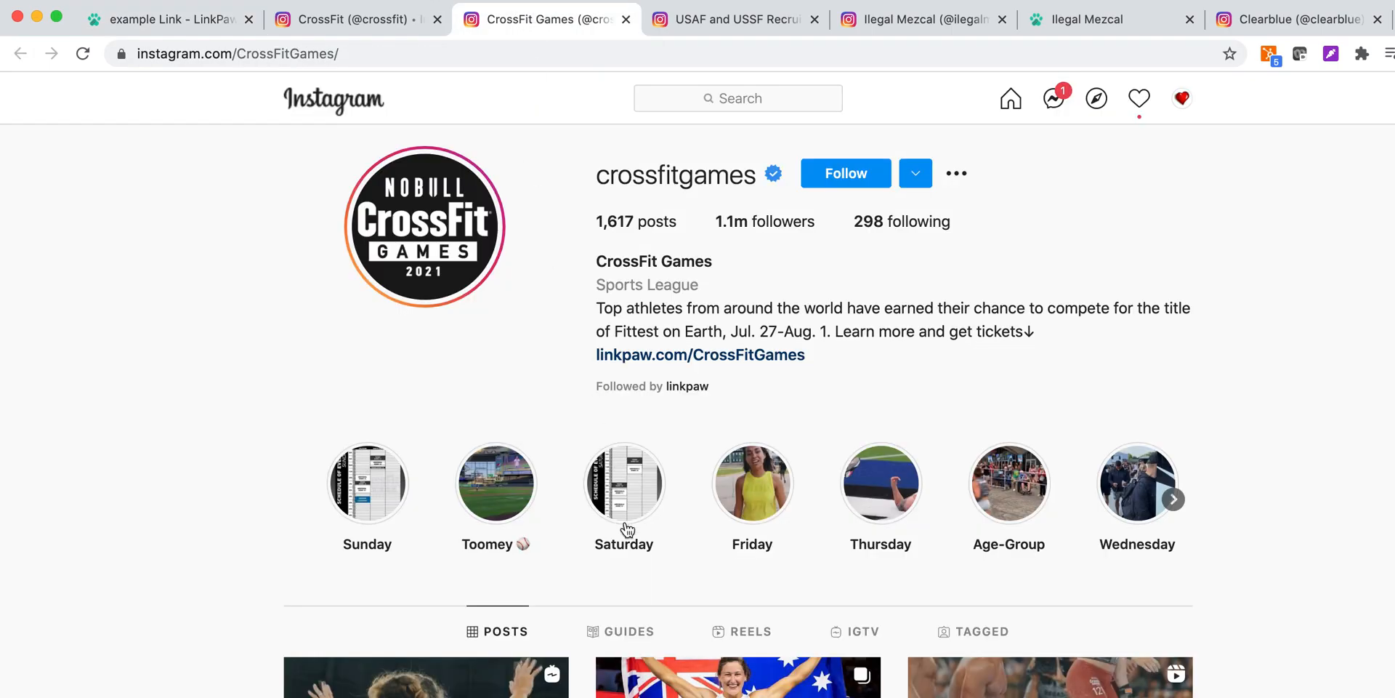
scroll(625, 537, "down", 3)
left_click(496, 341)
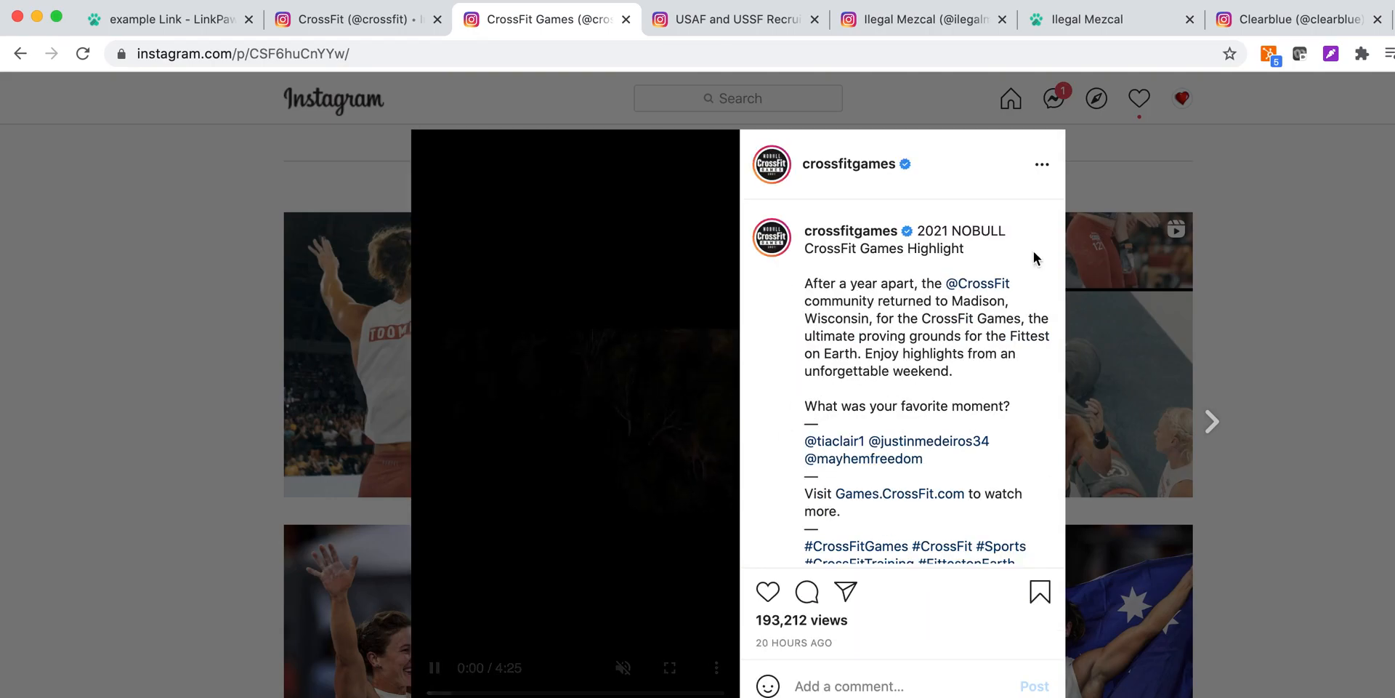
left_click(1041, 165)
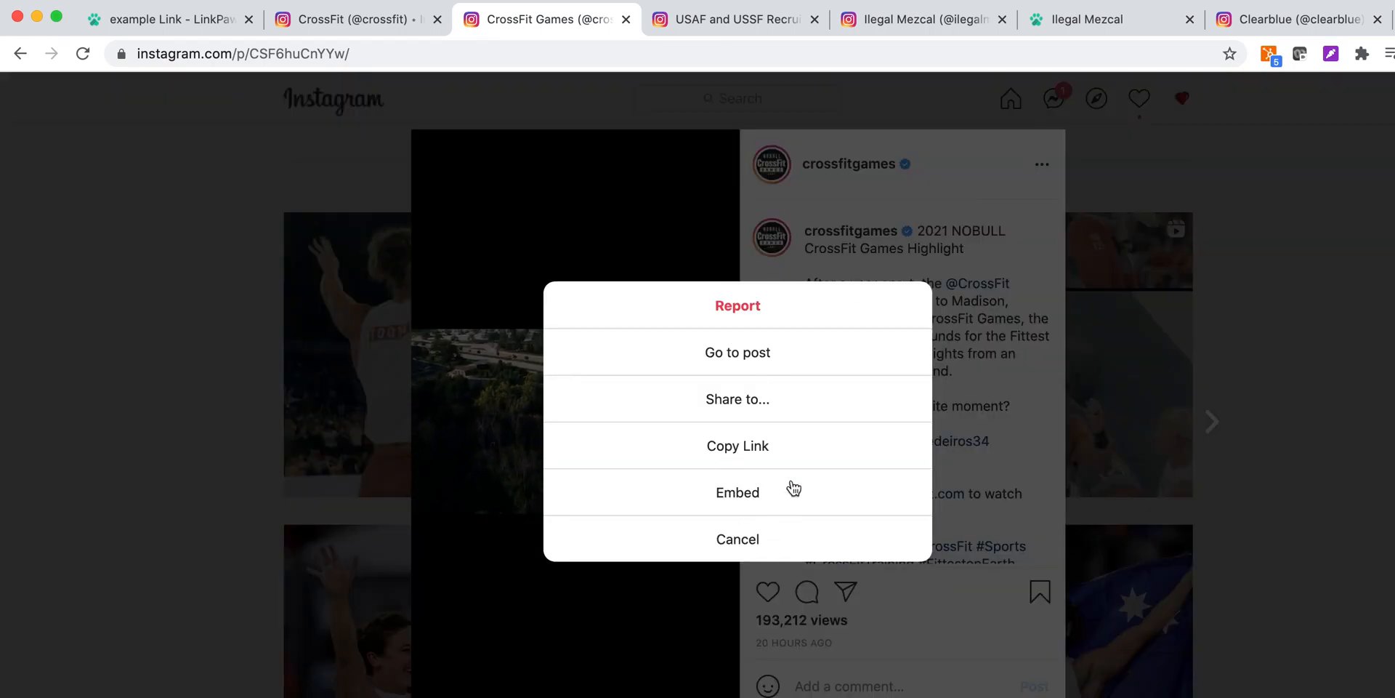
left_click(781, 457)
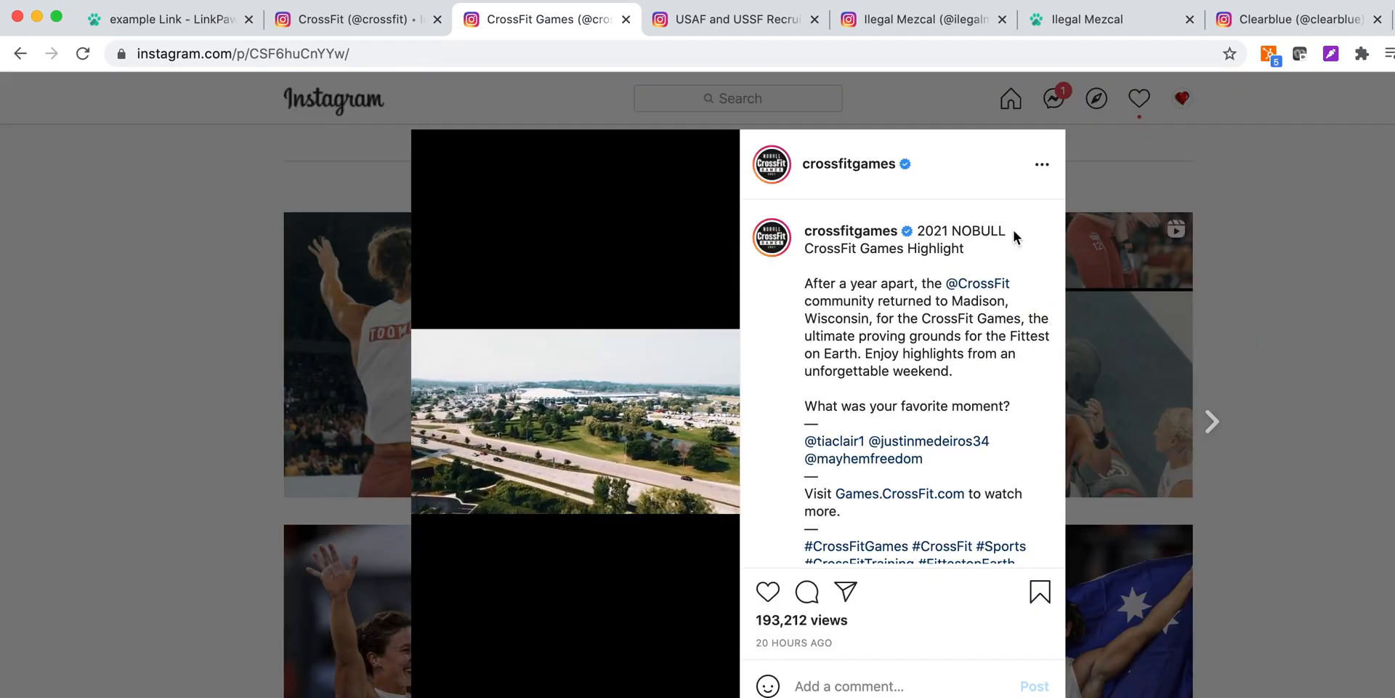
left_click(165, 20)
left_click(638, 324)
type("https://www.instagram.com/p/Cl1pQoDjZTz")
left_click(654, 458)
type("https://www.instagram.com/tv/CSF6huCnYYw/?utm_source=ig_web_copy_link")
left_click(679, 505)
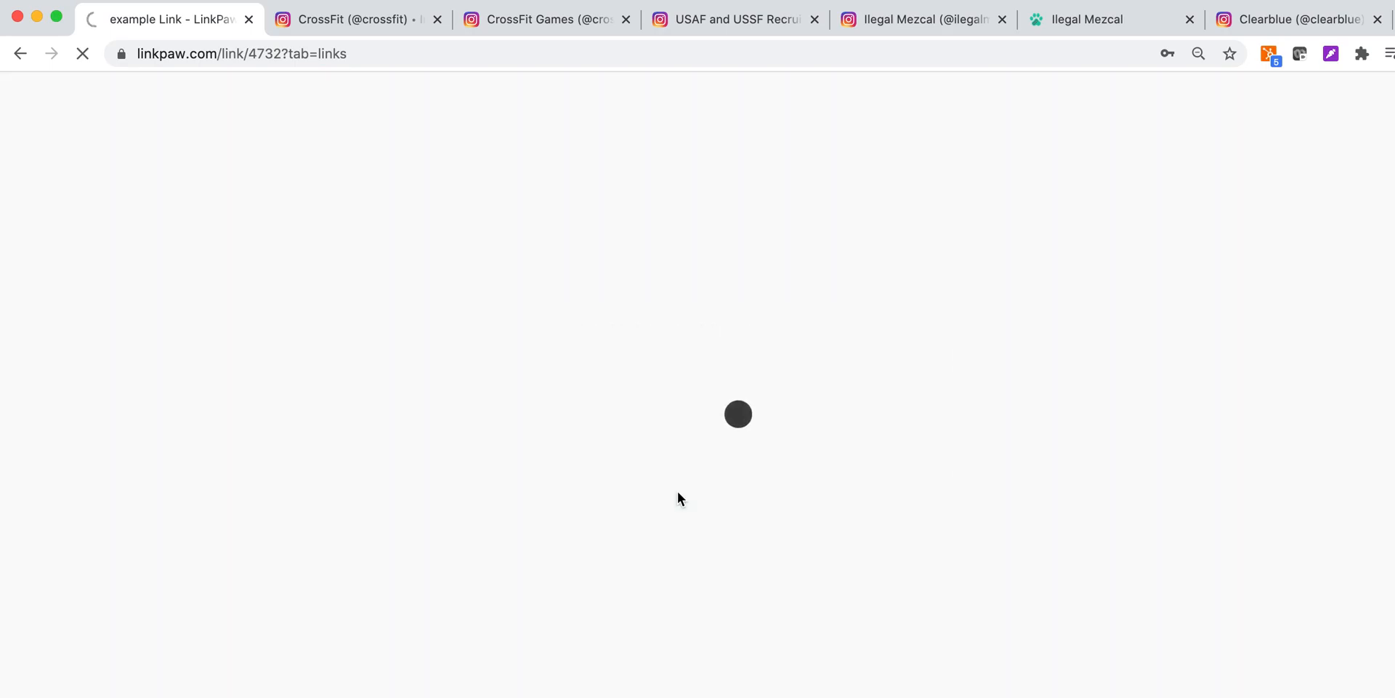
scroll(900, 511, "down", 10)
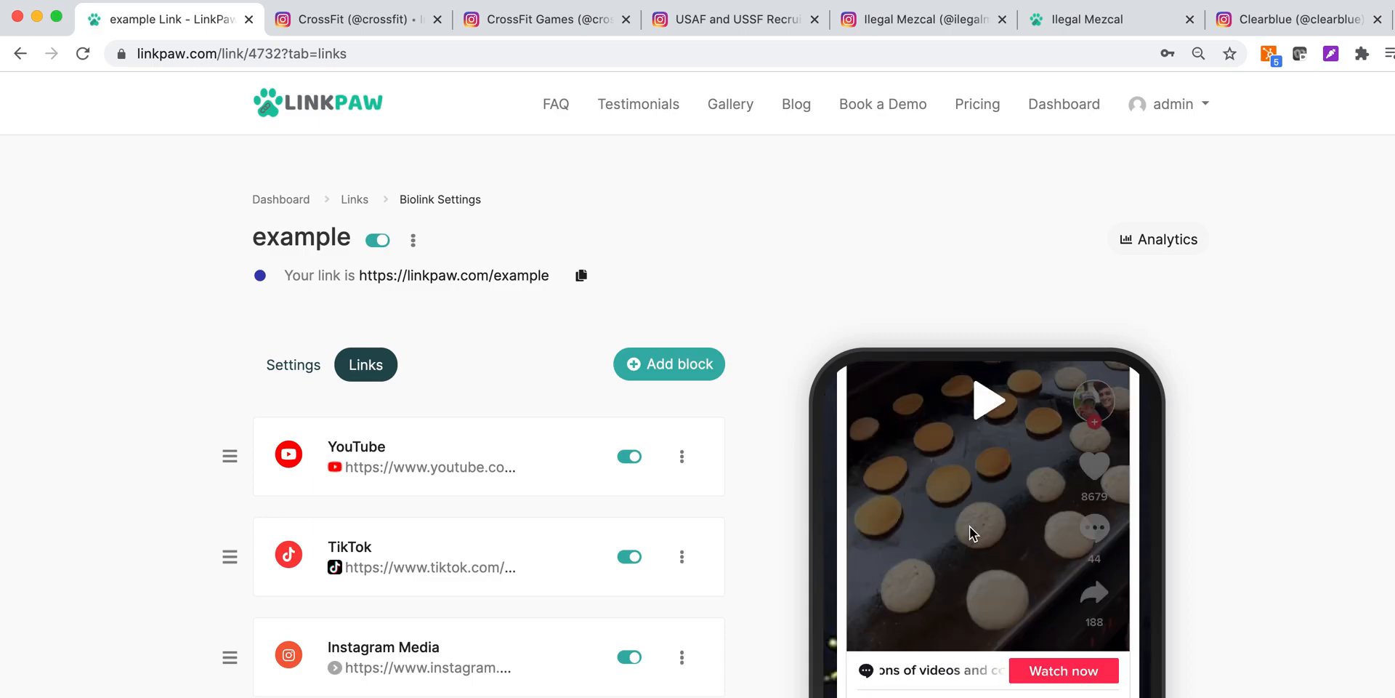
scroll(970, 526, "down", 10)
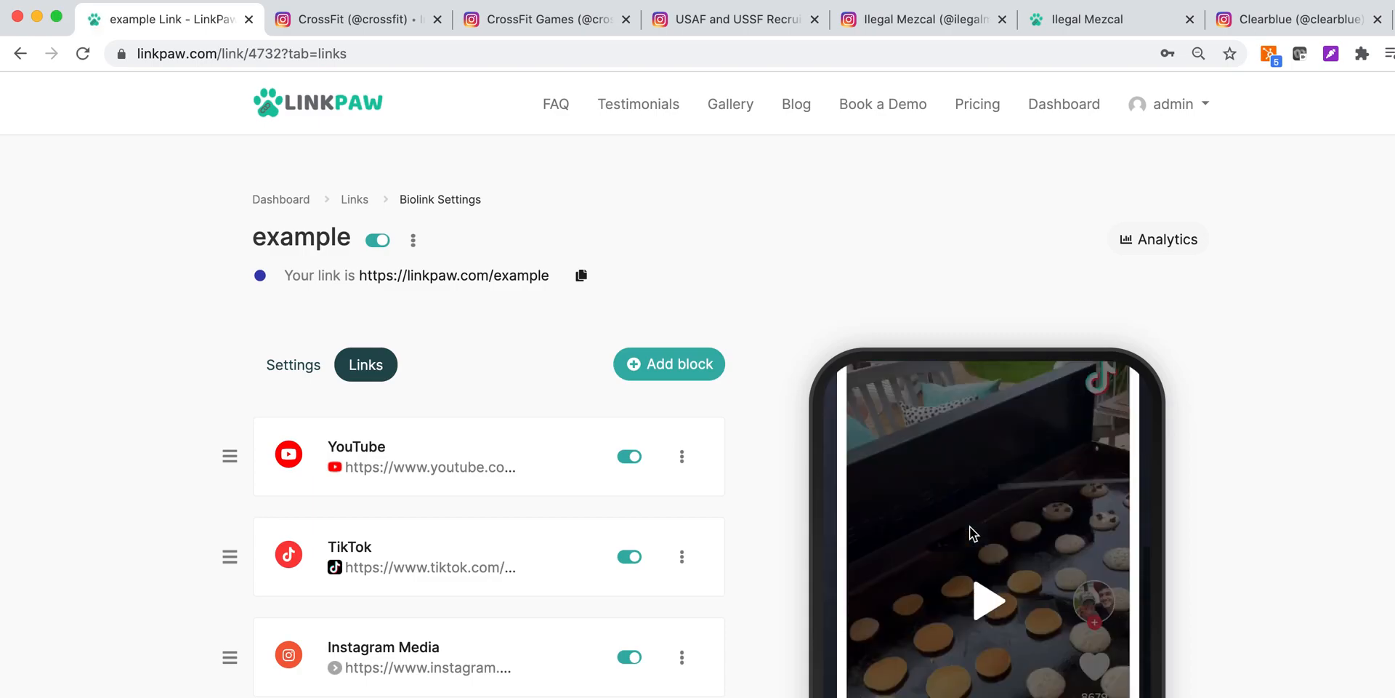
scroll(970, 526, "down", 2)
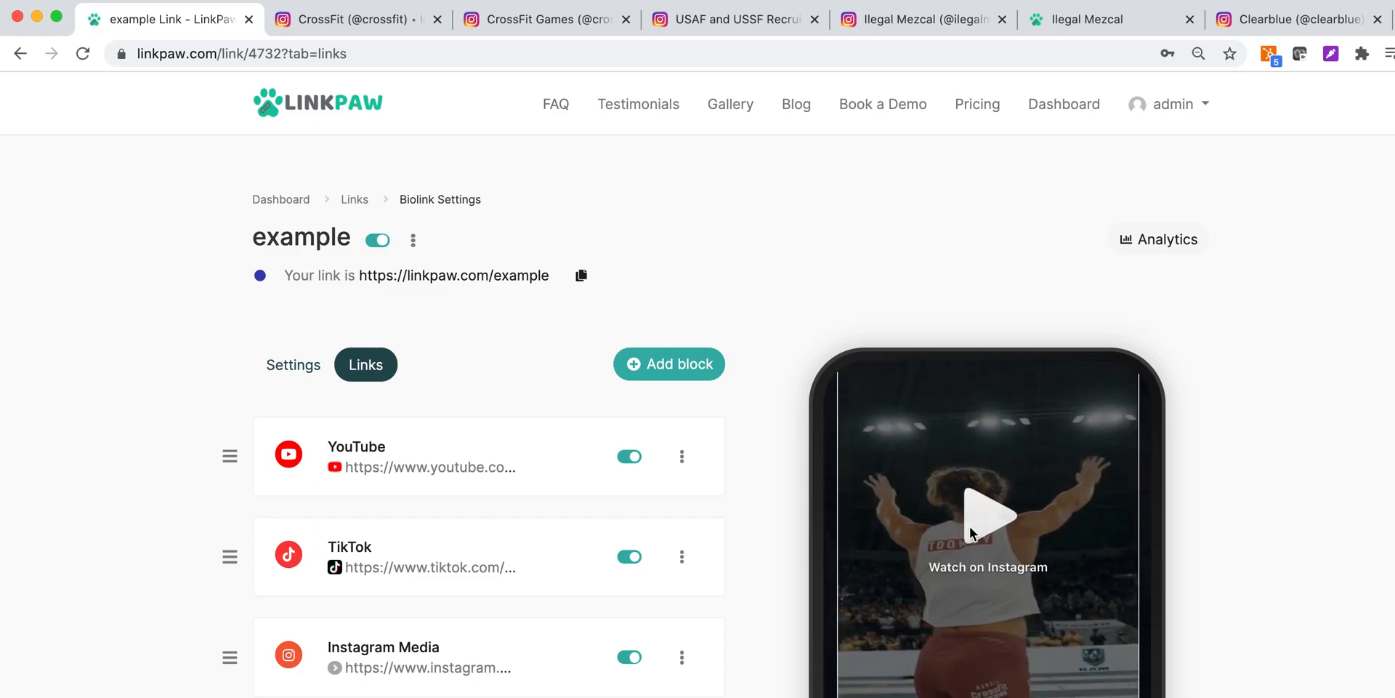
scroll(970, 526, "up", 2)
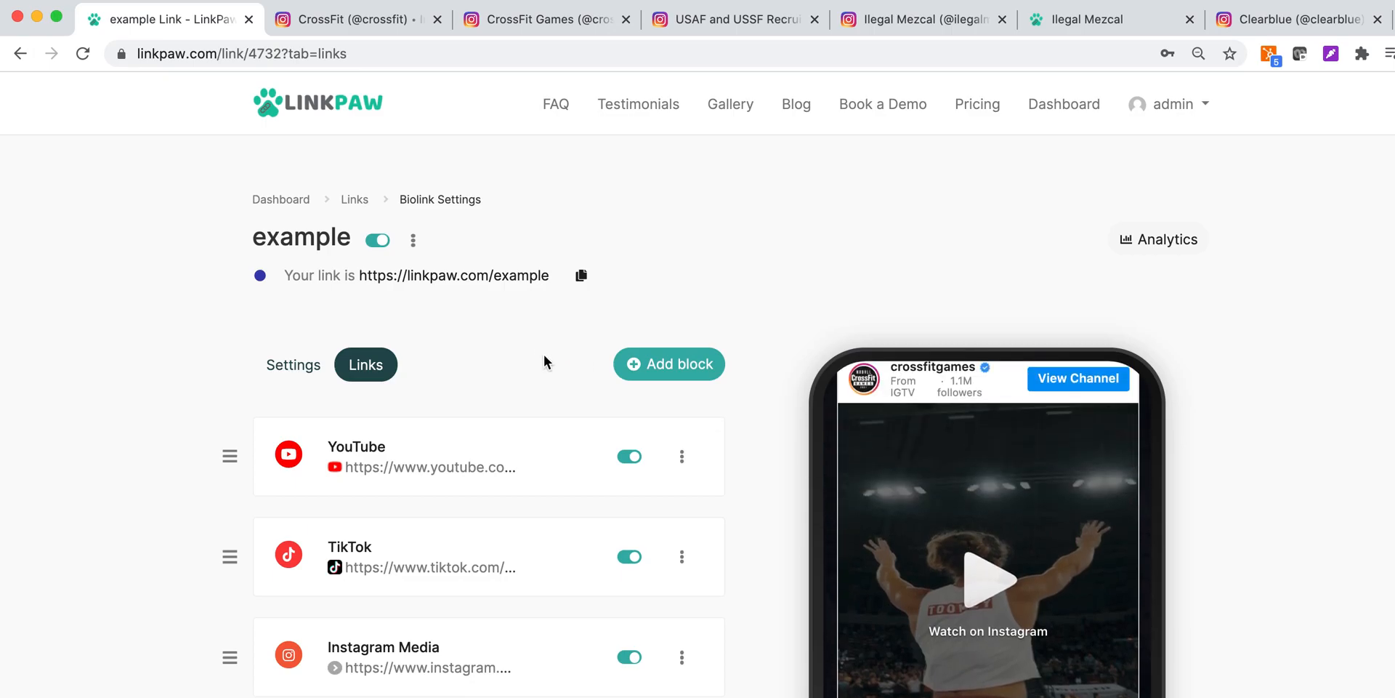
left_click(658, 364)
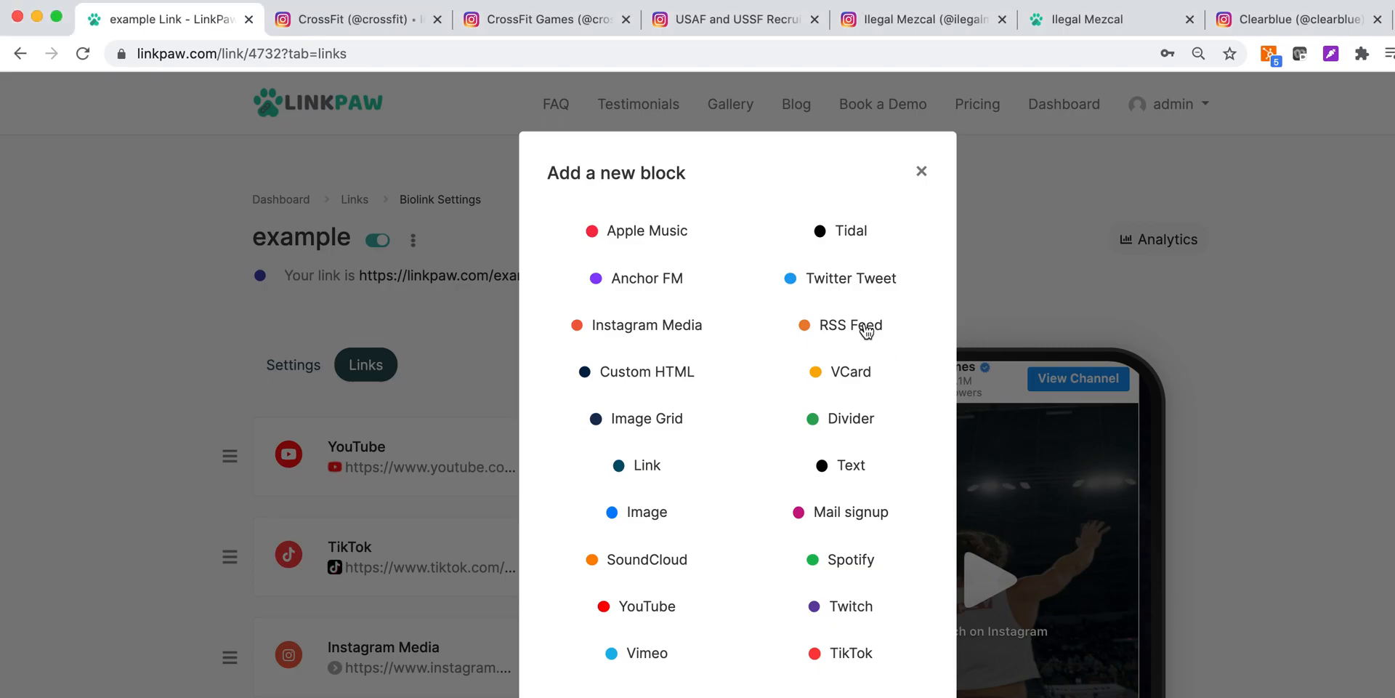
left_click(821, 325)
left_click(647, 455)
type("http://thefwoosh.com/feed/")
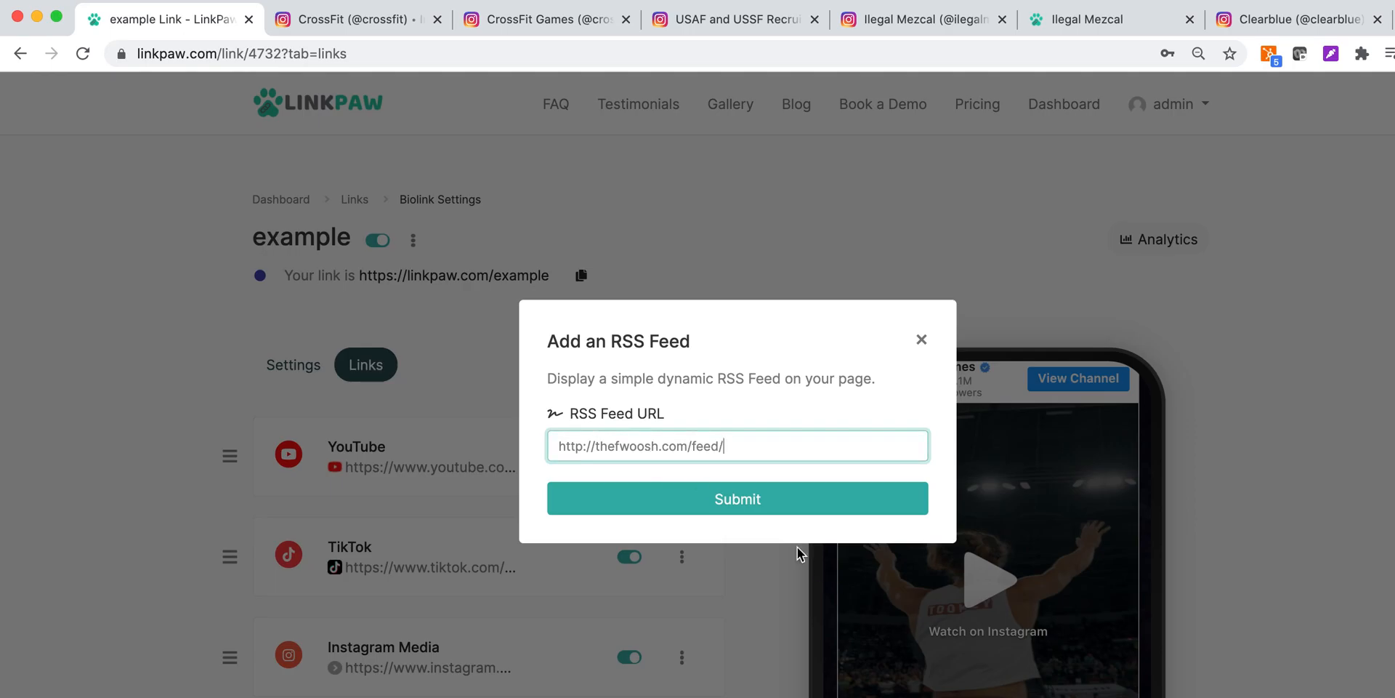
left_click(762, 497)
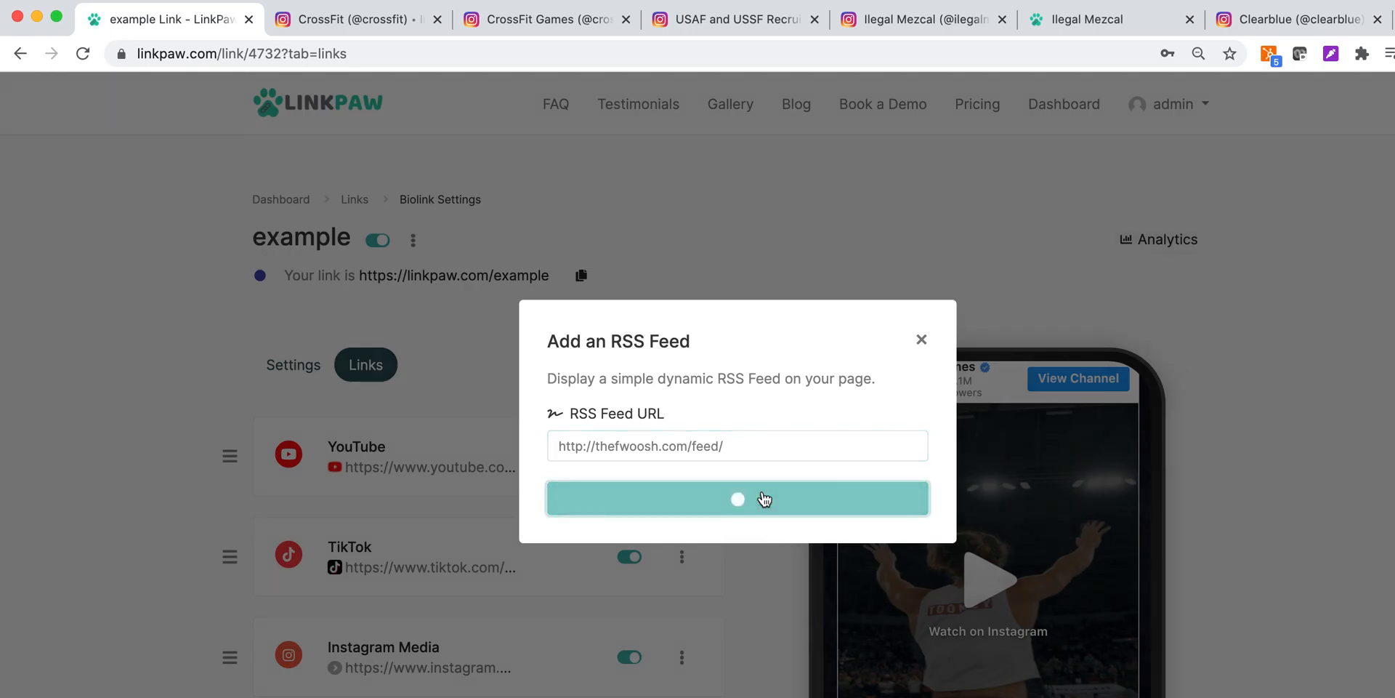
scroll(620, 382, "down", 6)
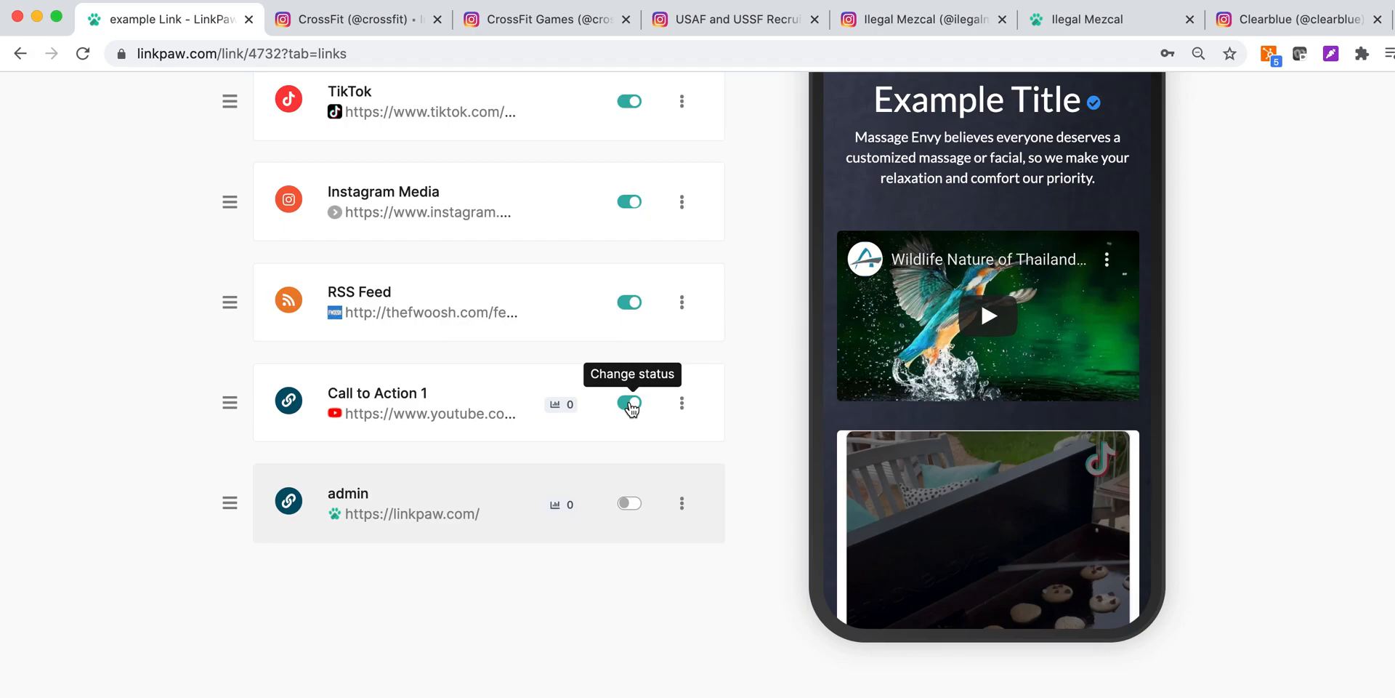
- Switch the Instagram Media block off and back on
scroll(633, 490, "up", 3)
left_click(629, 326)
left_click(630, 322)
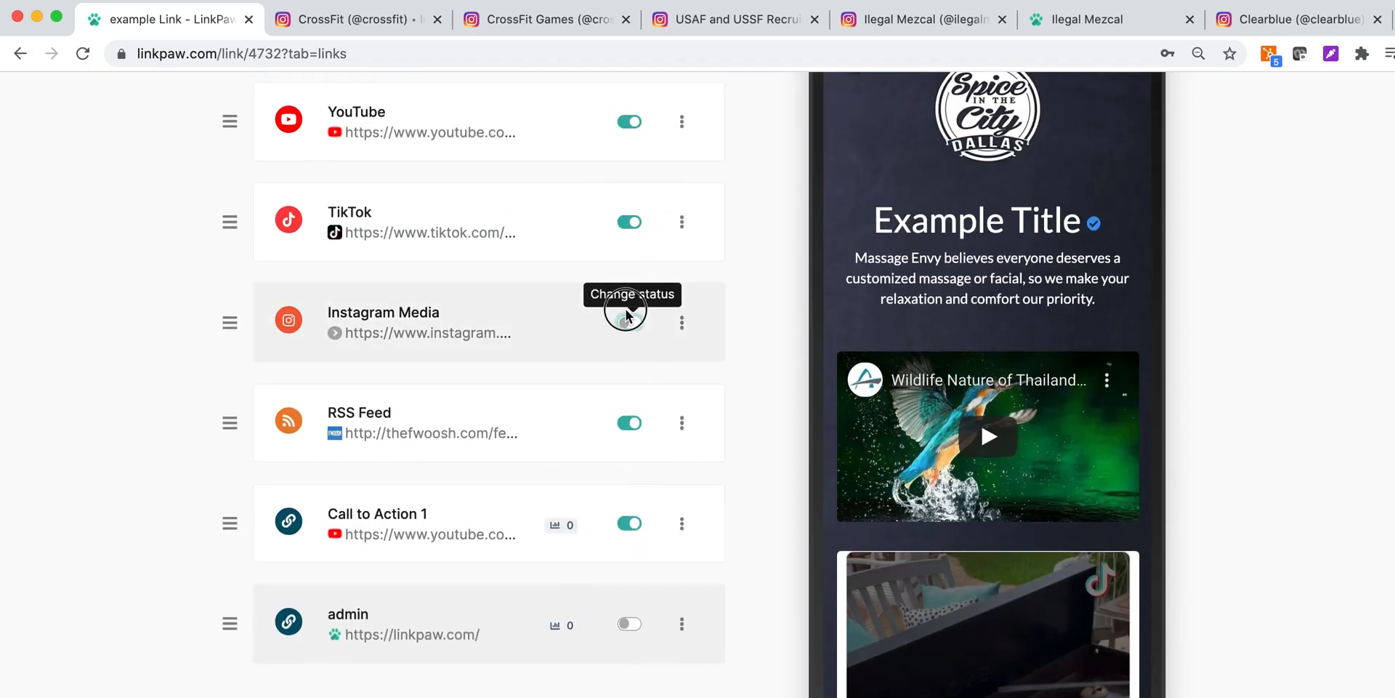
- Open the RSS Feed block's settings and compare its feed URL with the posts in the phone preview
left_click(364, 408)
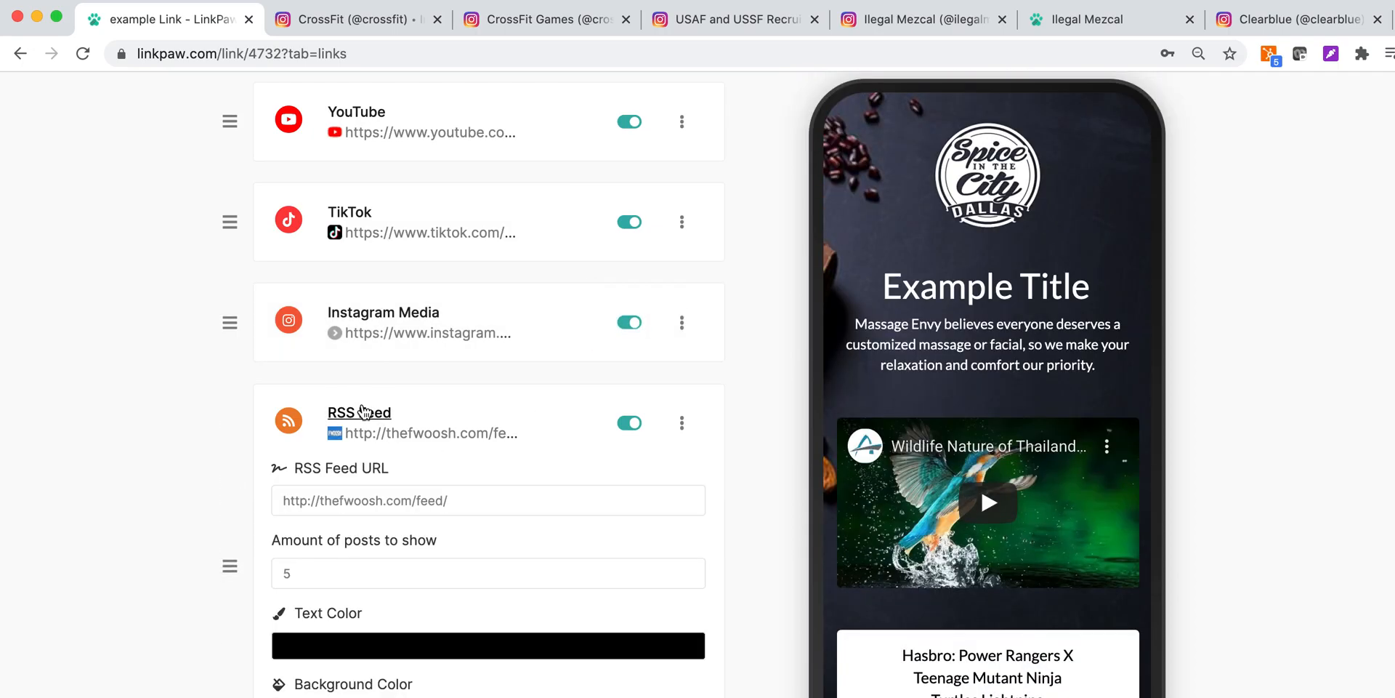
scroll(458, 380, "down", 3)
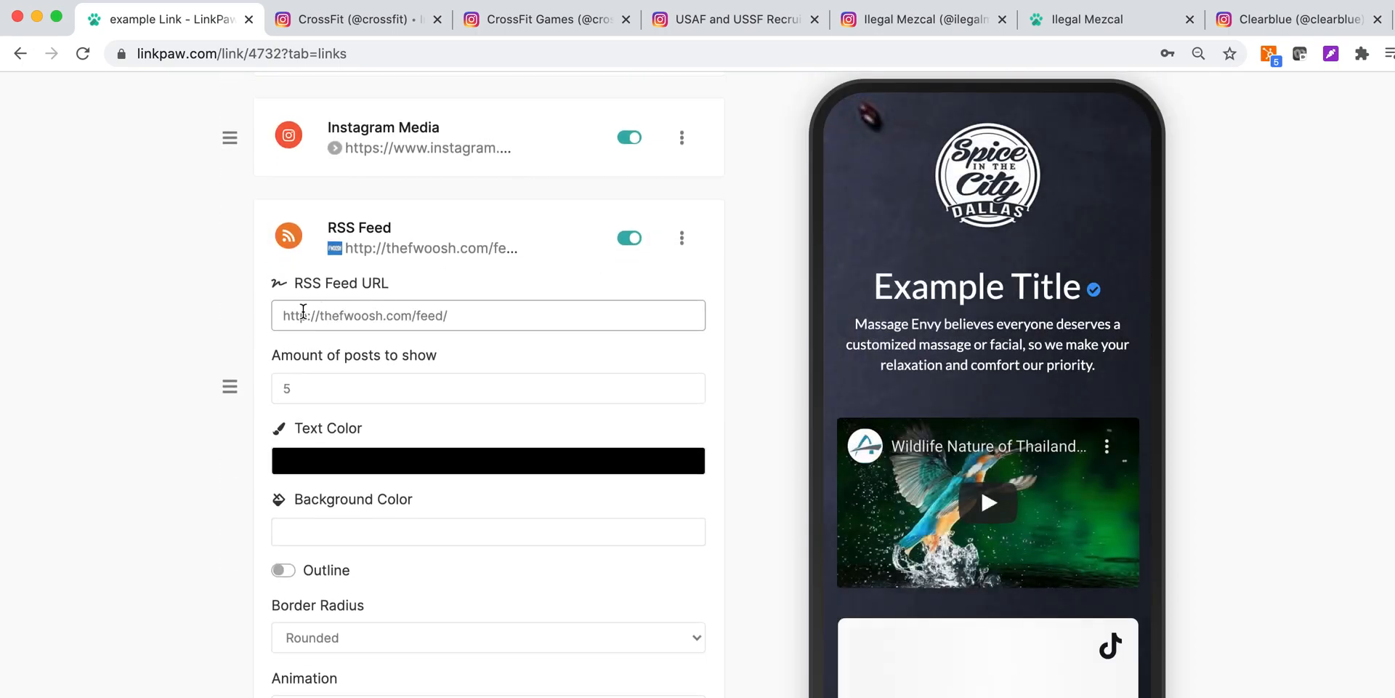
left_click_drag(478, 309, 237, 312)
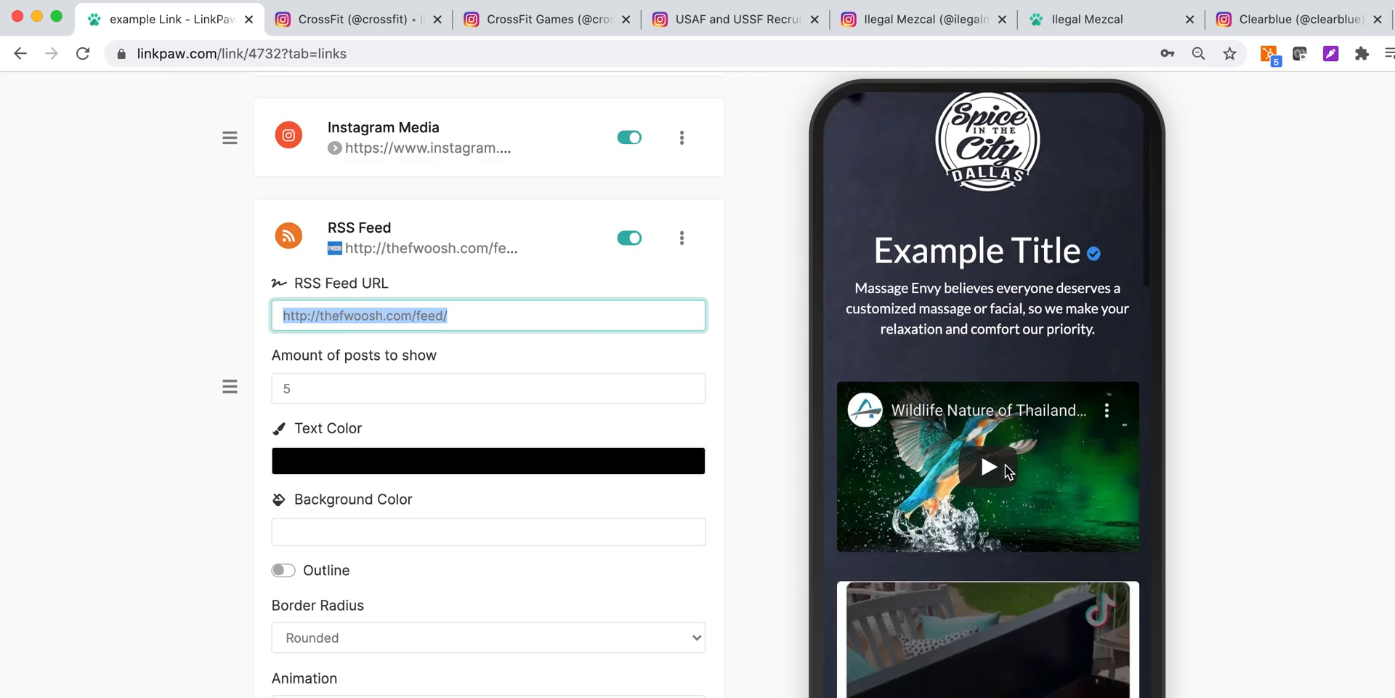
scroll(1005, 464, "down", 5)
scroll(1005, 465, "down", 10)
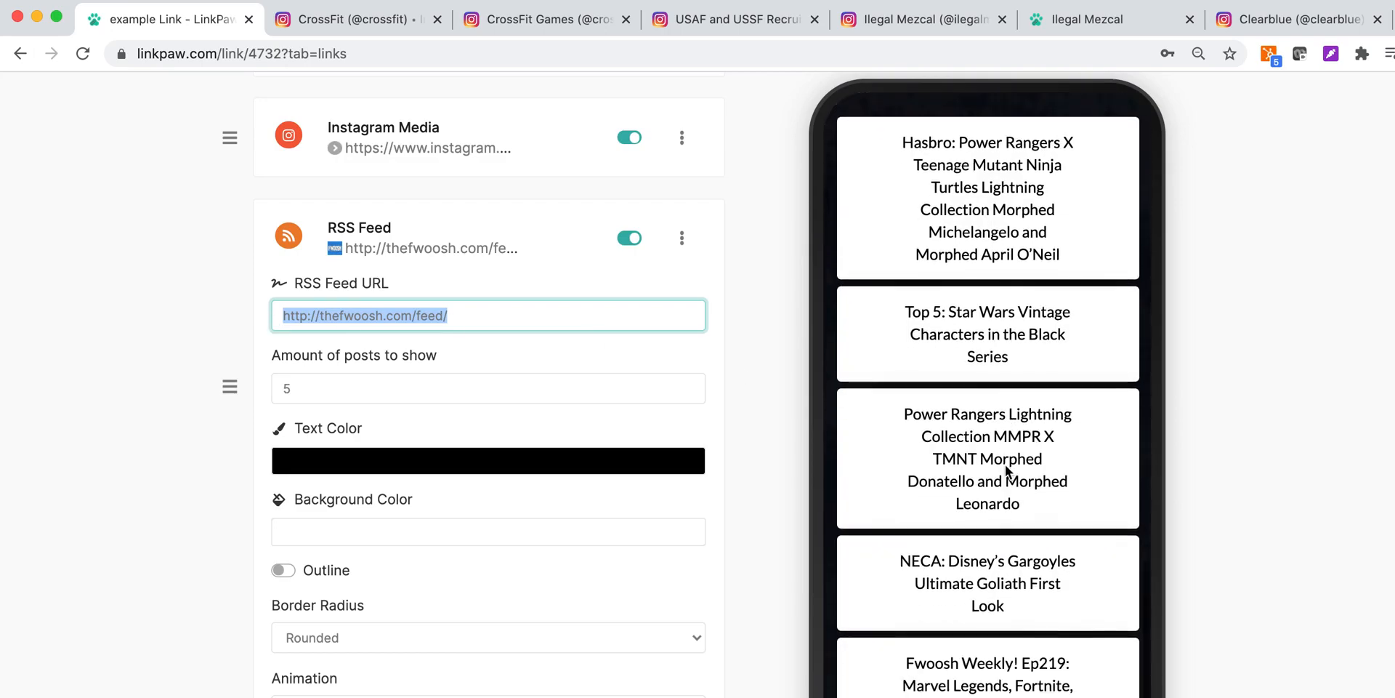
scroll(1005, 464, "down", 1)
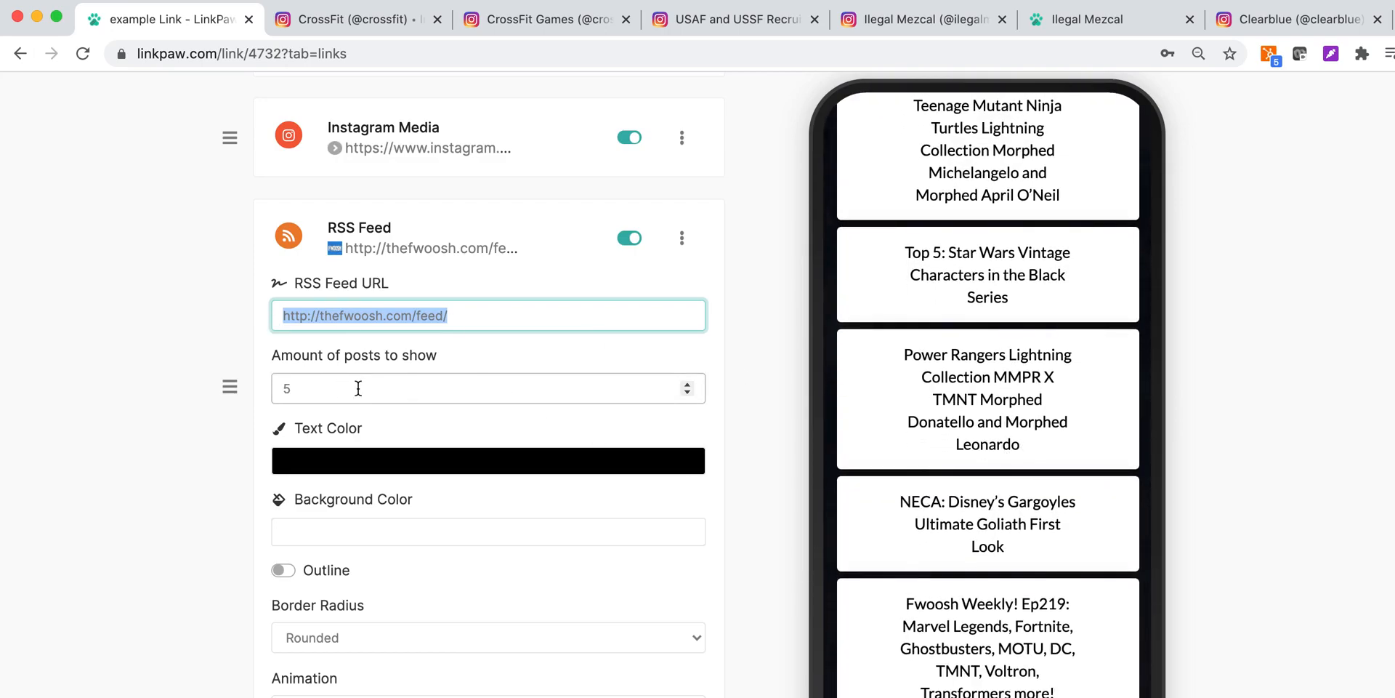
- Set the RSS Feed block's amount of posts to show to 2
left_click(299, 388)
left_click_drag(299, 387, 276, 387)
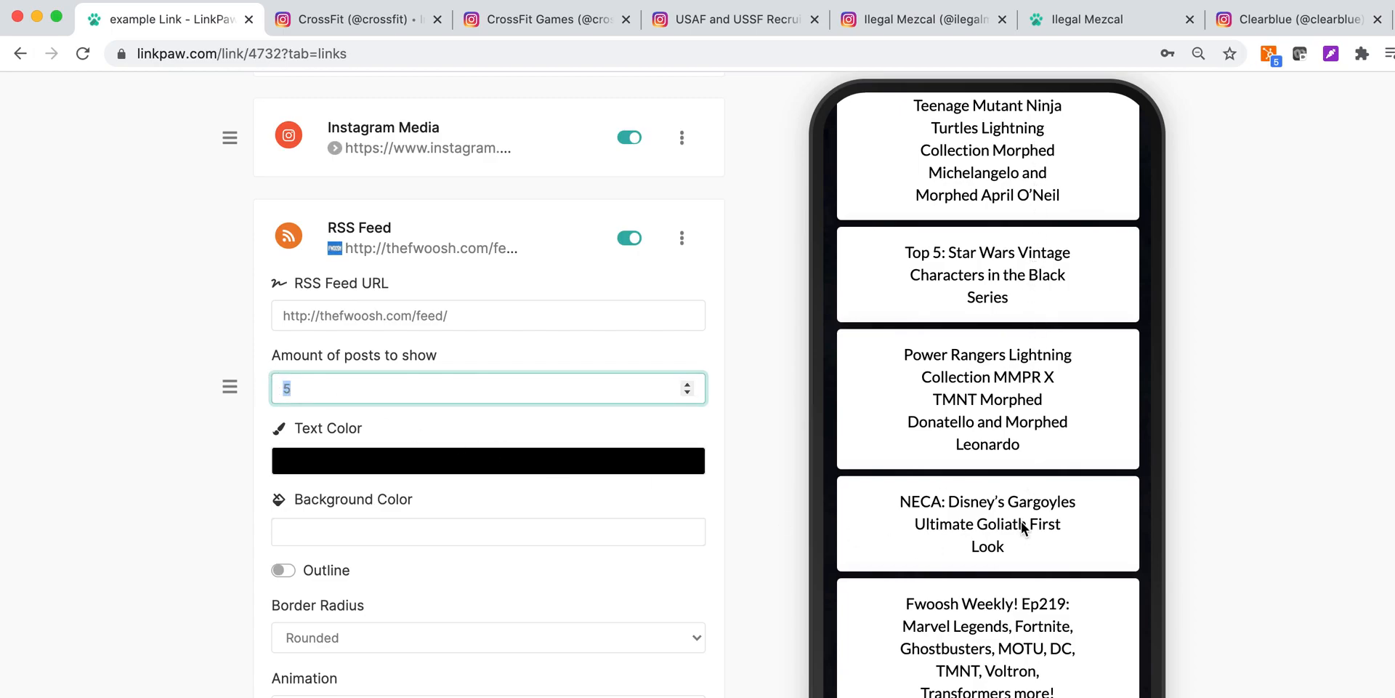
scroll(490, 561, "down", 1)
left_click(290, 323)
left_click(312, 324)
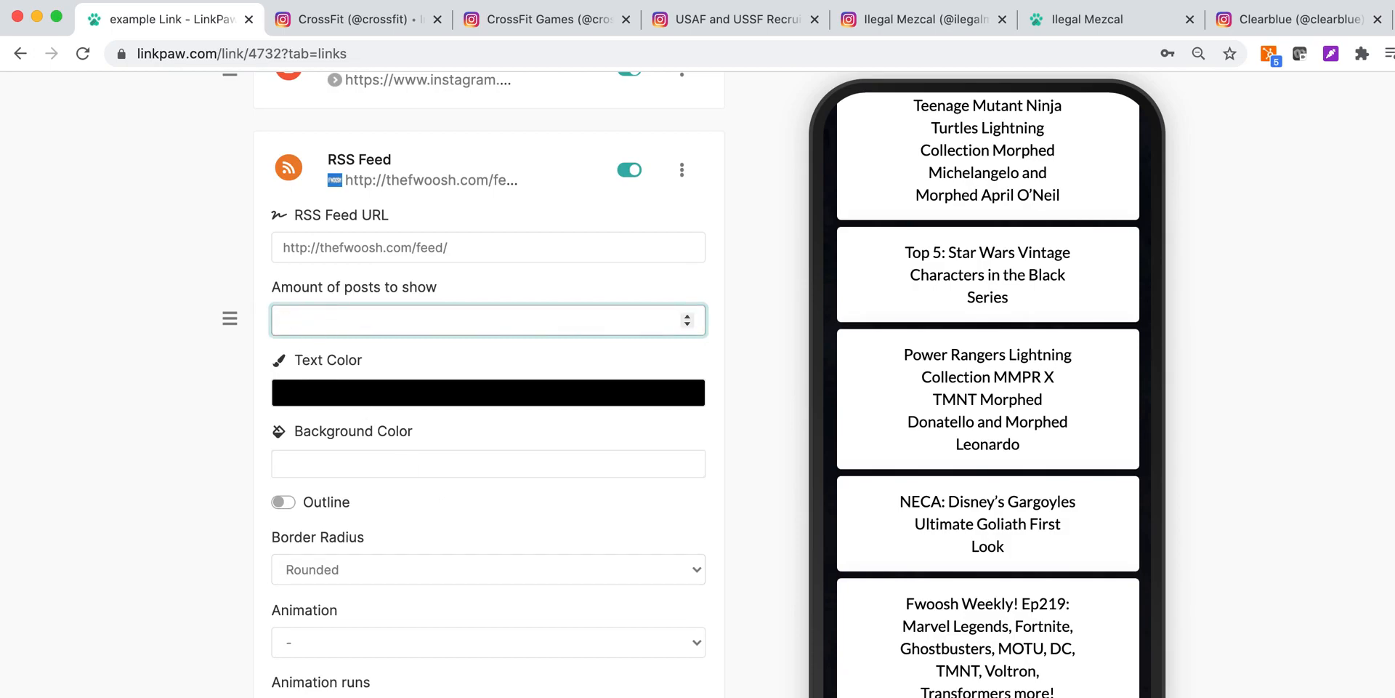
- Give the RSS Feed block a green background color and update the block
left_click(378, 465)
left_click(615, 547)
mouse_move(653, 522)
left_mouse_down()
mouse_move(654, 509)
mouse_move(654, 536)
left_mouse_up()
left_click(658, 638)
scroll(529, 539, "down", 7)
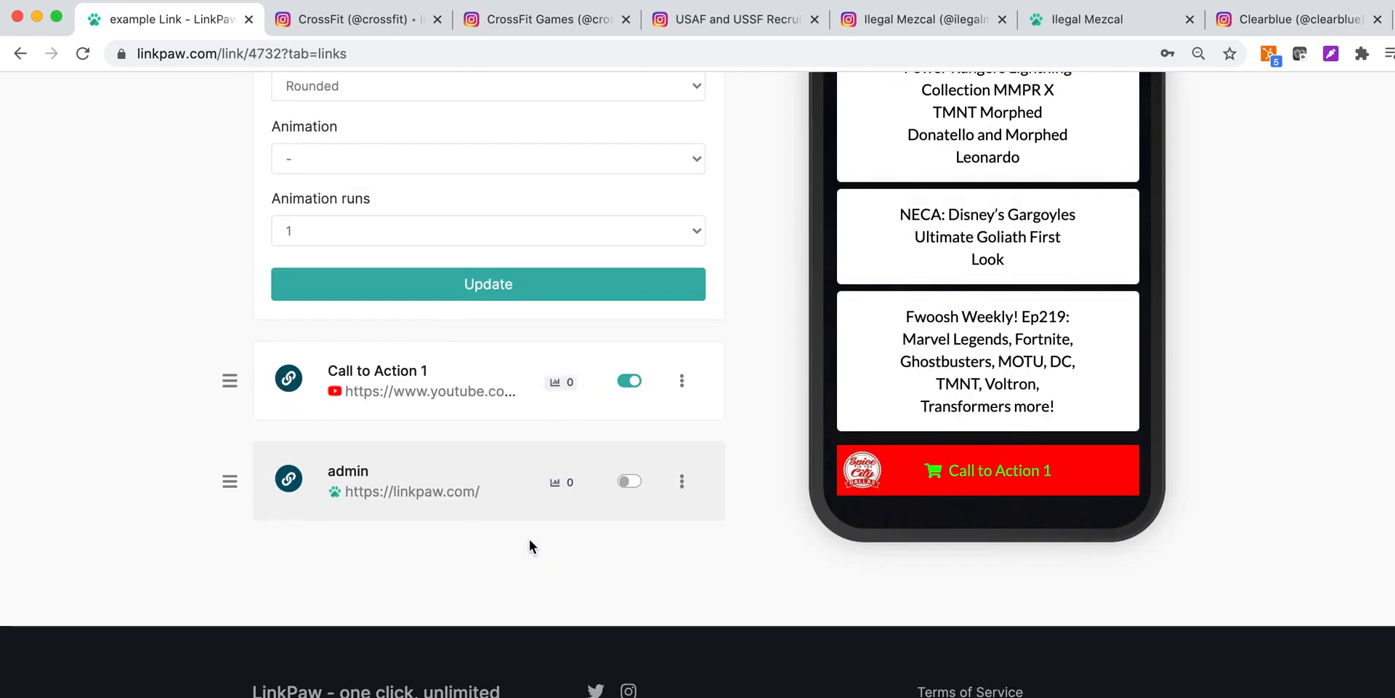
left_click(527, 292)
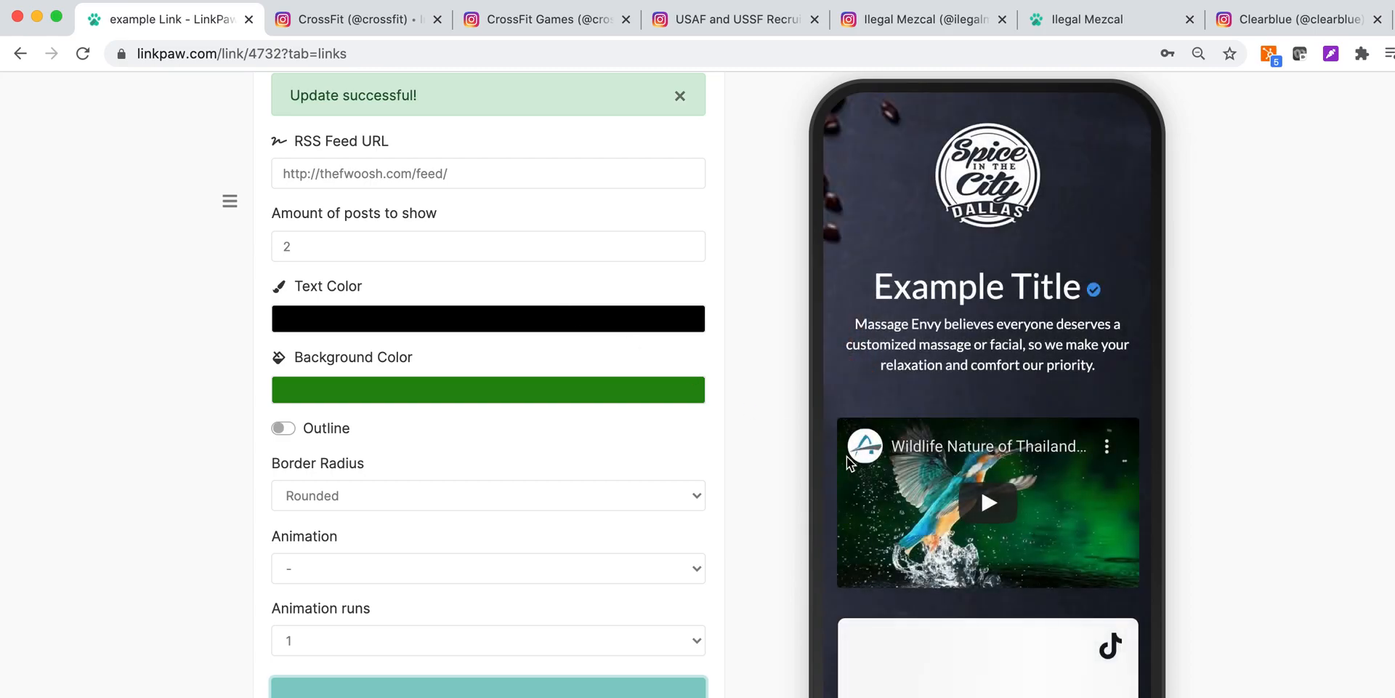
- Check the number and background color of the RSS feed posts in the phone preview
scroll(848, 457, "down", 10)
scroll(848, 456, "down", 6)
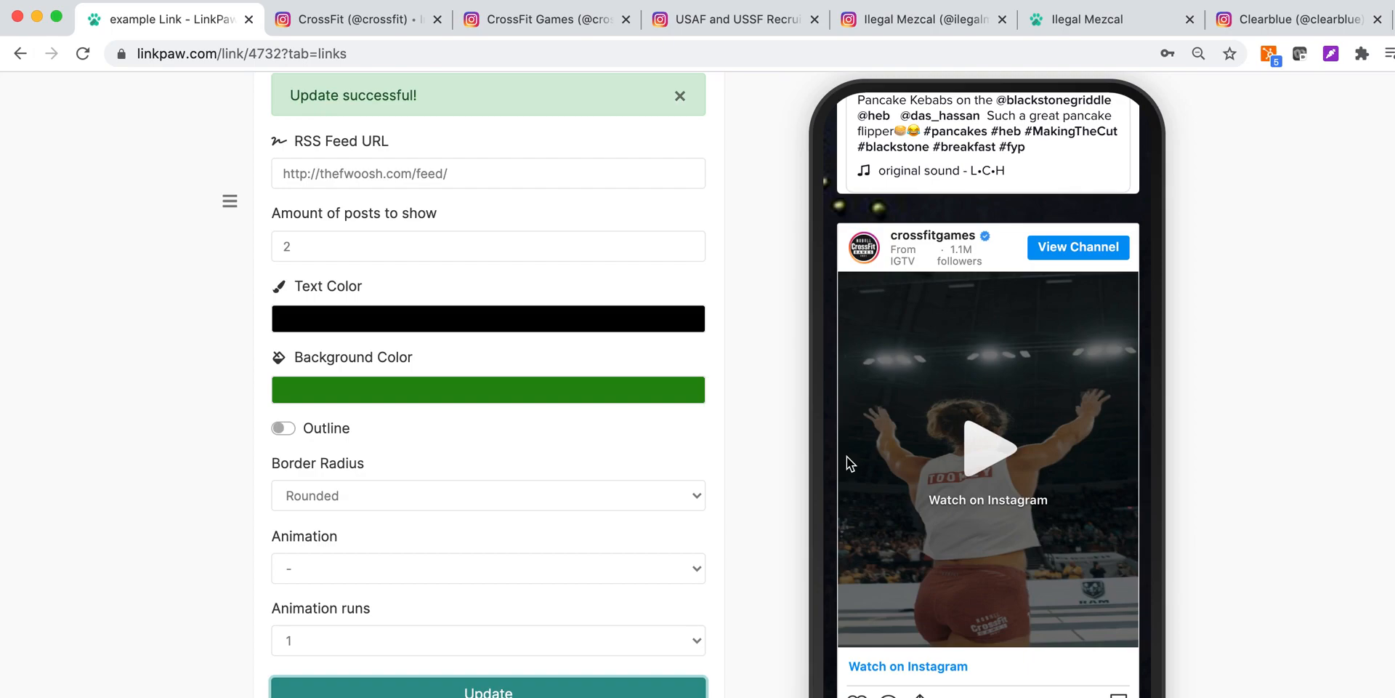
scroll(848, 456, "down", 5)
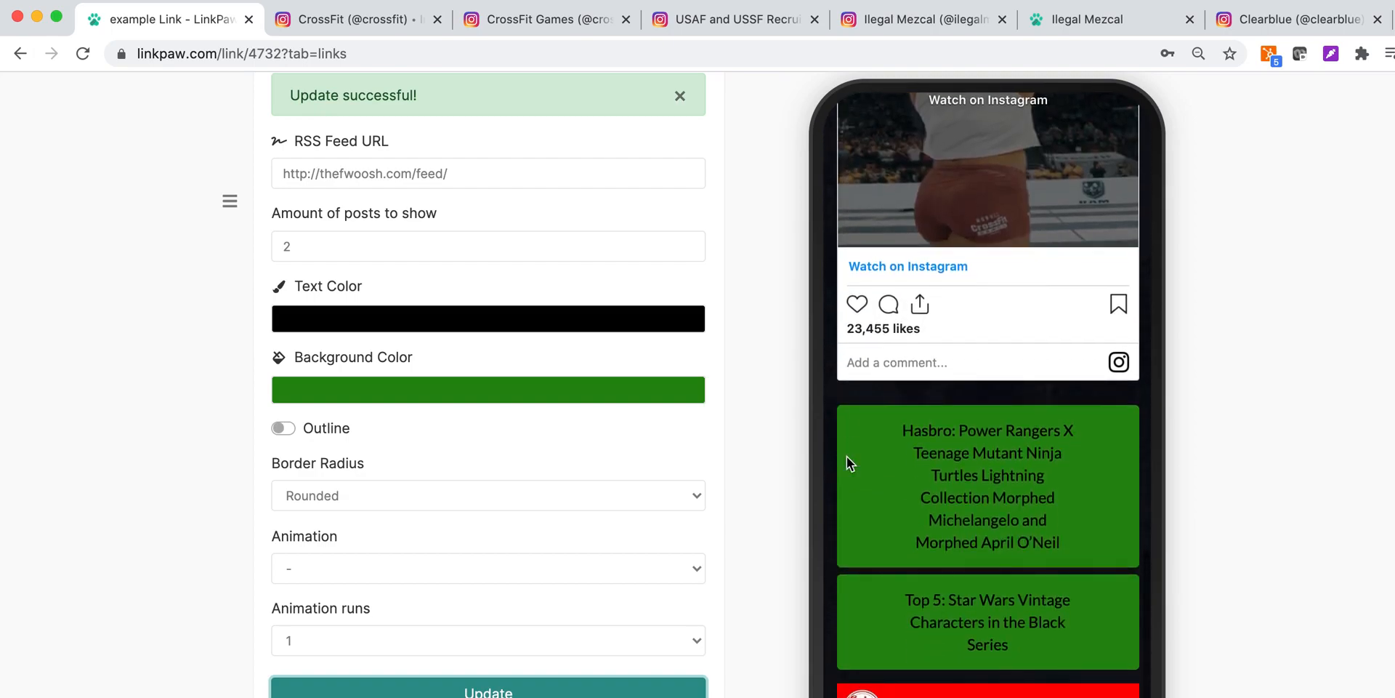
scroll(847, 457, "down", 2)
scroll(847, 457, "down", 3)
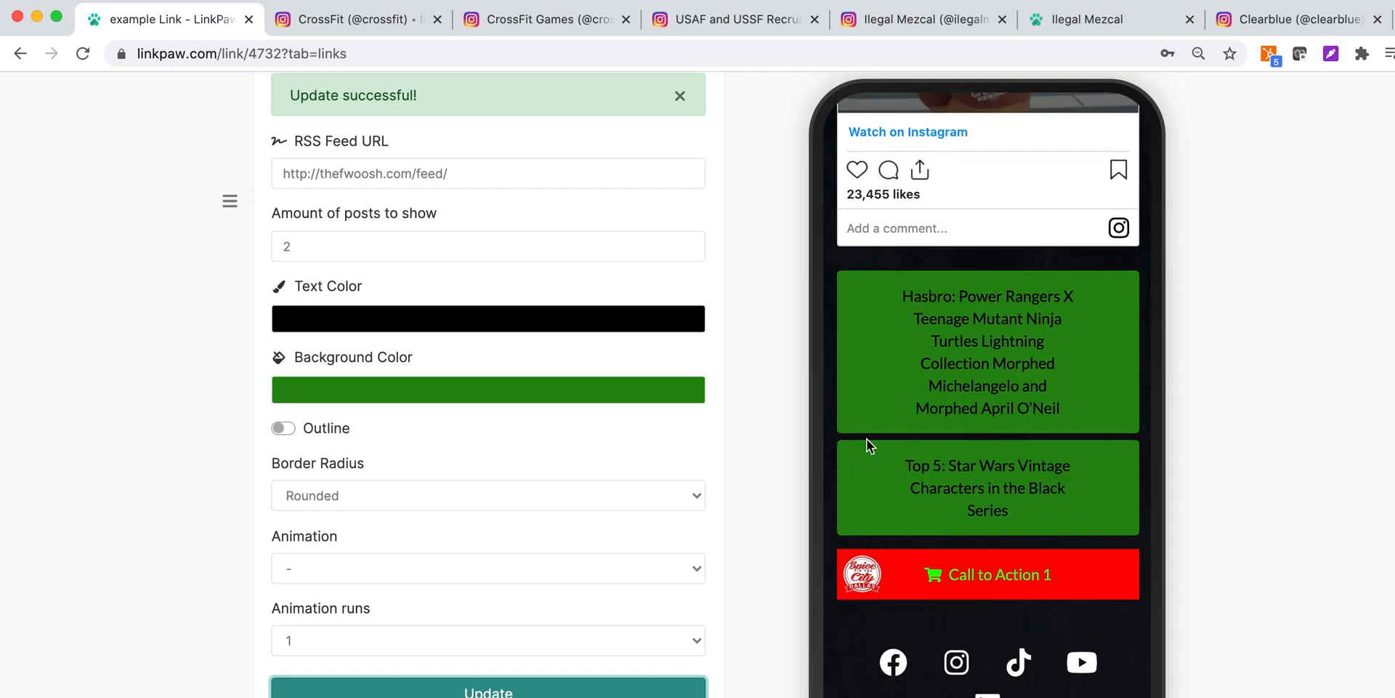
- Collapse the RSS Feed block's settings and review the feed posts and Instagram embed in the phone preview
scroll(713, 434, "up", 3)
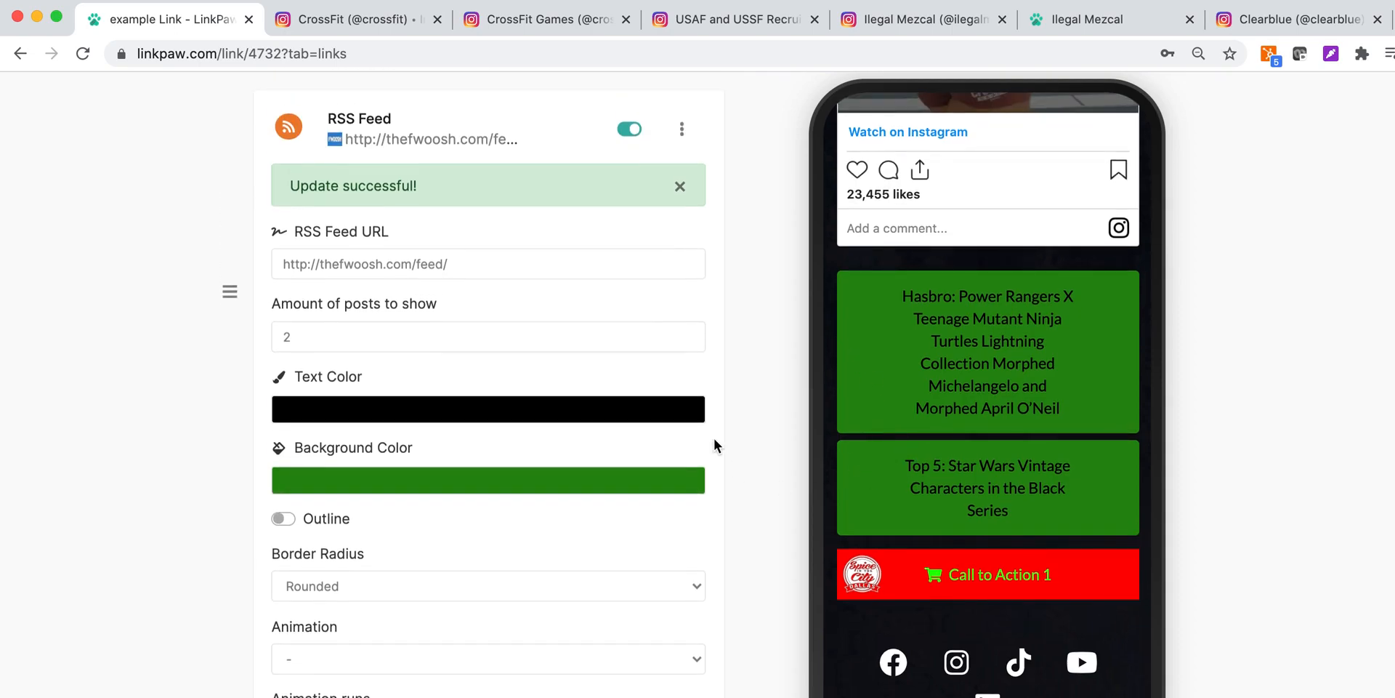
scroll(1022, 530, "up", 8)
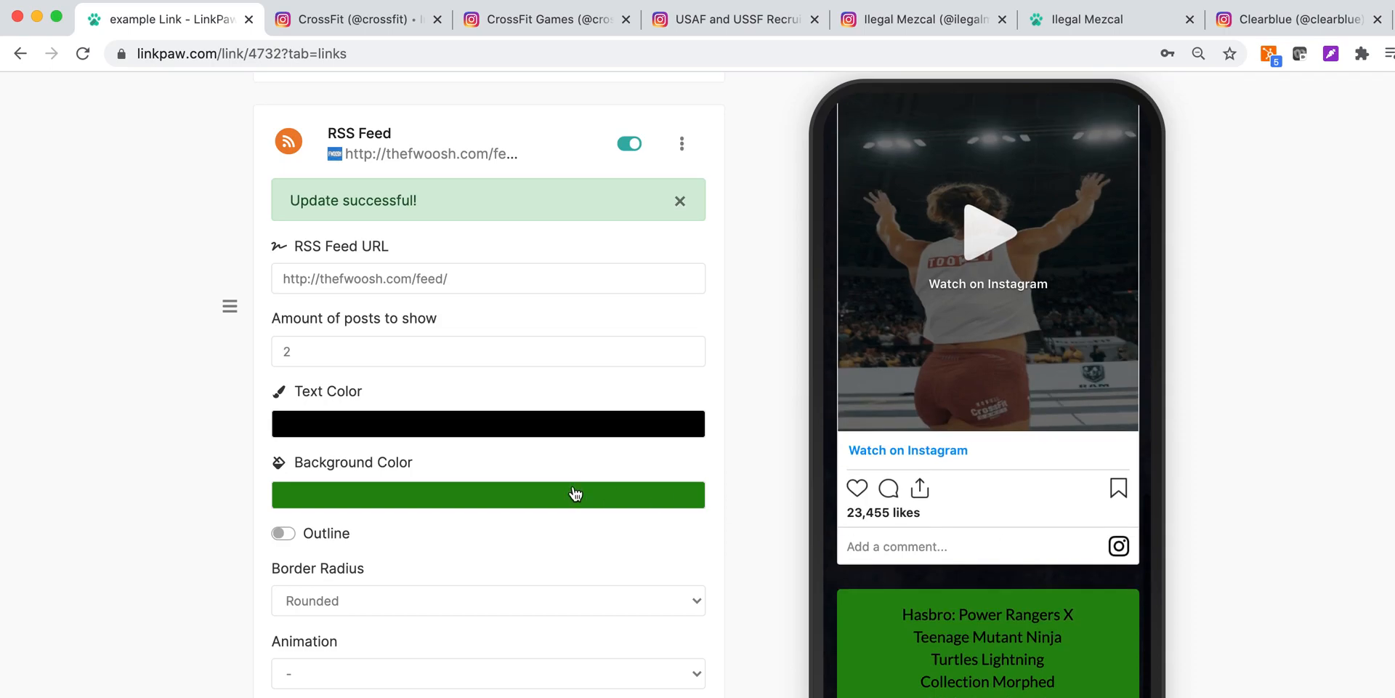
scroll(573, 486, "up", 3)
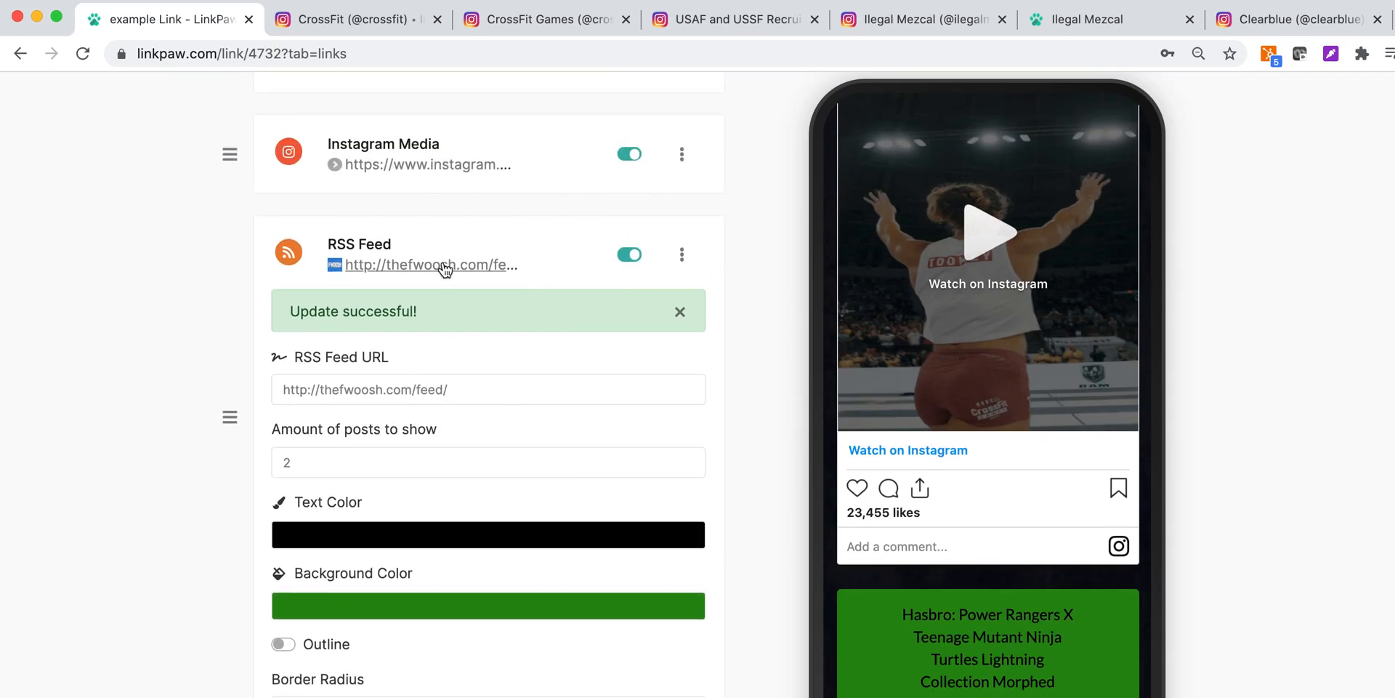
left_click(388, 250)
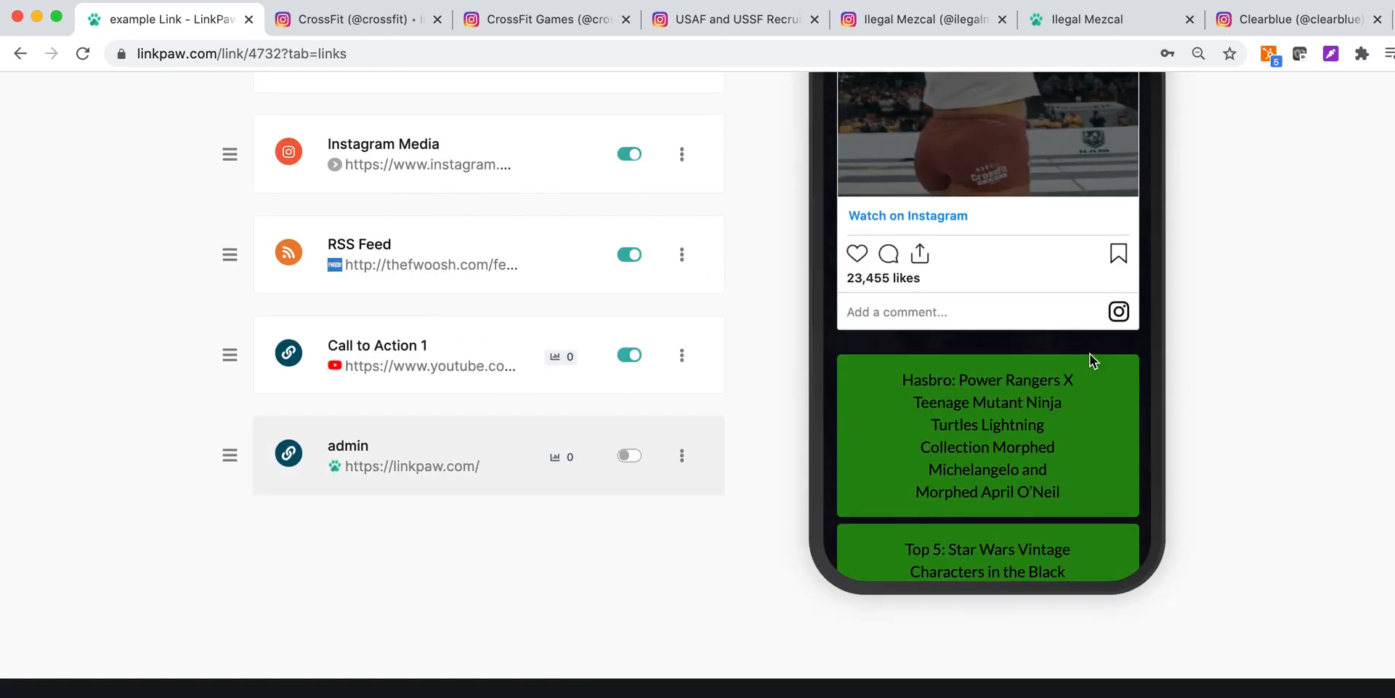
scroll(1092, 361, "up", 5)
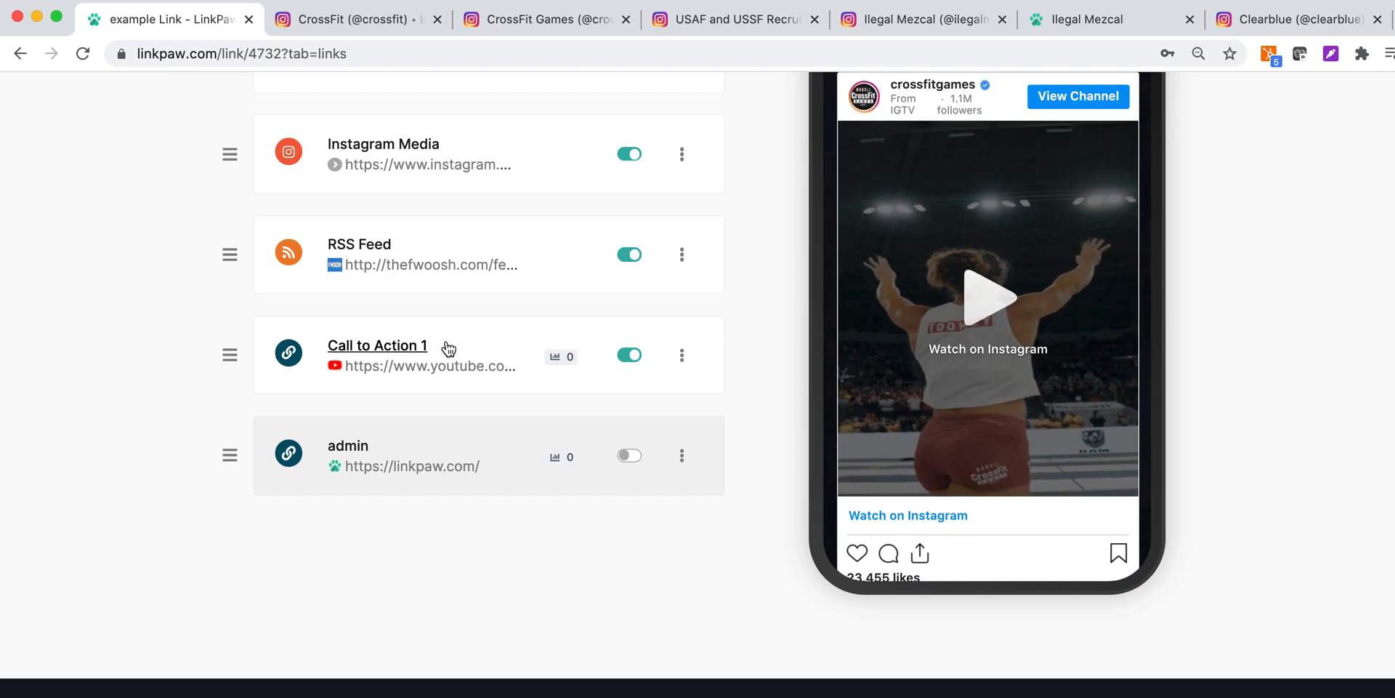
scroll(449, 349, "up", 3)
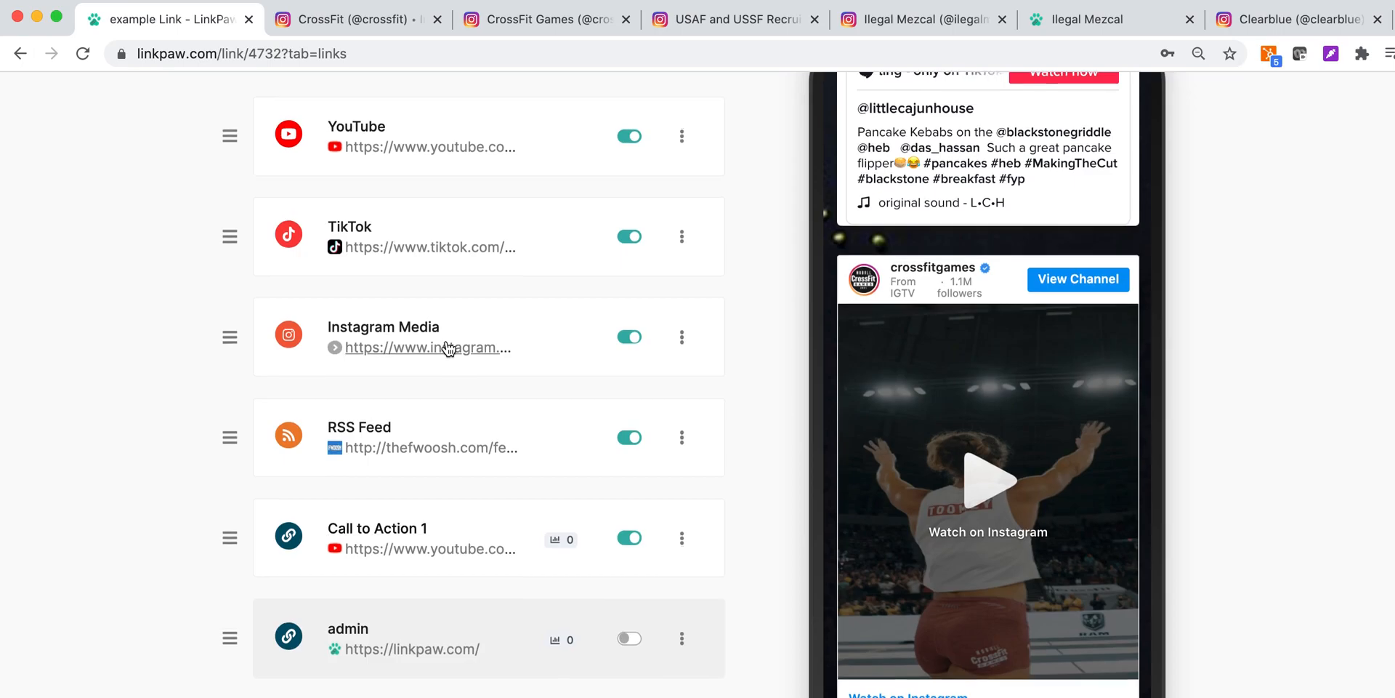
- View the form for adding a Custom HTML block and close it without submitting
scroll(451, 348, "up", 5)
left_click(696, 380)
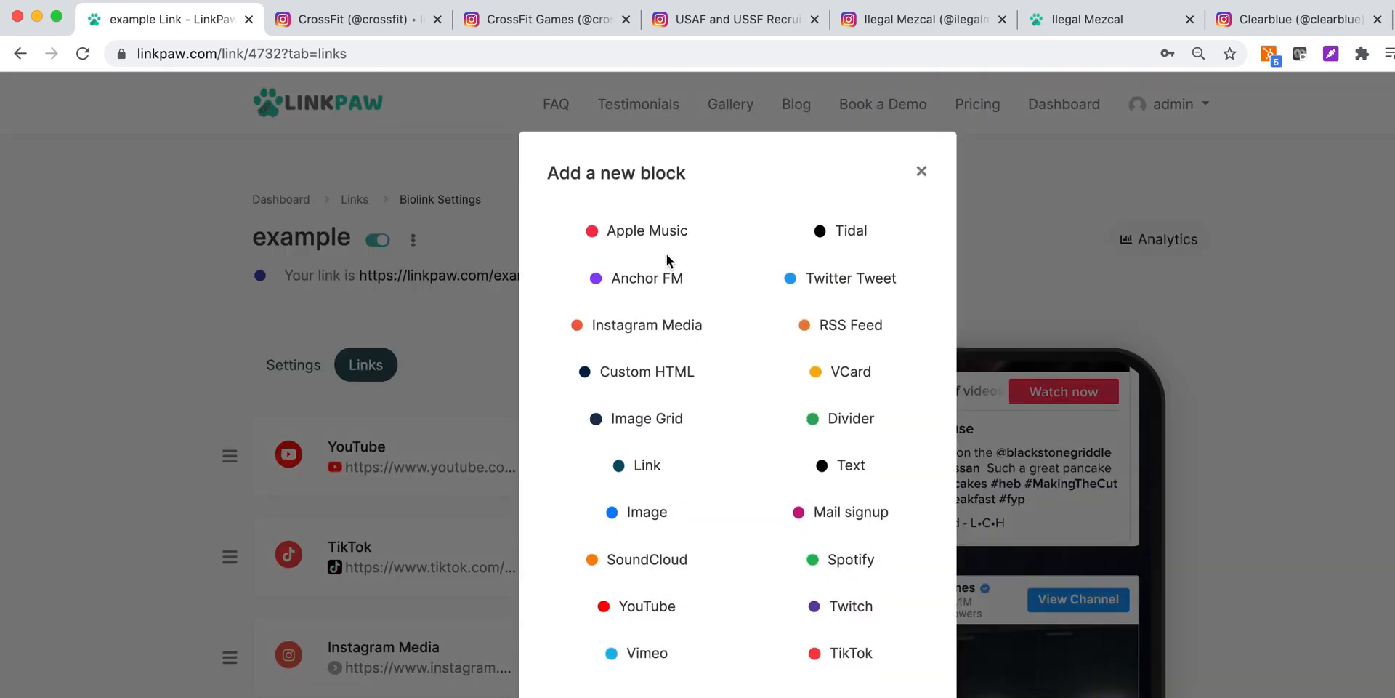
left_click(635, 375)
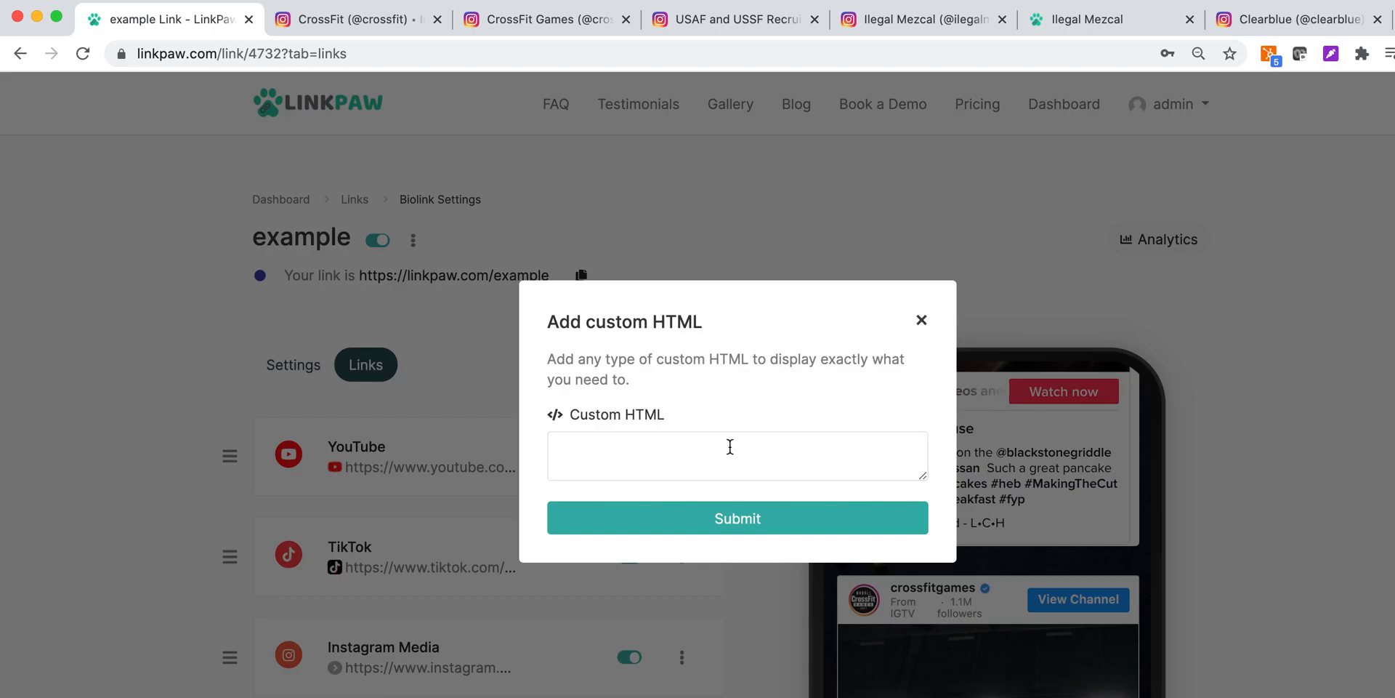
left_click(922, 320)
- Start adding a block, open Ilegal Mezcal's bio link from its Instagram profile, close the duplicate tab and examine the page's image grids
left_click(673, 364)
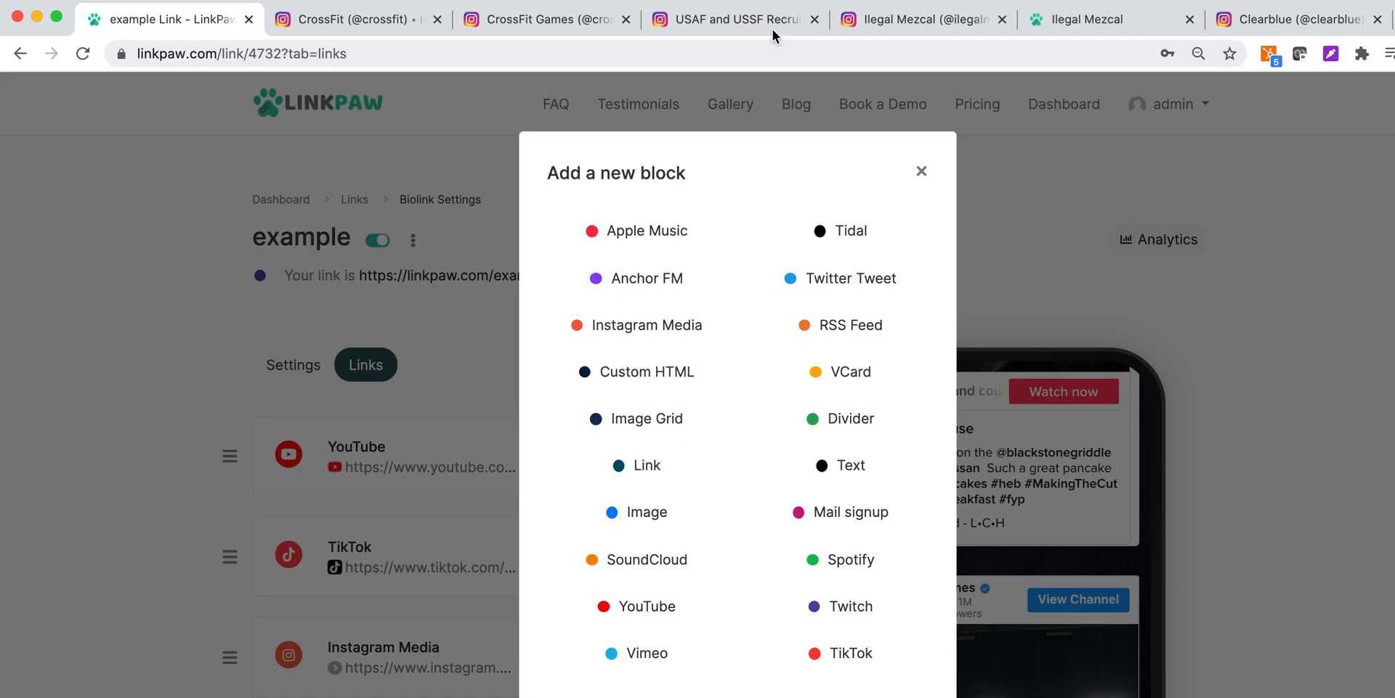
left_click(909, 17)
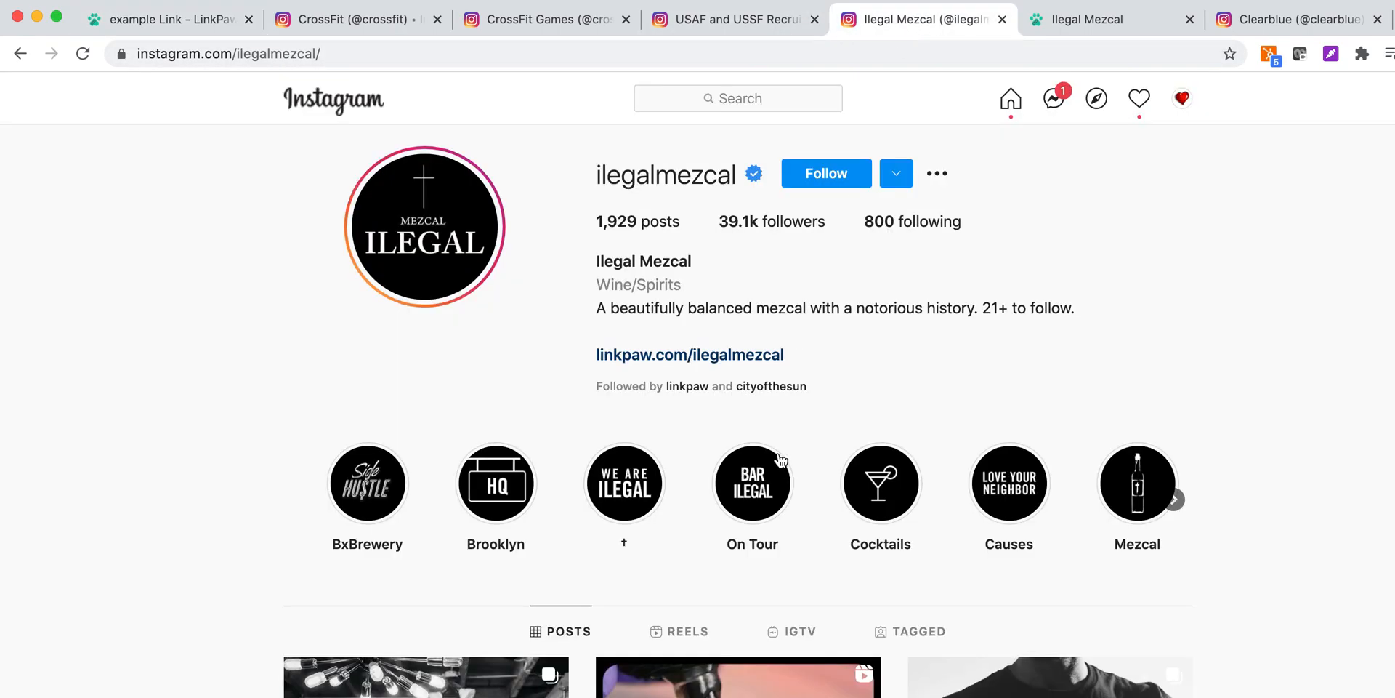
left_click(751, 356)
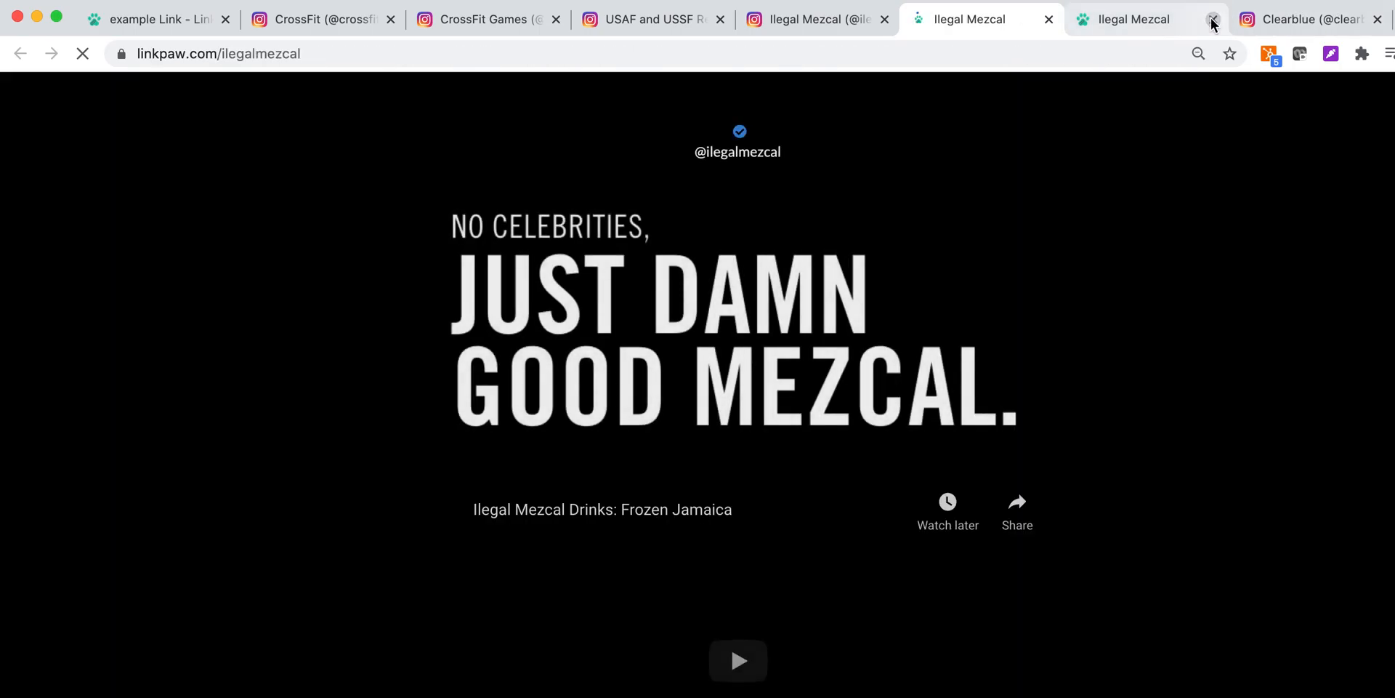
left_click(1212, 21)
scroll(780, 500, "down", 10)
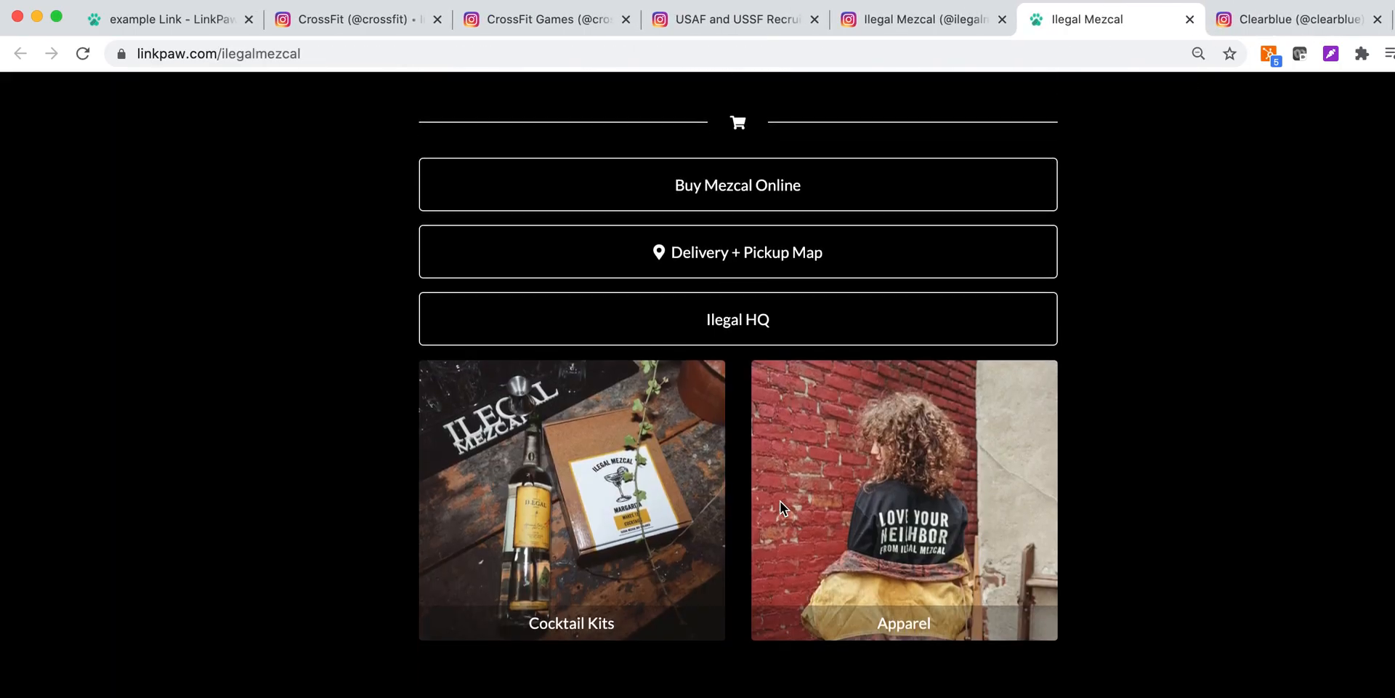
scroll(640, 502, "down", 3)
scroll(649, 508, "down", 10)
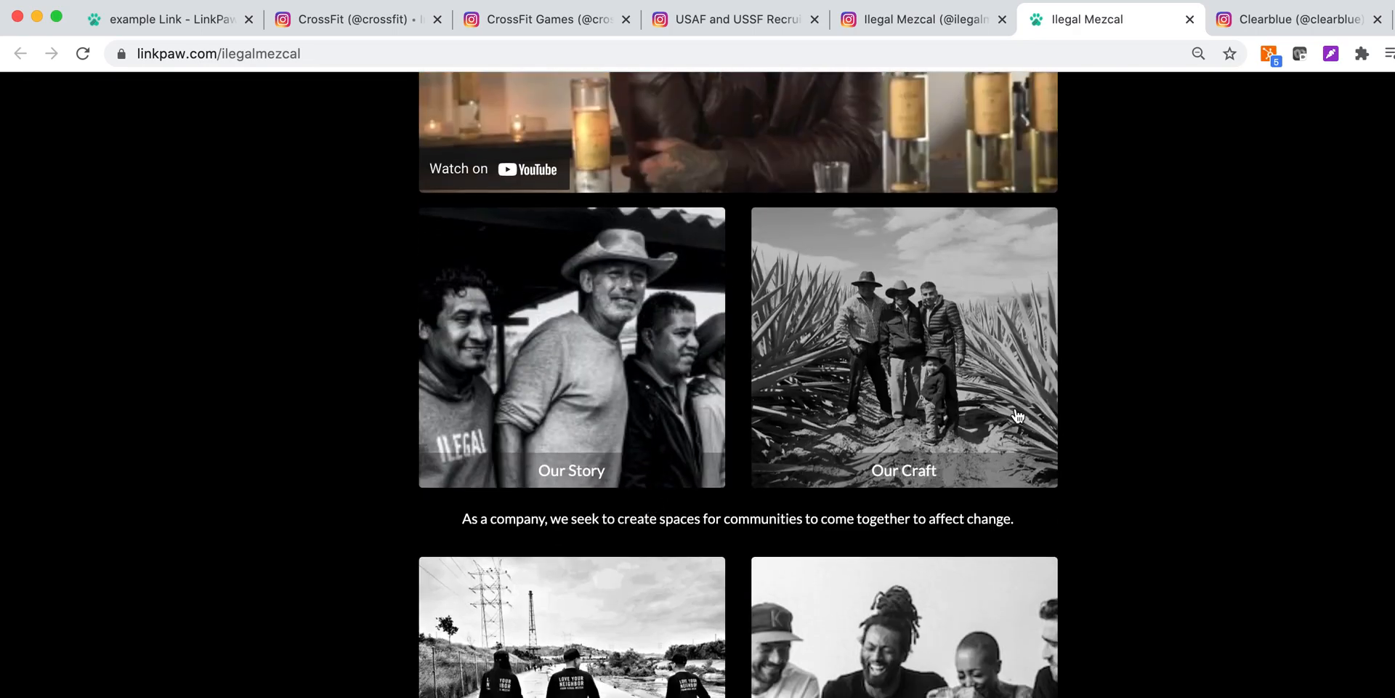
scroll(1018, 415, "down", 3)
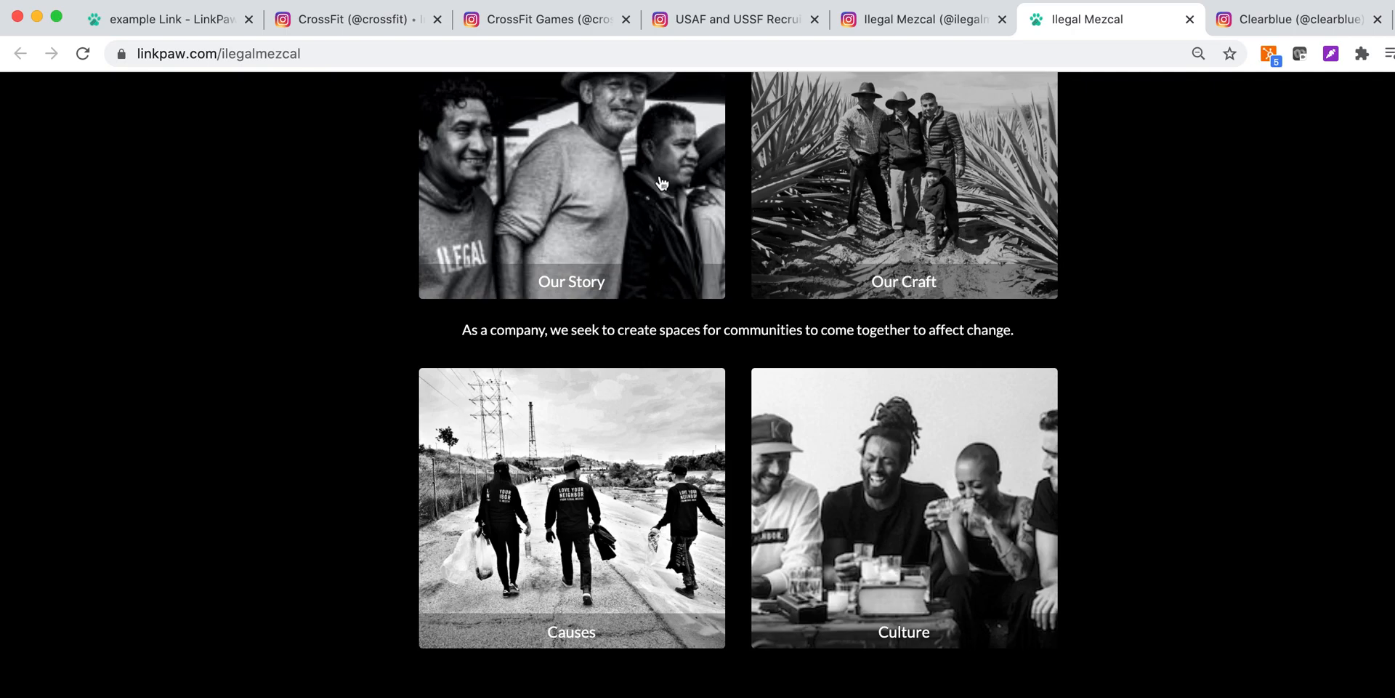
- Back in LinkPaw, add a Mail signup block named Newsletter and find it in the block list
left_click(171, 18)
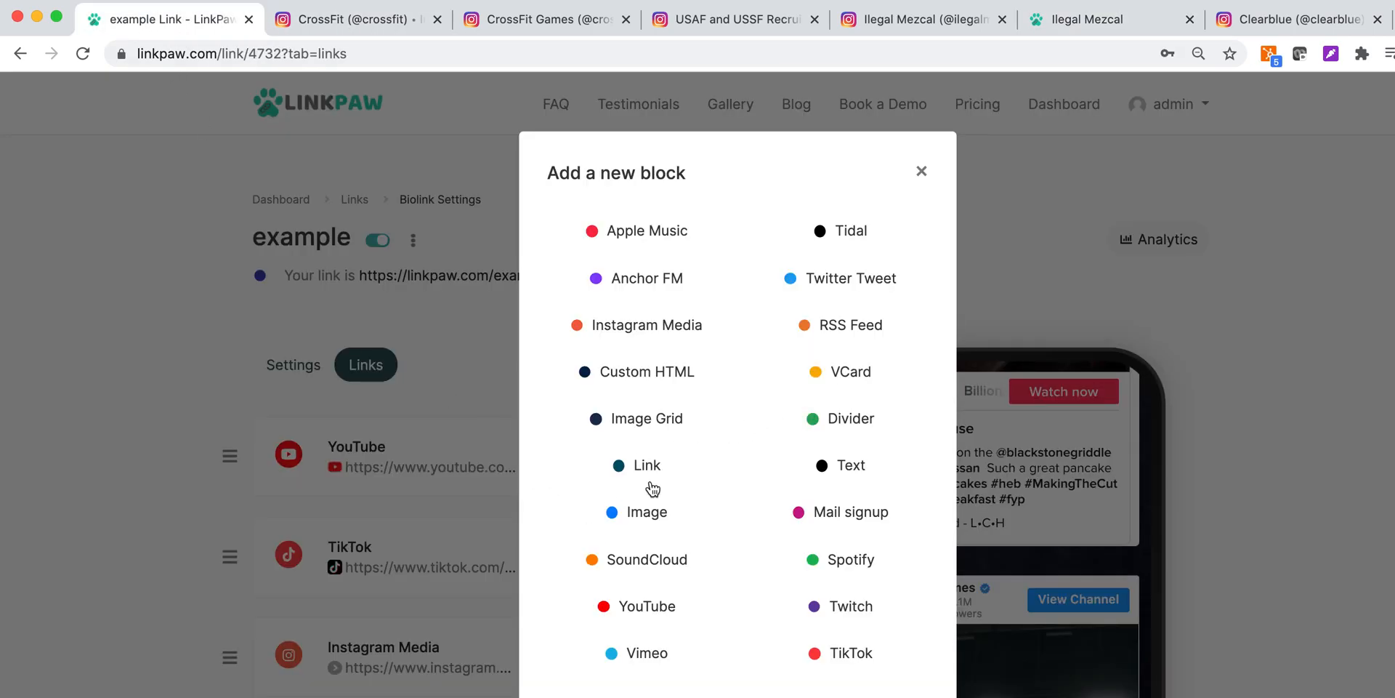
left_click(849, 513)
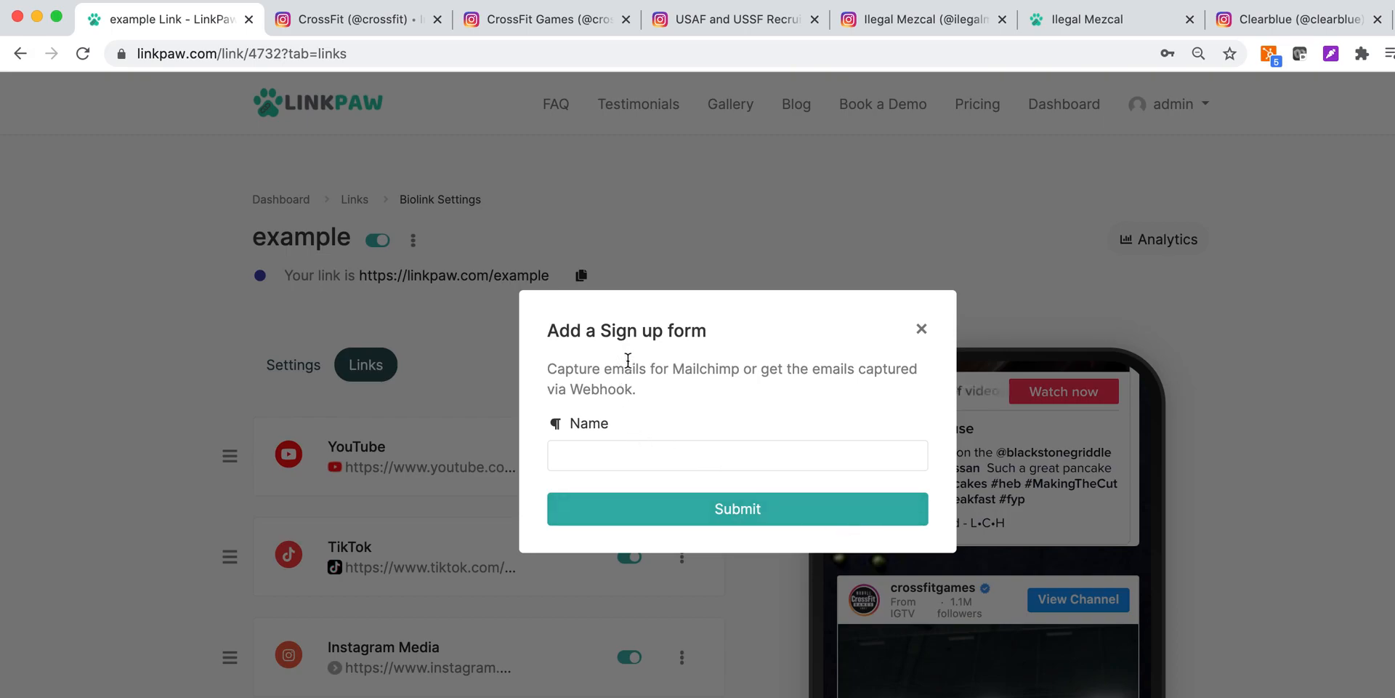
left_click(640, 458)
type("Newsletter")
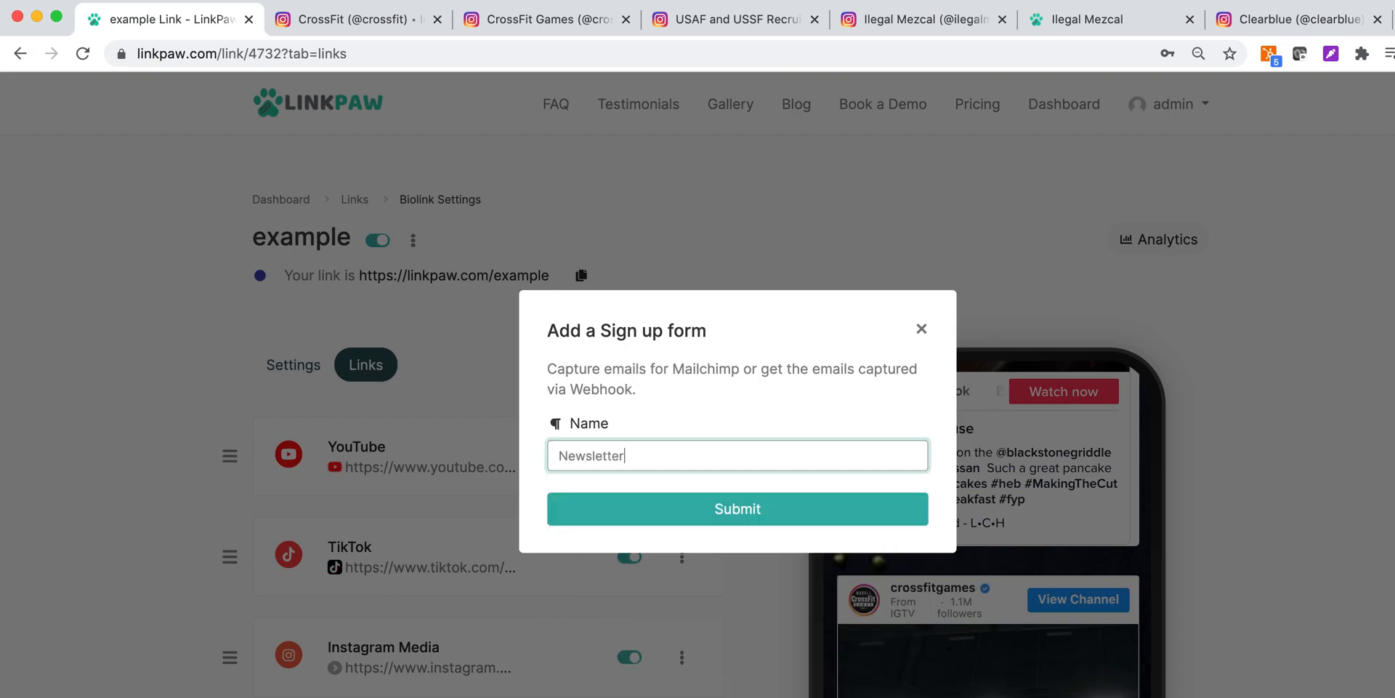
left_click(647, 518)
scroll(657, 395, "down", 7)
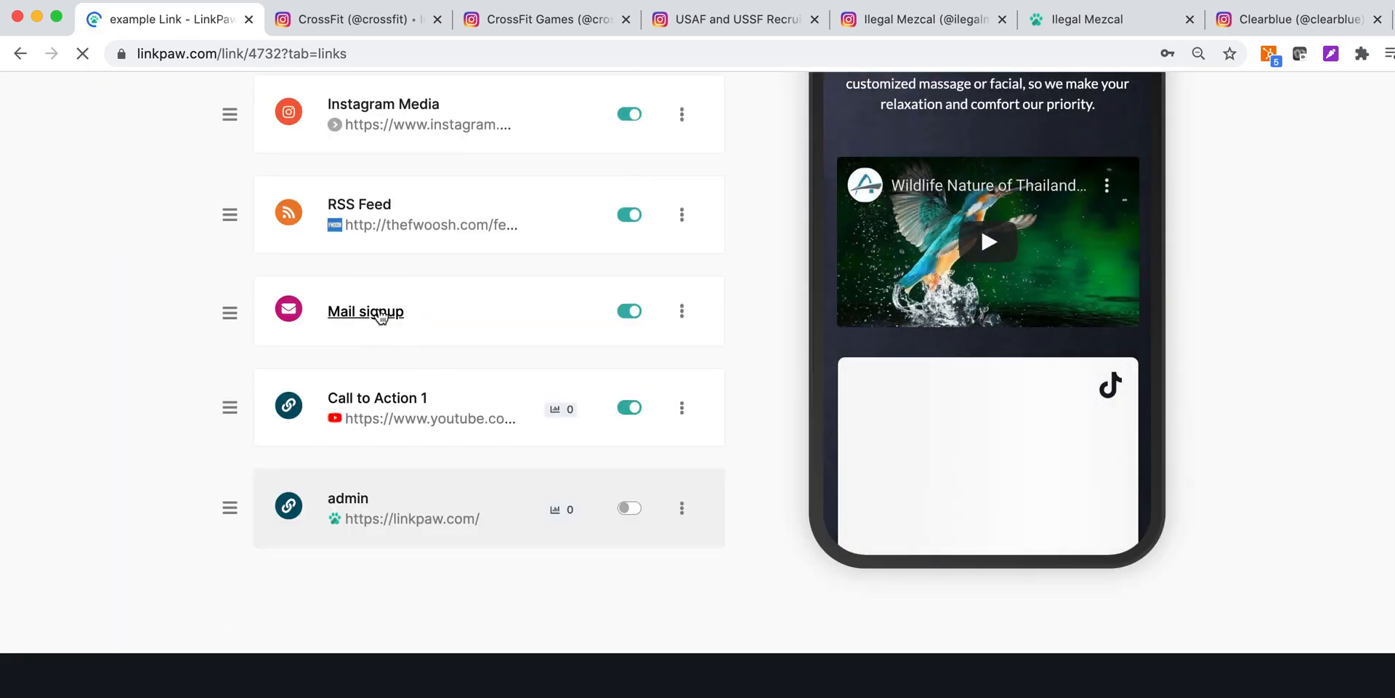
- Expand the Mail signup block, examine its appearance, placeholder, thank-you, agreement and Mailchimp fields, and collapse it again
left_click(396, 313)
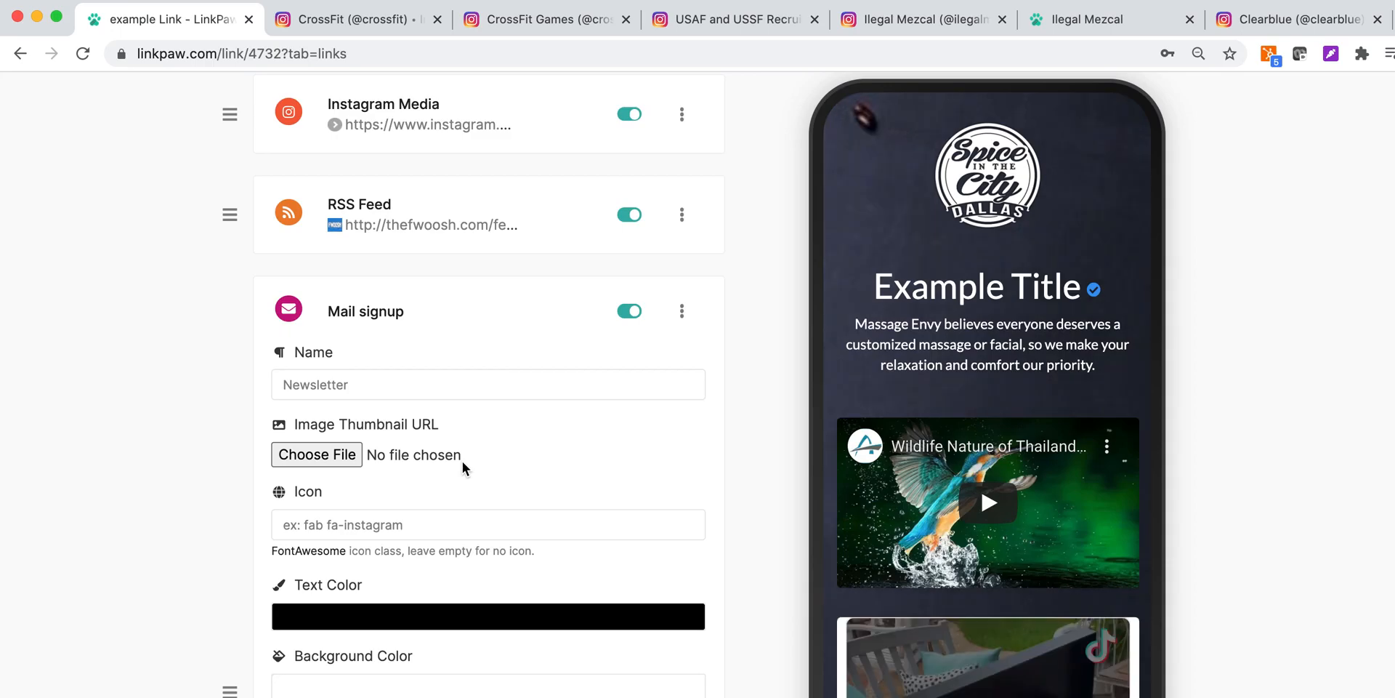
scroll(463, 467, "down", 5)
scroll(463, 467, "down", 1)
scroll(462, 468, "down", 6)
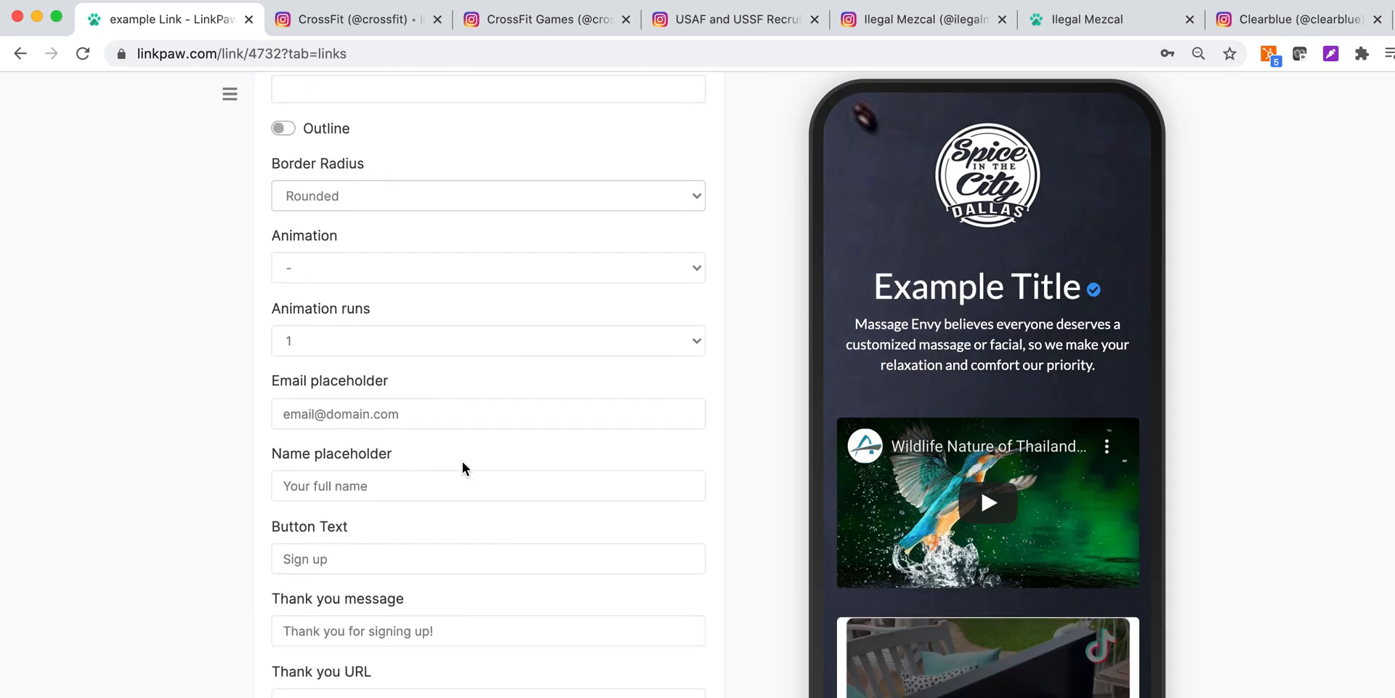
scroll(463, 462, "down", 1)
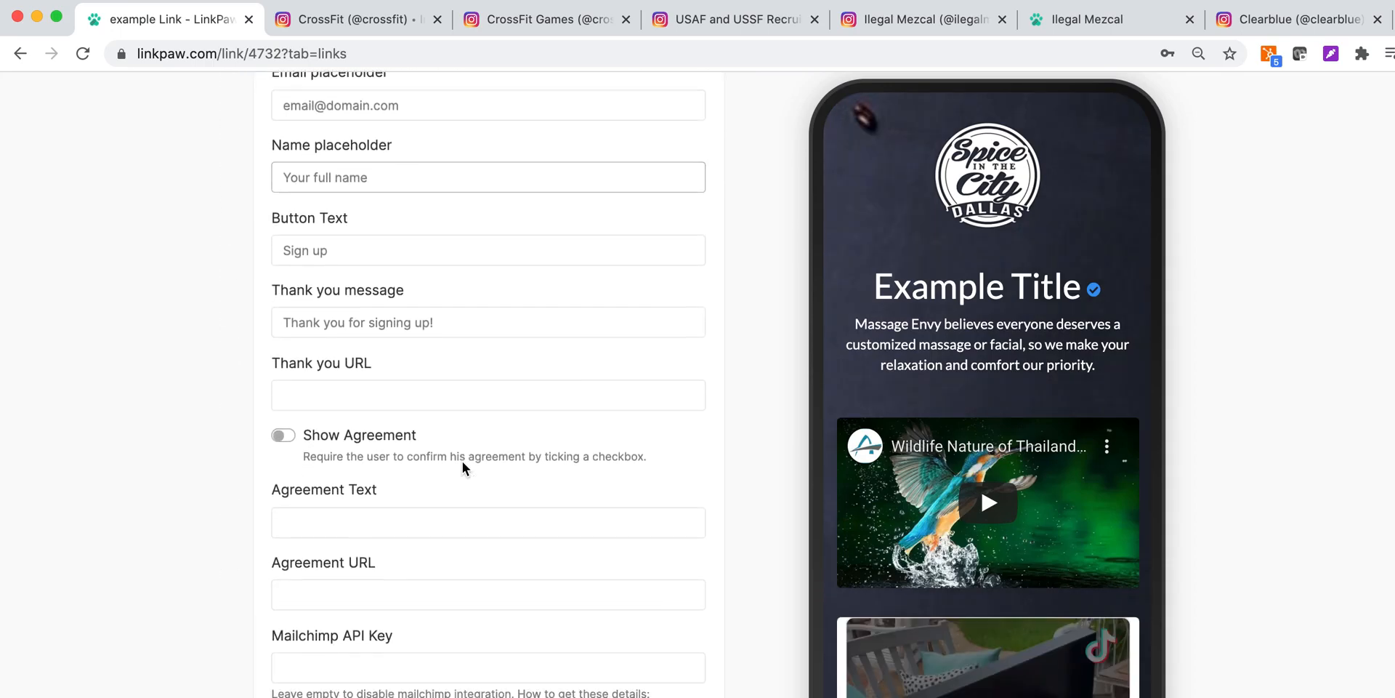
left_click_drag(393, 601, 307, 603)
scroll(306, 602, "up", 10)
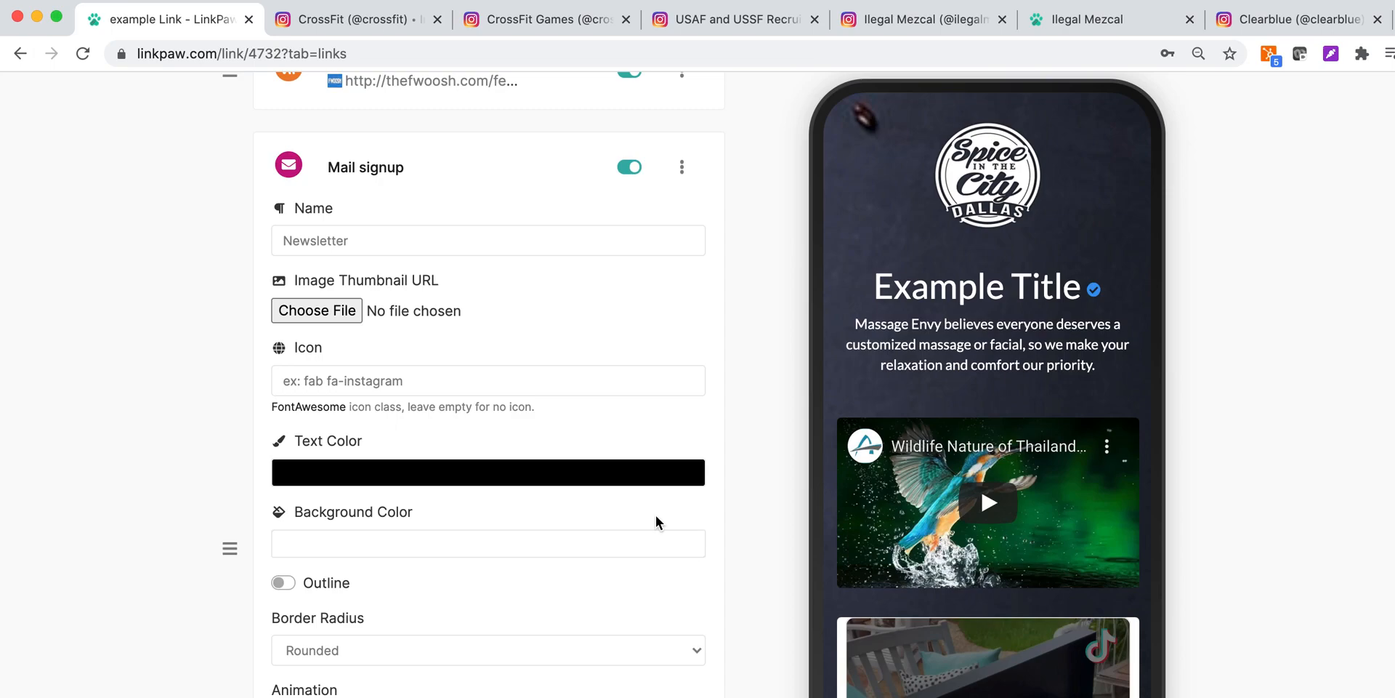
scroll(380, 322, "down", 7)
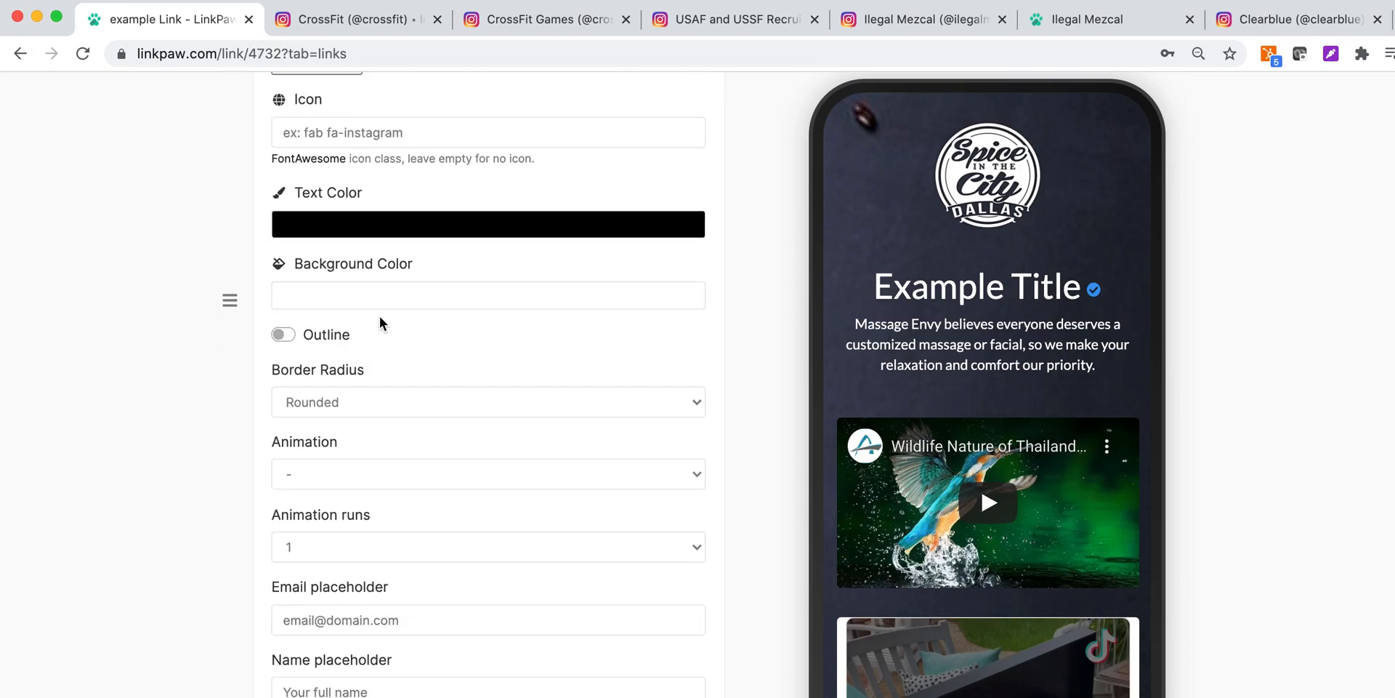
scroll(378, 335, "up", 1)
scroll(378, 335, "up", 6)
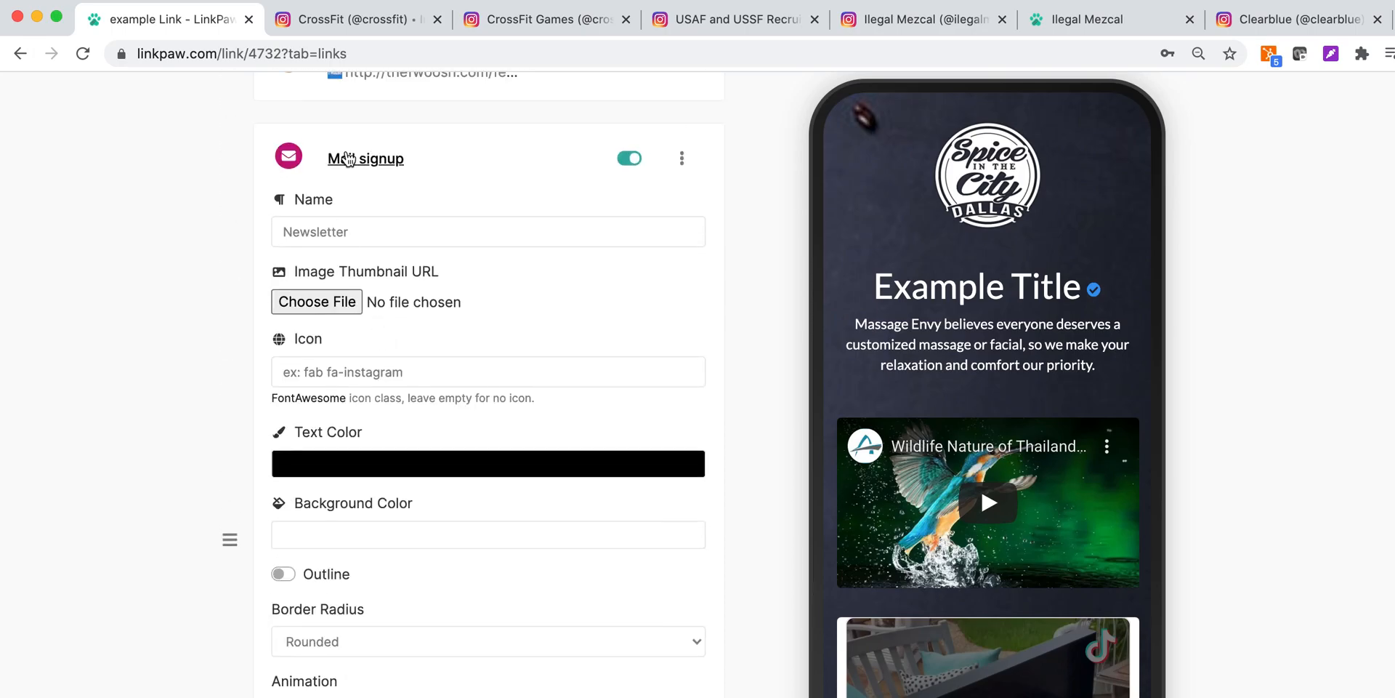
left_click(346, 157)
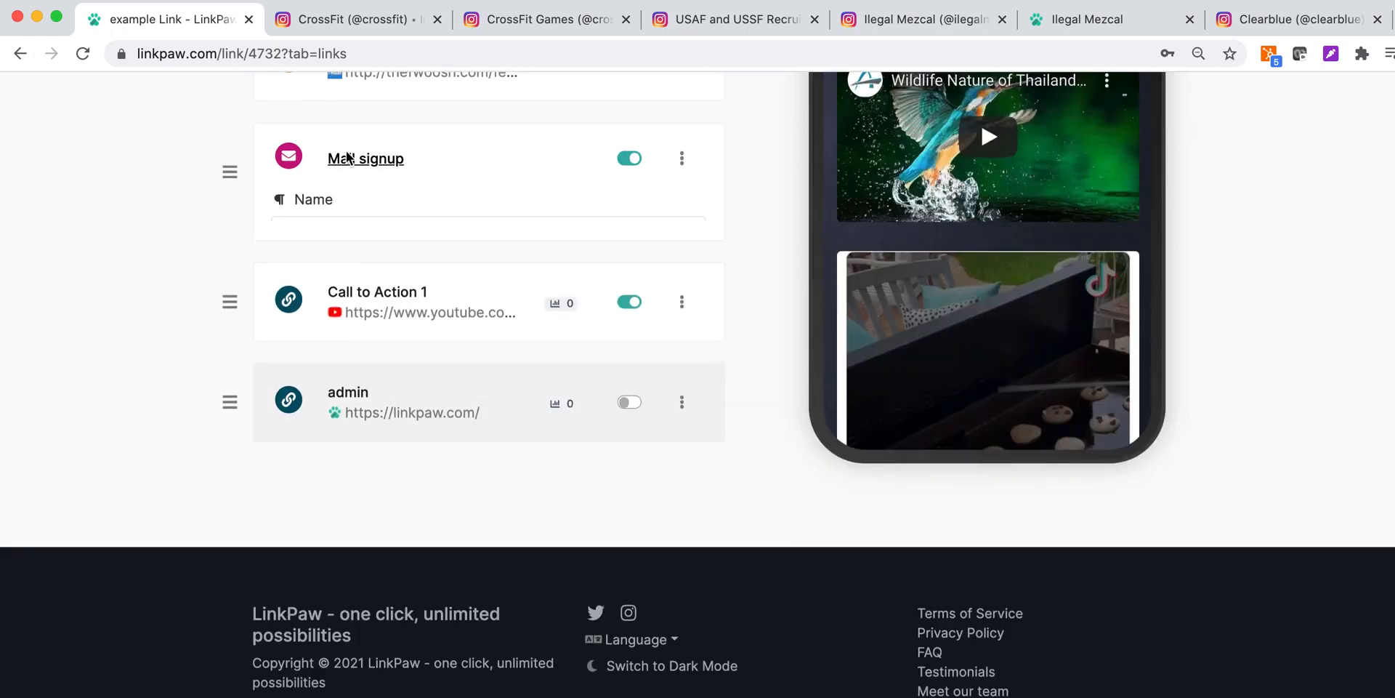
- Open the biolink's live page at linkpaw.com/example and view its address and header area
scroll(413, 321, "up", 3)
scroll(413, 320, "up", 4)
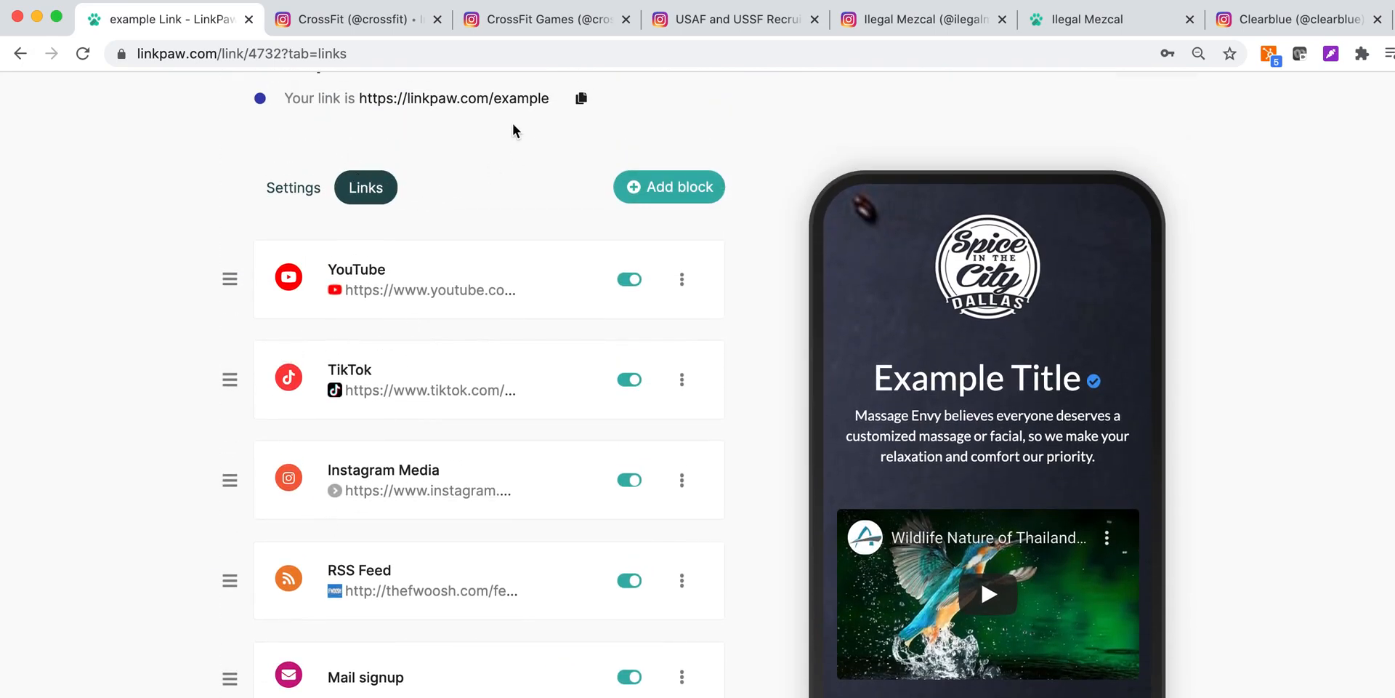
left_click(514, 100)
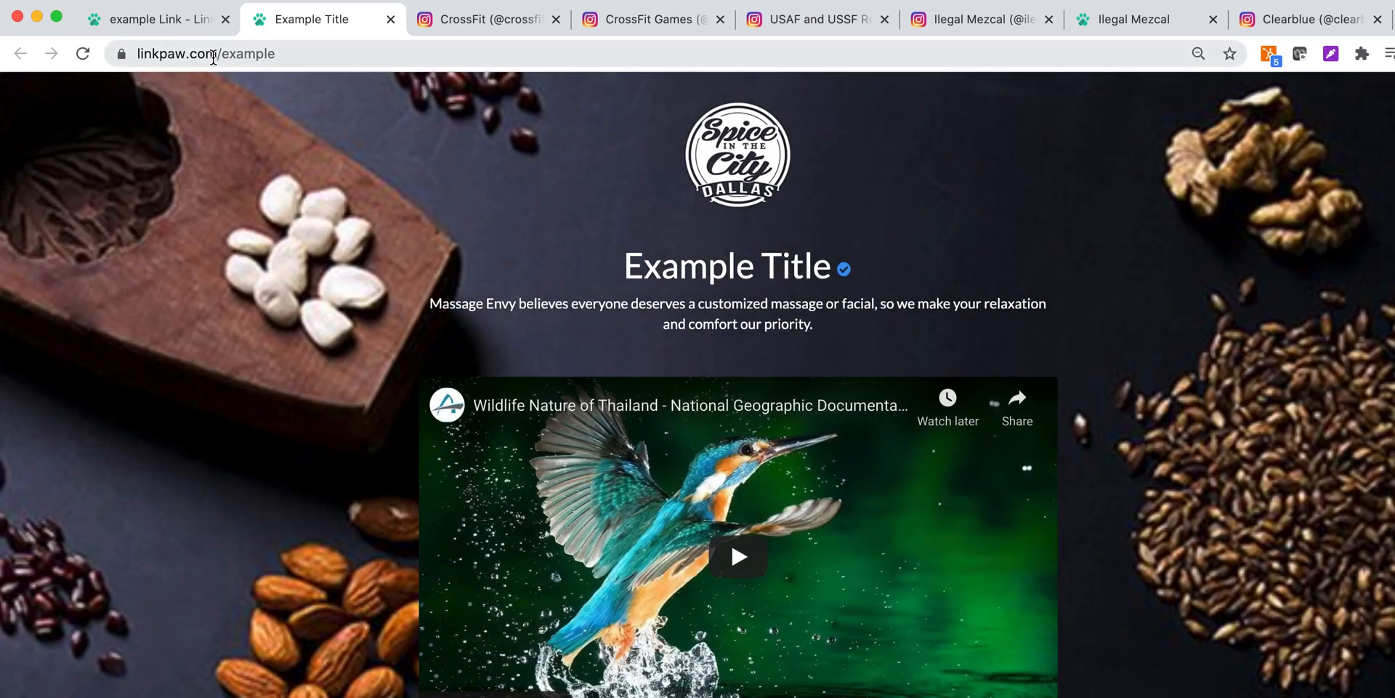
left_click_drag(293, 54, 114, 53)
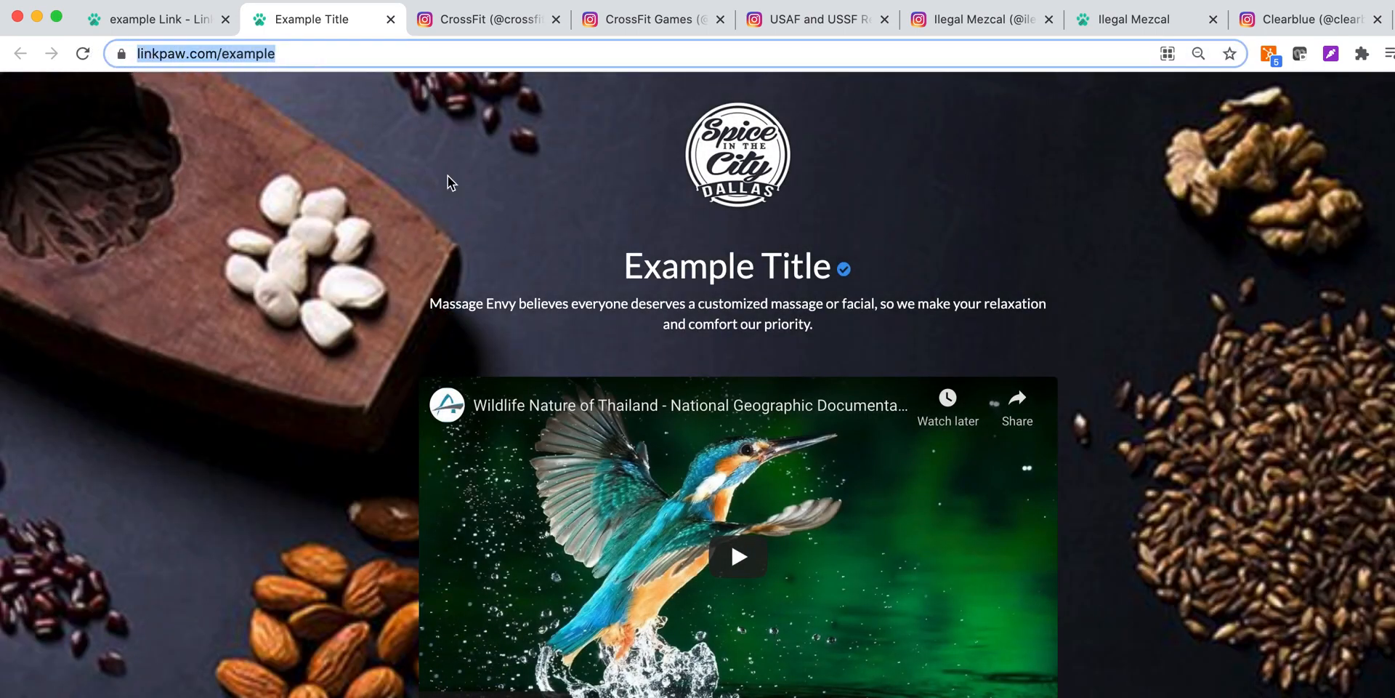
scroll(448, 176, "down", 3)
scroll(712, 520, "up", 5)
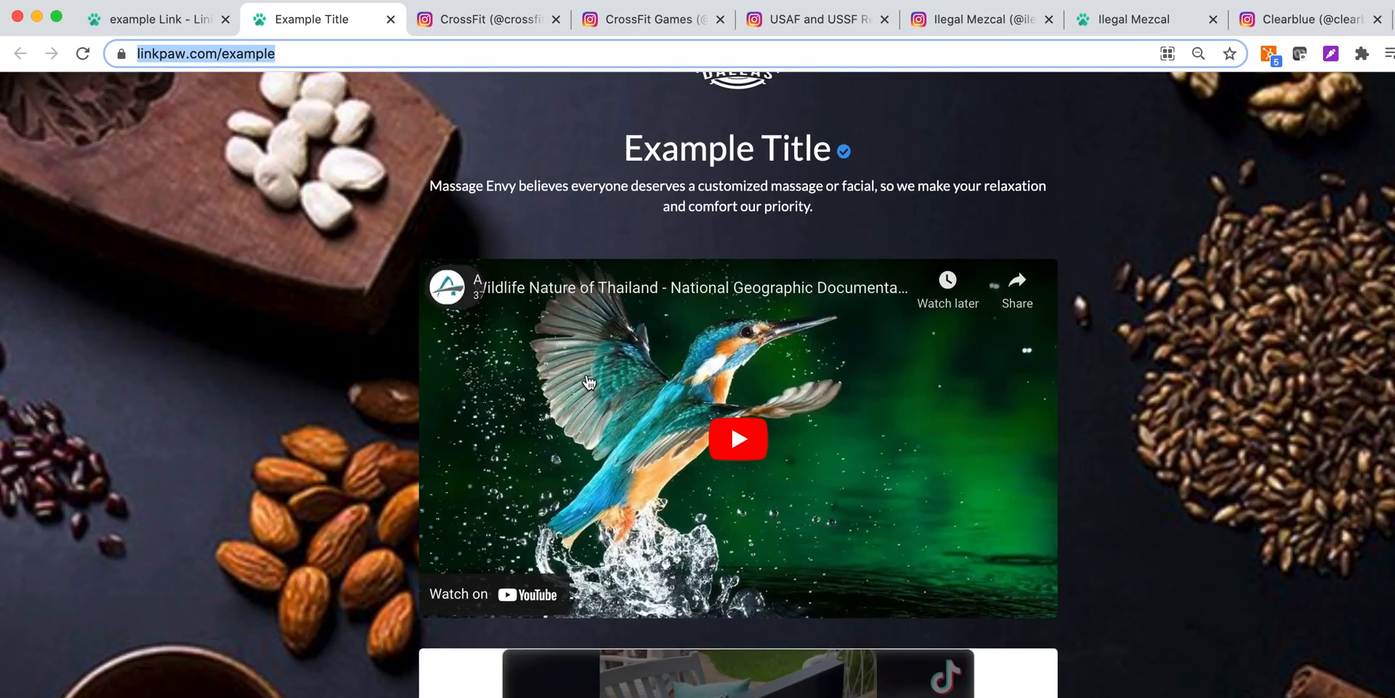
- Play the embedded YouTube wildlife video and the TikTok pancake video on the live page, and pause the TikTok playback
left_click(738, 554)
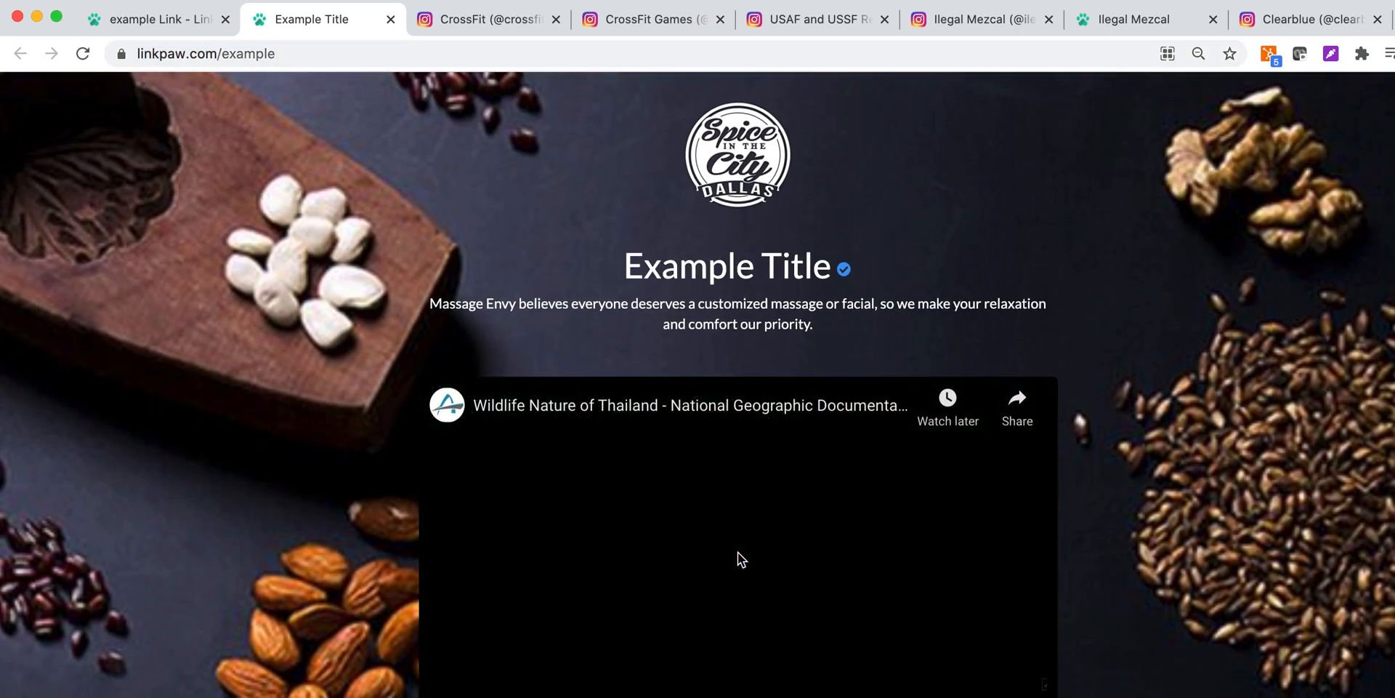
left_click(739, 551)
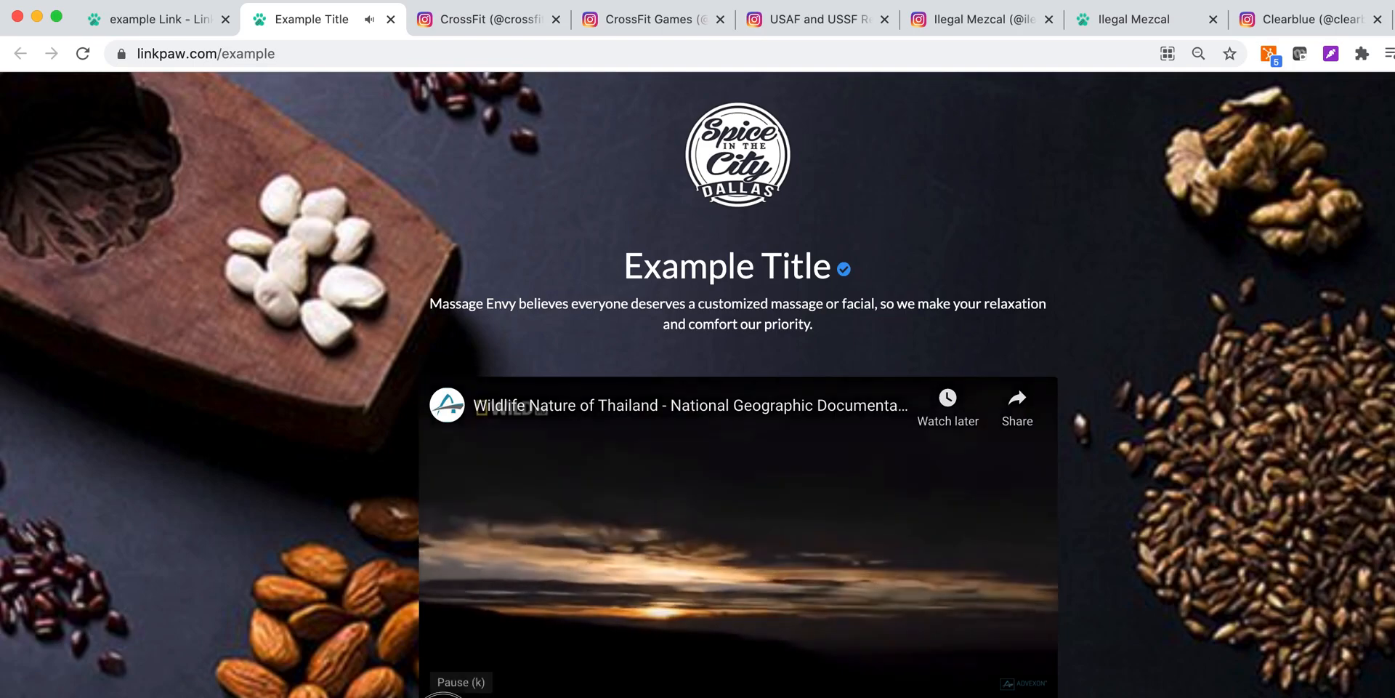
scroll(660, 538, "down", 2)
scroll(660, 539, "down", 10)
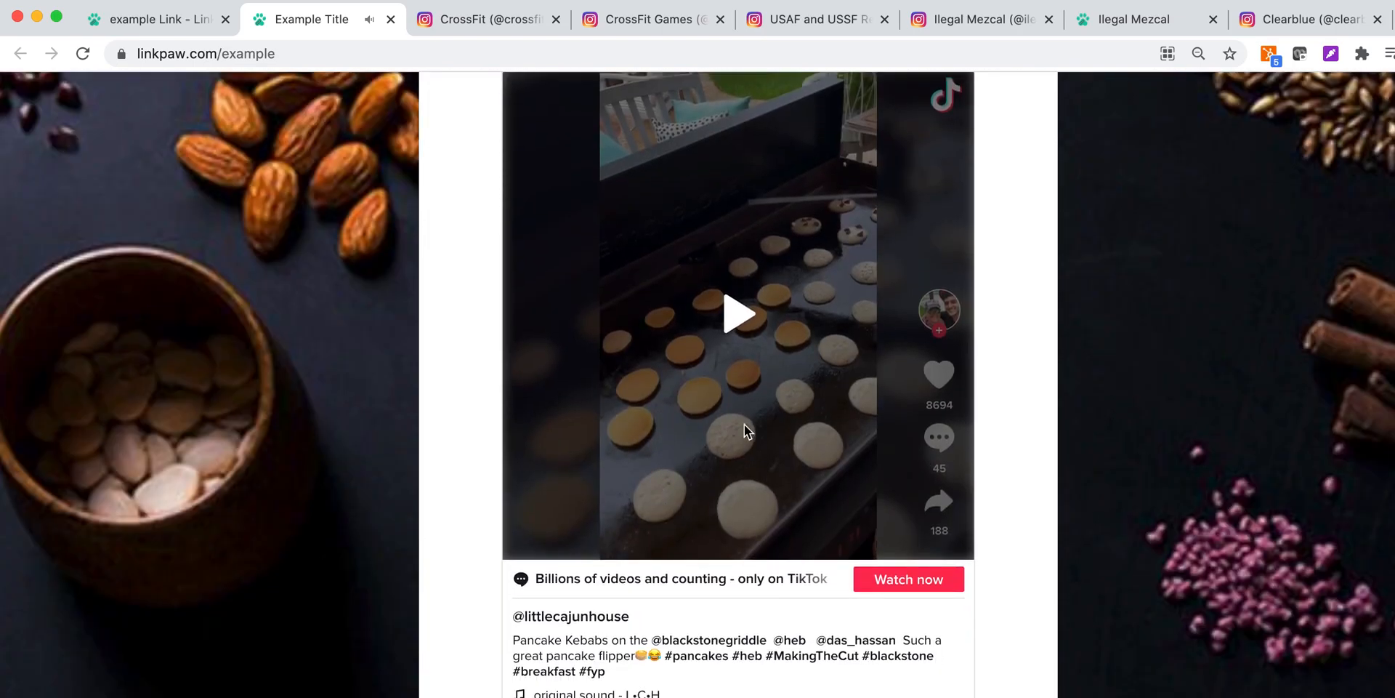
left_click(744, 425)
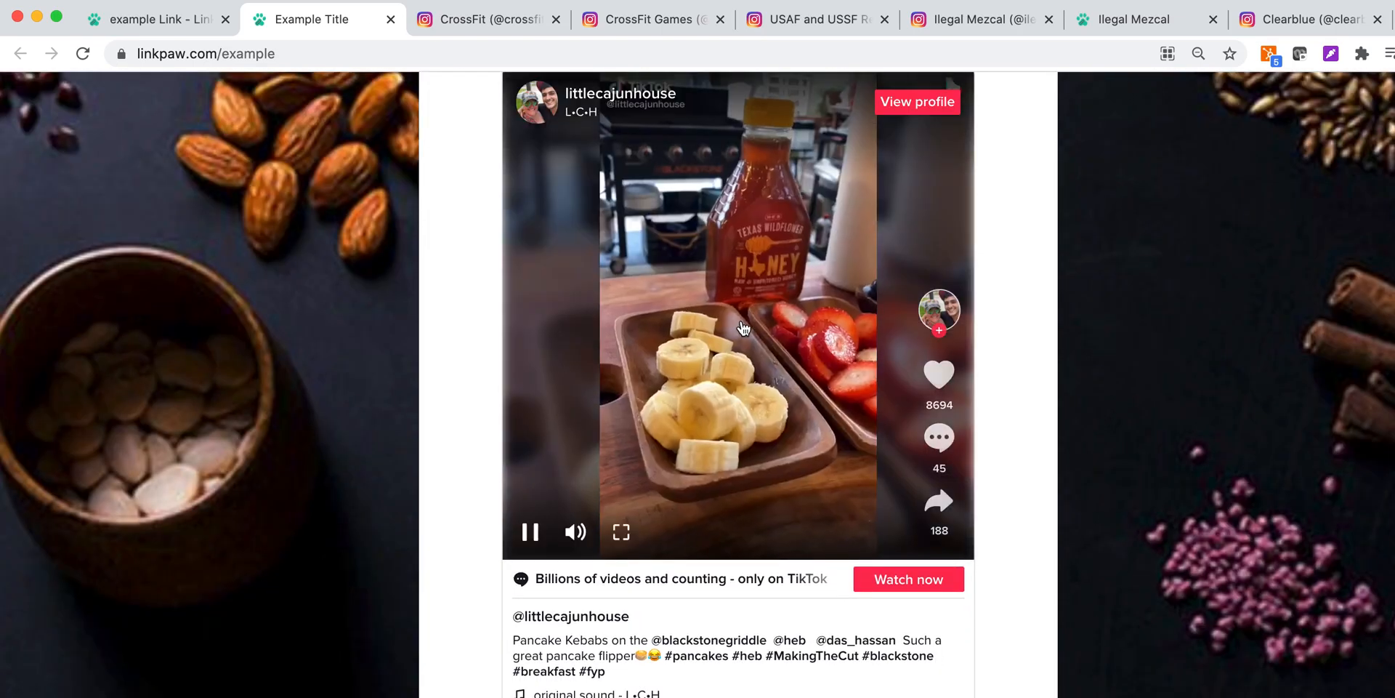
scroll(653, 439, "up", 2)
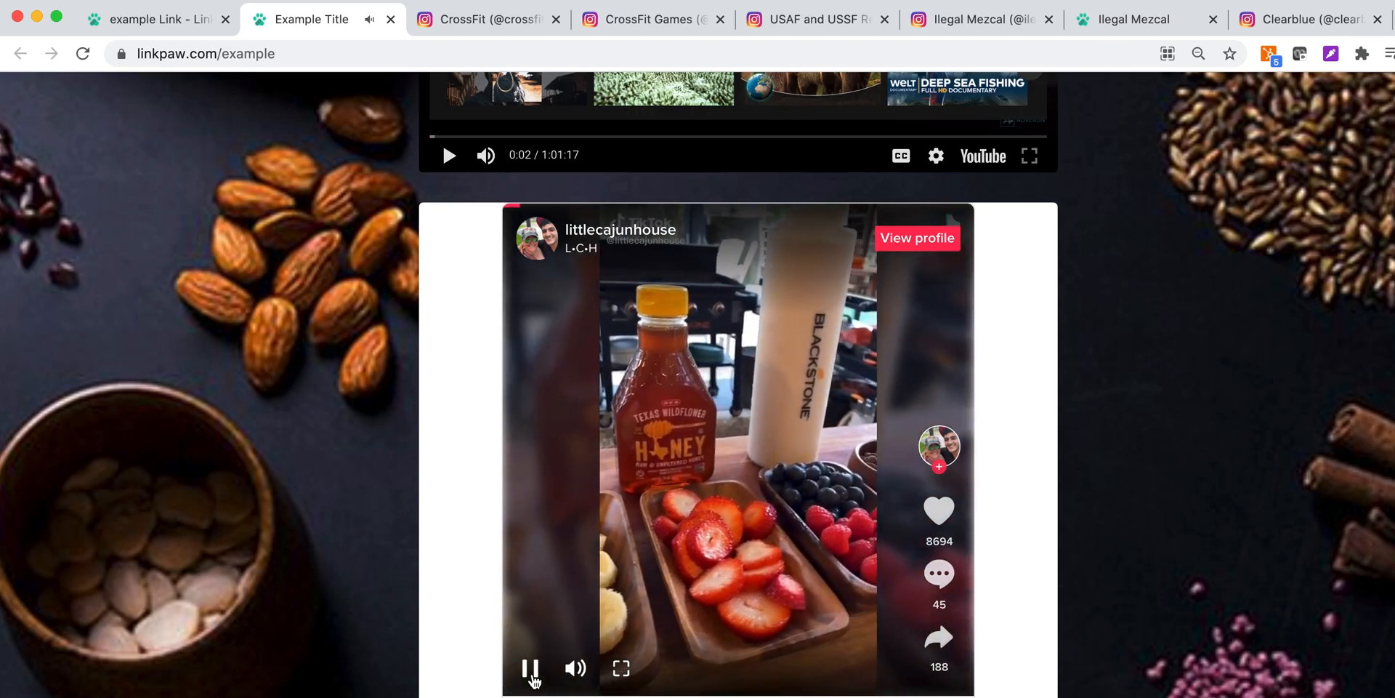
left_click(653, 438)
- Follow the embedded crossfitgames video to Instagram, close that tab and view the rest of the live page
scroll(704, 413, "down", 5)
scroll(703, 413, "down", 6)
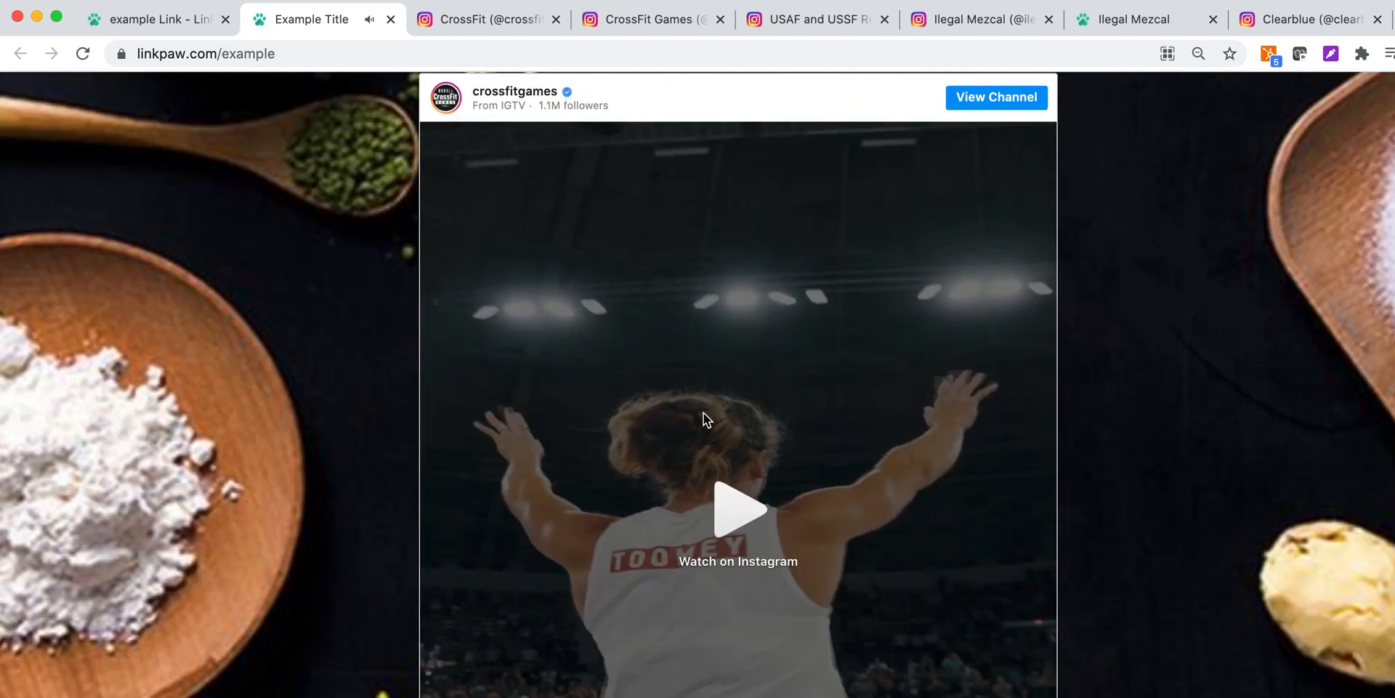
left_click(739, 502)
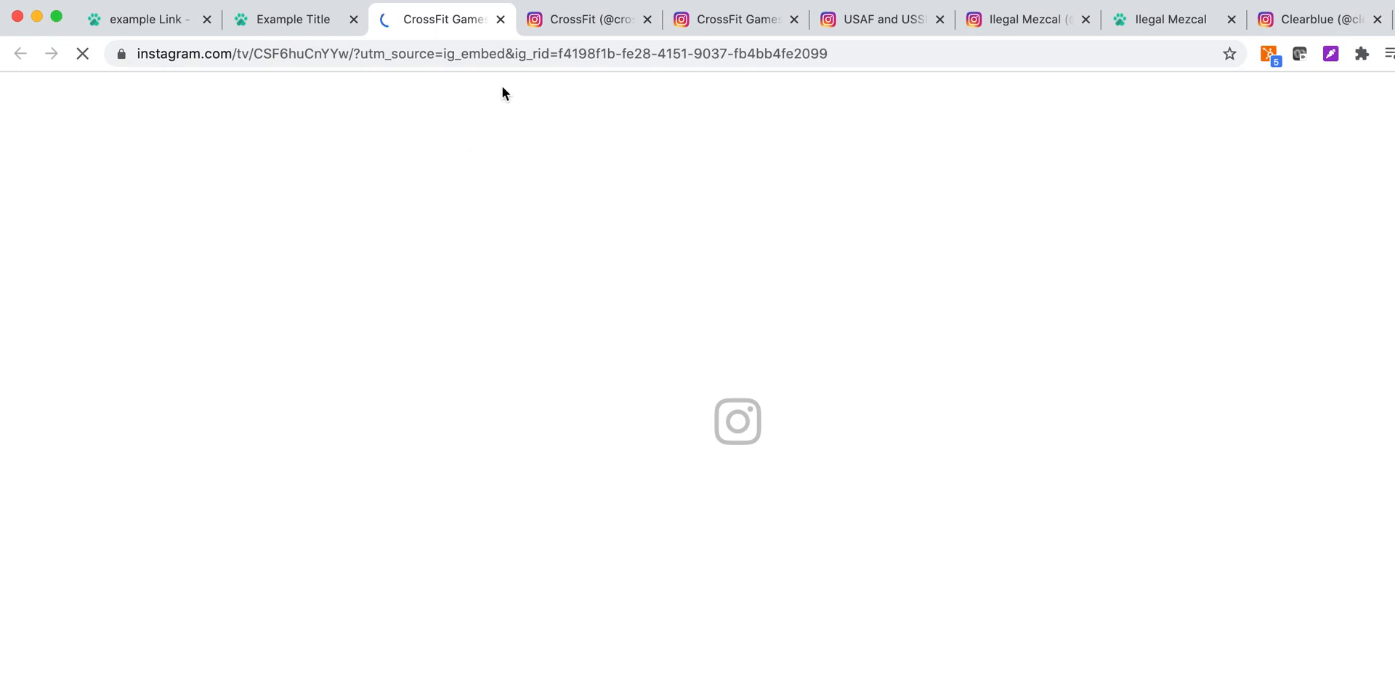
left_click(499, 19)
scroll(698, 370, "down", 2)
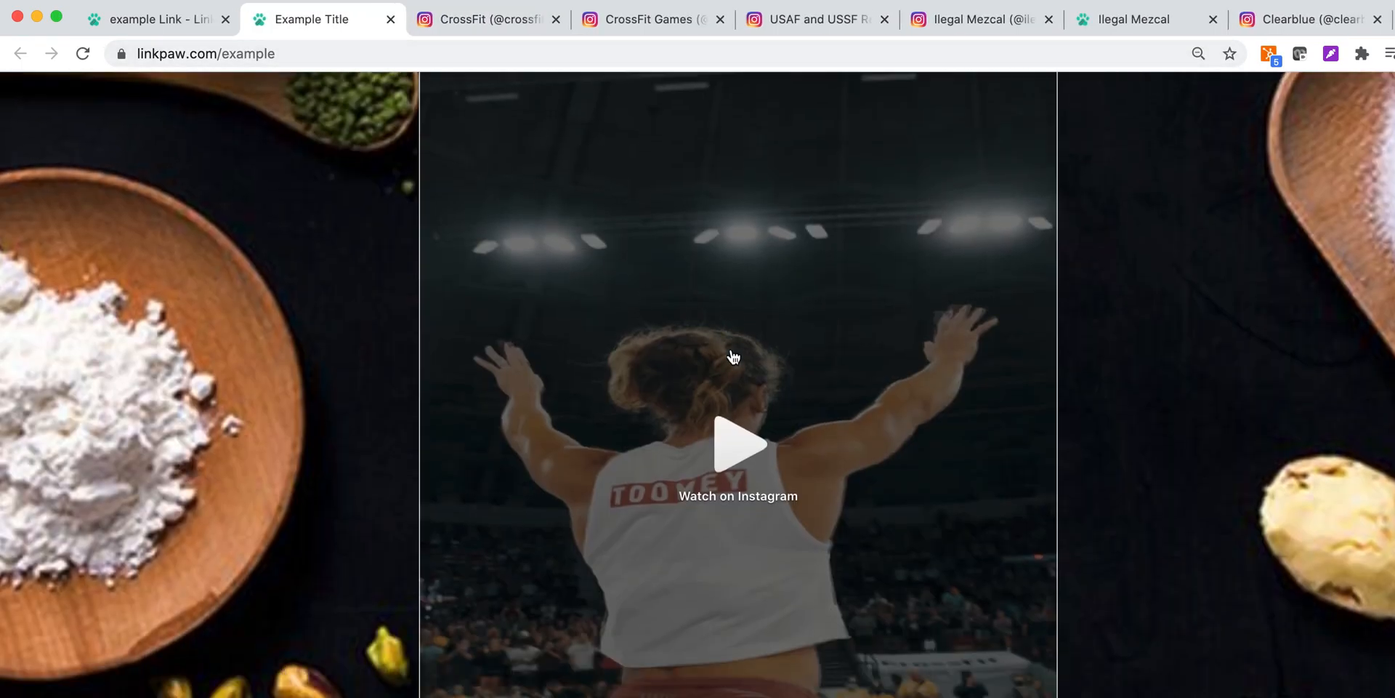
scroll(714, 499, "down", 3)
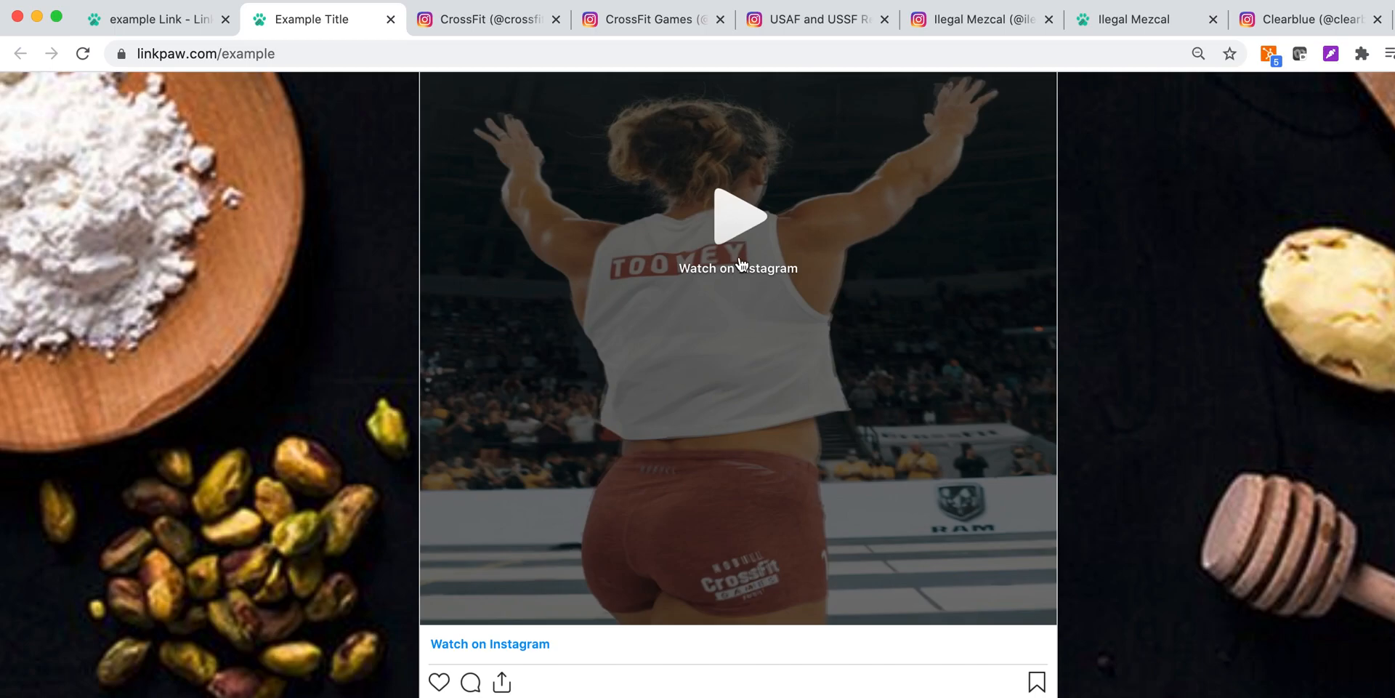
scroll(739, 262, "down", 8)
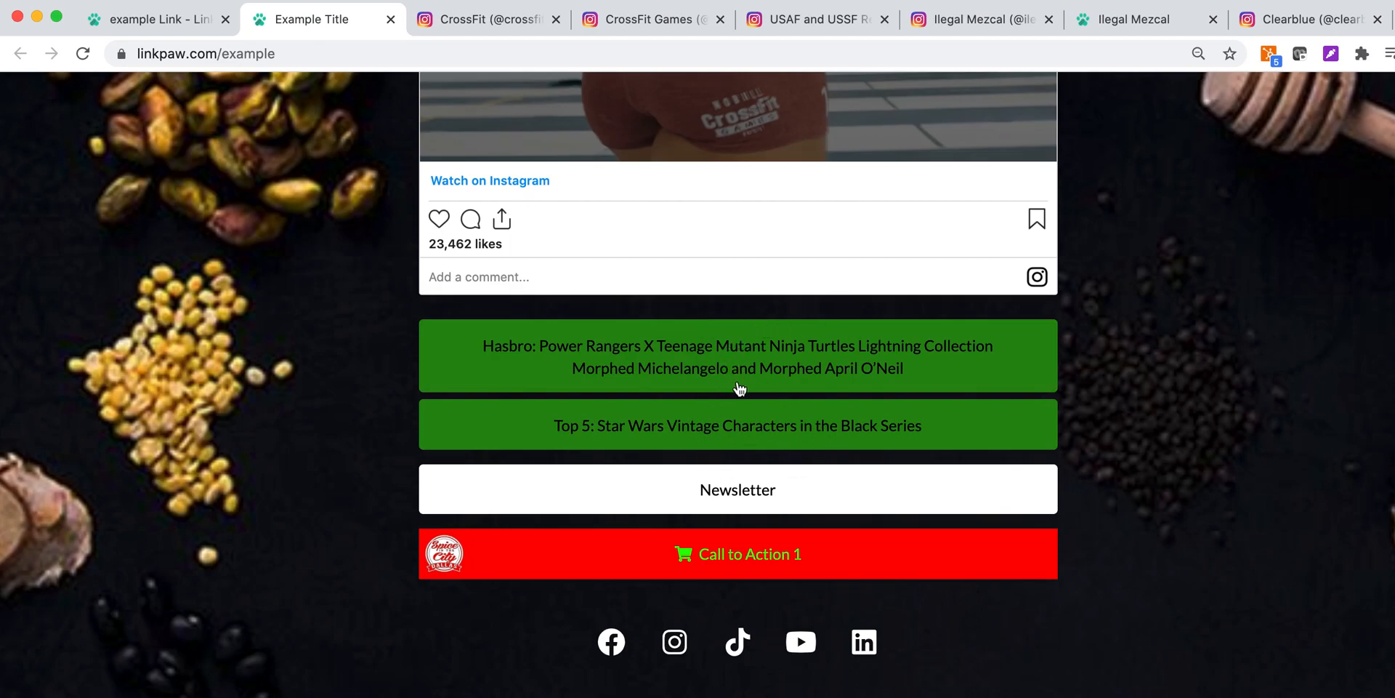
- Open the Newsletter signup form on the live page, inspect its e-mail and name fields, and close it without submitting
left_click(735, 493)
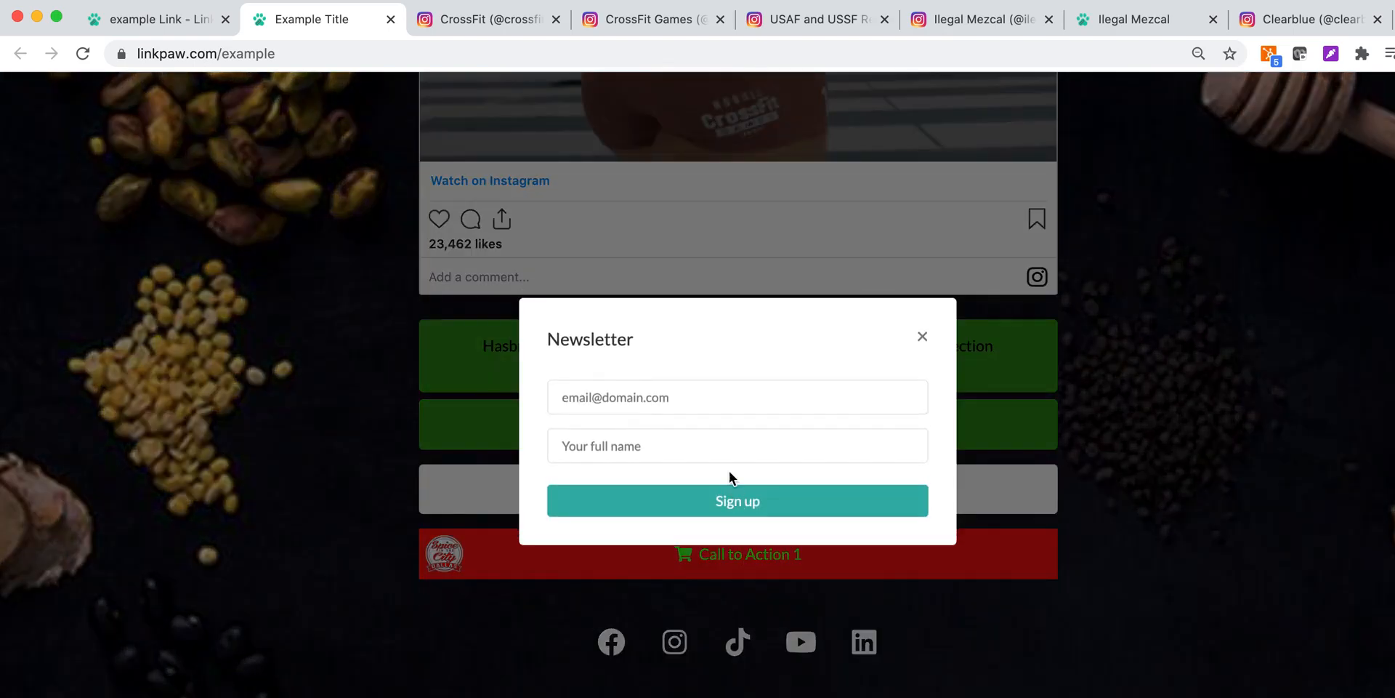
left_click(633, 404)
left_click(655, 356)
left_click(921, 336)
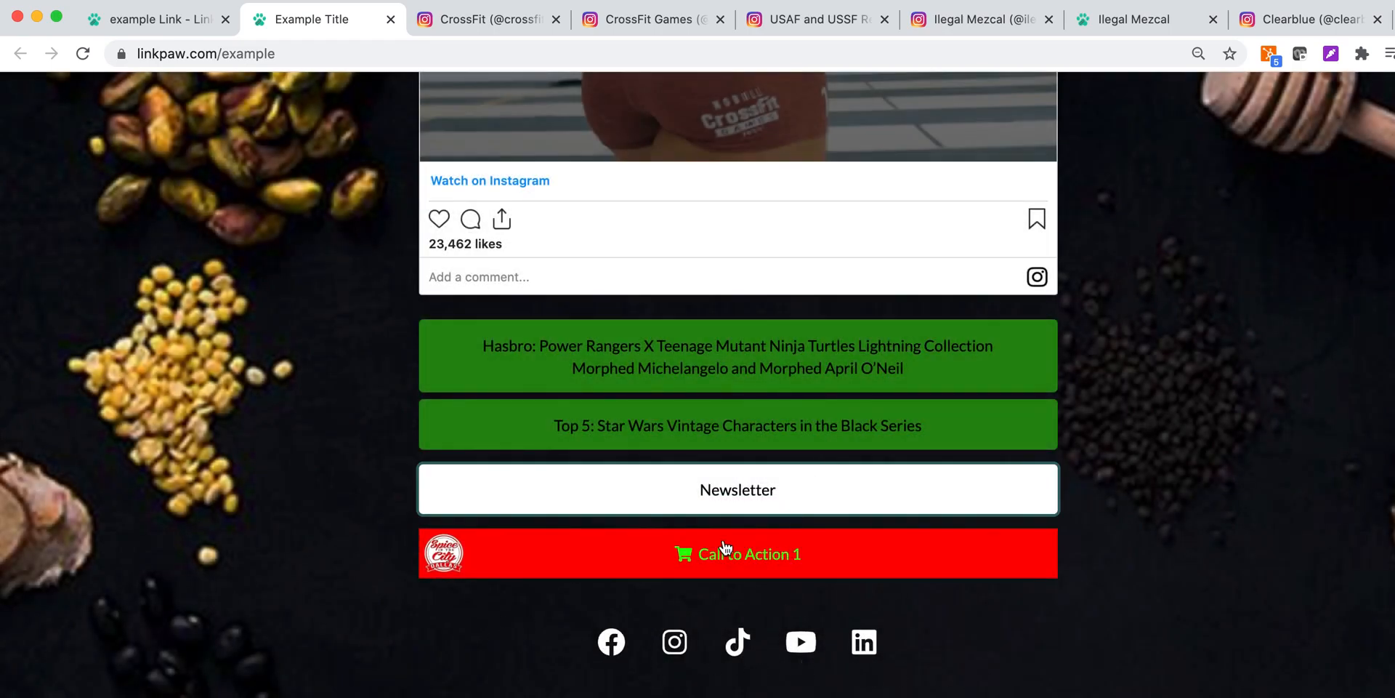
scroll(725, 547, "up", 11)
scroll(726, 547, "up", 12)
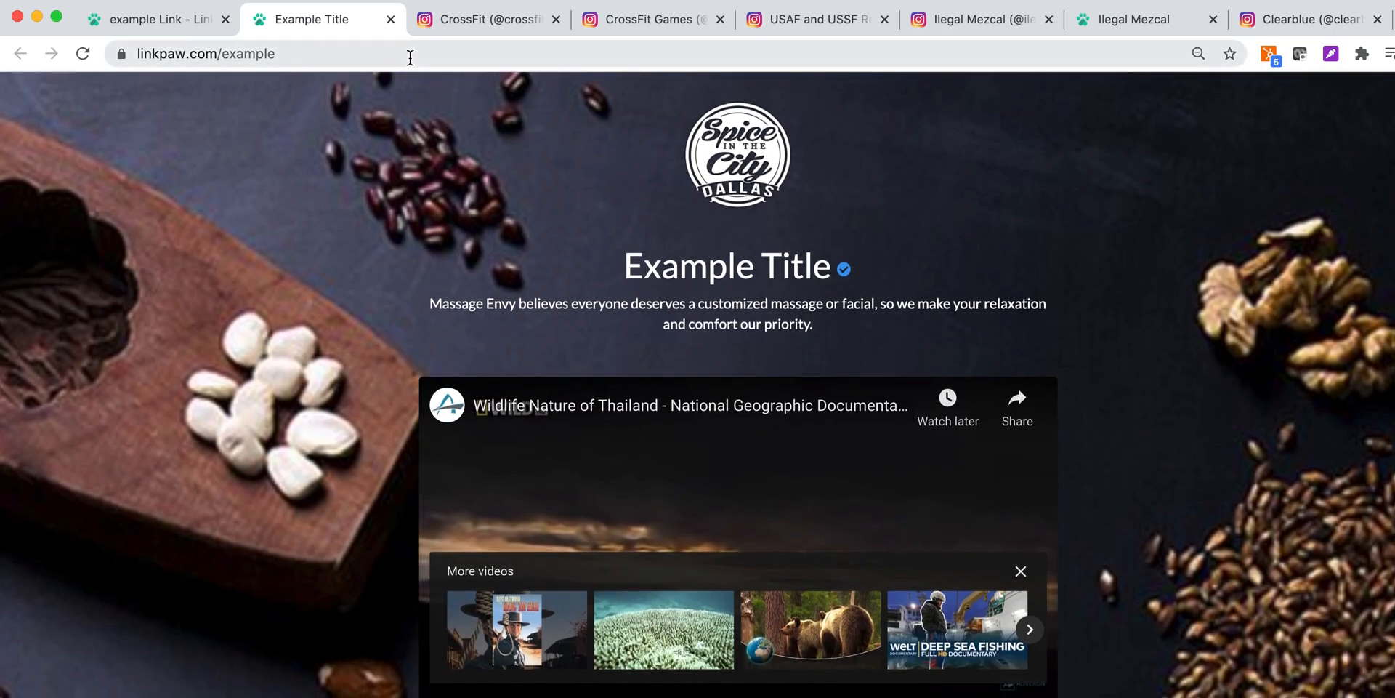
- Close the live page, reload the biolink's block list and check the pageview counter on Call to Action 1
left_click(390, 20)
left_click(191, 26)
scroll(395, 326, "up", 3)
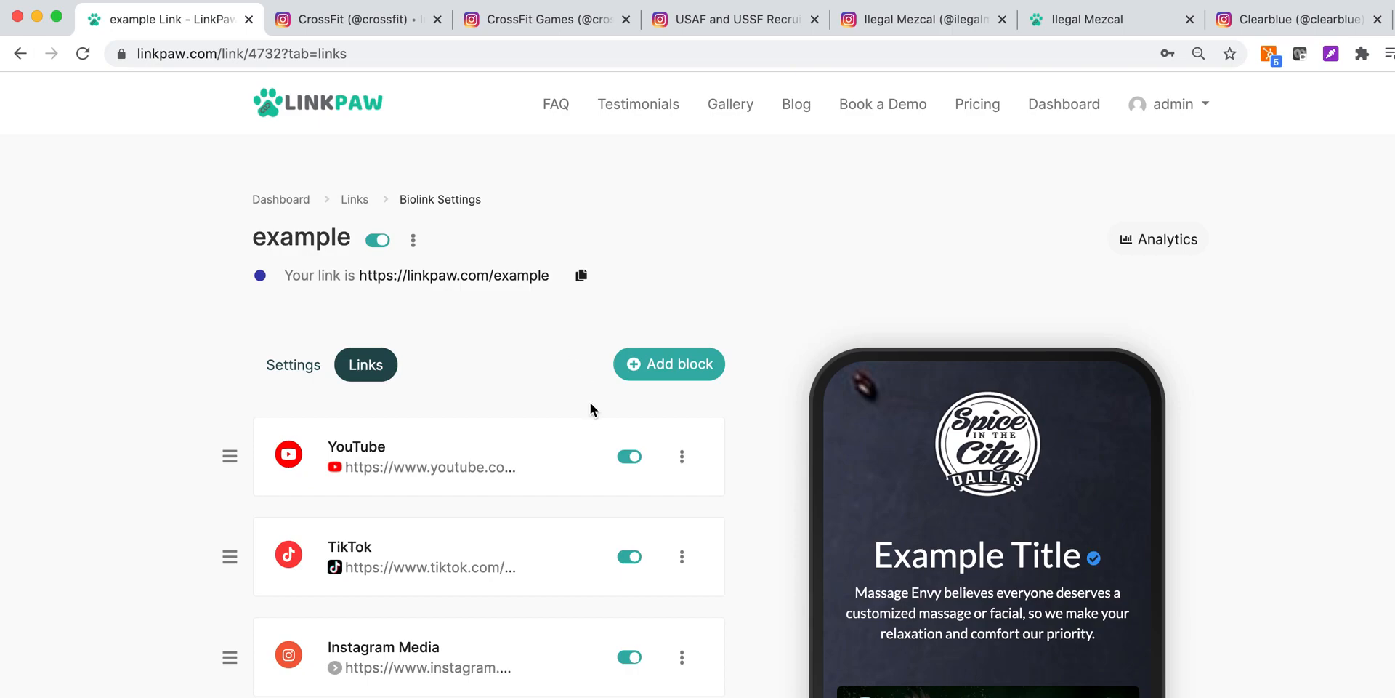
scroll(534, 192, "down", 1)
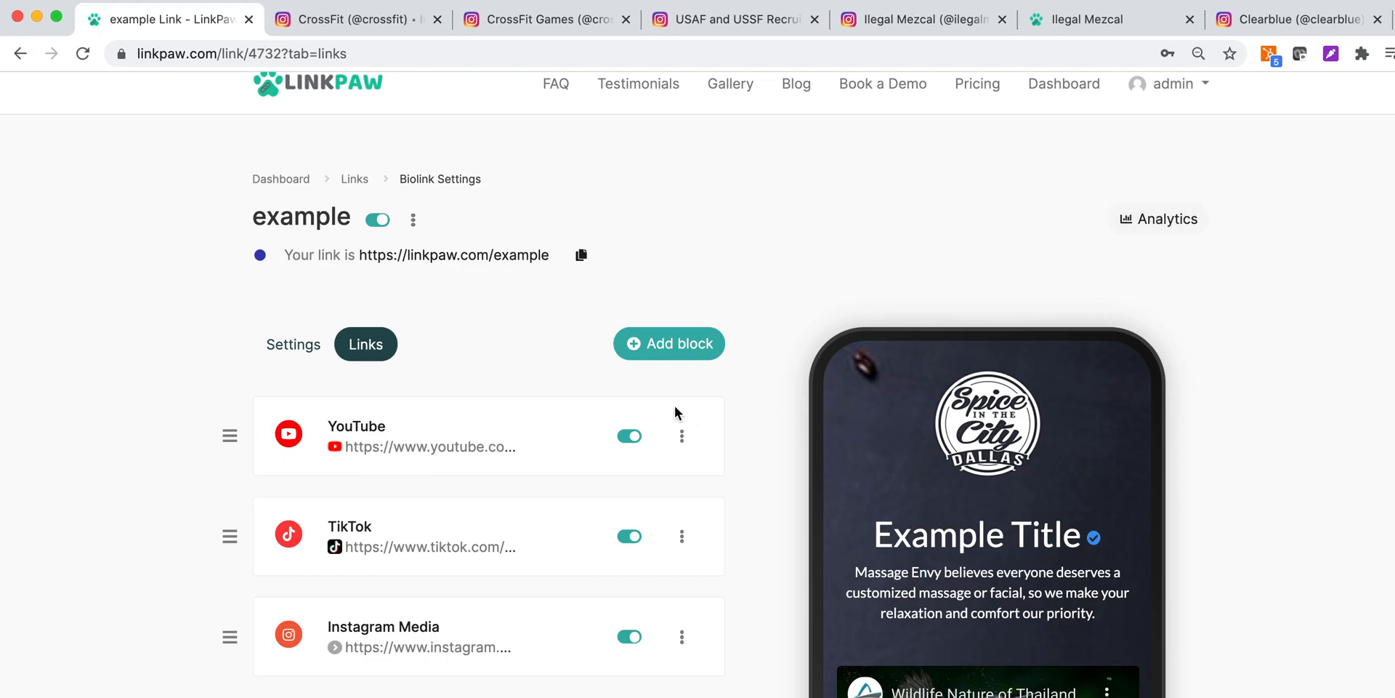
scroll(675, 407, "down", 5)
scroll(675, 405, "down", 4)
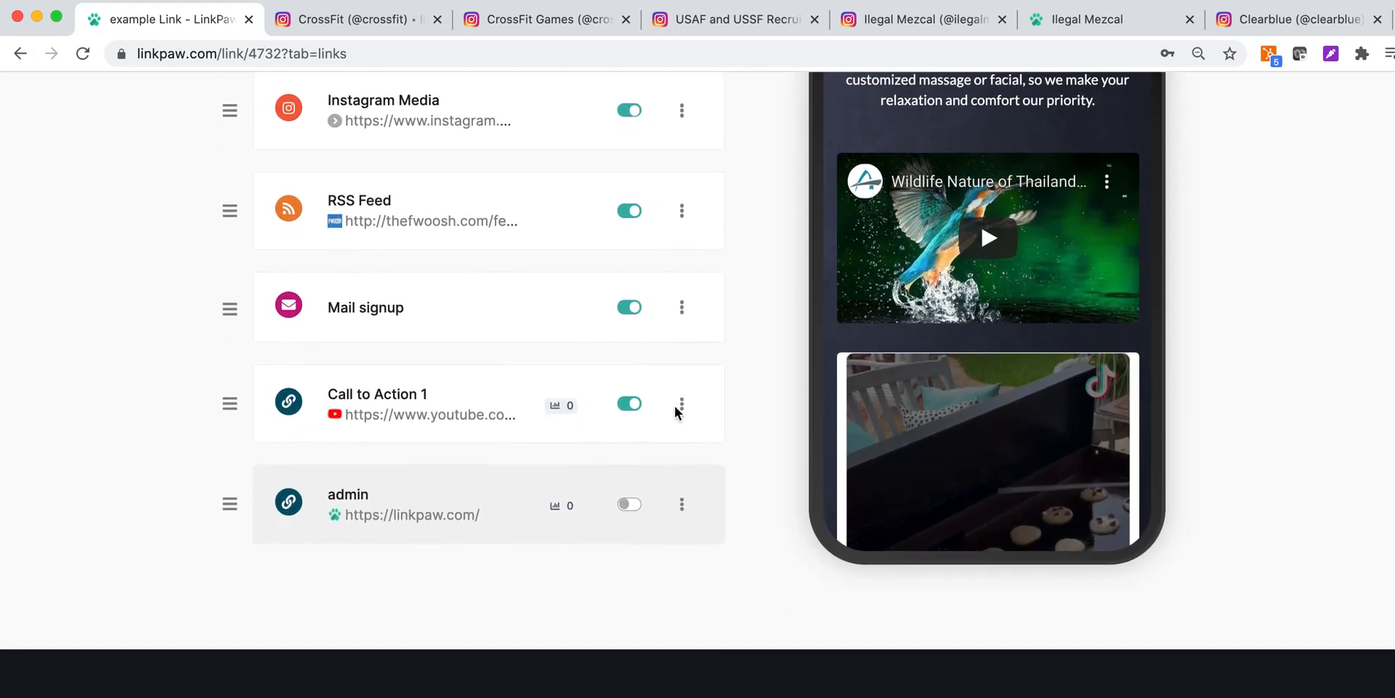
left_click(84, 61)
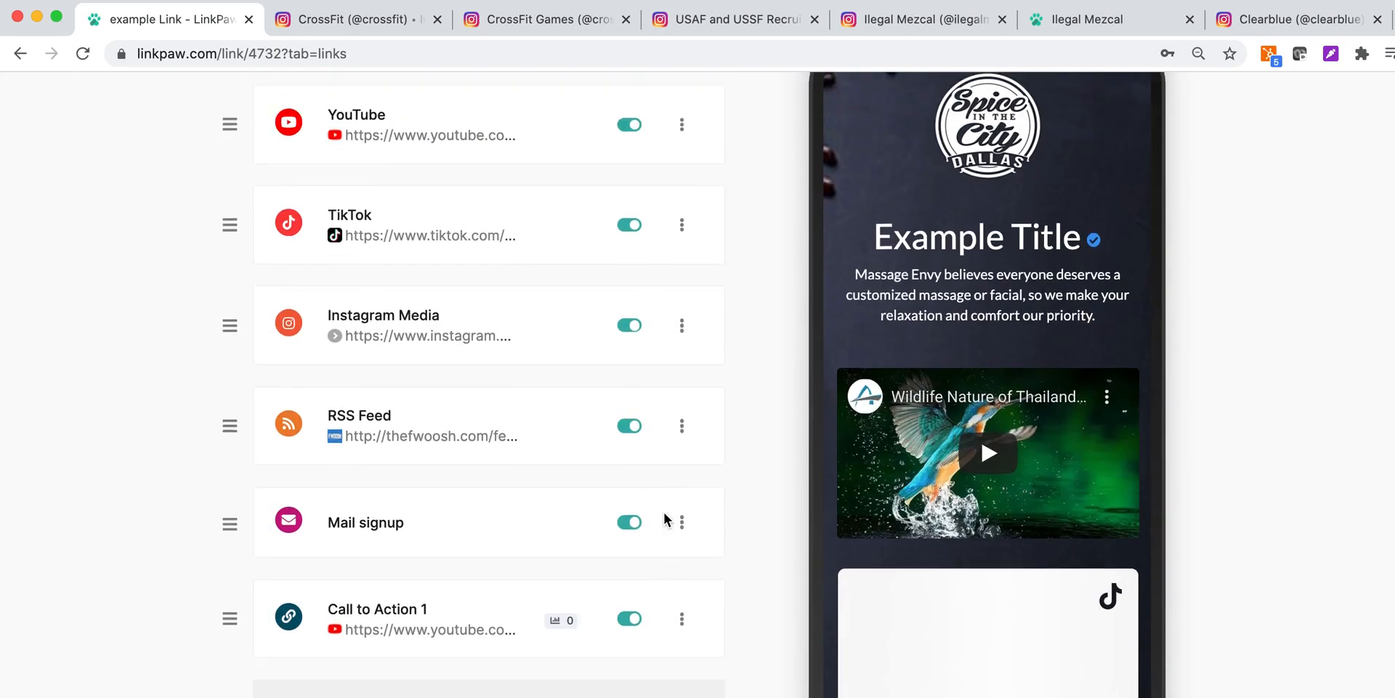
scroll(664, 512, "down", 4)
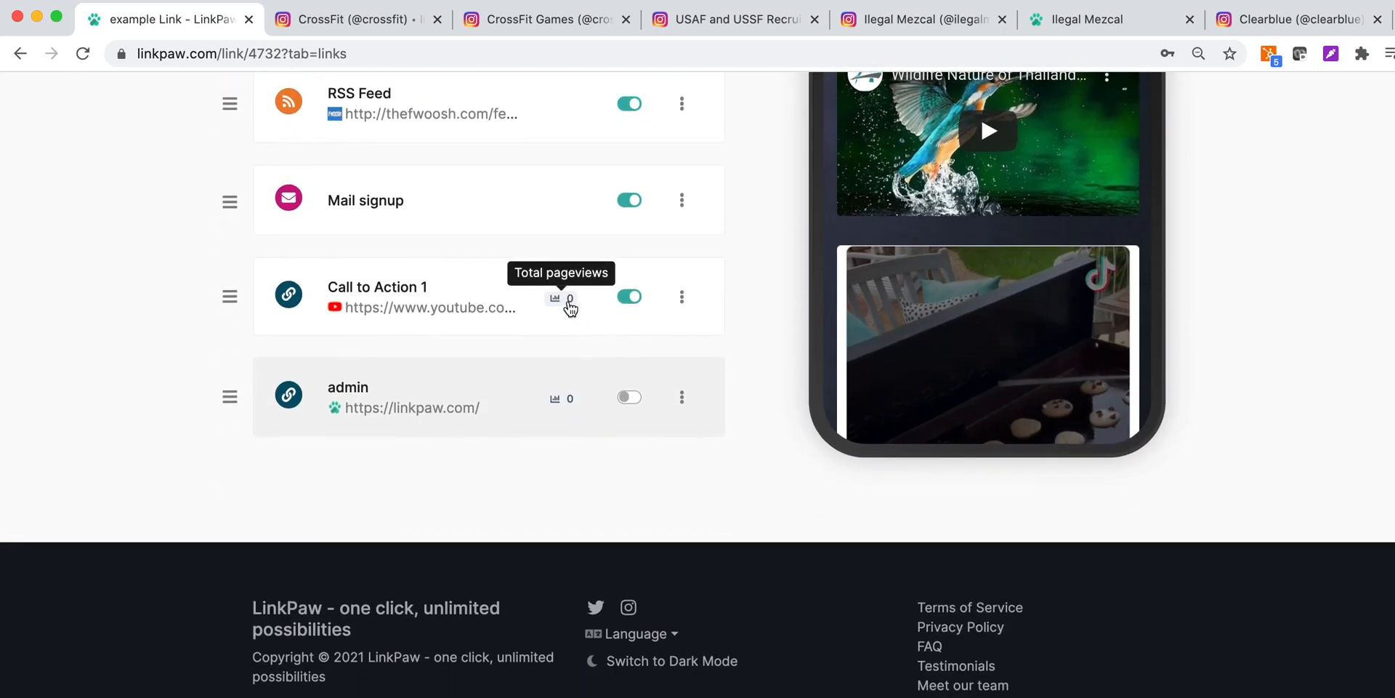
scroll(762, 353, "up", 10)
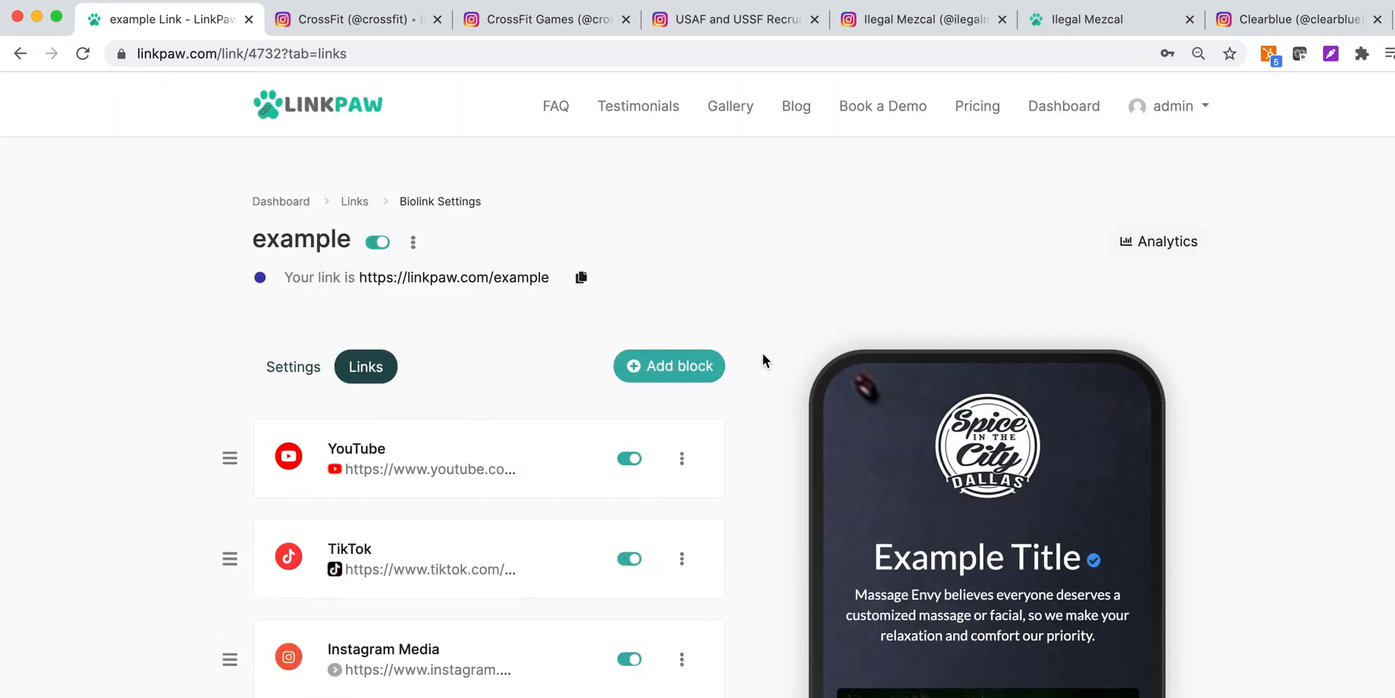
- Open the example biolink's analytics and review the overview of countries, referrers, devices, operating systems, browsers and languages
left_click(1169, 241)
scroll(906, 313, "down", 4)
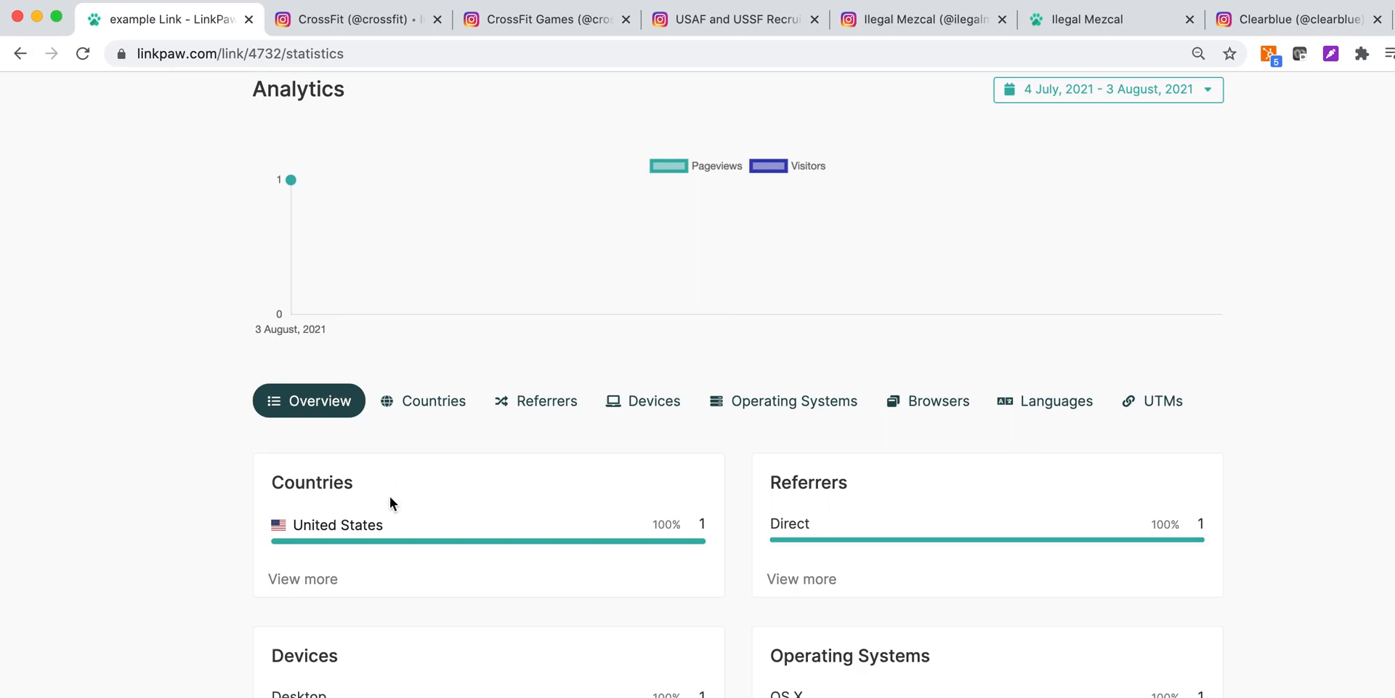
scroll(438, 500, "down", 3)
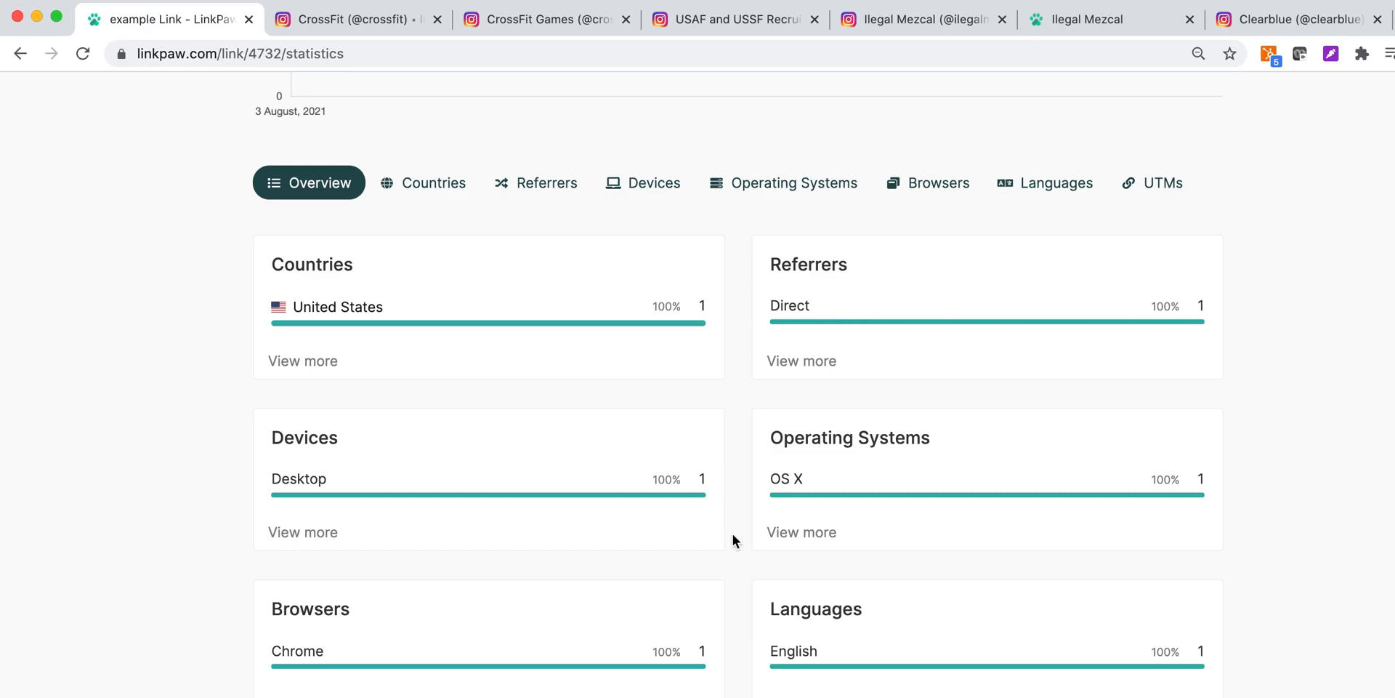
scroll(799, 484, "down", 1)
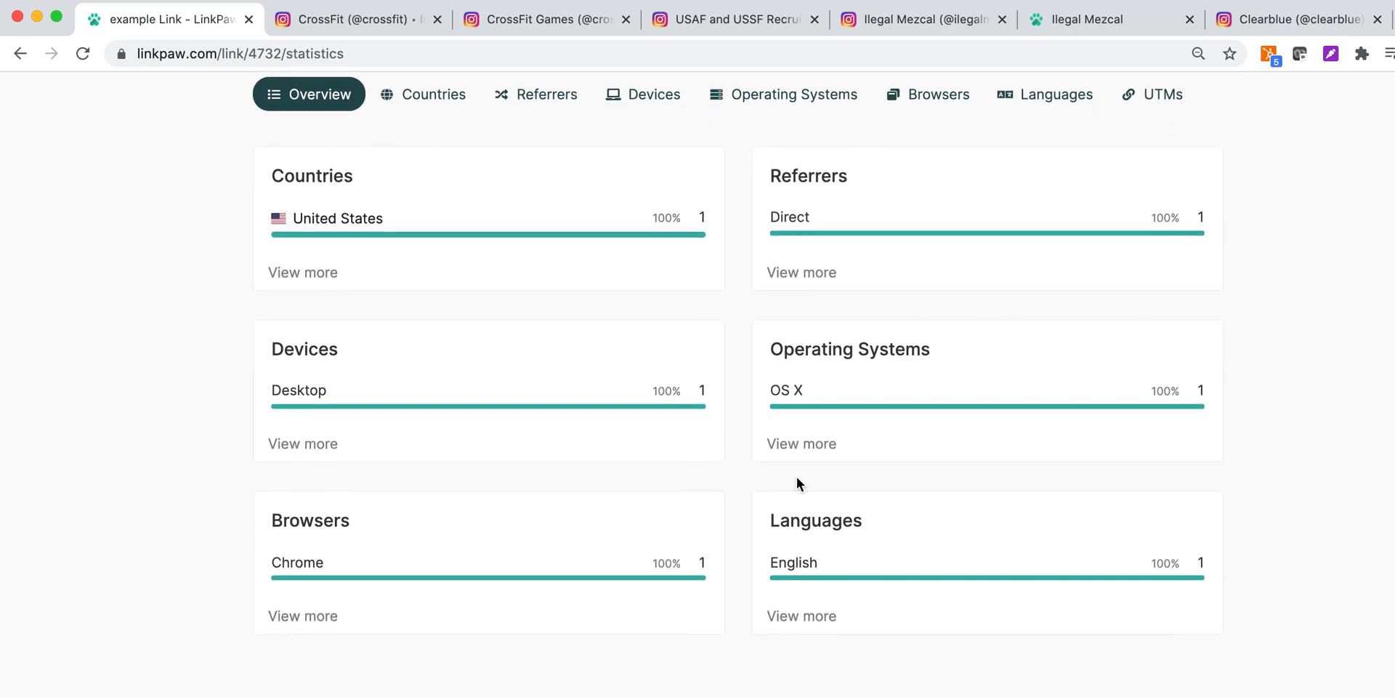
scroll(688, 545, "up", 3)
- View the Countries breakdown in the analytics and return to the Overview
left_click(423, 273)
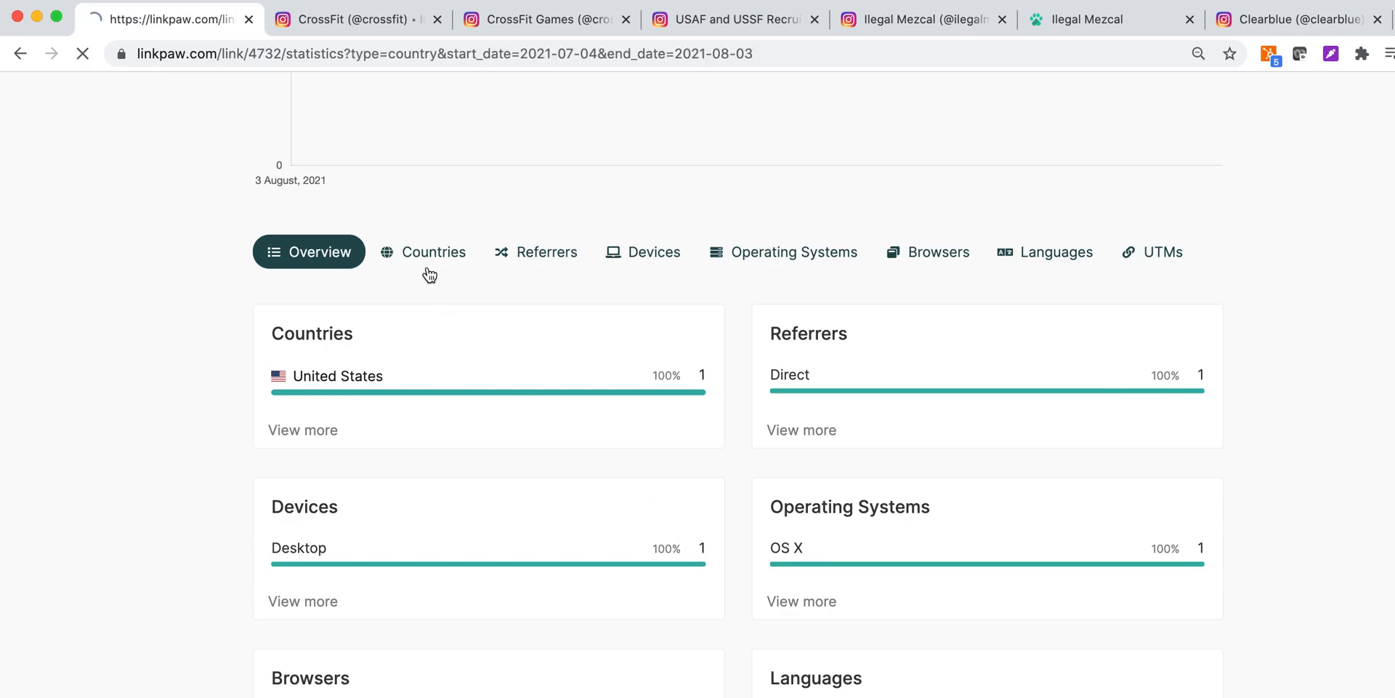
scroll(375, 471, "down", 3)
left_click(326, 407)
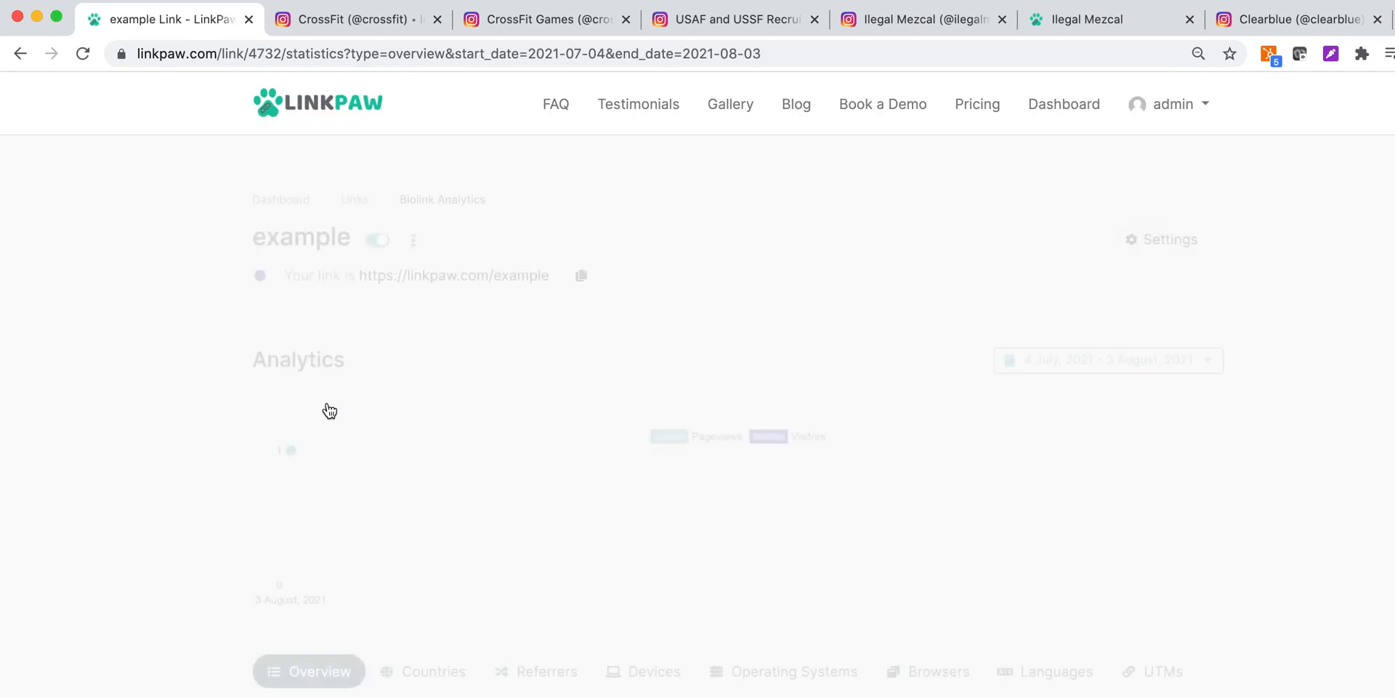
- Choose the Last 30 days range for the example biolink's analytics and look over the other date presets
scroll(1025, 541, "down", 3)
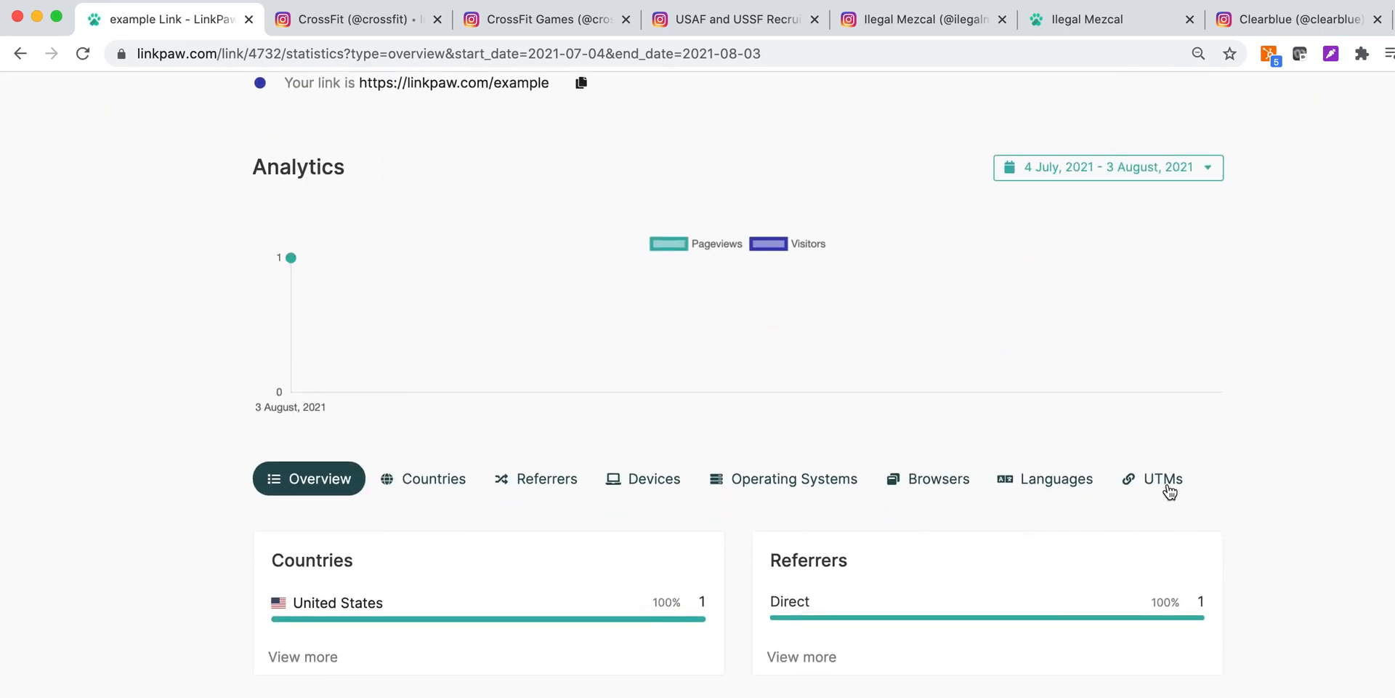
scroll(910, 460, "up", 3)
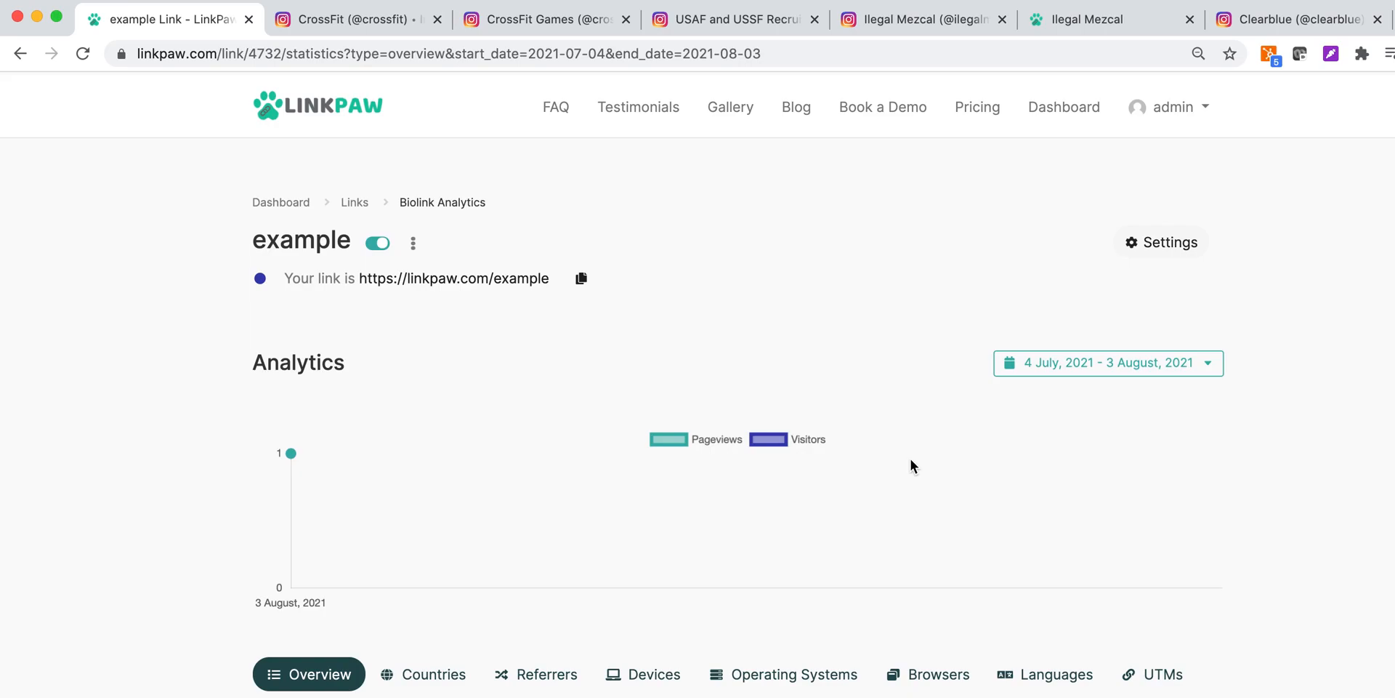
left_click(1112, 360)
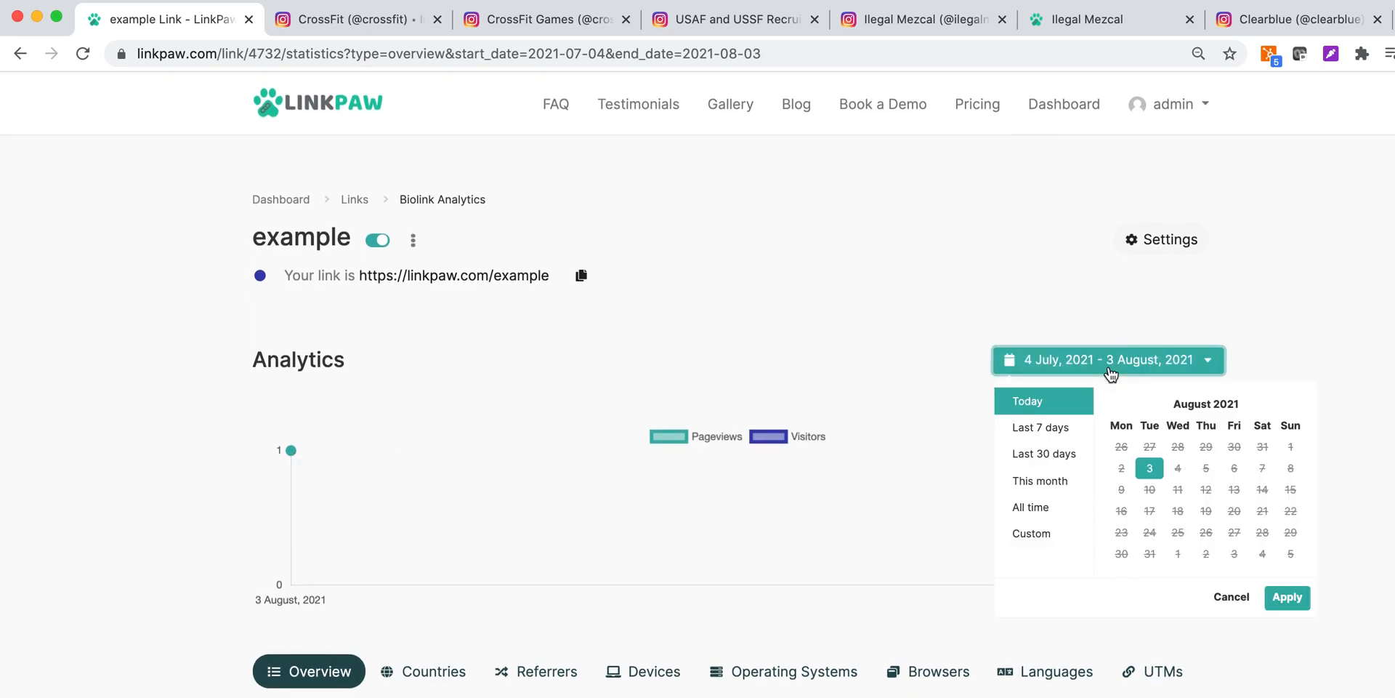
left_click(1064, 454)
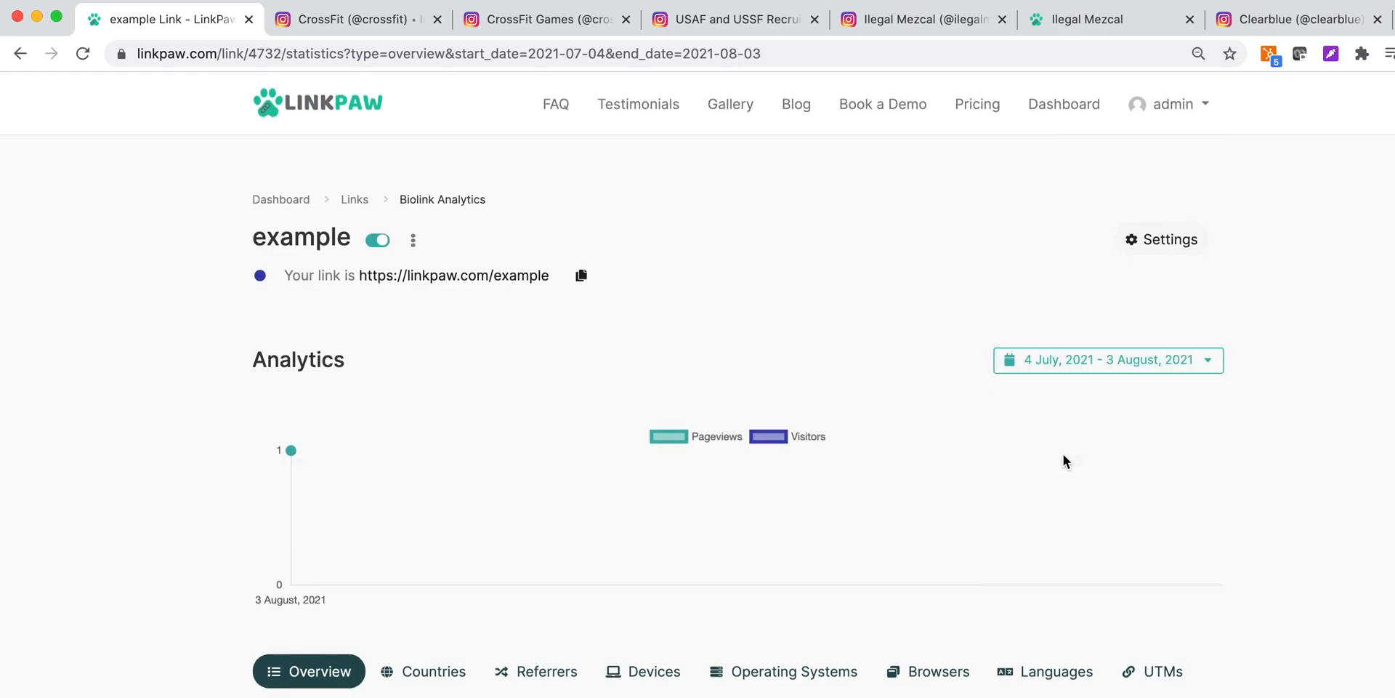
left_click(1109, 372)
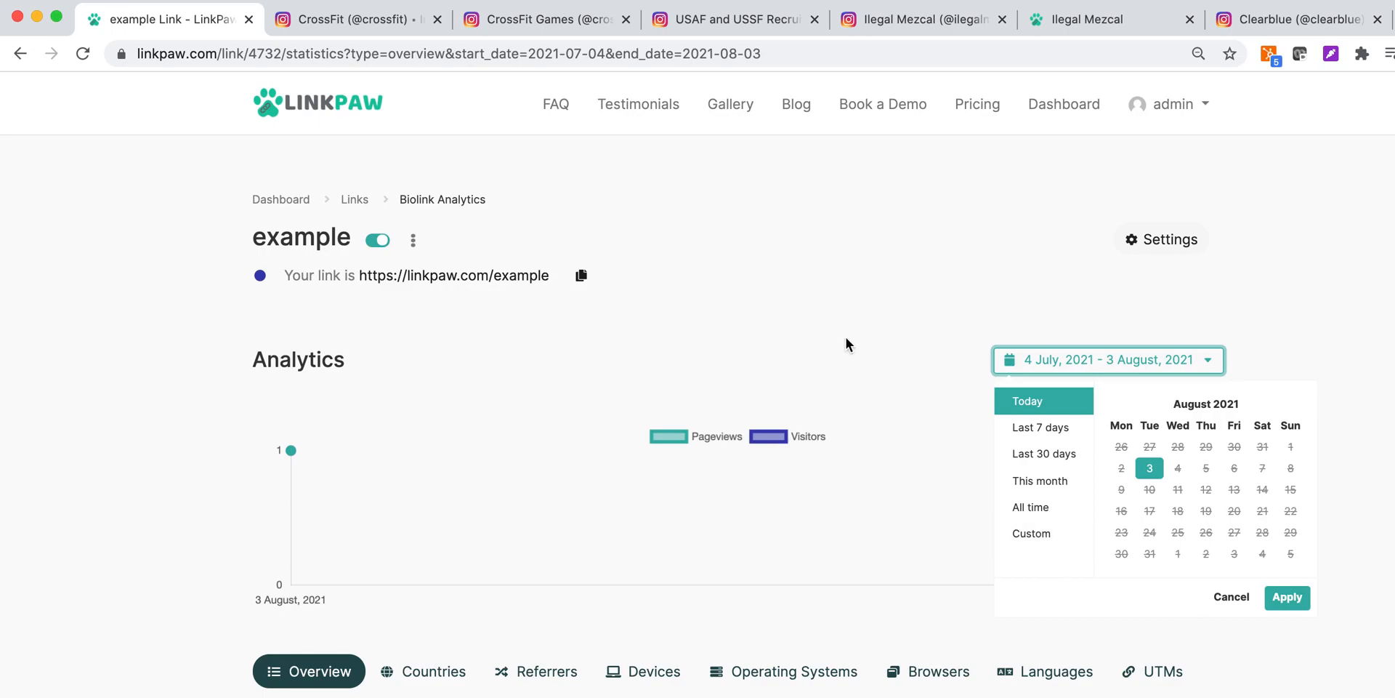
left_click(925, 496)
- Review the pageviews and visitors chart together with the overview cards for countries, referrers, devices and operating systems
scroll(926, 496, "down", 3)
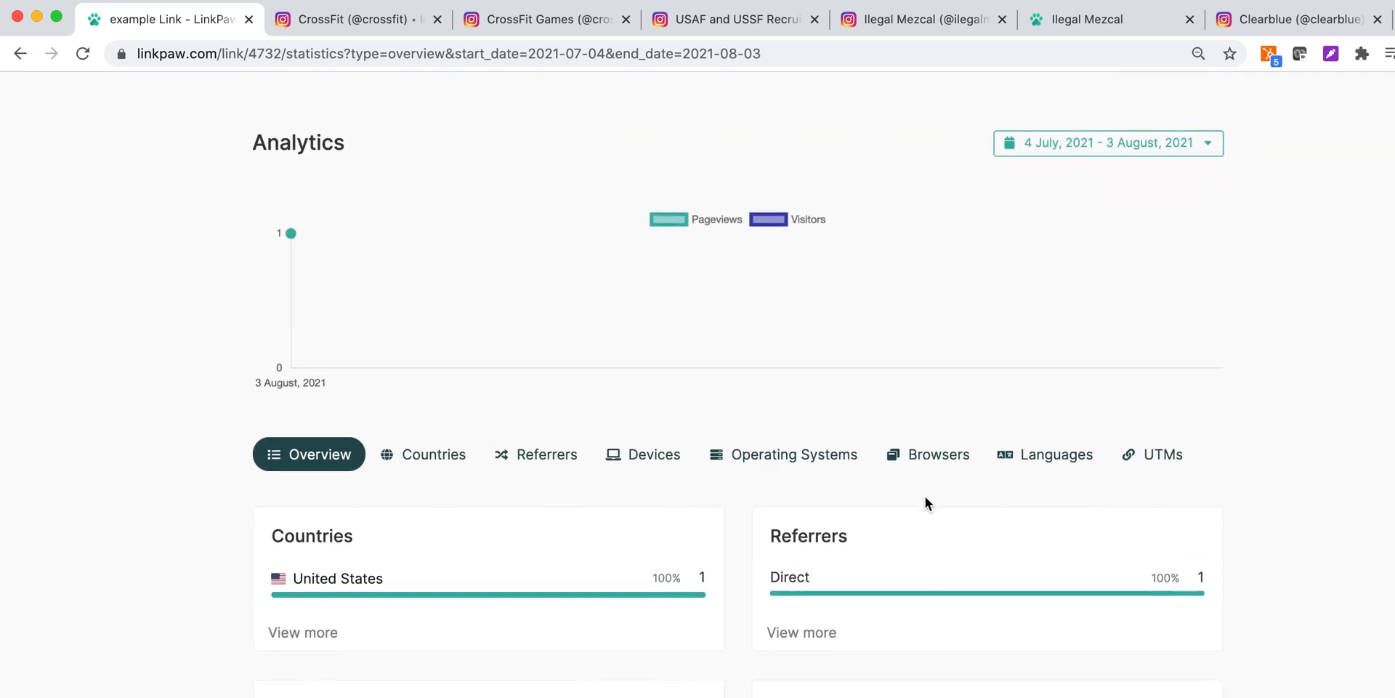
scroll(866, 375, "up", 3)
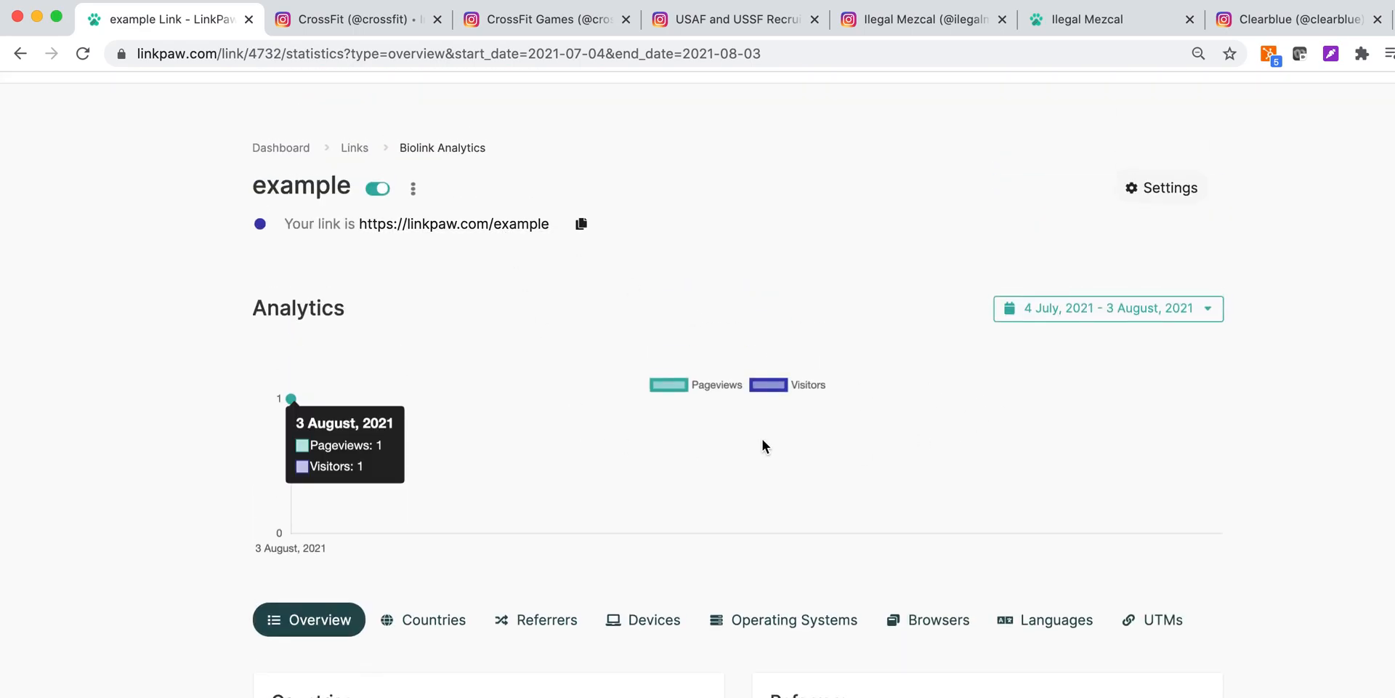
scroll(762, 439, "down", 4)
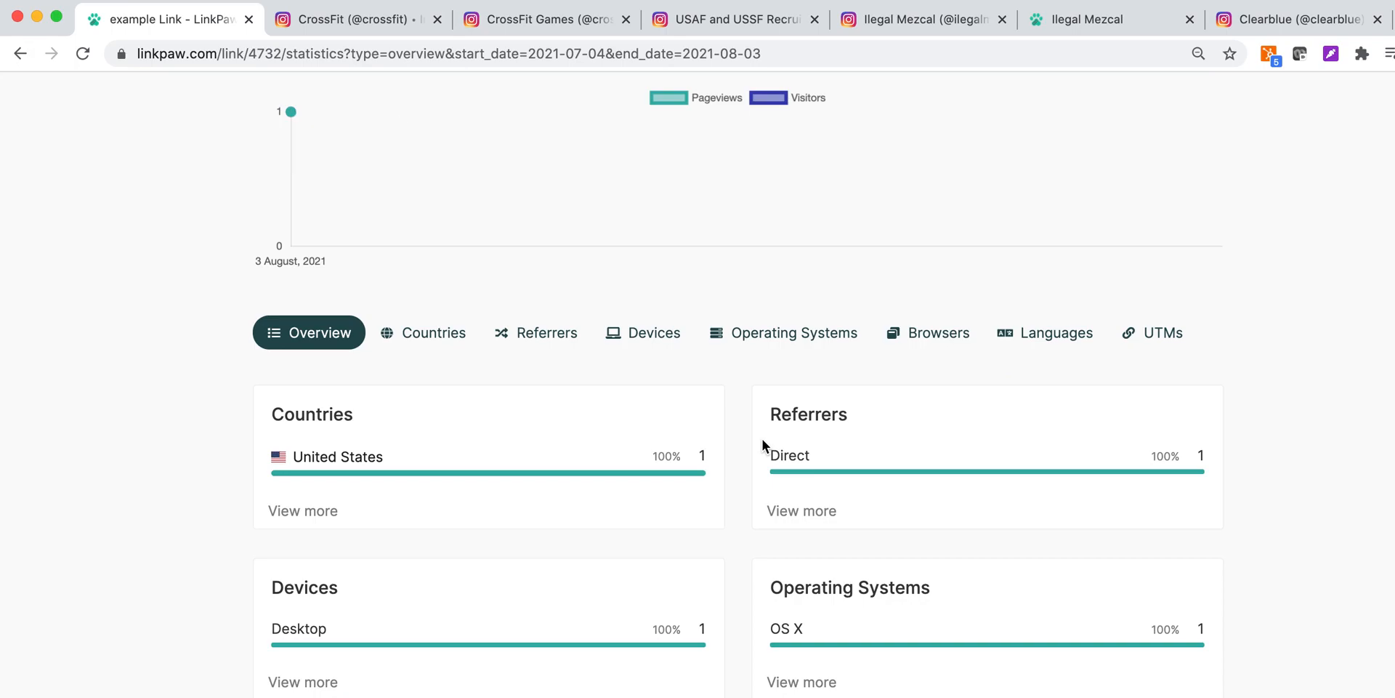
scroll(762, 439, "up", 4)
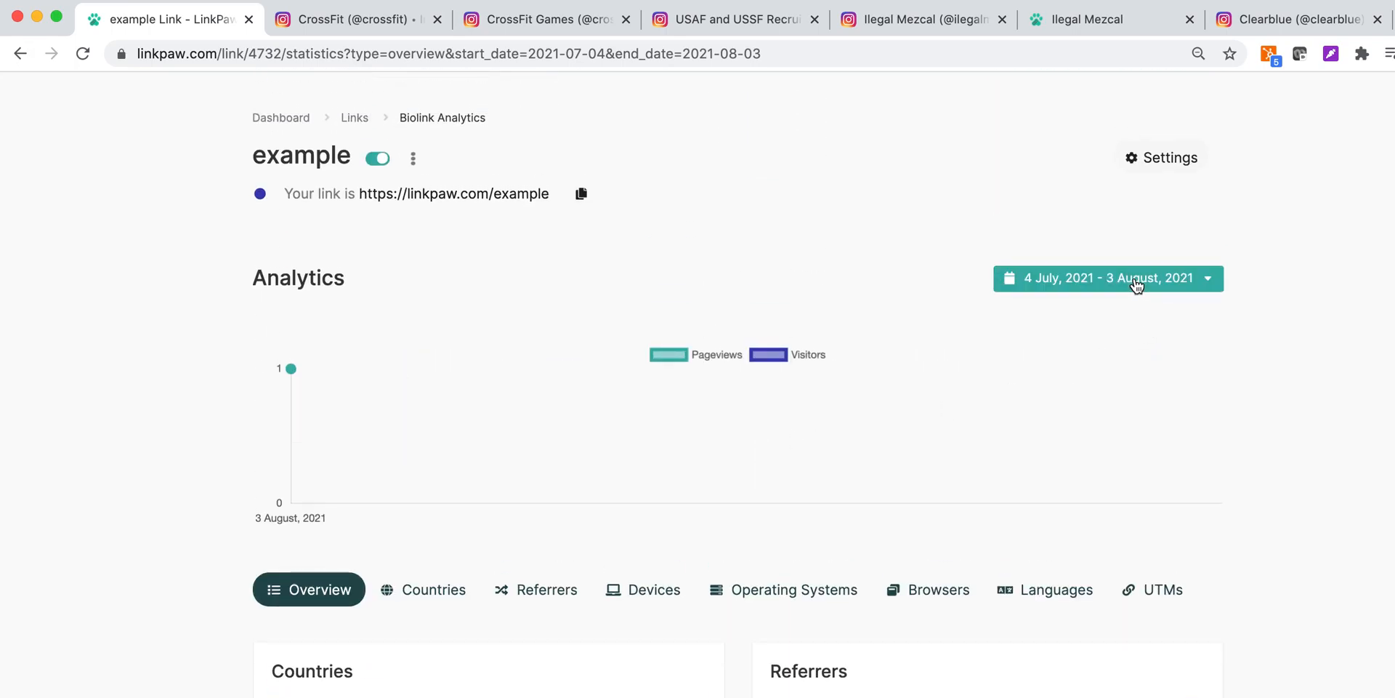
scroll(617, 312, "down", 3)
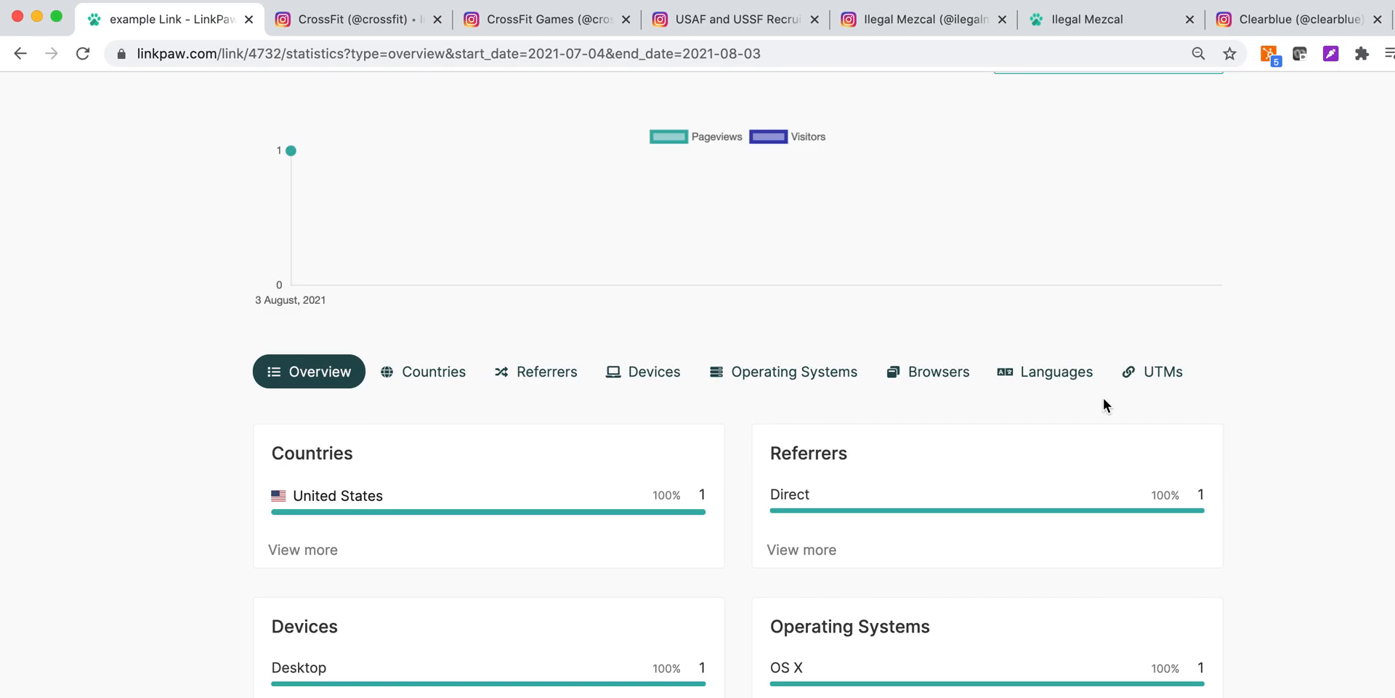
- View the tracking pixels on the Pixels page and open the account's Plan page
scroll(1103, 404, "up", 5)
left_click(1170, 104)
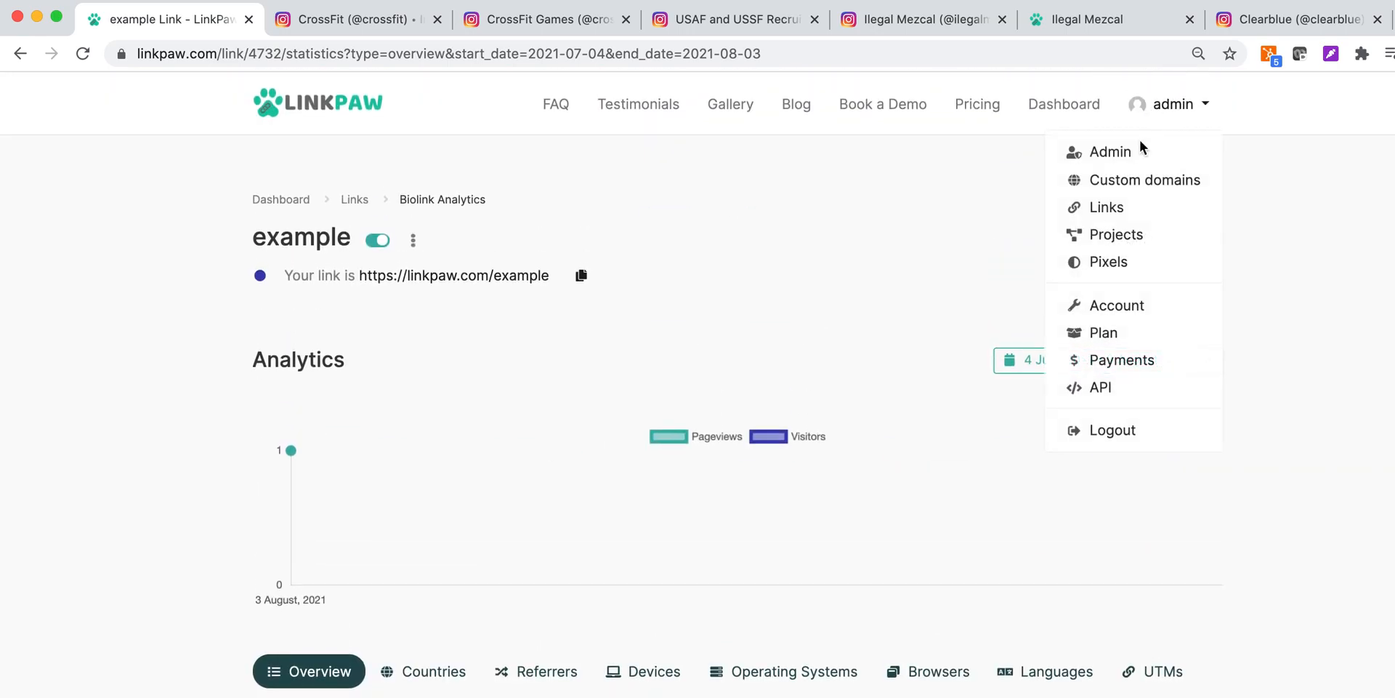
left_click(1128, 261)
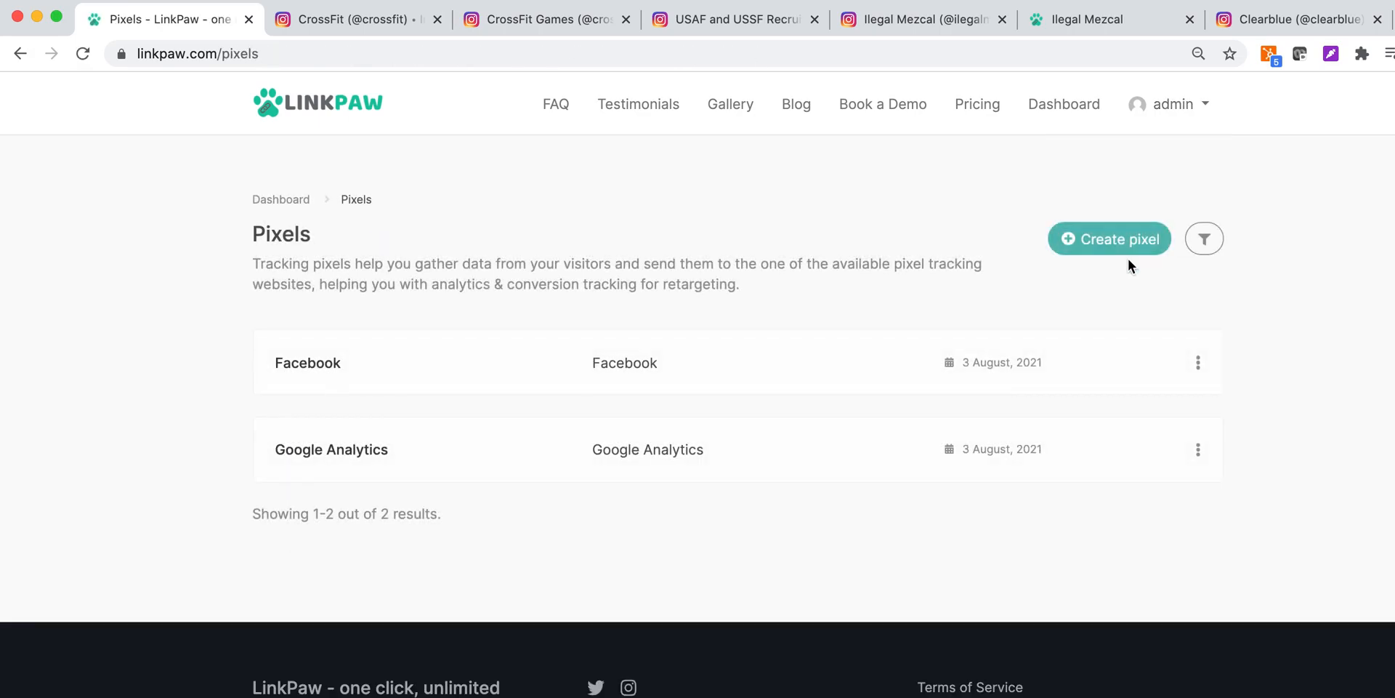
left_click(1186, 109)
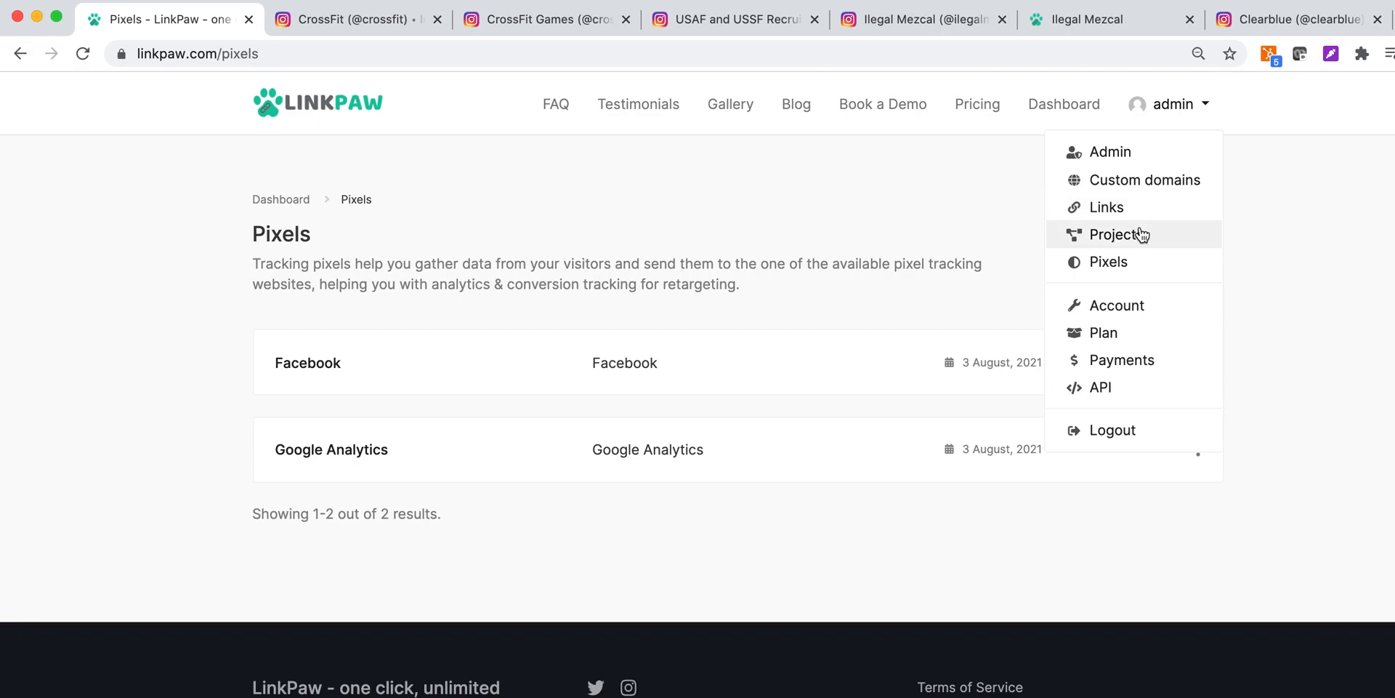
left_click(1130, 331)
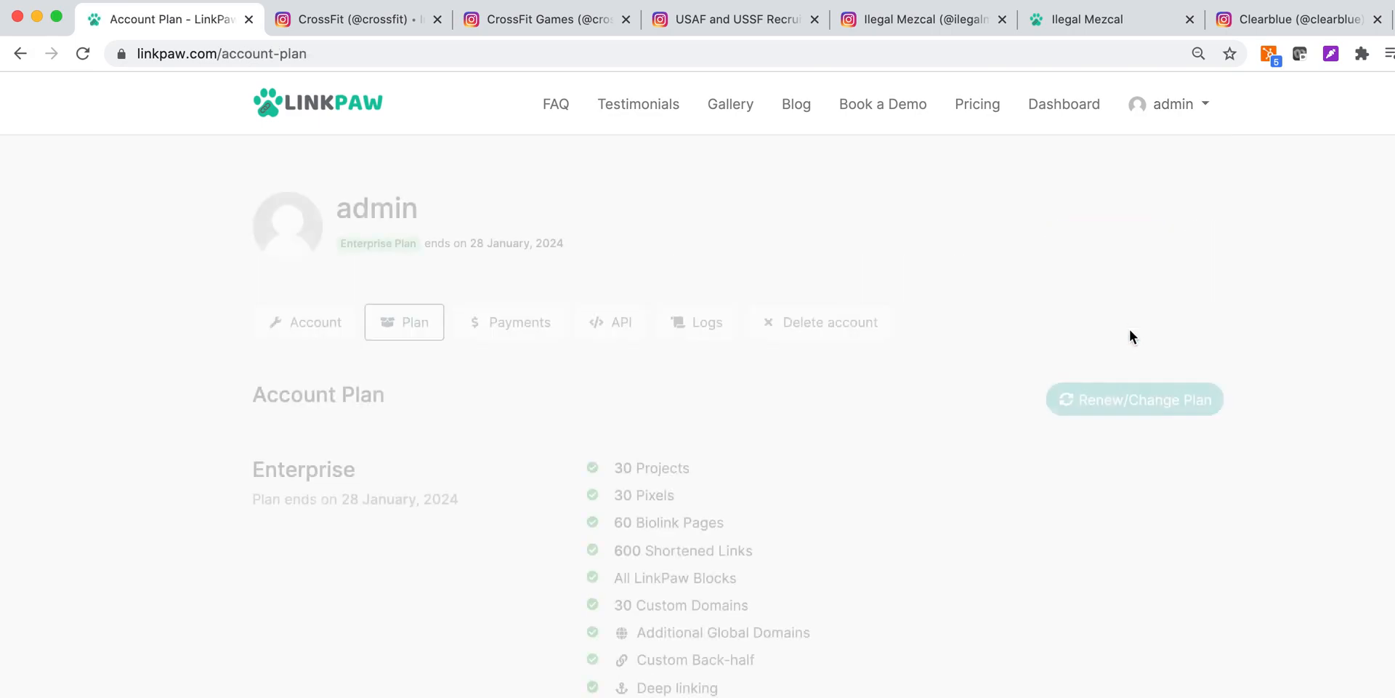
left_click(1163, 116)
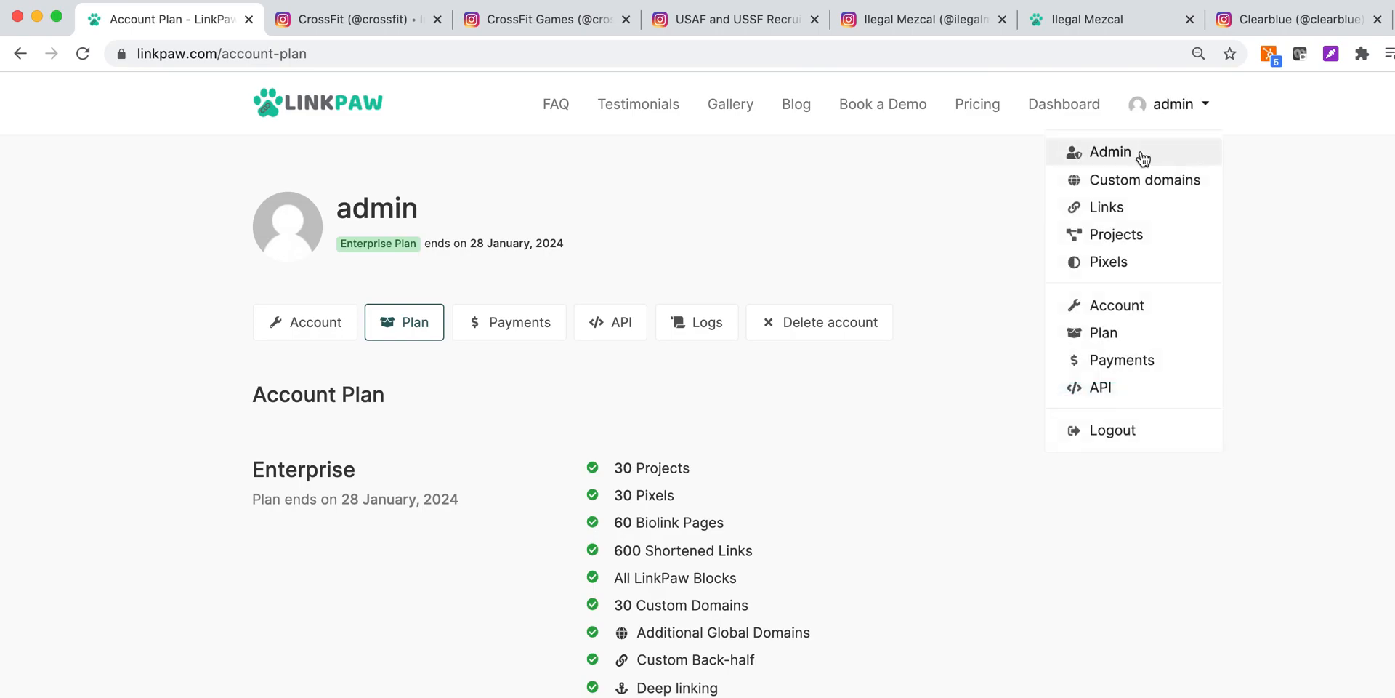
- Open the Pricing page and review the features of the monthly Brand-Influencer, Agency and Enterprise plans
left_click(871, 106)
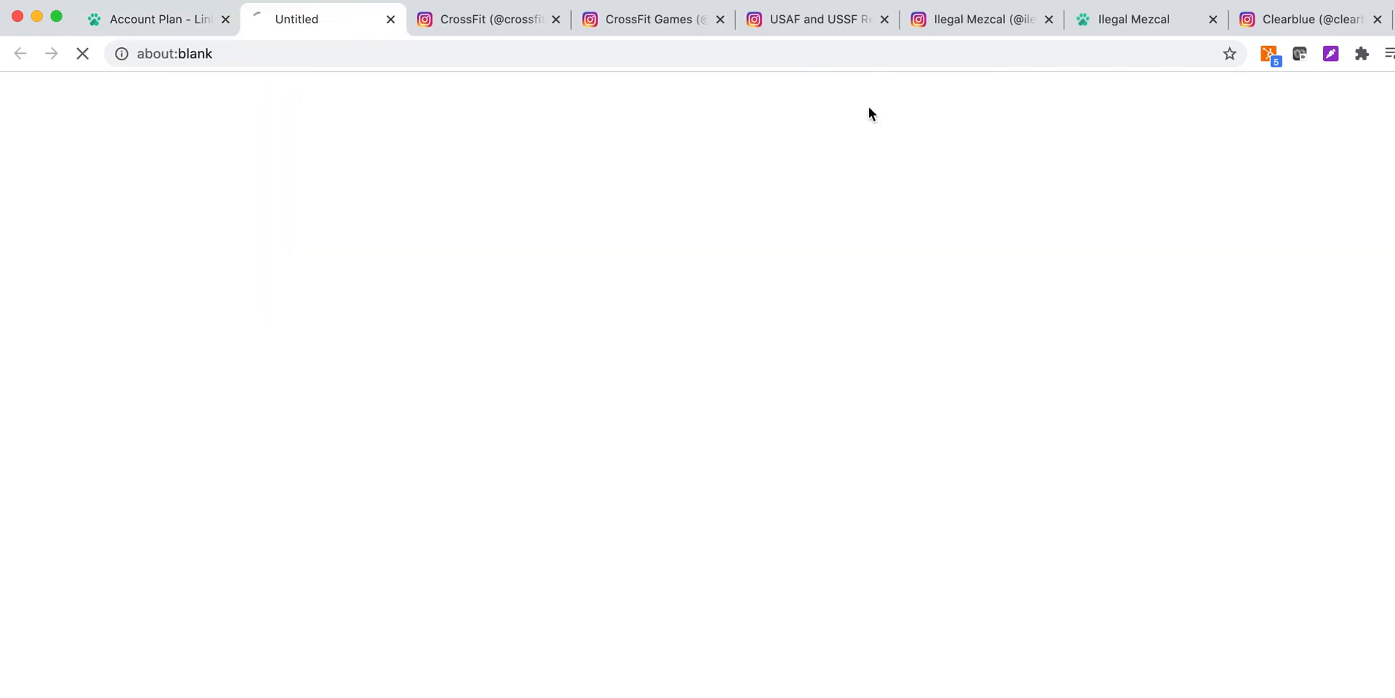
left_click(391, 20)
left_click(979, 106)
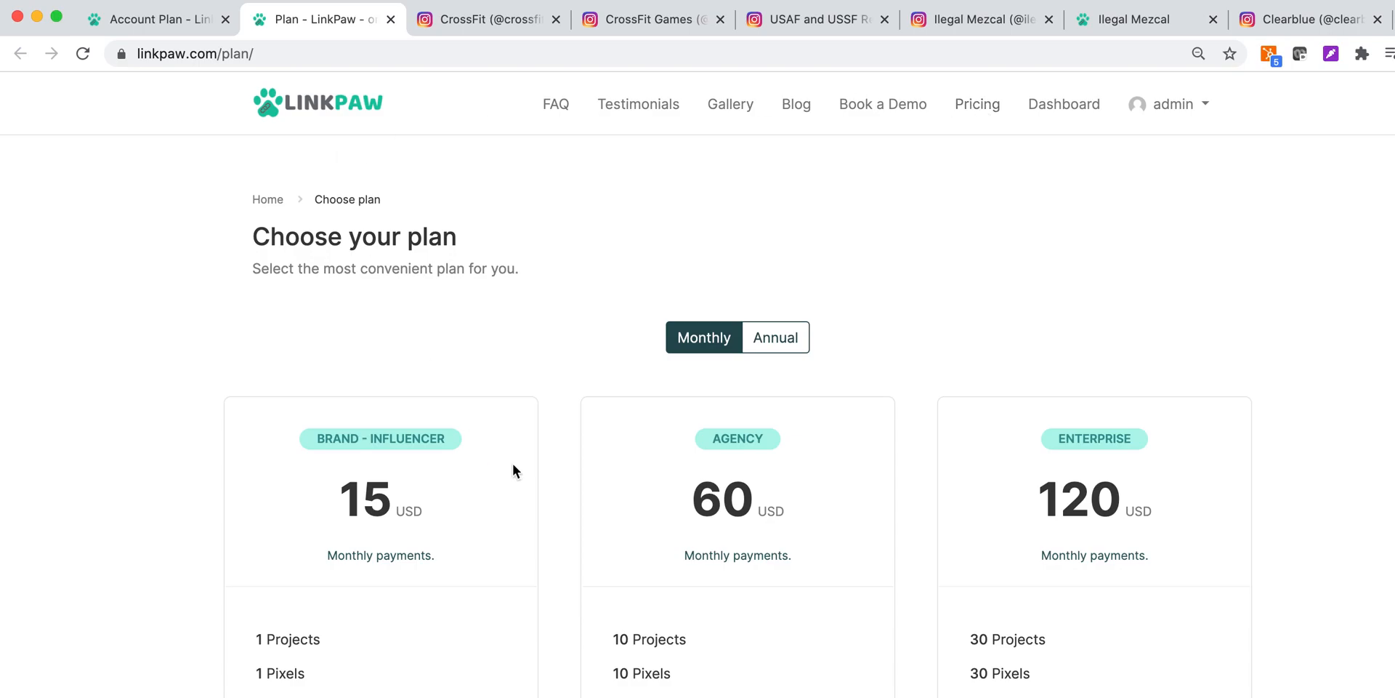
scroll(513, 471, "down", 3)
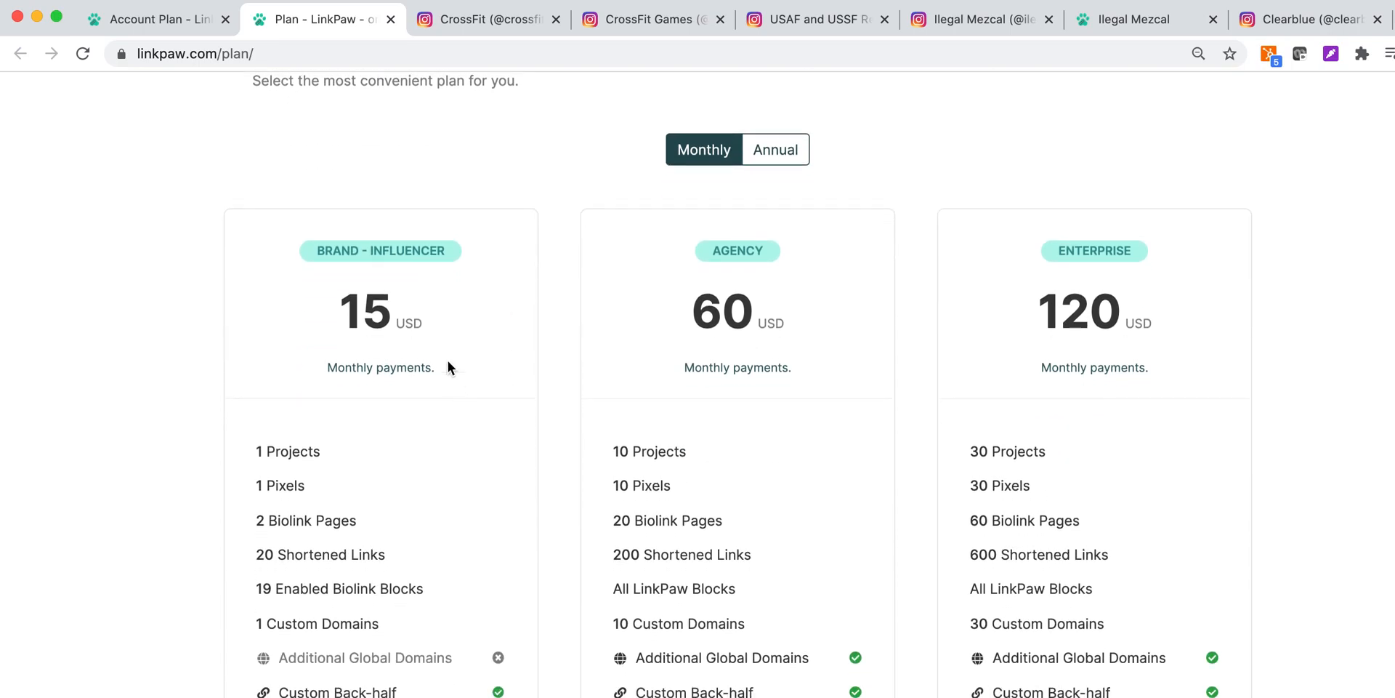
scroll(448, 360, "down", 2)
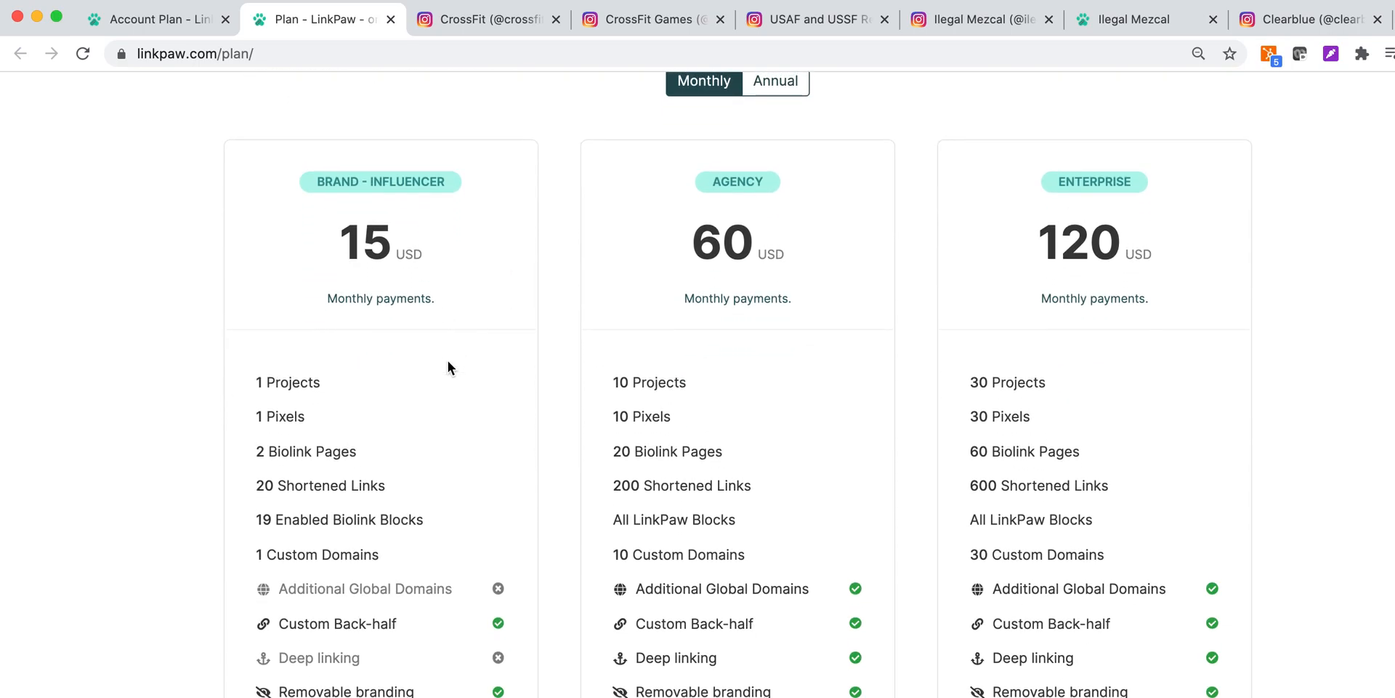
scroll(422, 249, "down", 2)
scroll(422, 249, "down", 1)
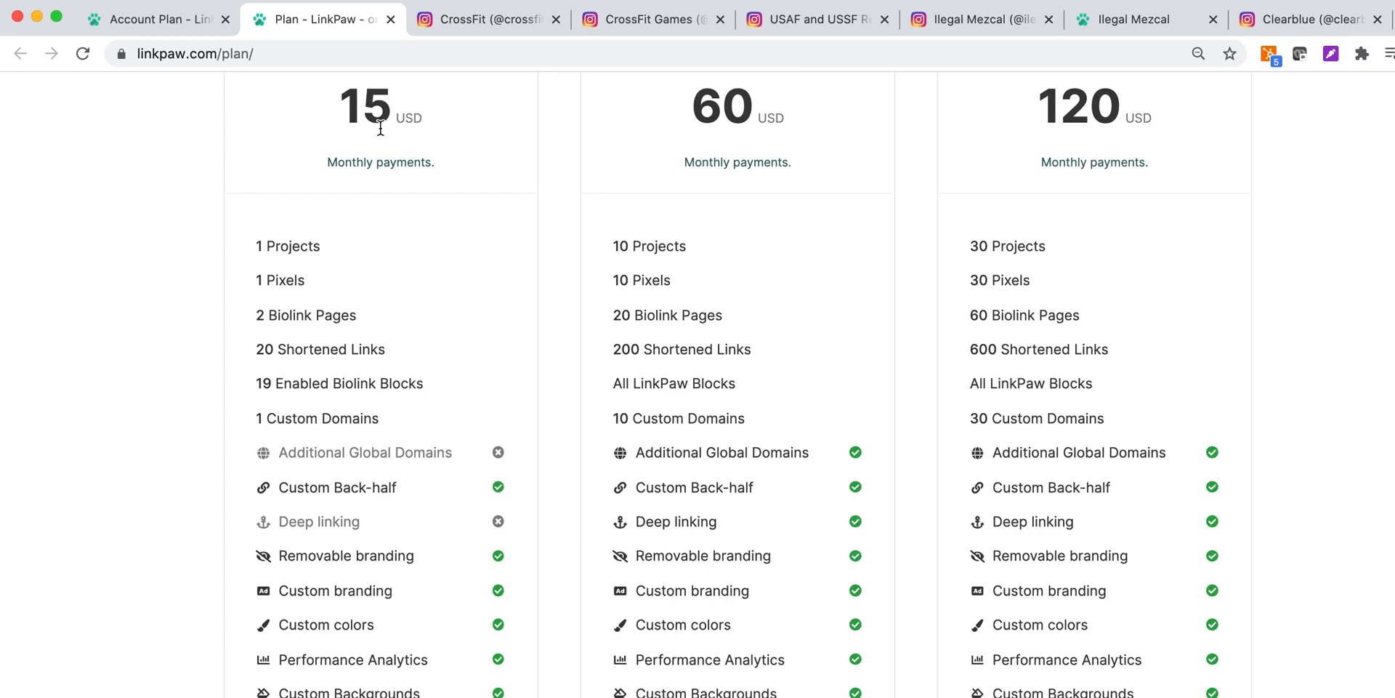
- Highlight the project and biolink page allowances of the Brand-Influencer plan in turn, and clear the selection
left_click_drag(327, 244, 232, 247)
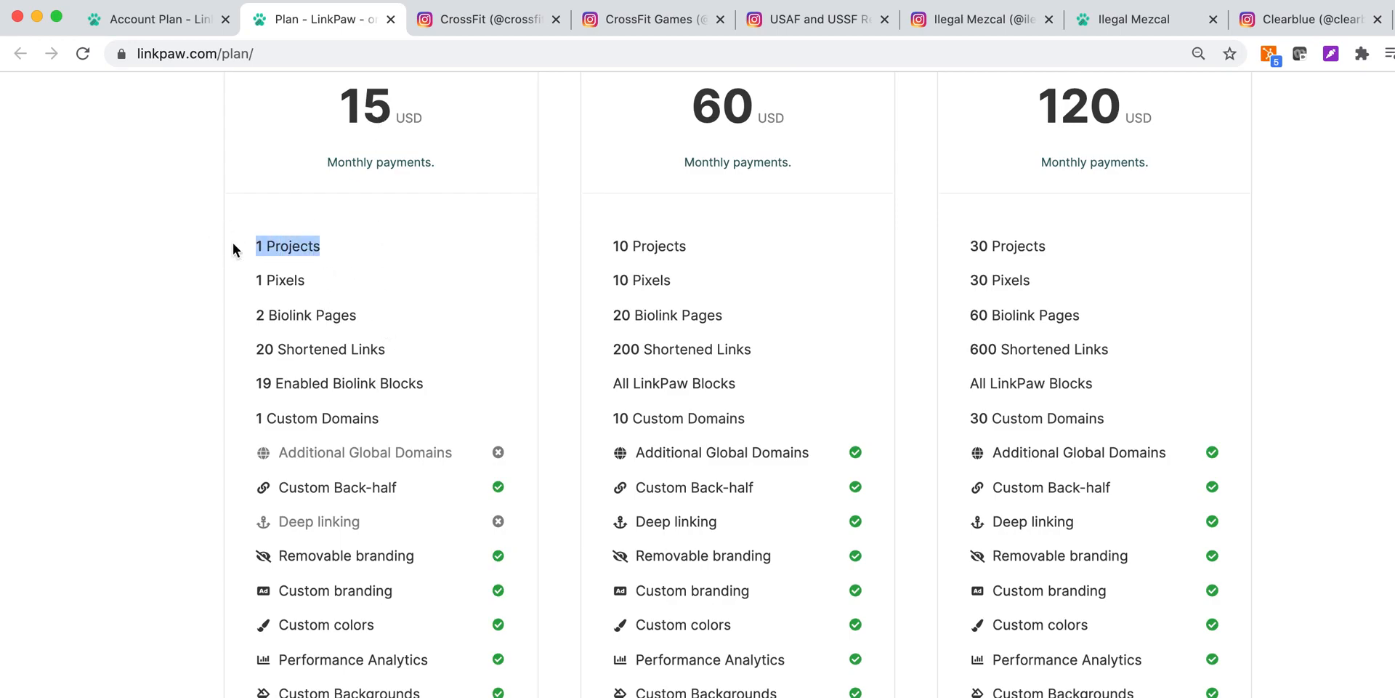
left_click_drag(375, 318, 254, 327)
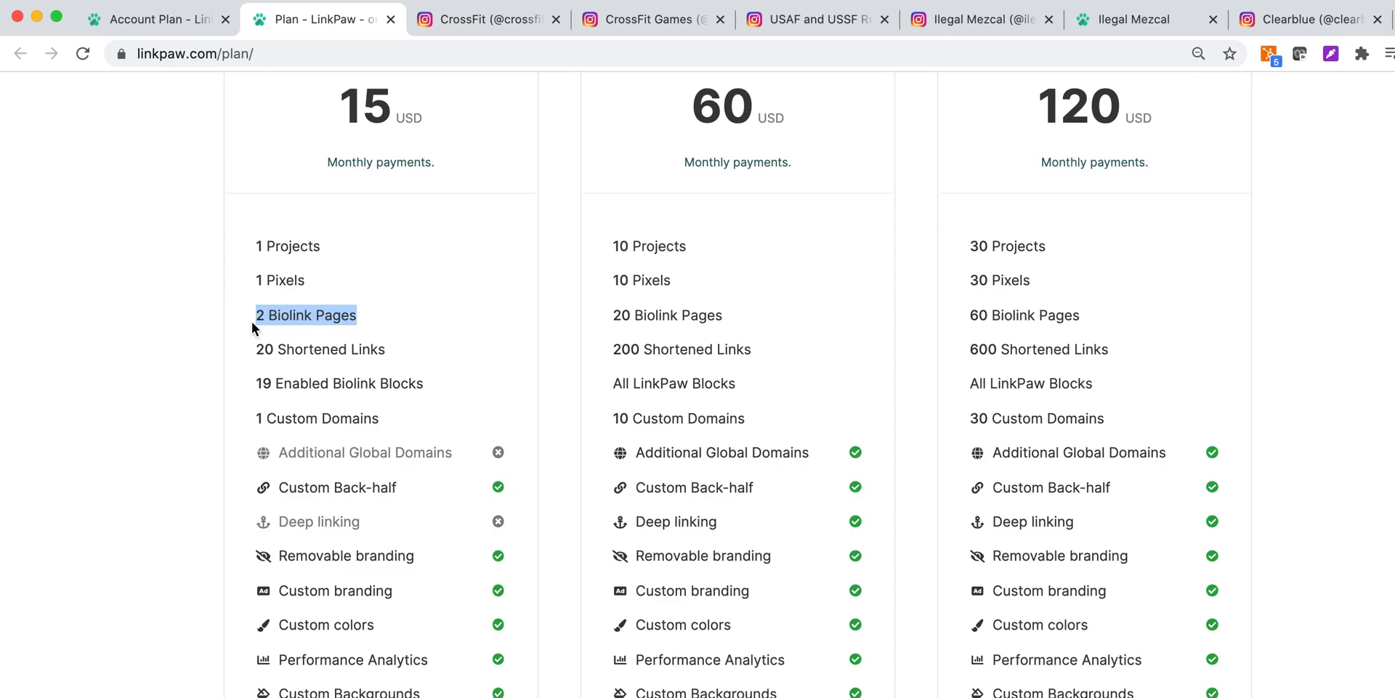
left_click(391, 318)
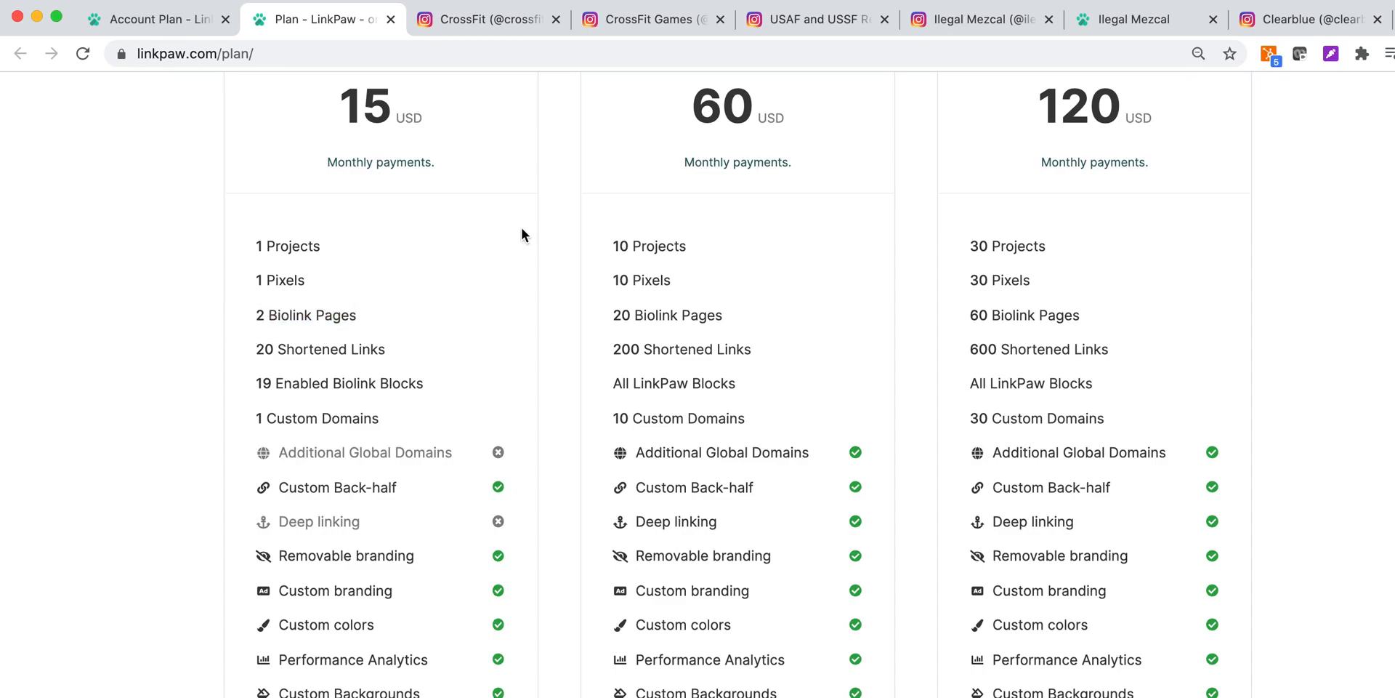
- Compare the Agency and Enterprise plans by highlighting their project allowances and reading through the remaining features
scroll(705, 247, "up", 1)
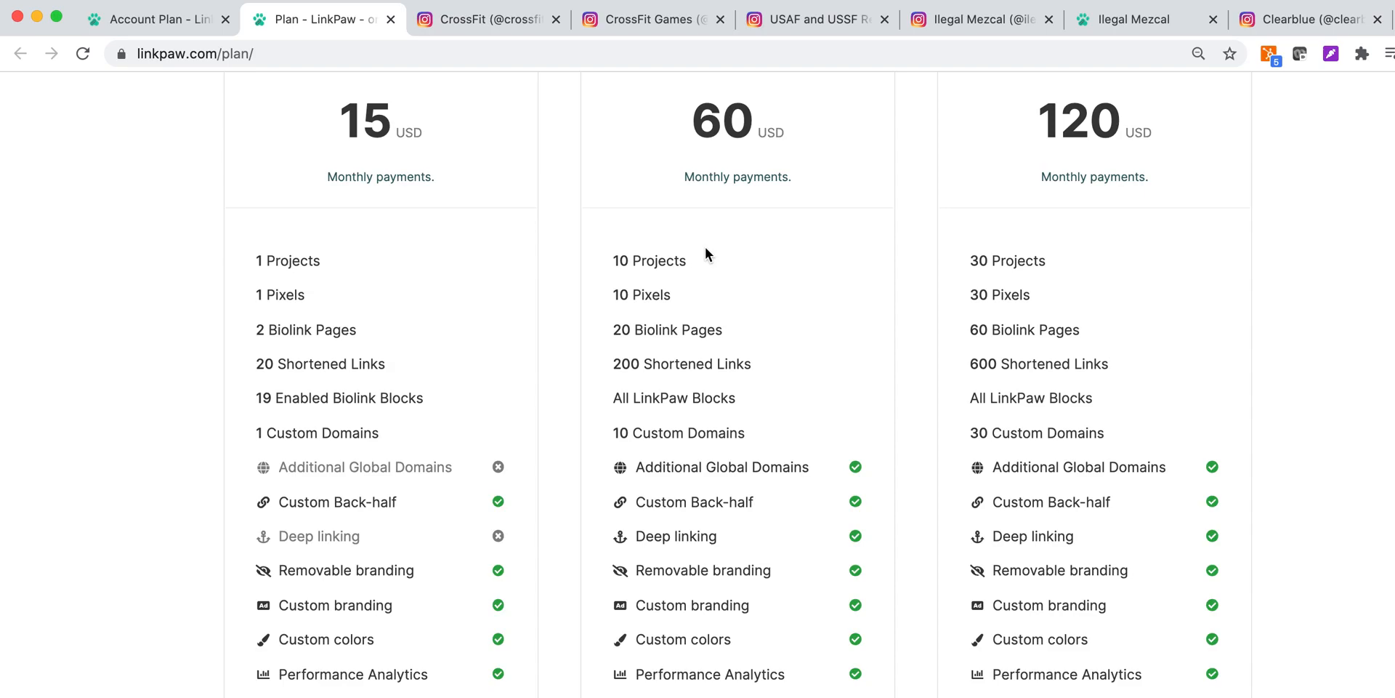
scroll(705, 247, "up", 5)
scroll(705, 248, "down", 4)
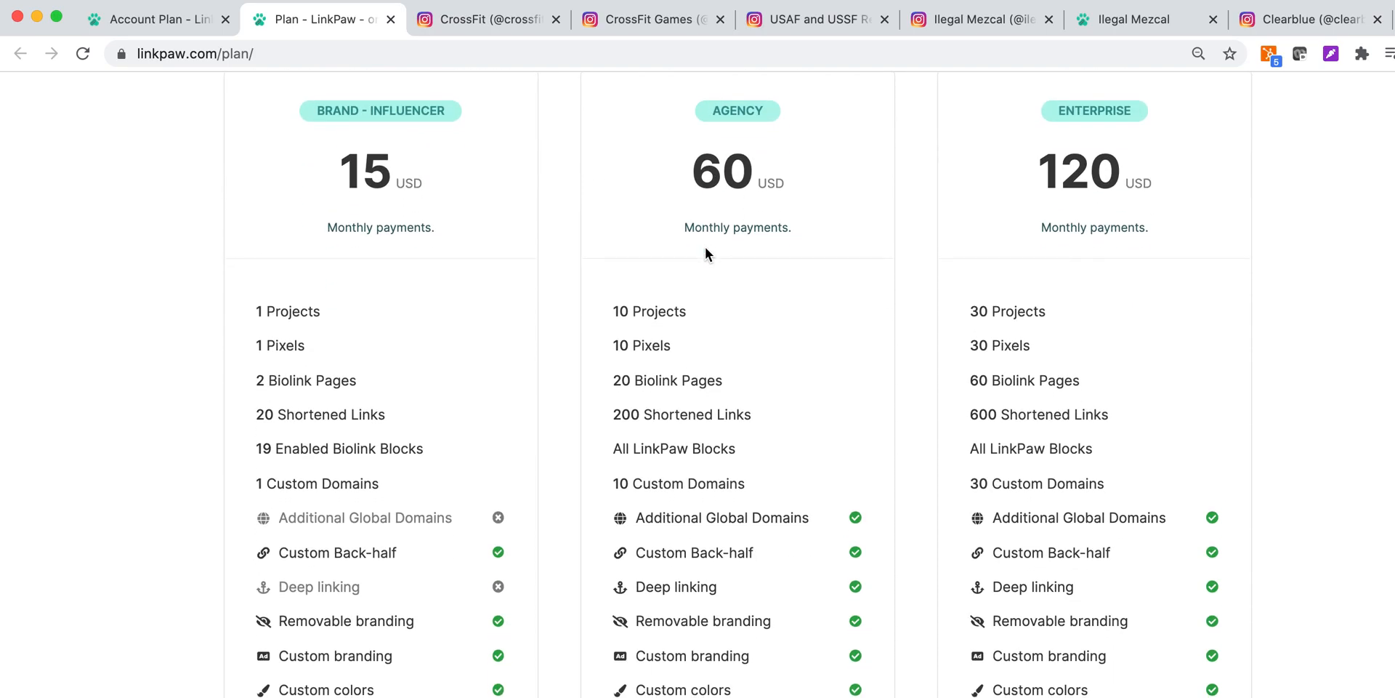
left_click_drag(695, 323, 608, 310)
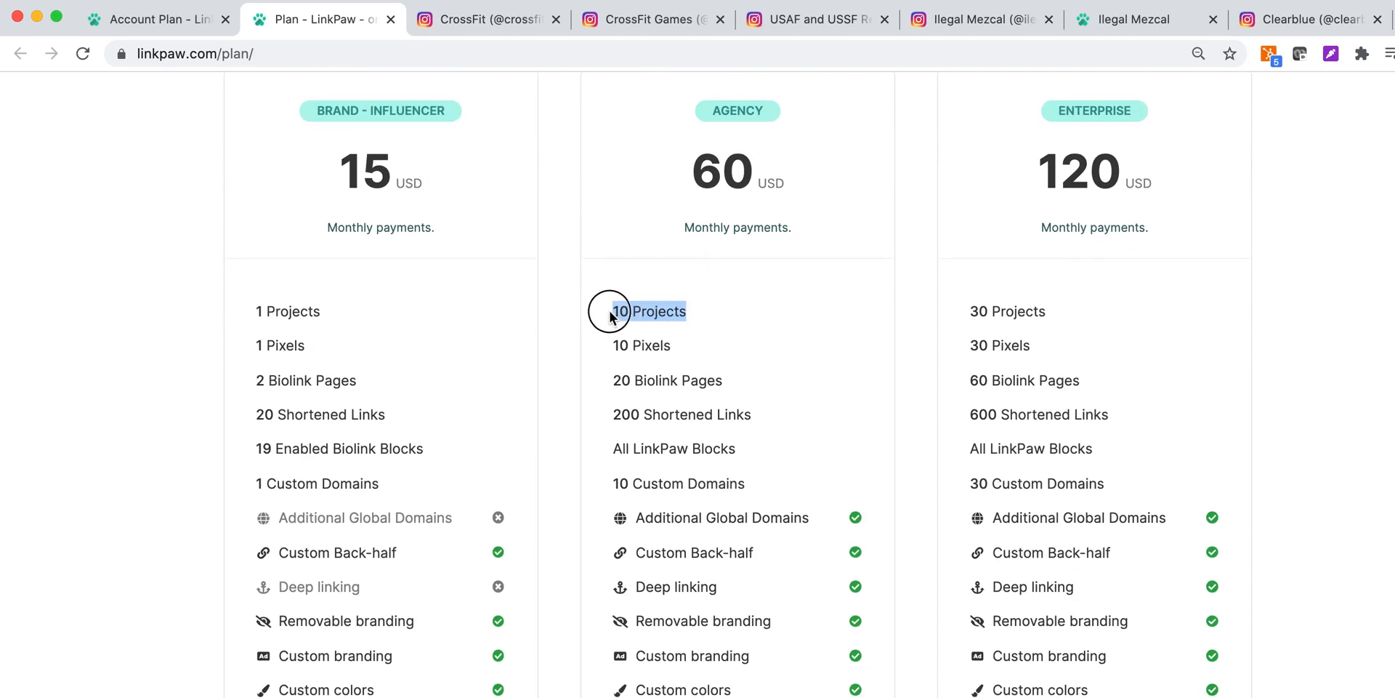
left_click_drag(1047, 304, 935, 311)
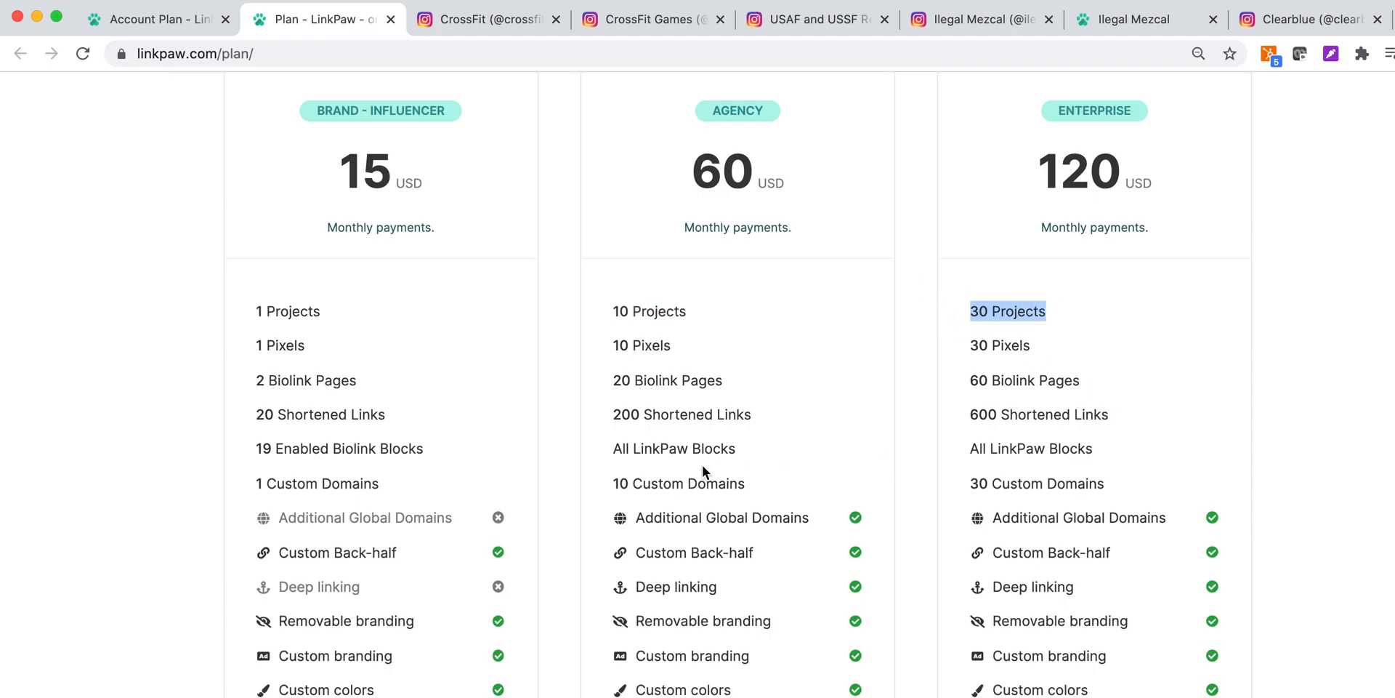
scroll(702, 465, "down", 6)
scroll(702, 465, "up", 15)
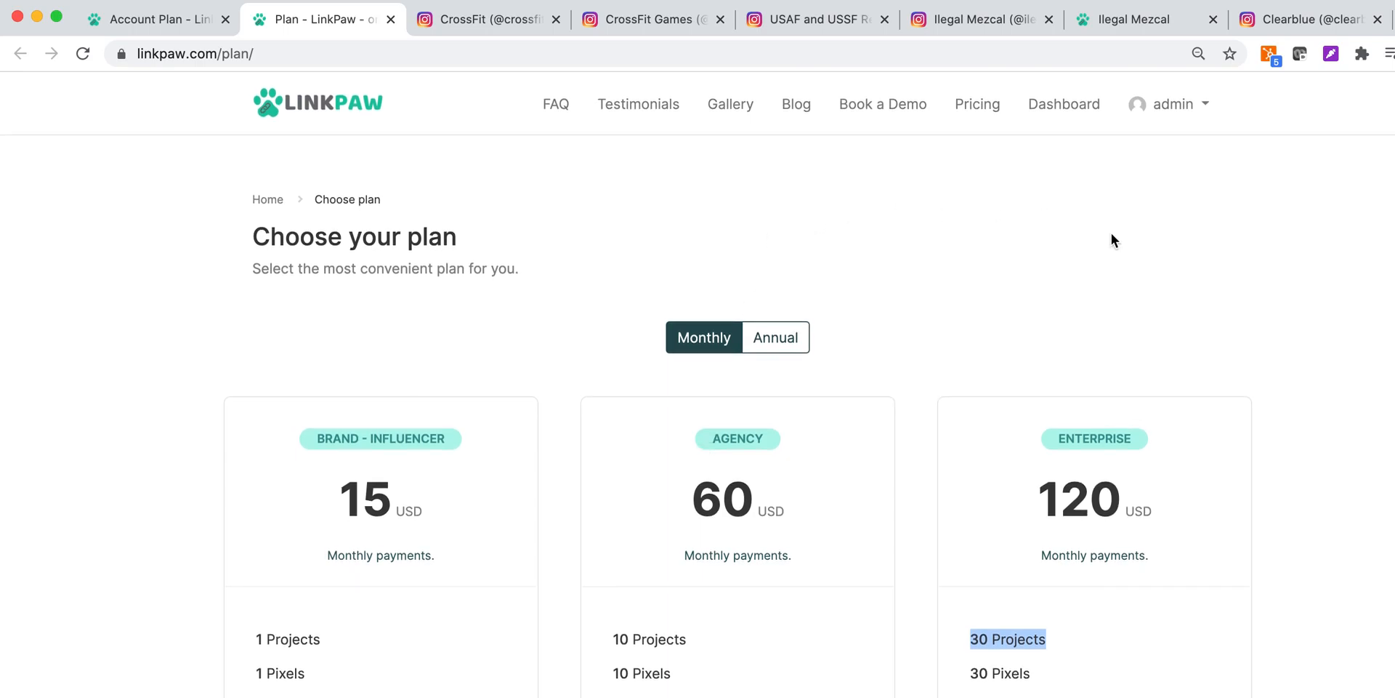
- Look at the account options, close them and open the LinkPaw dashboard
left_click(1176, 104)
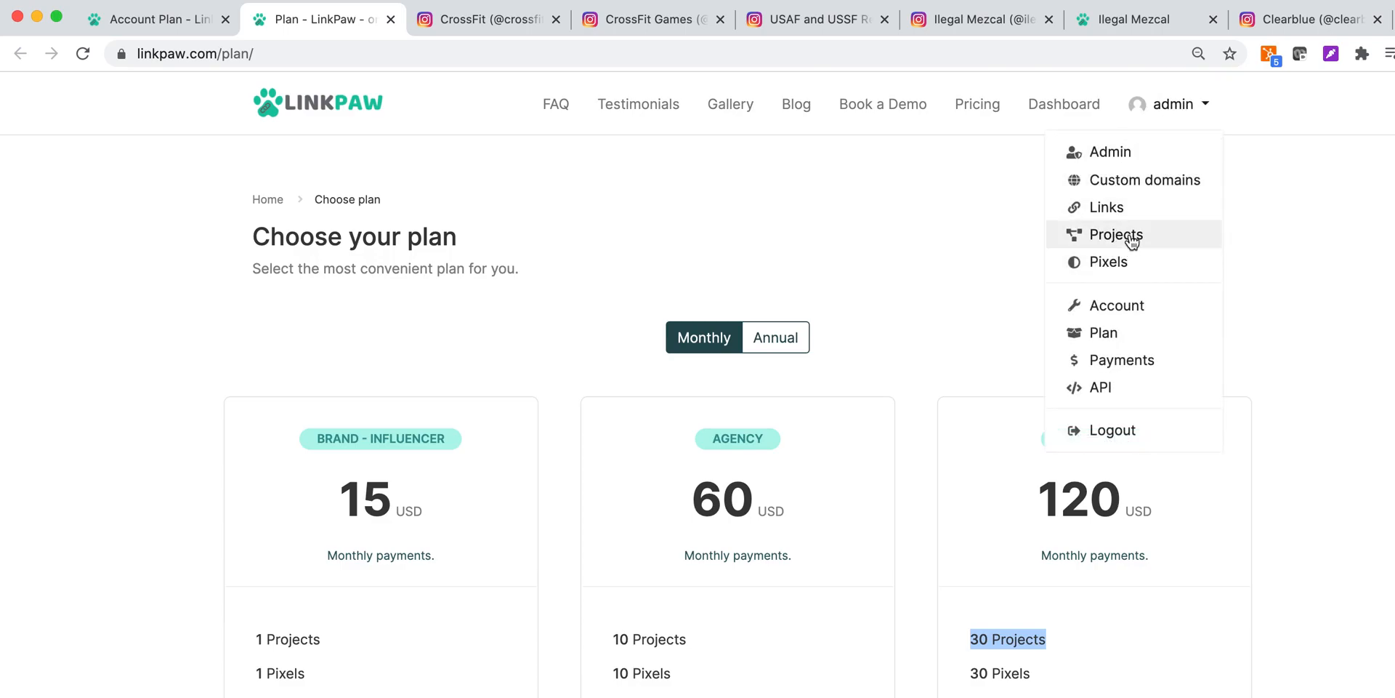
left_click(973, 165)
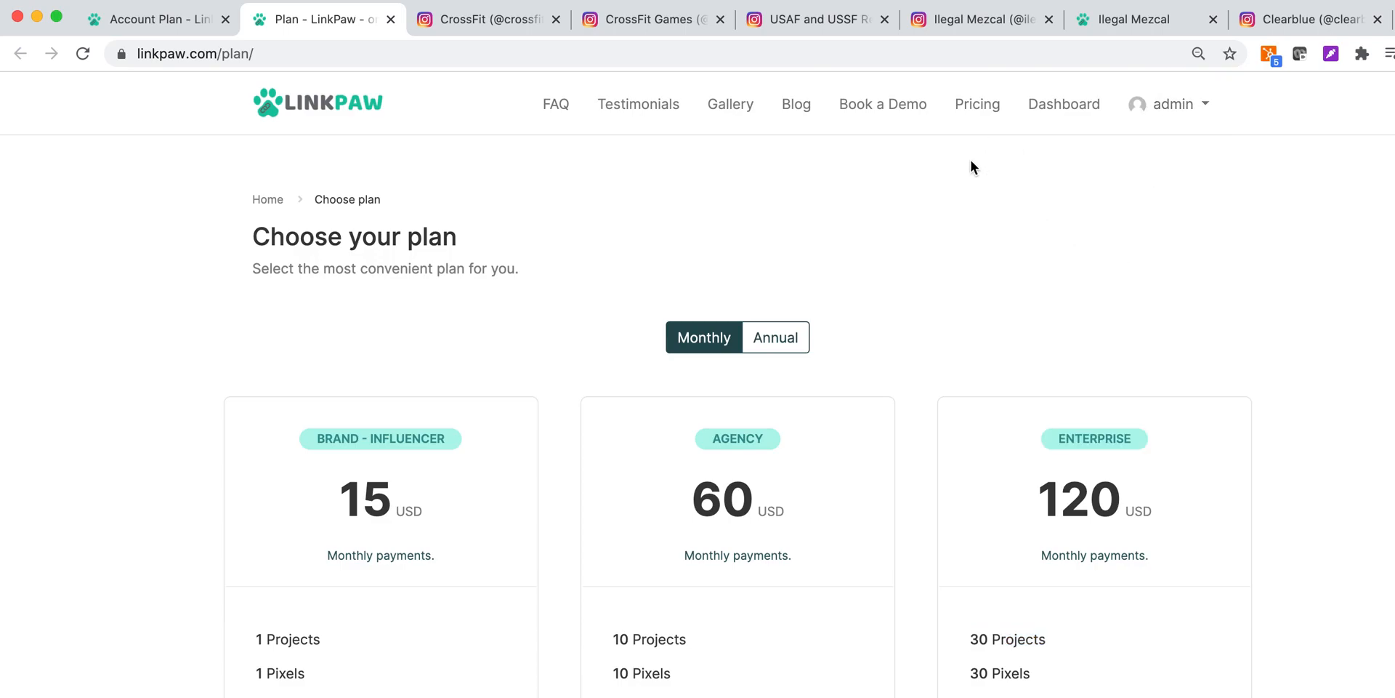
left_click(1056, 114)
- Revisit the open Instagram profiles of CrossFit, CrossFit Games, USAF and USSF Recruiting, and Ilegal Mezcal
left_click(468, 21)
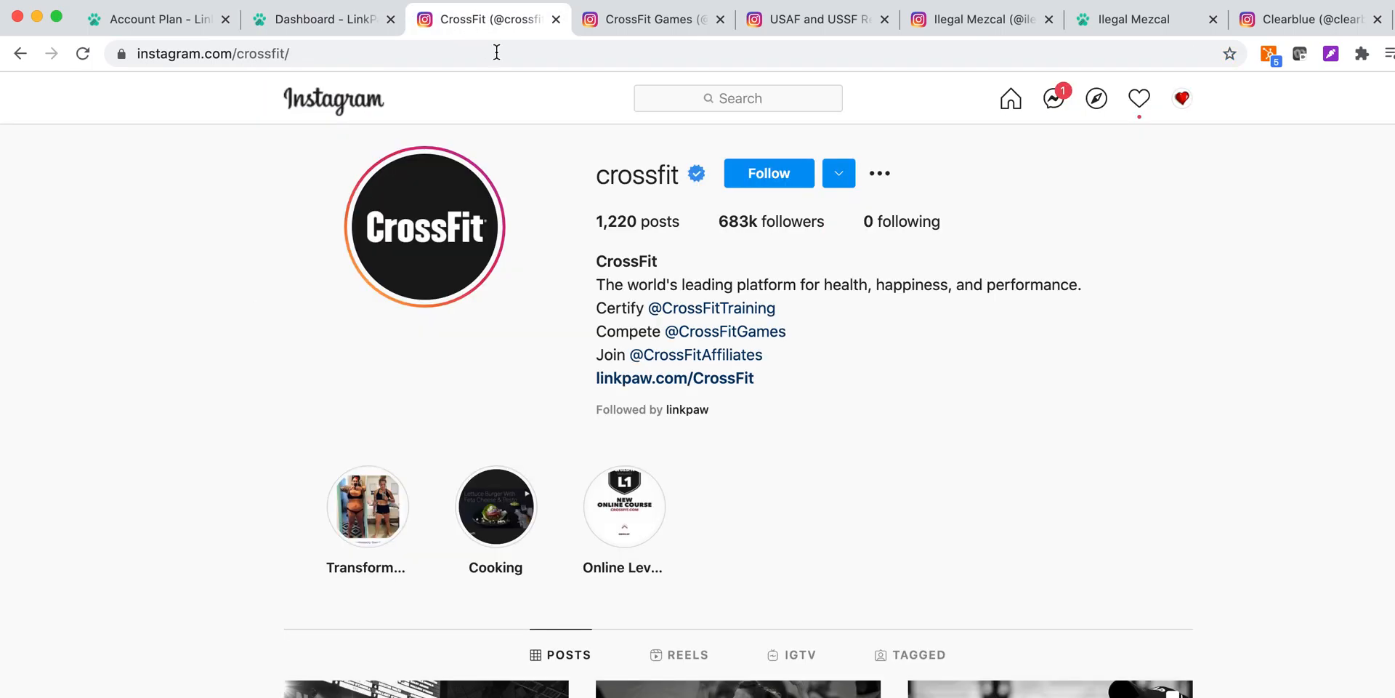
left_click(678, 22)
left_click(1305, 205)
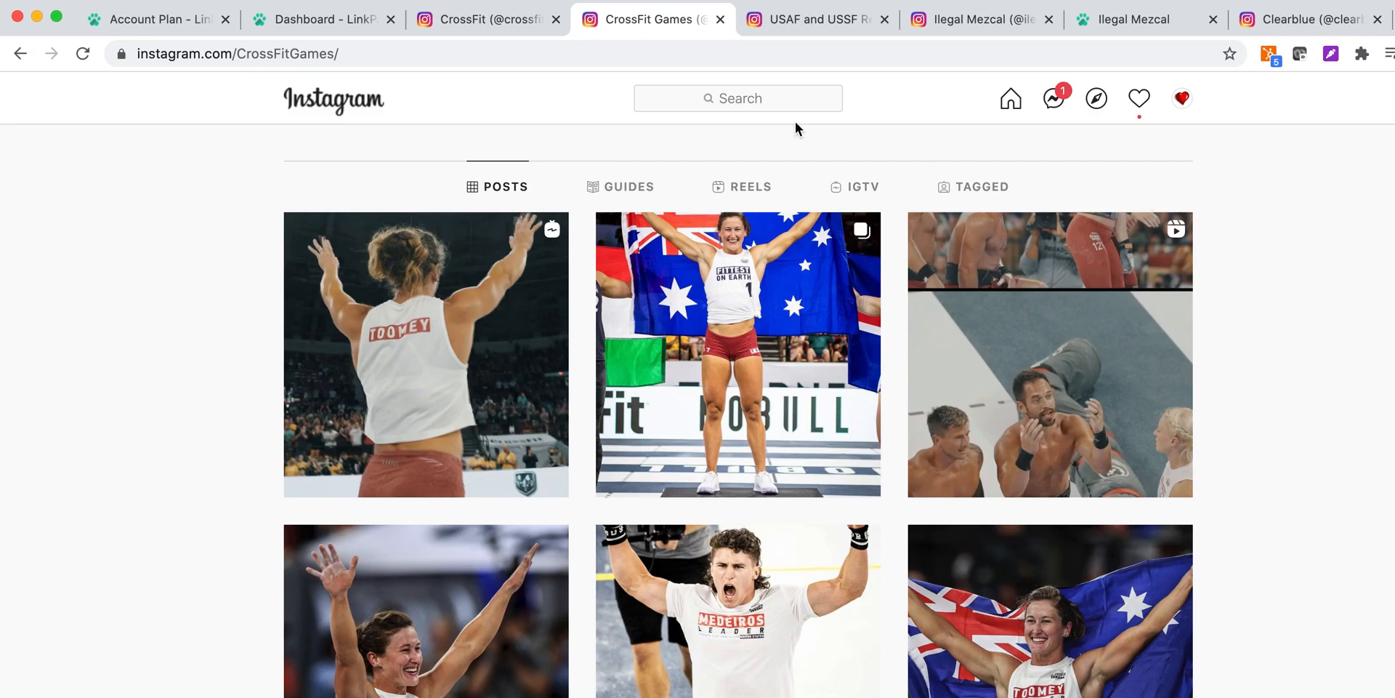
left_click(799, 28)
left_click(980, 25)
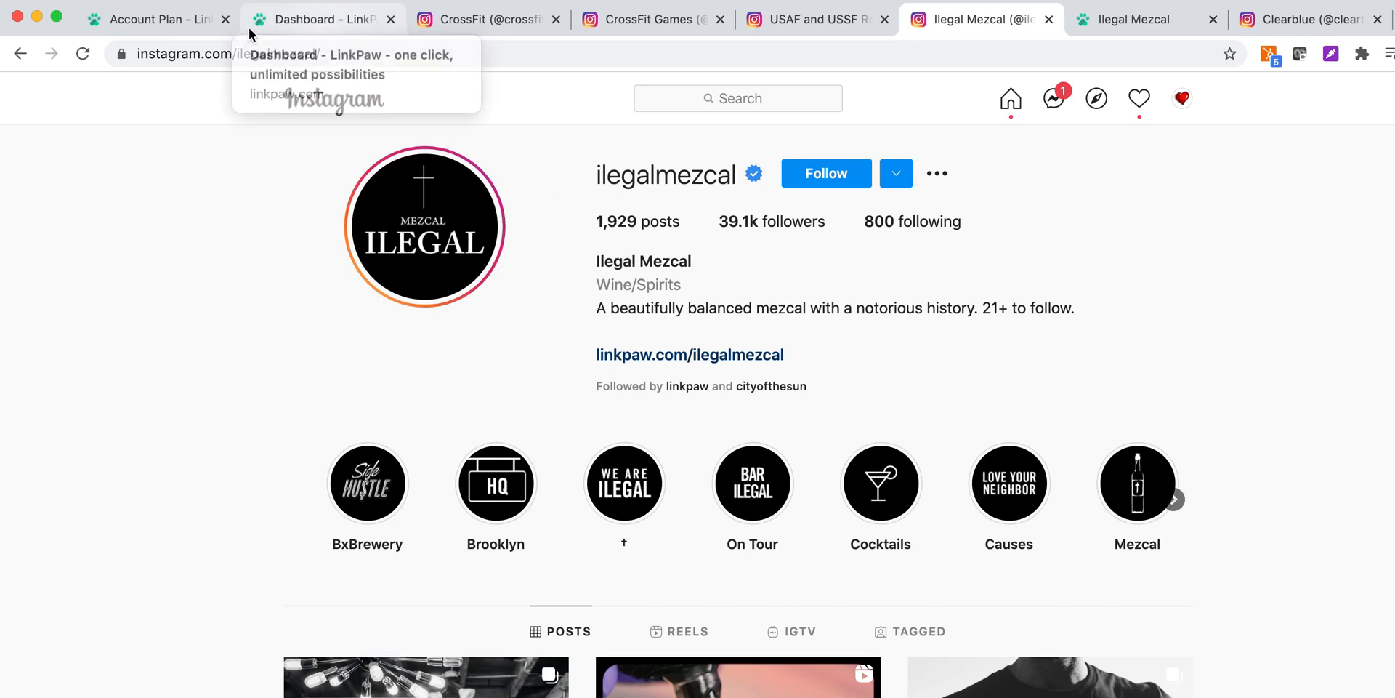
- Return to the LinkPaw account plan page and open the LinkPaw home page from it
left_click(186, 25)
left_click(299, 108)
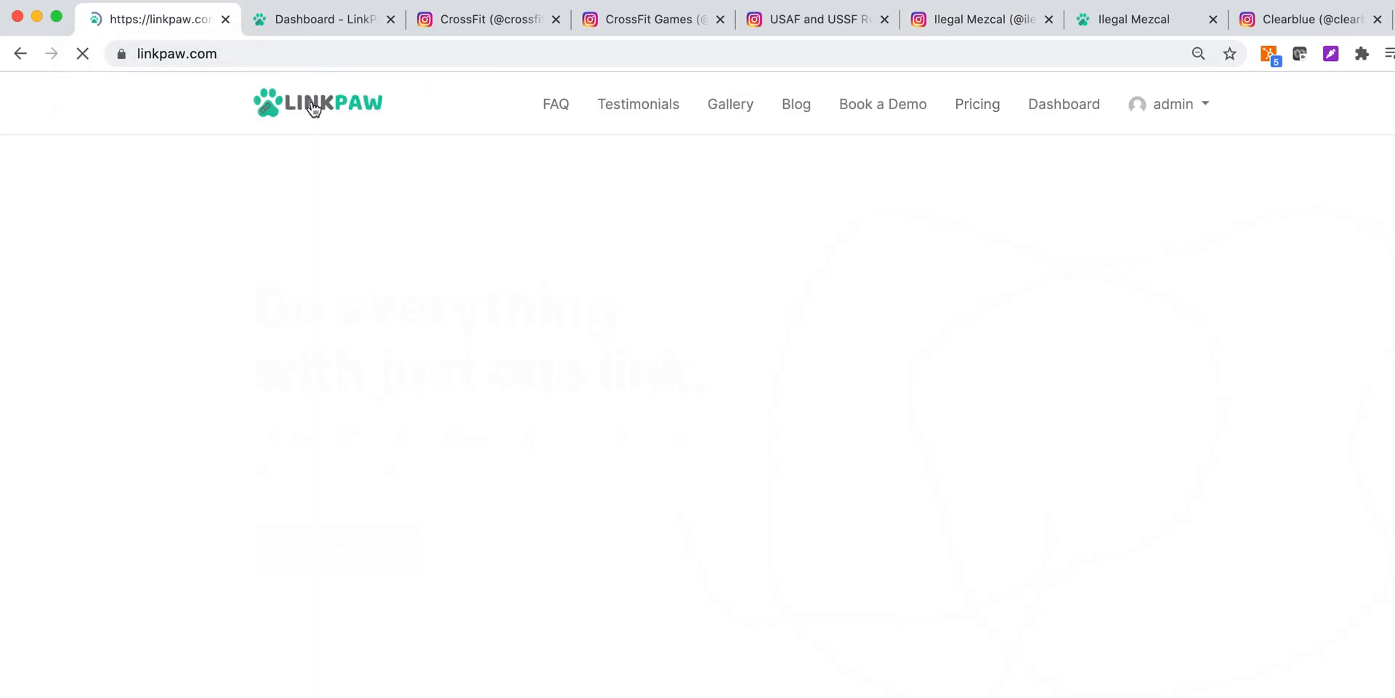